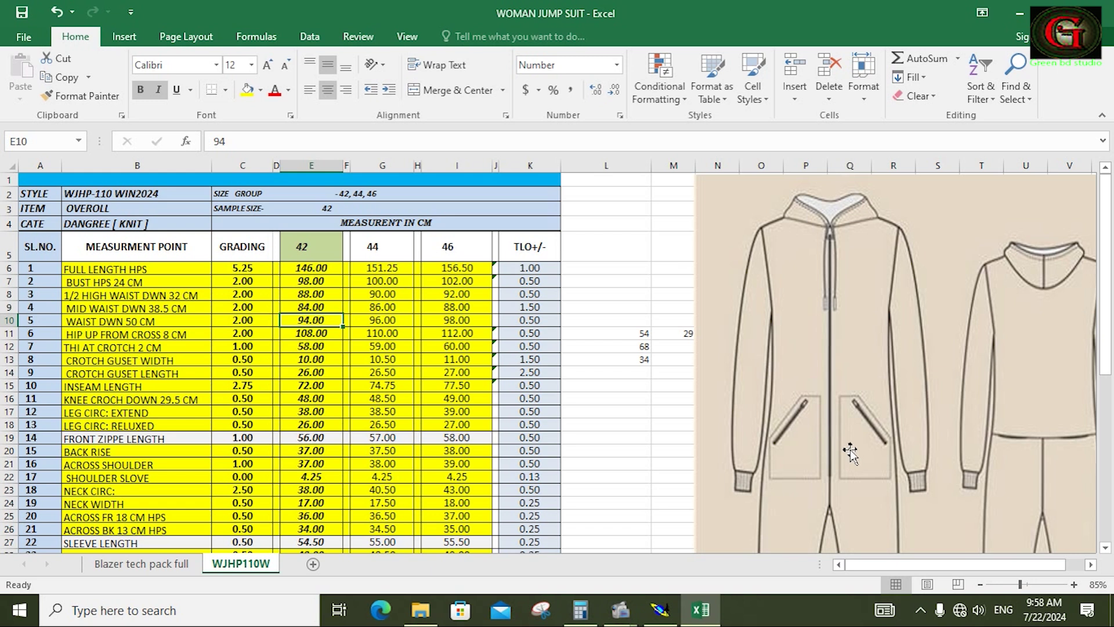
Check the FR POCKET LENGTH (22.00) and FR POCKET WIDTH (18.00) rows in the WJHP110W sheet
{"action": "scroll", "coordinate": [523, 308], "scroll_direction": "down", "scroll_amount": 6}
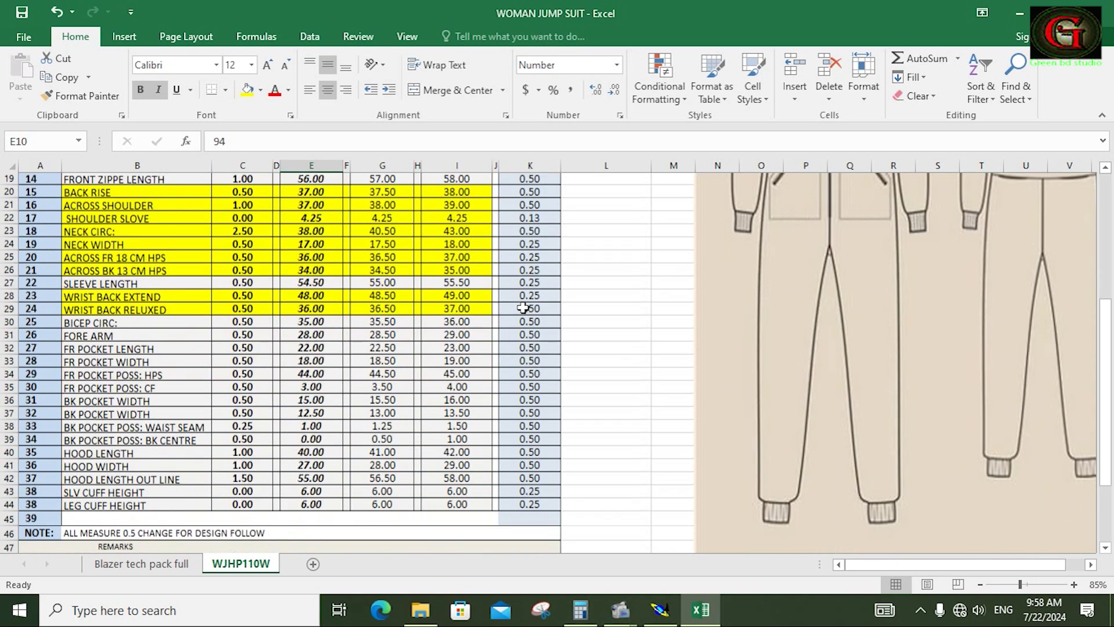
{"action": "scroll", "coordinate": [523, 308], "scroll_direction": "down", "scroll_amount": 3}
{"action": "left_click_drag", "start_coordinate": [111, 233], "coordinate": [315, 232]}
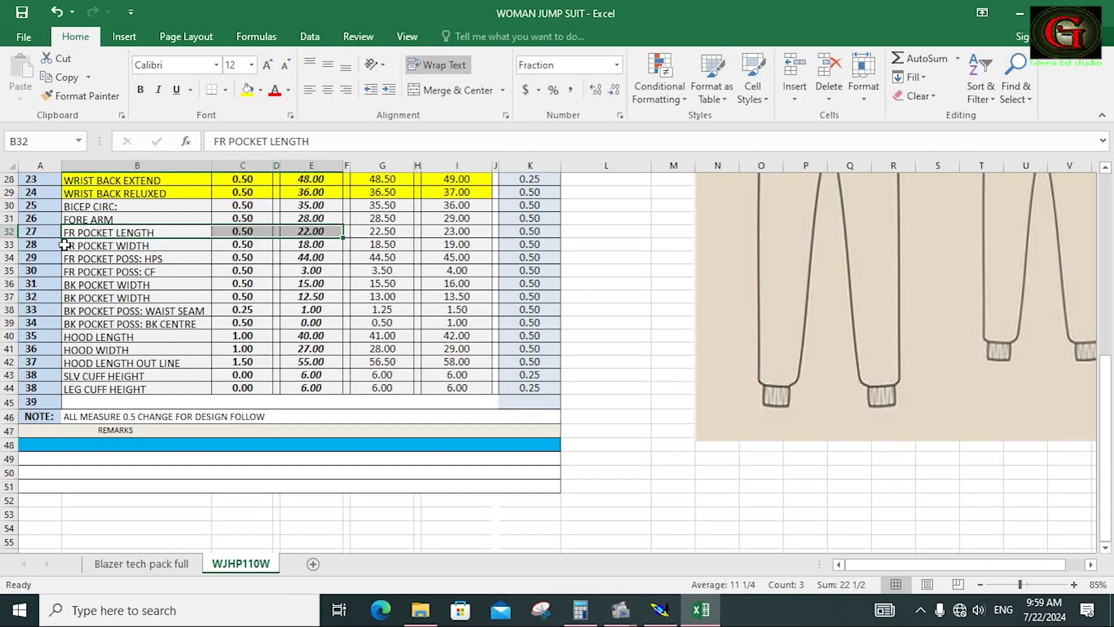
{"action": "left_click_drag", "start_coordinate": [65, 244], "coordinate": [296, 245]}
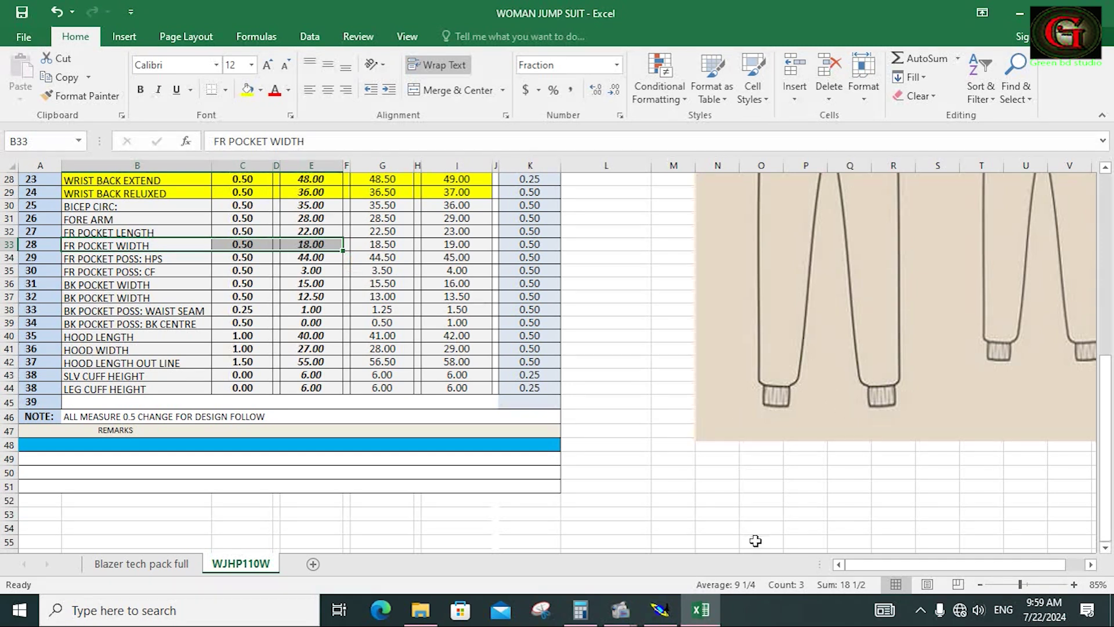
{"action": "left_click", "coordinate": [660, 609]}
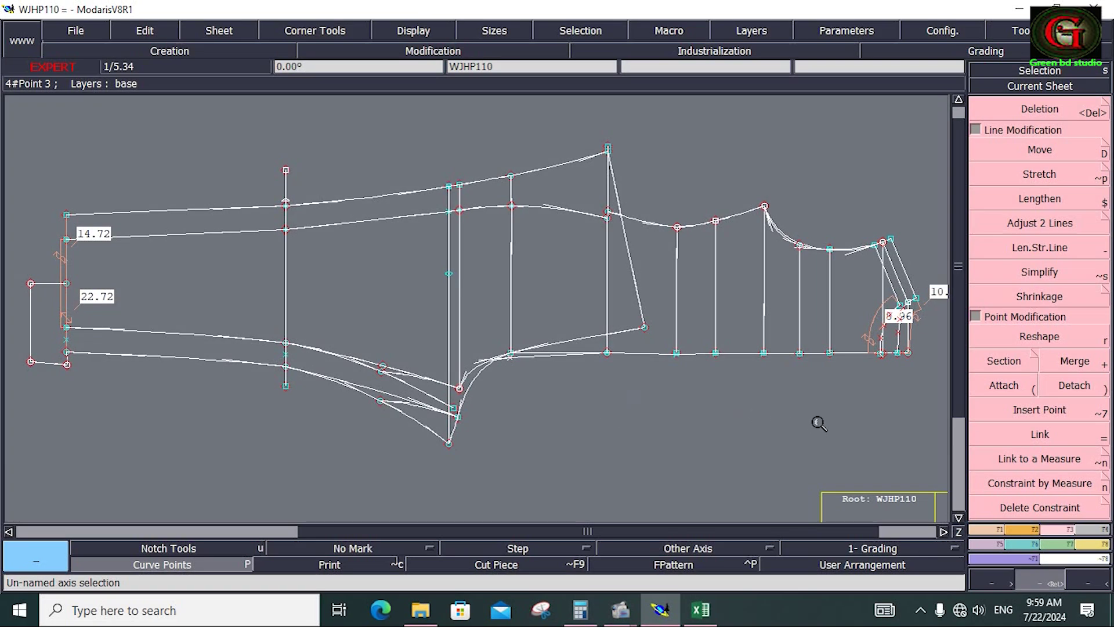
Draw a 22 × 18 cm pocket-bag rectangle above the front panel, then bring Excel back up
{"action": "left_click", "coordinate": [1021, 530]}
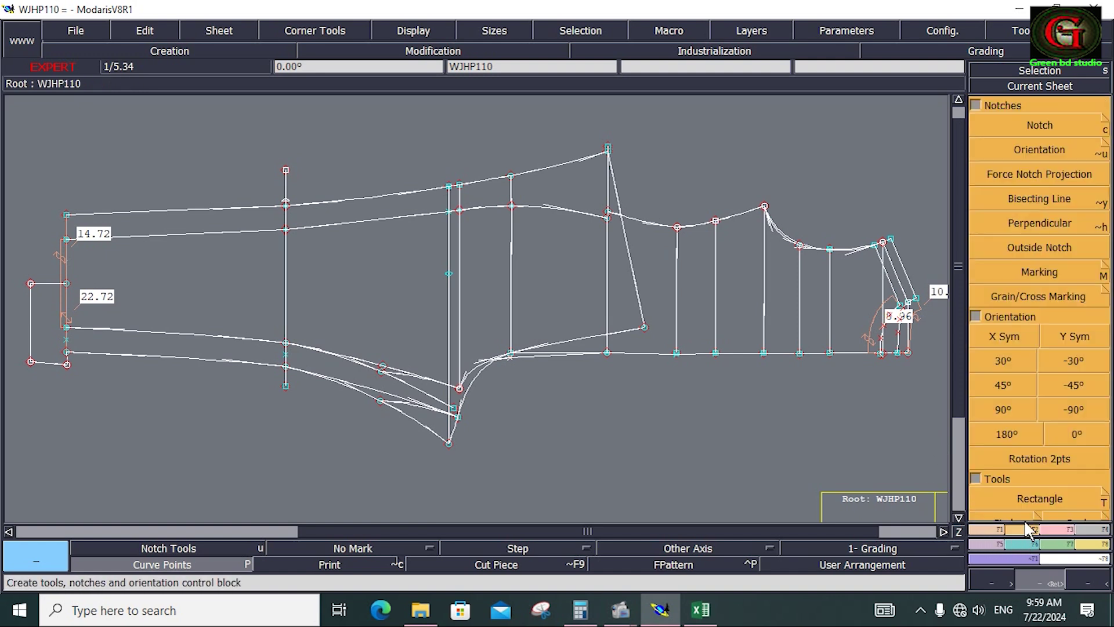
{"action": "left_click", "coordinate": [1032, 500]}
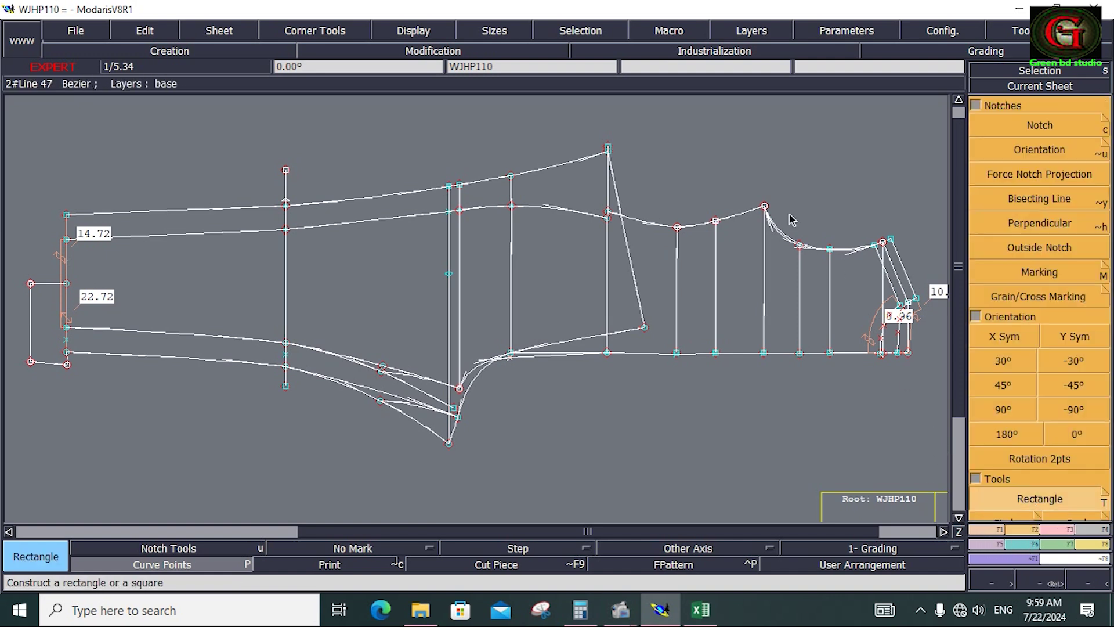
{"action": "left_click", "coordinate": [672, 126]}
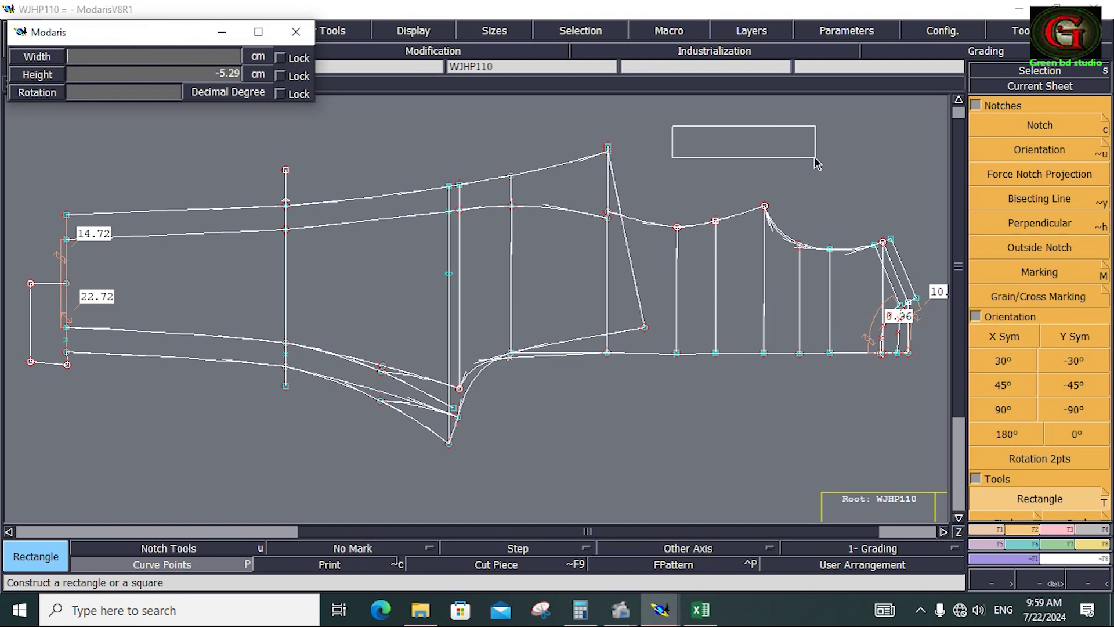
{"action": "type", "text": "22"}
{"action": "key", "text": "Return"}
{"action": "key", "text": "Return"}
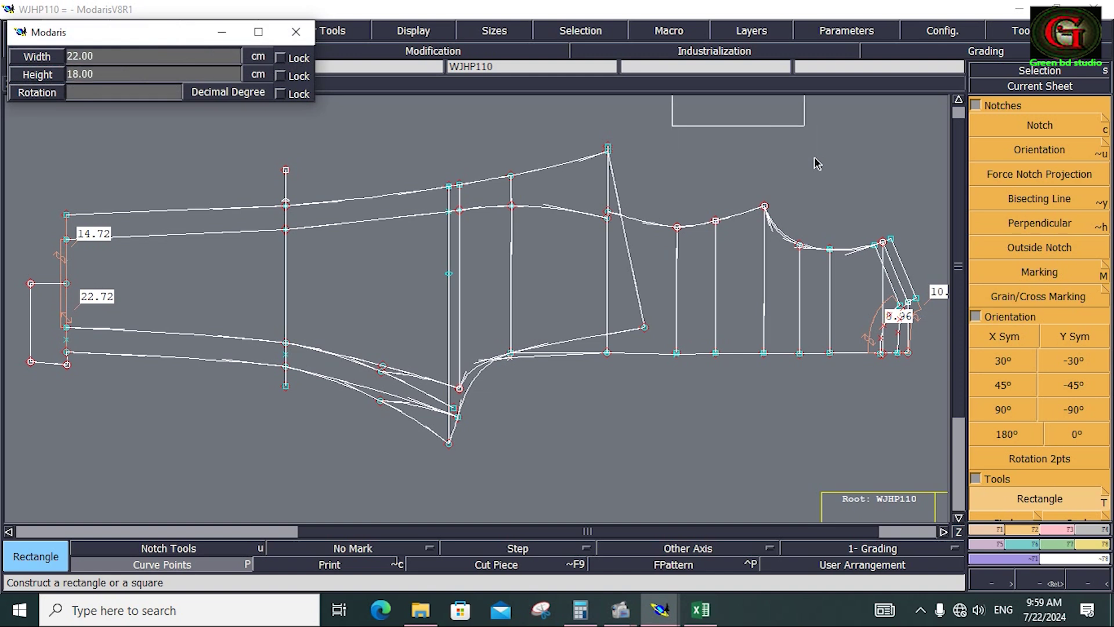
{"action": "left_click", "coordinate": [905, 148]}
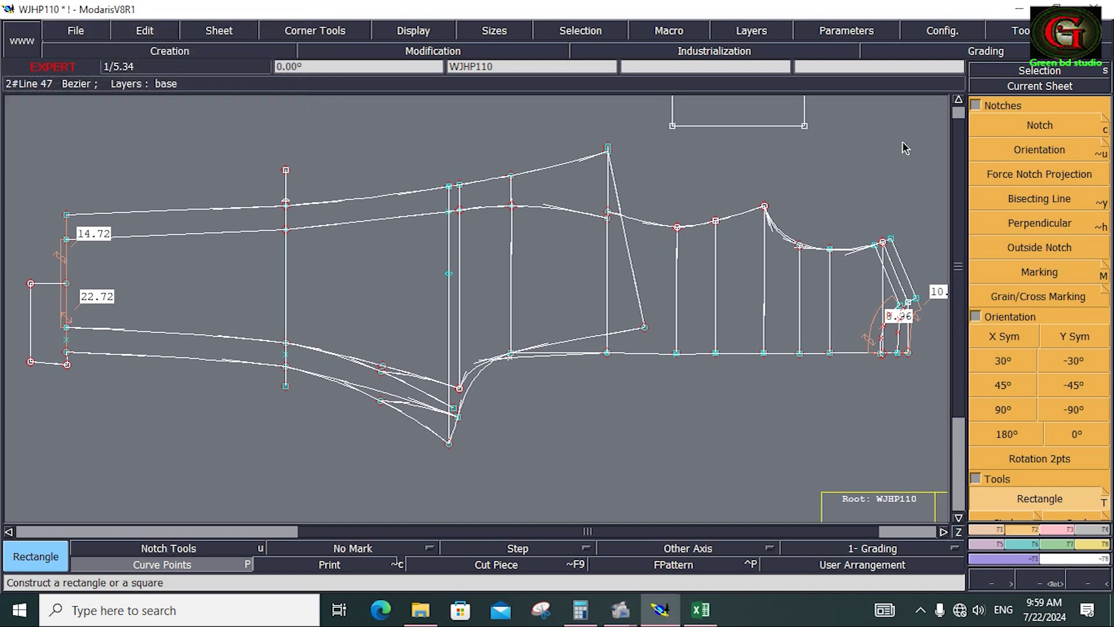
{"action": "key", "text": "Home"}
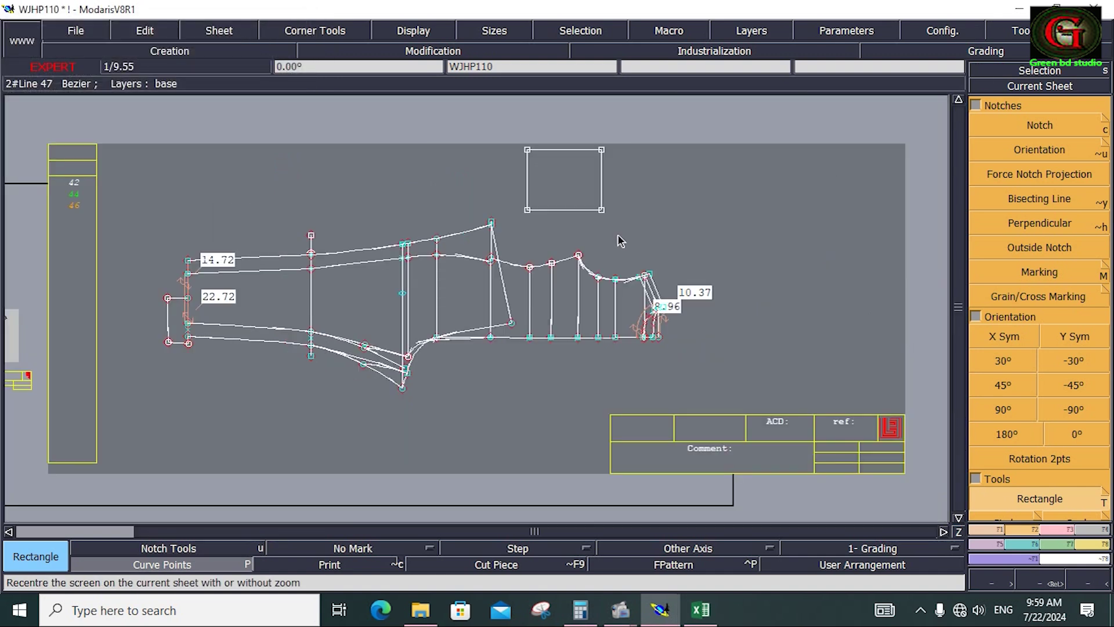
{"action": "left_click", "coordinate": [701, 609]}
{"action": "scroll", "coordinate": [730, 423], "scroll_direction": "up", "scroll_amount": 7}
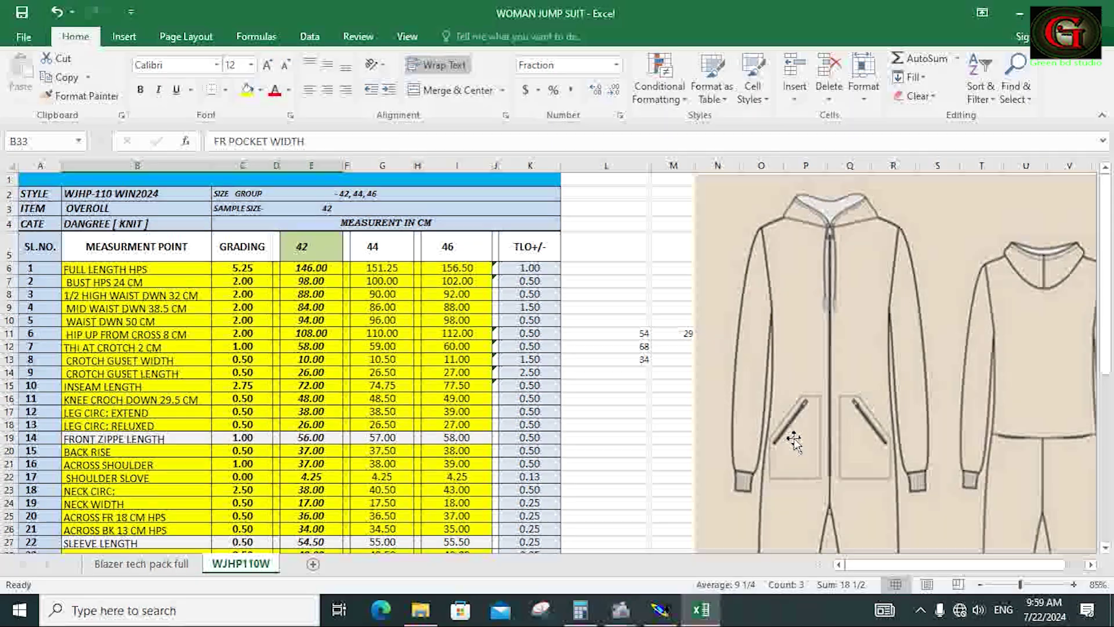
Zoom into the pocket rectangle and place a developed point at 17.25 on its right edge
{"action": "key", "text": "alt+Tab"}
{"action": "left_click_drag", "start_coordinate": [505, 126], "coordinate": [638, 248]}
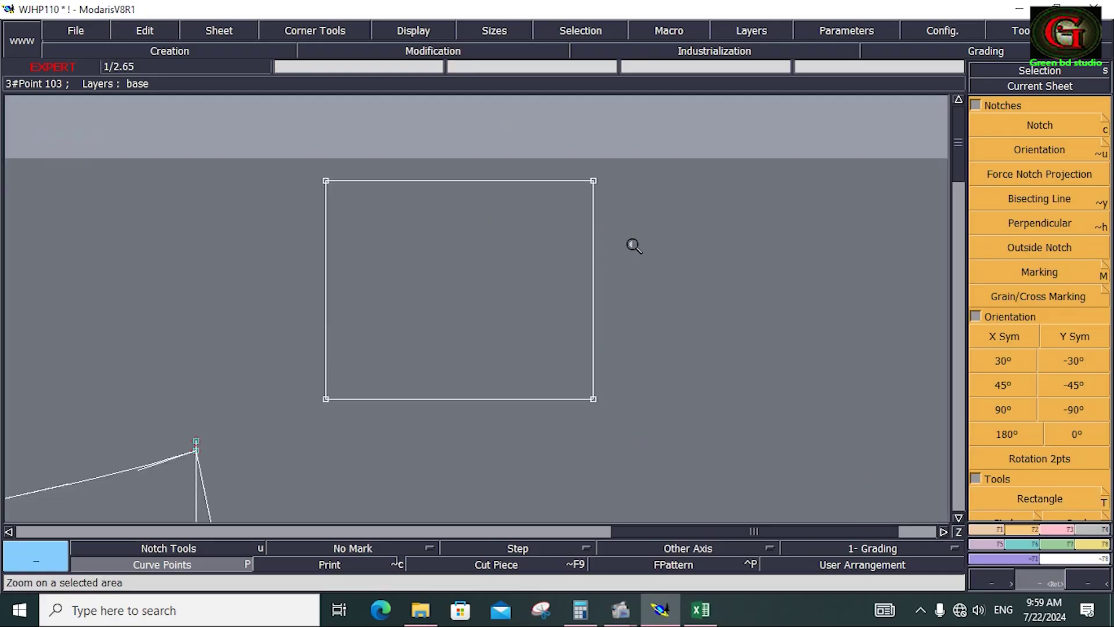
{"action": "key", "text": "F1"}
{"action": "left_click", "coordinate": [1039, 150]}
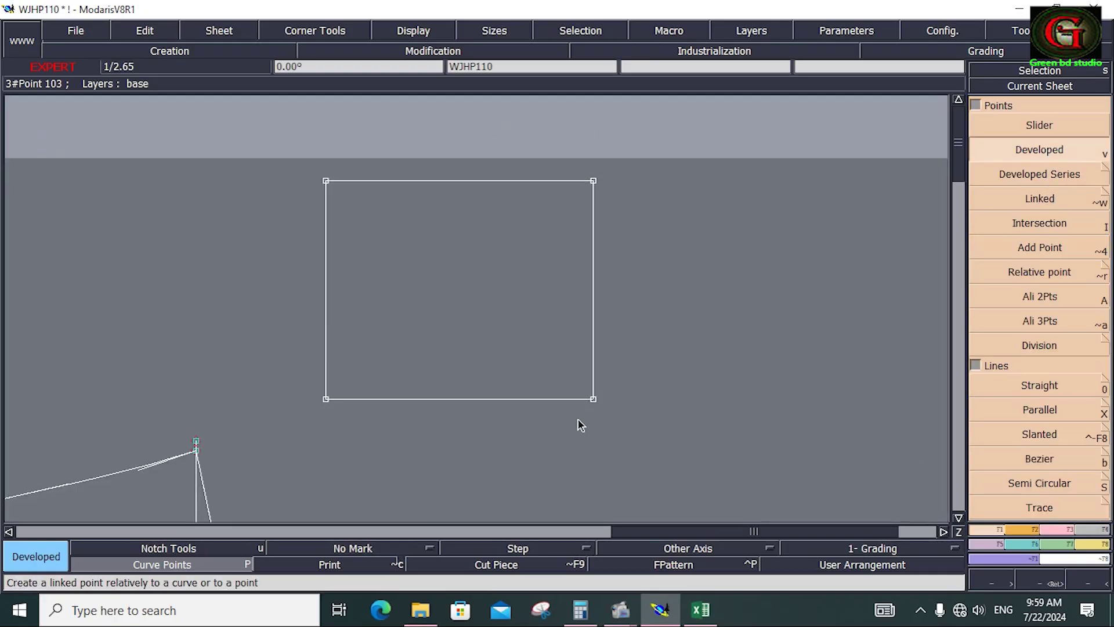
{"action": "left_click", "coordinate": [593, 400]}
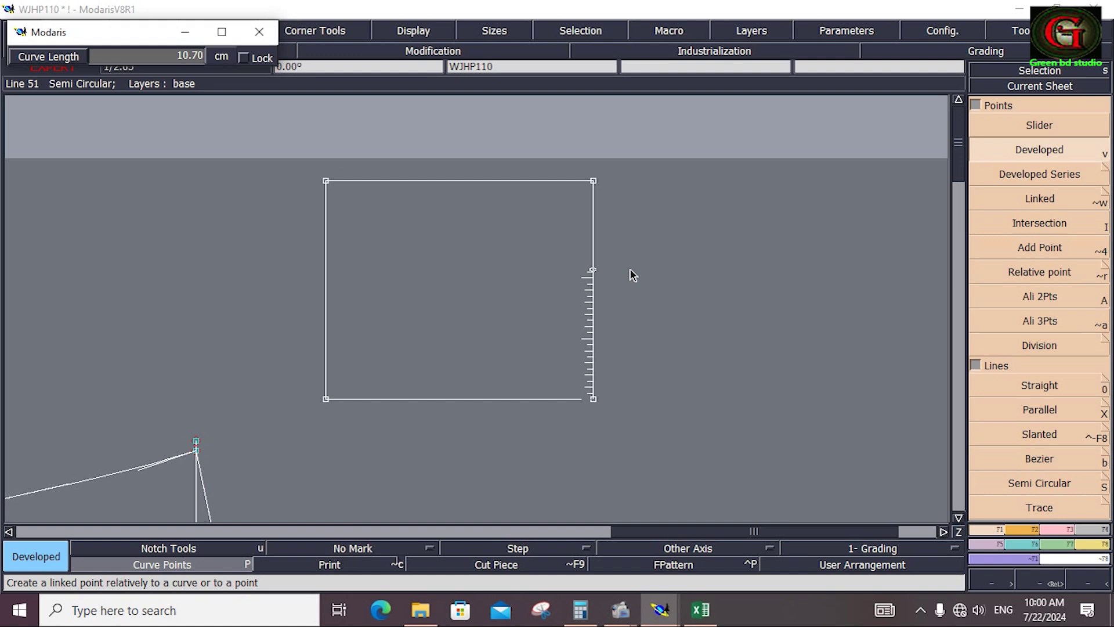
{"action": "type", "text": "17.25"}
{"action": "type", "text": "12."}
{"action": "left_click", "coordinate": [658, 346]}
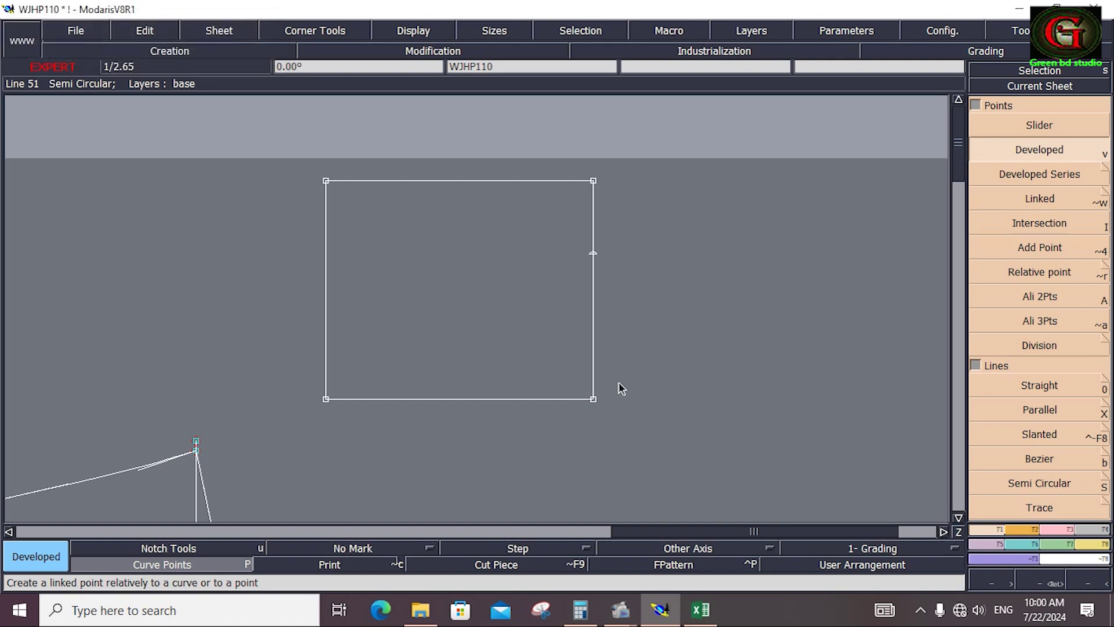
Reshape the right-edge point, moving it up 2 cm and then down 2 cm
{"action": "key", "text": "F2"}
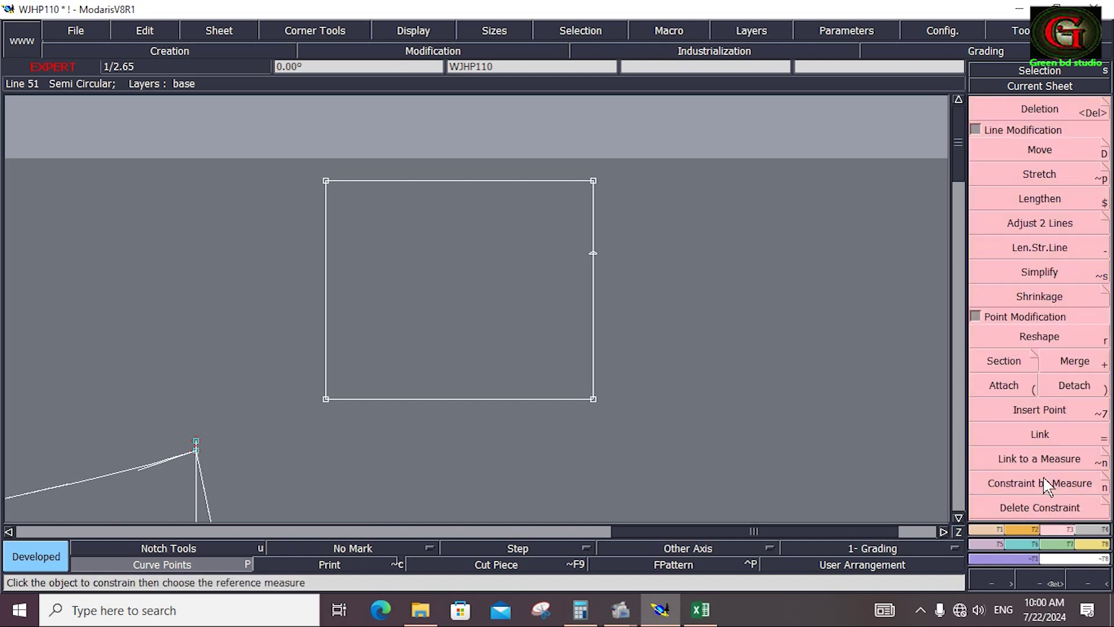
{"action": "left_click", "coordinate": [1056, 337]}
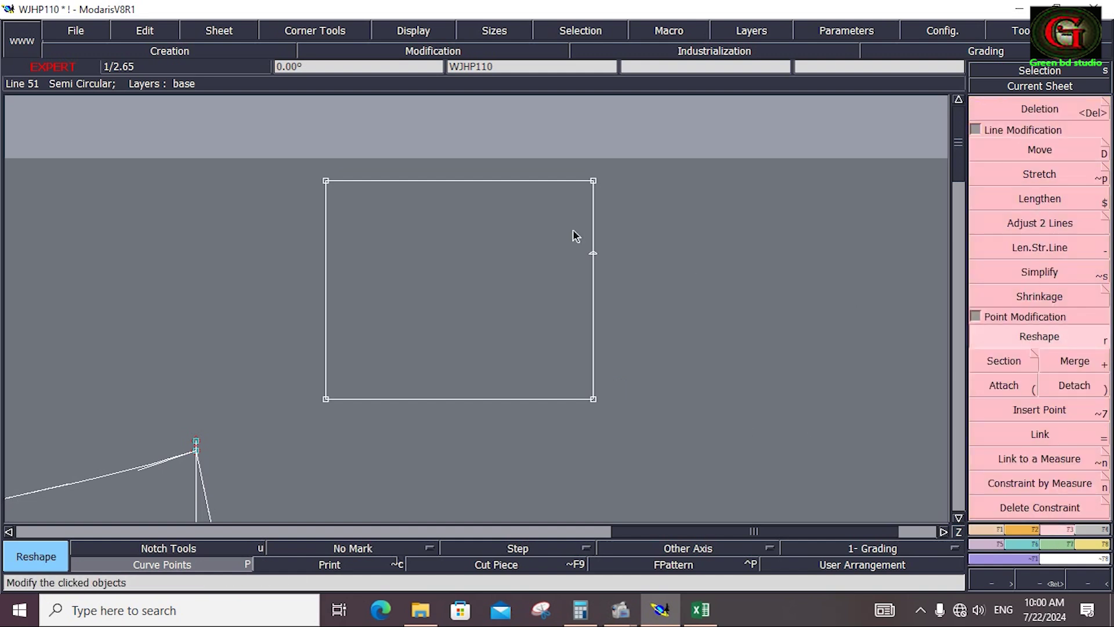
{"action": "left_click", "coordinate": [596, 253]}
{"action": "type", "text": "2"}
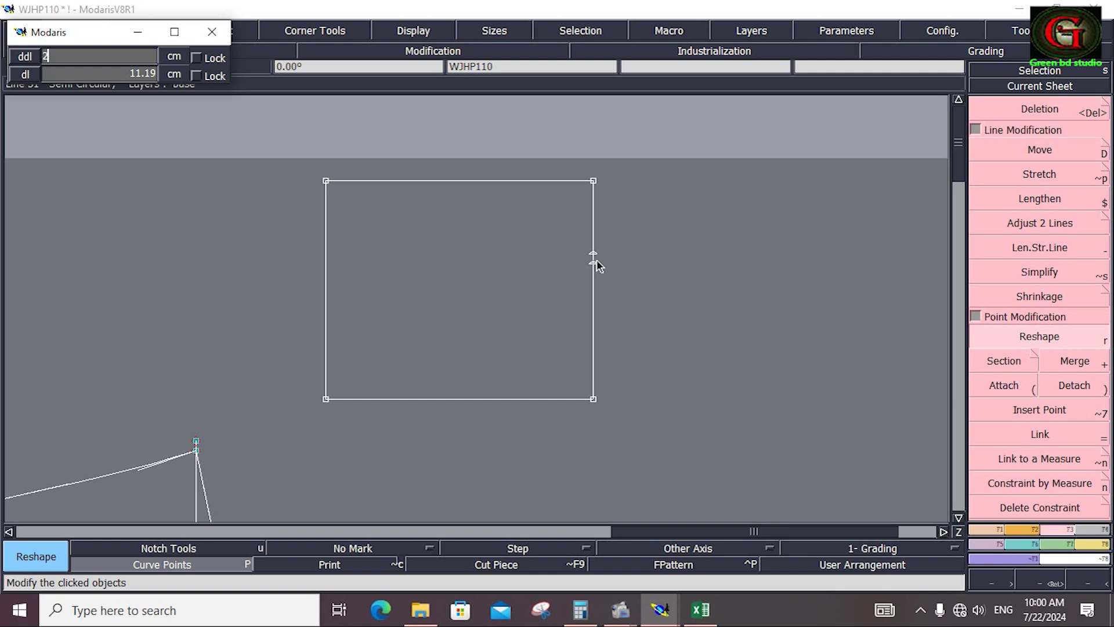
{"action": "key", "text": "Return"}
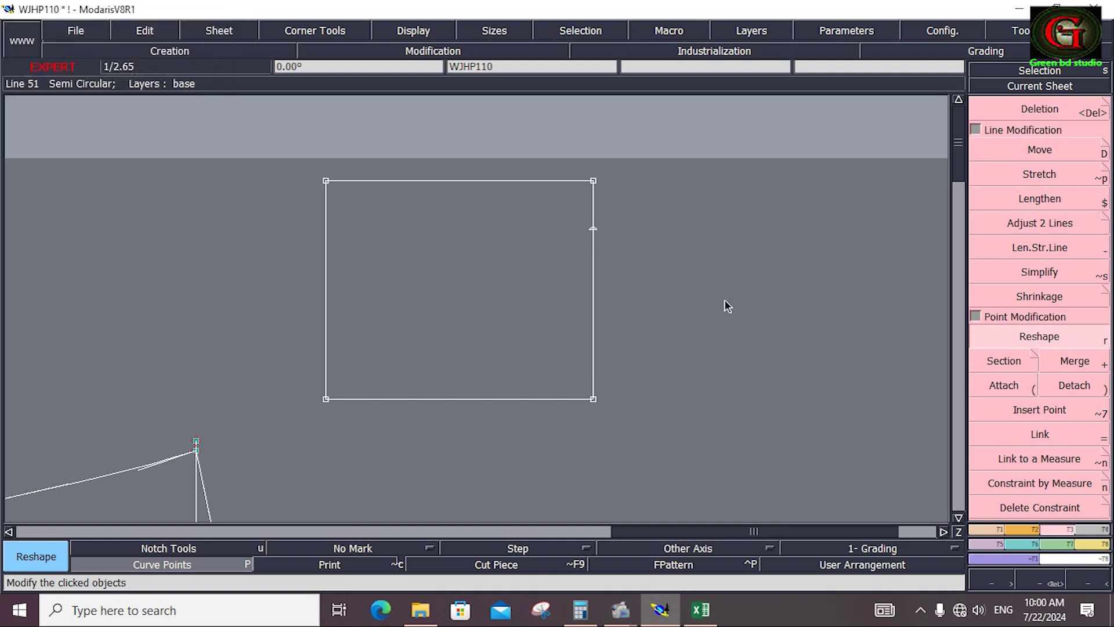
{"action": "left_click", "coordinate": [596, 263]}
{"action": "key", "text": "Return"}
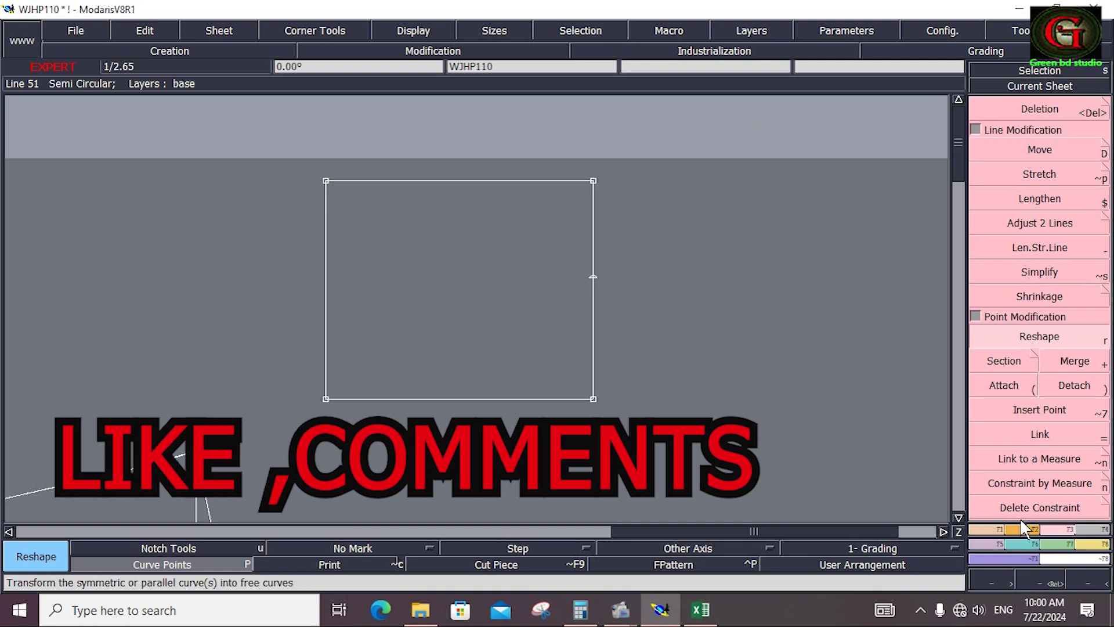
Select the Bezier curve tool and go back to the Excel measurement sheet
{"action": "left_click", "coordinate": [987, 529]}
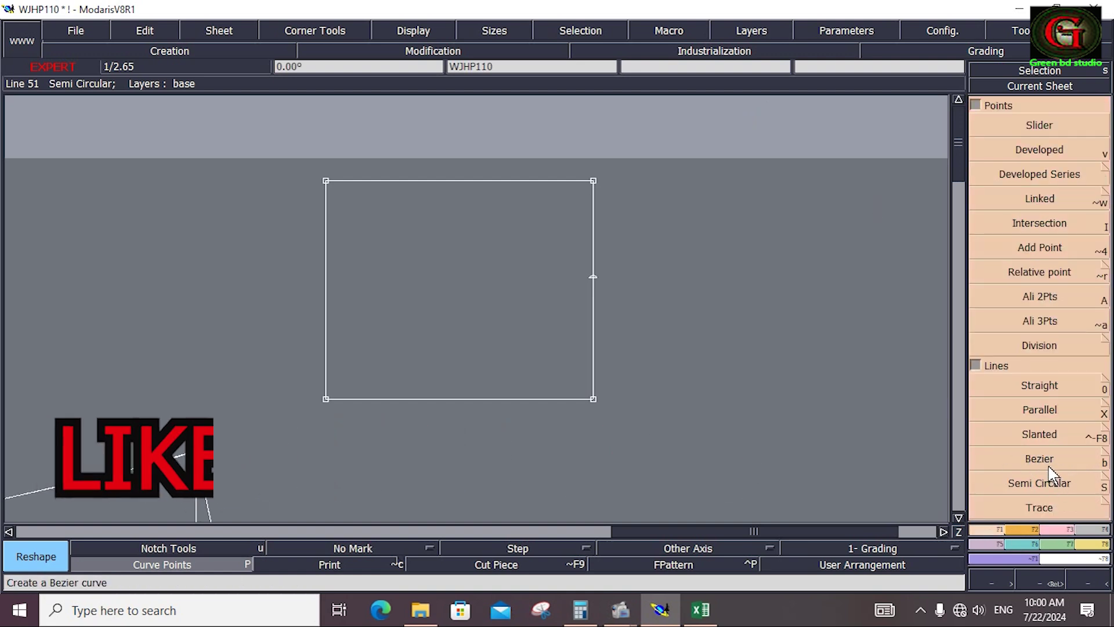
{"action": "left_click", "coordinate": [1048, 459]}
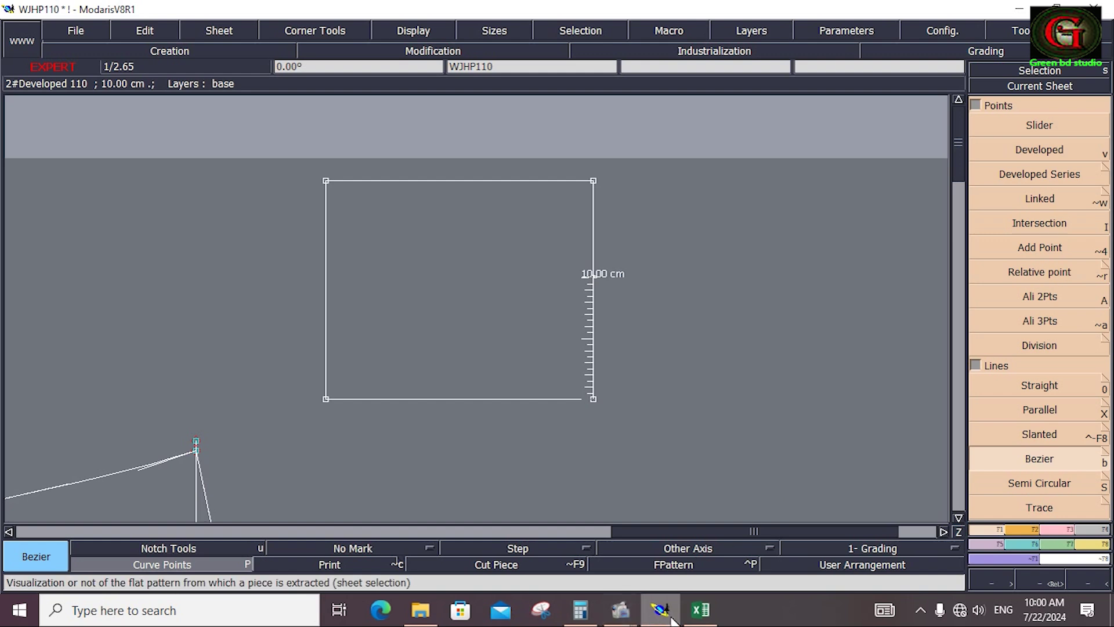
{"action": "left_click", "coordinate": [701, 610]}
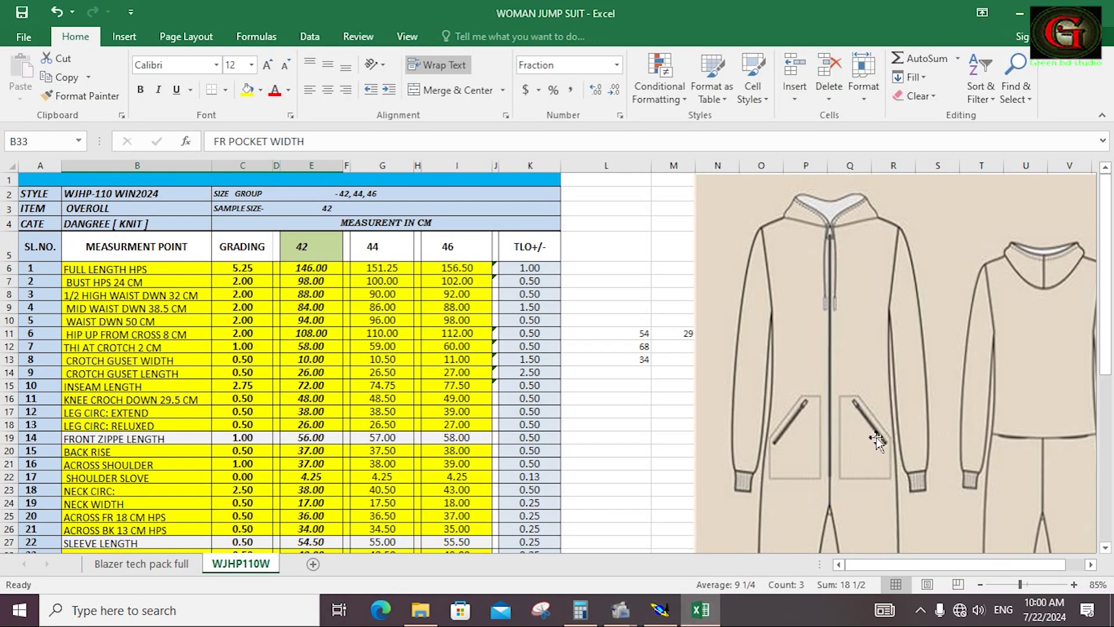
Place a developed point 12.00 cm along the pocket rectangle's bottom edge
{"action": "left_click", "coordinate": [659, 609]}
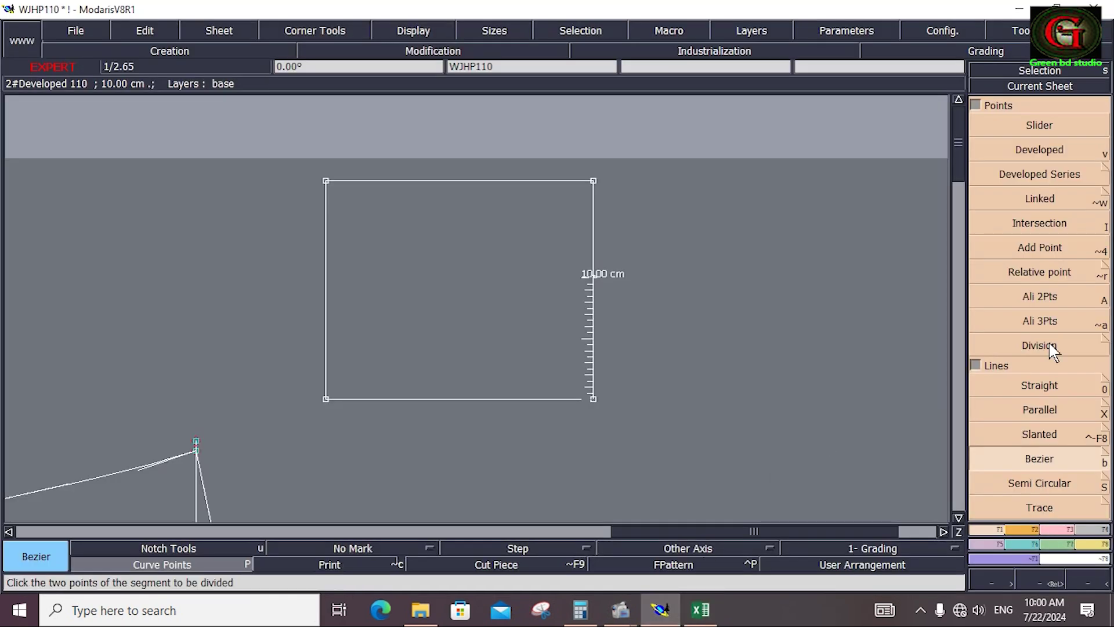
{"action": "left_click", "coordinate": [1053, 153]}
{"action": "left_click", "coordinate": [367, 400]}
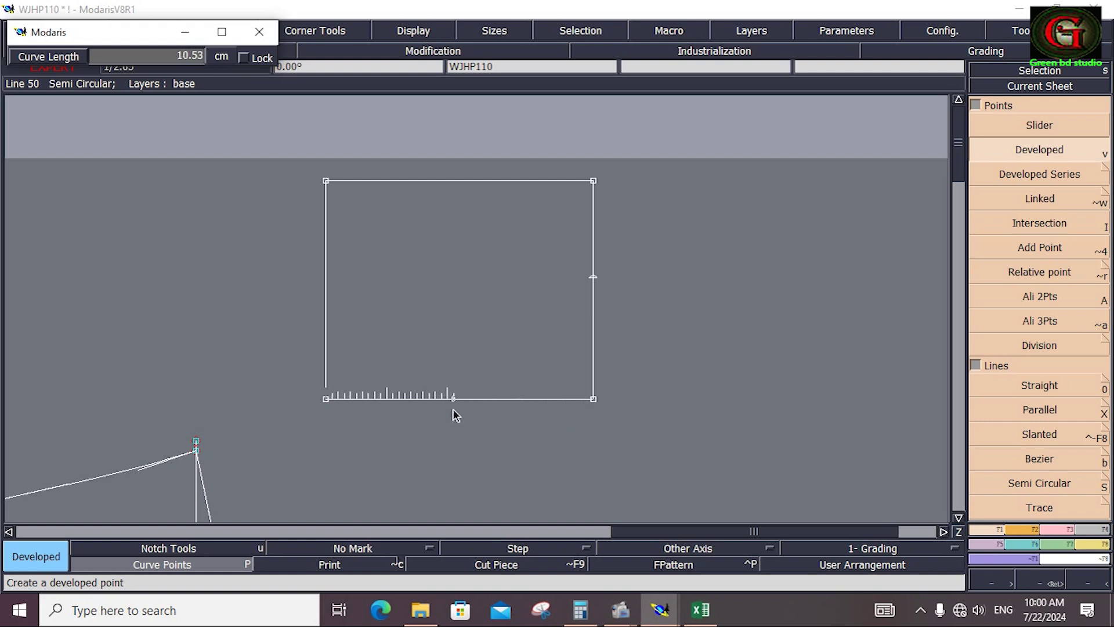
{"action": "type", "text": "12.00"}
{"action": "key", "text": "Return"}
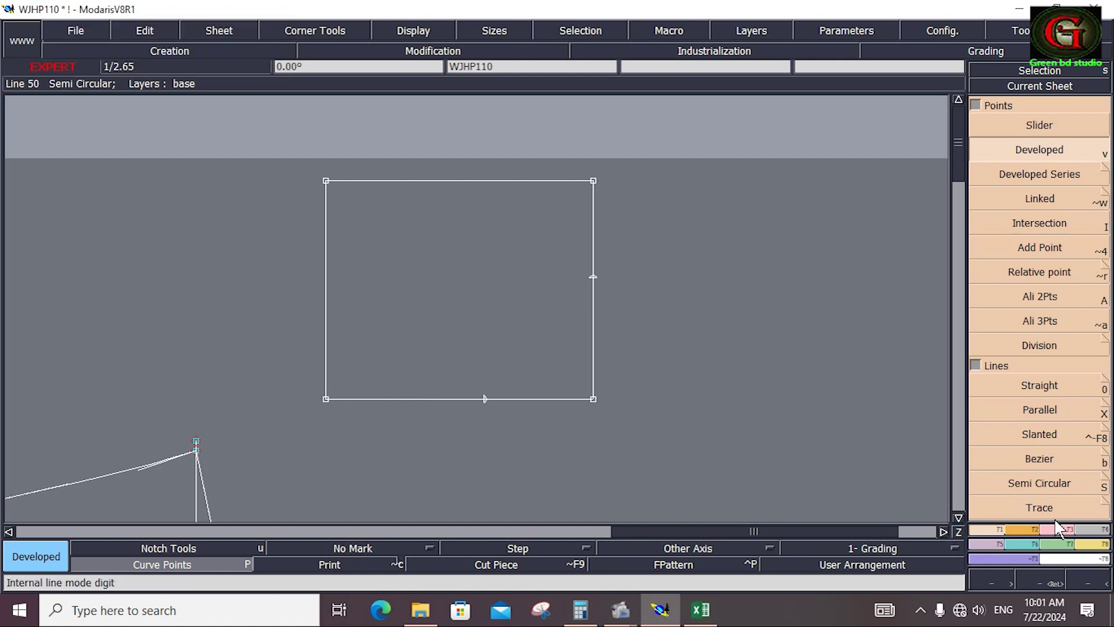
Reshape the bottom-edge point further left and adjust the right-edge point to 11.01 cm
{"action": "left_click", "coordinate": [1060, 529]}
{"action": "left_click", "coordinate": [1039, 337]}
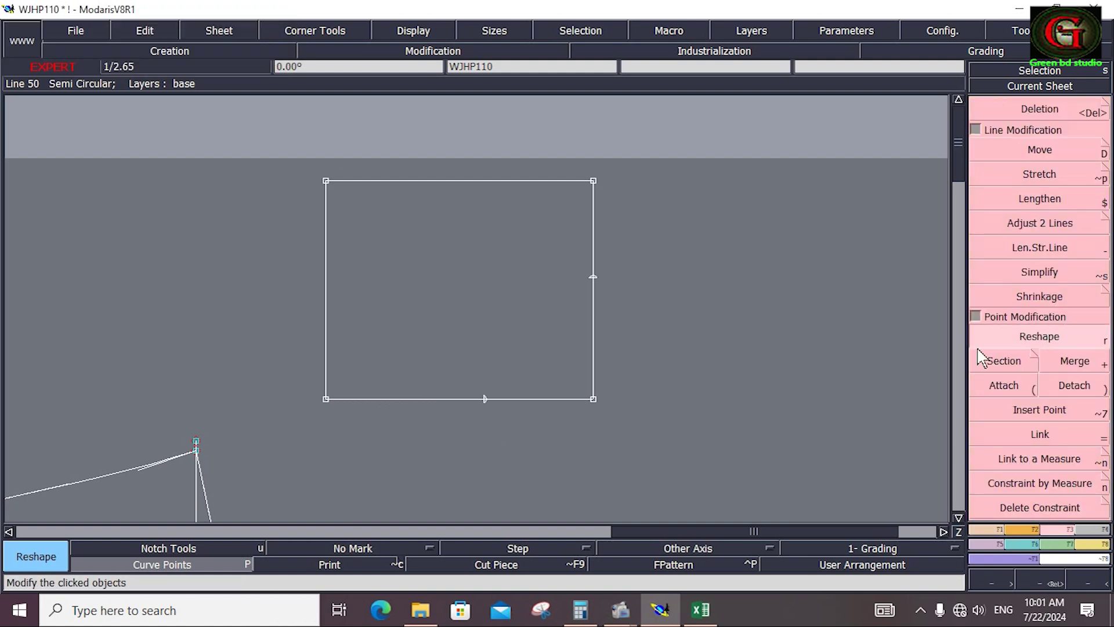
{"action": "left_click", "coordinate": [485, 399]}
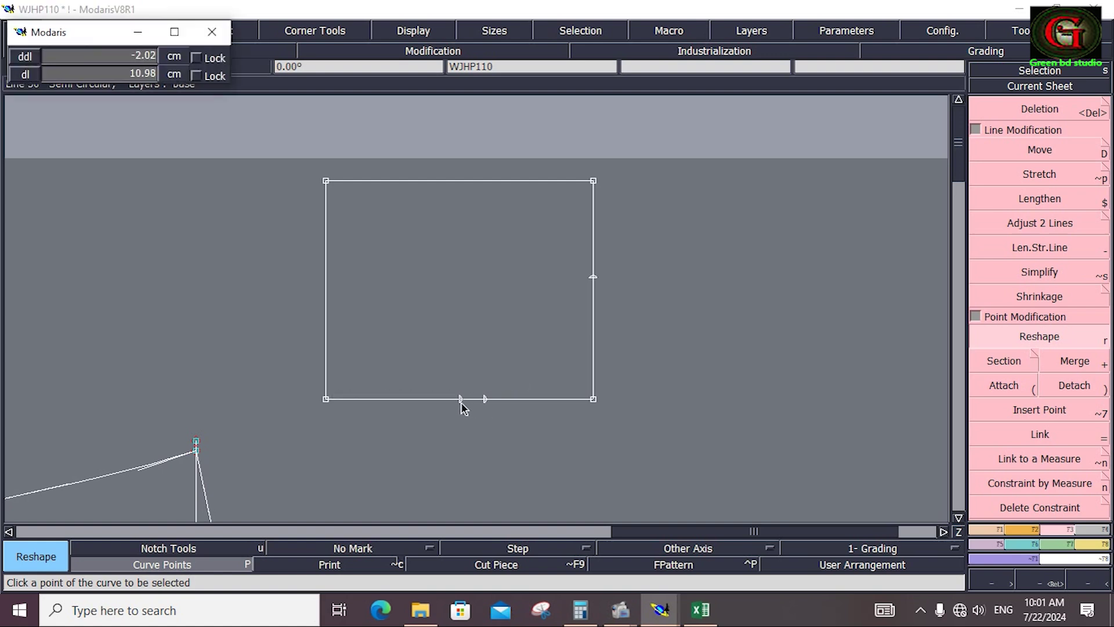
{"action": "left_click", "coordinate": [460, 402]}
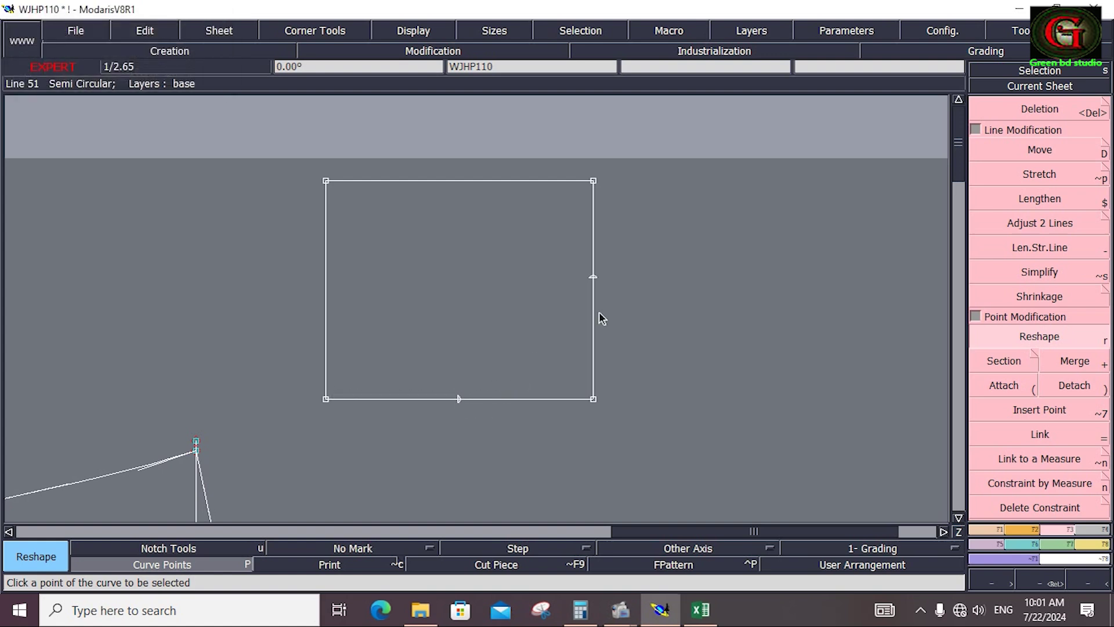
{"action": "left_click", "coordinate": [593, 276]}
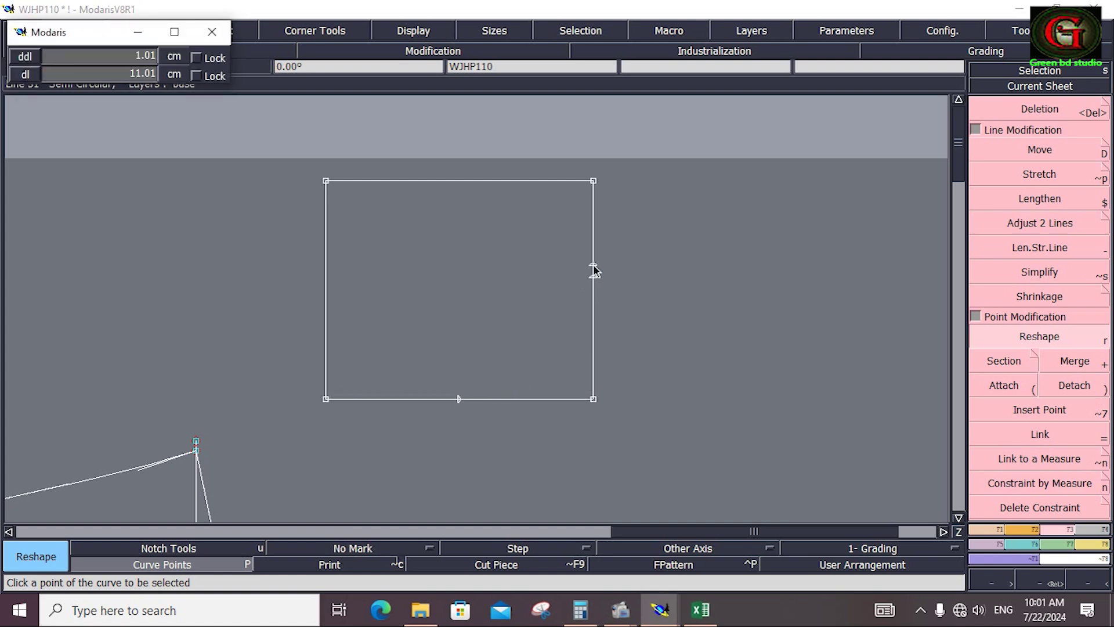
{"action": "left_click", "coordinate": [594, 269]}
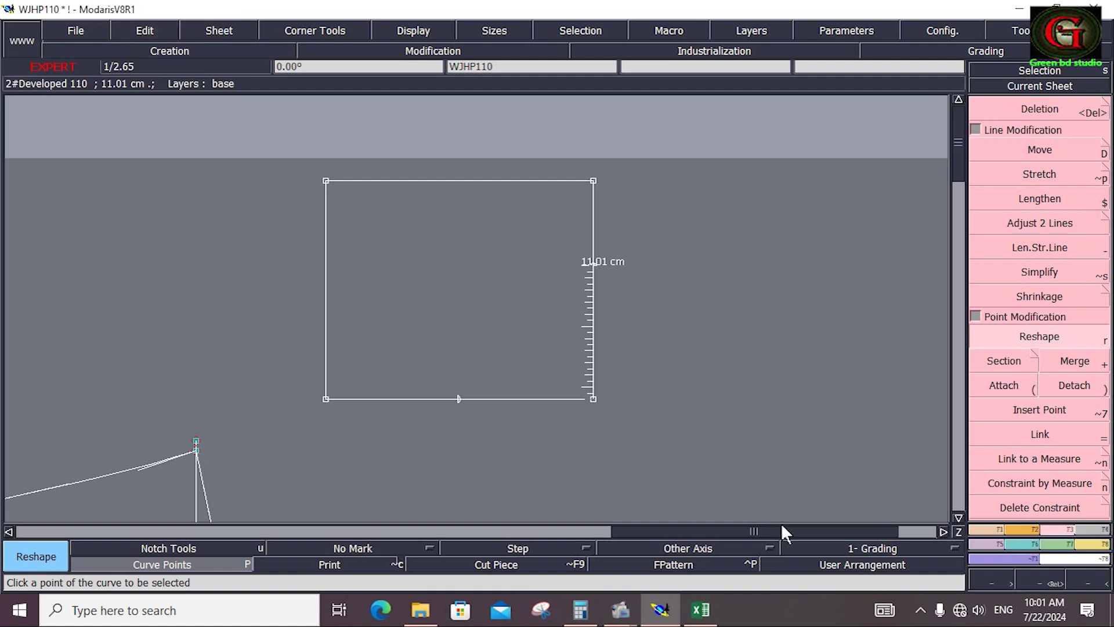
Draw a diagonal curve from the right-edge point to the bottom-edge point
{"action": "left_click", "coordinate": [981, 529]}
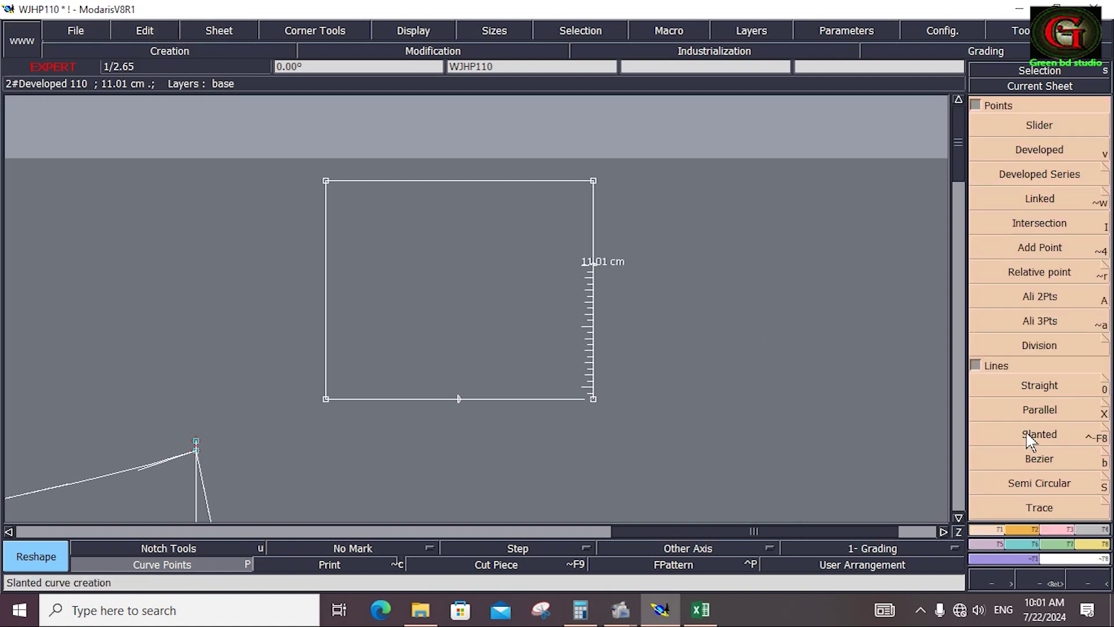
{"action": "left_click", "coordinate": [1039, 462]}
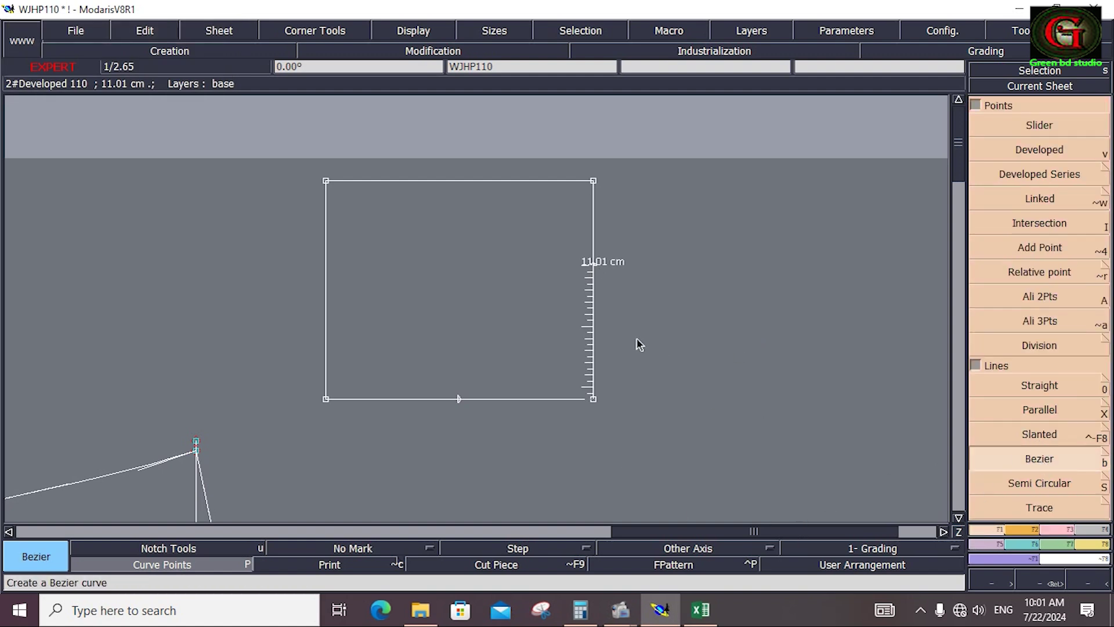
{"action": "left_click", "coordinate": [592, 264]}
{"action": "left_click", "coordinate": [459, 399]}
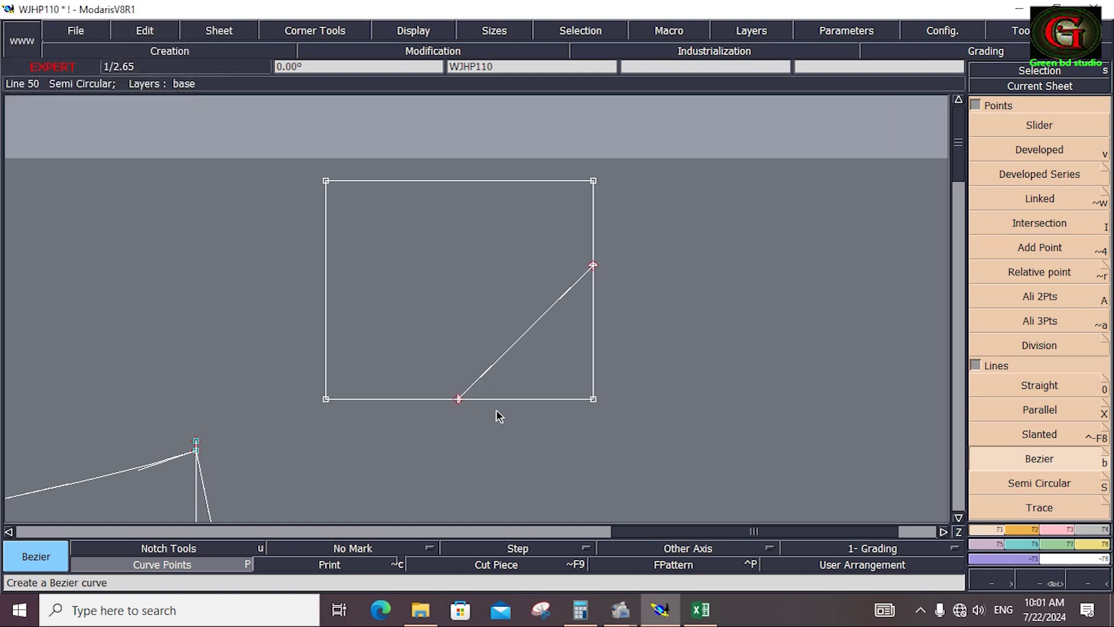
Insert points where the diagonal meets the right edge and the bottom edge
{"action": "left_click", "coordinate": [1045, 529]}
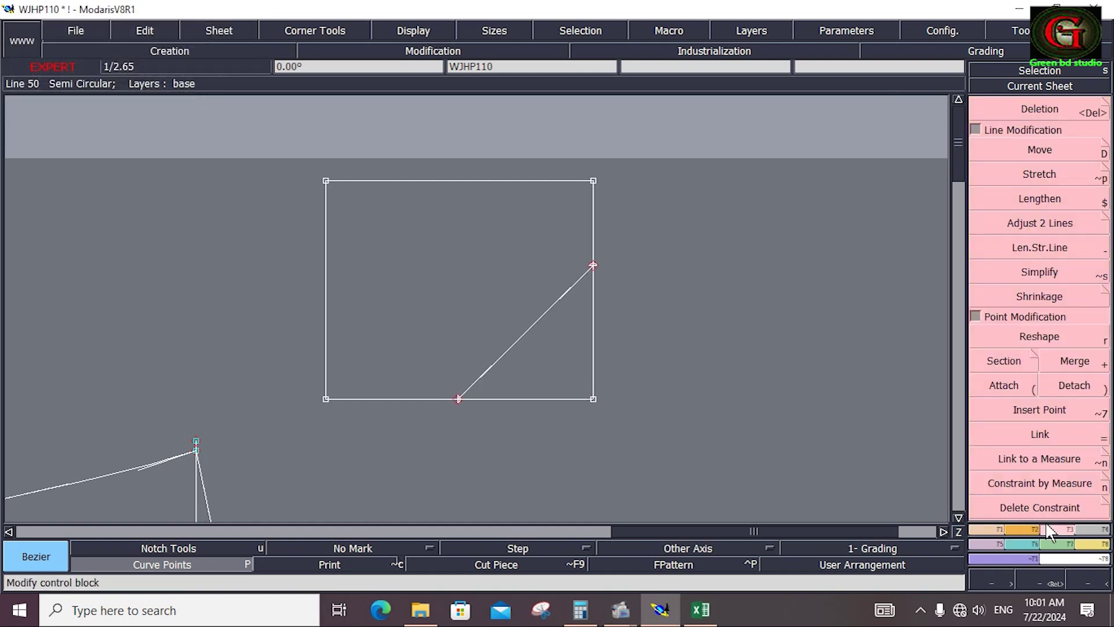
{"action": "left_click", "coordinate": [1013, 409]}
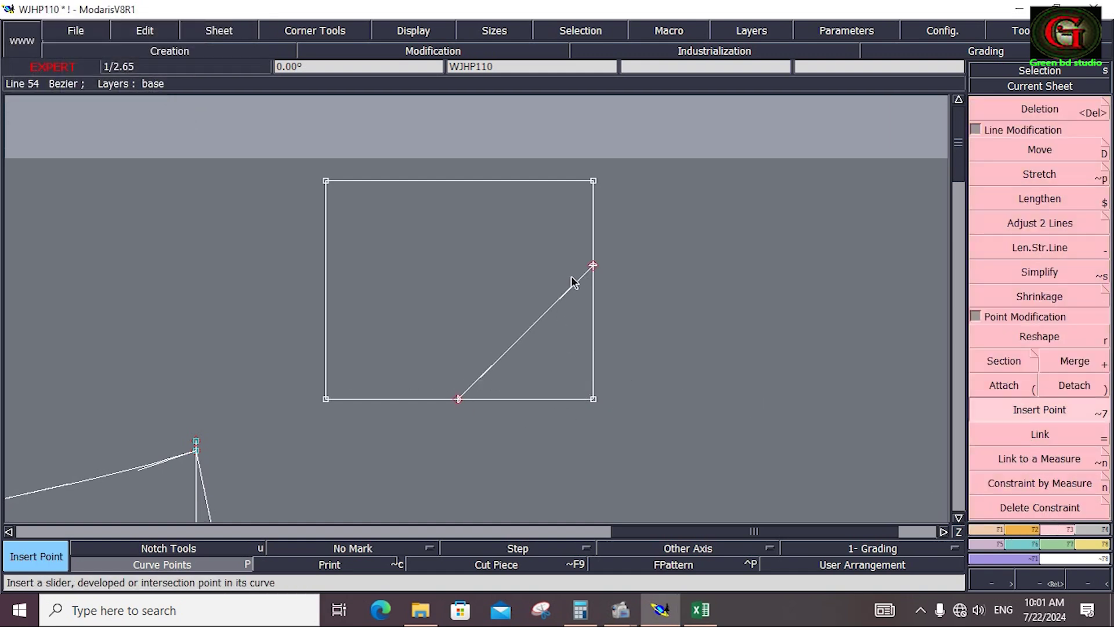
{"action": "left_click", "coordinate": [593, 265]}
{"action": "left_click", "coordinate": [458, 399]}
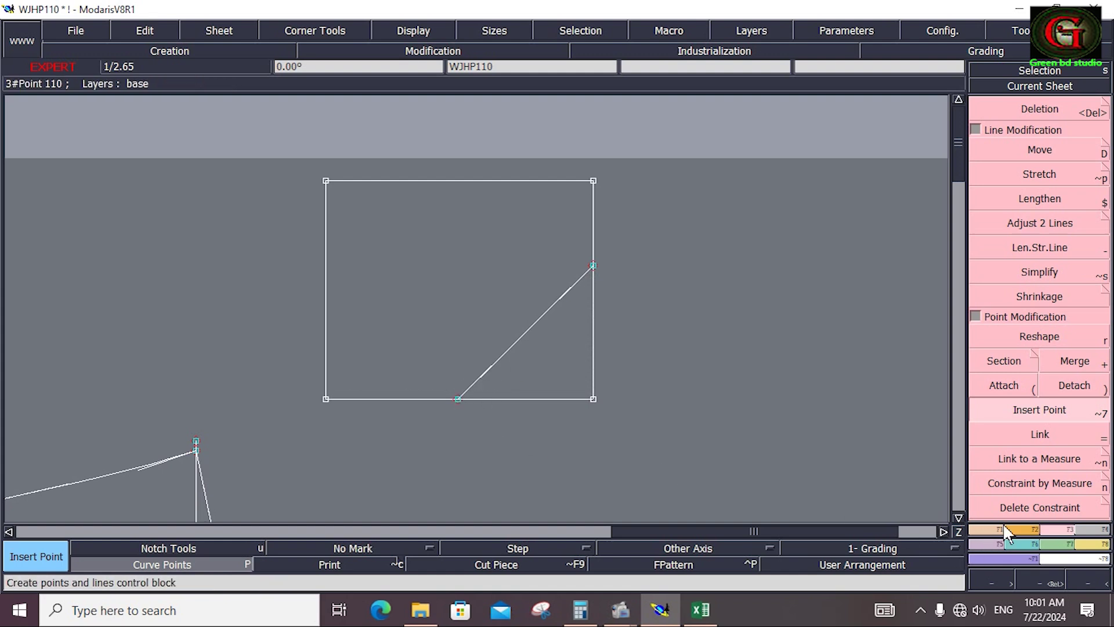
{"action": "left_click", "coordinate": [1021, 224]}
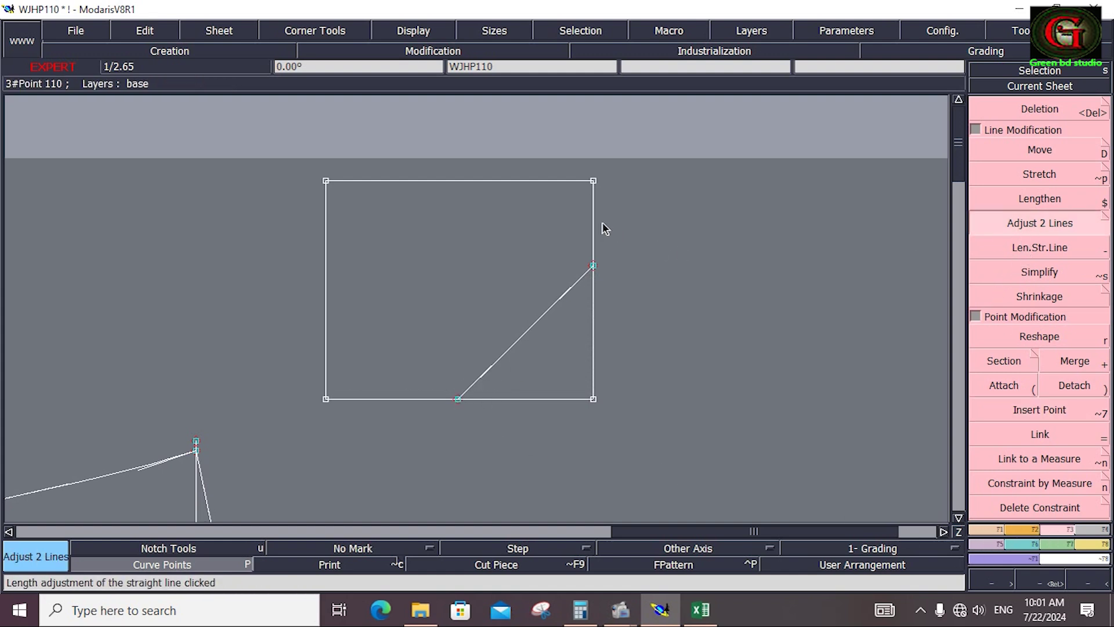
Trim the right and bottom edges back to the diagonal with Adjust 2 Lines, then check the workbook
{"action": "left_click", "coordinate": [423, 399]}
{"action": "left_click", "coordinate": [493, 365]}
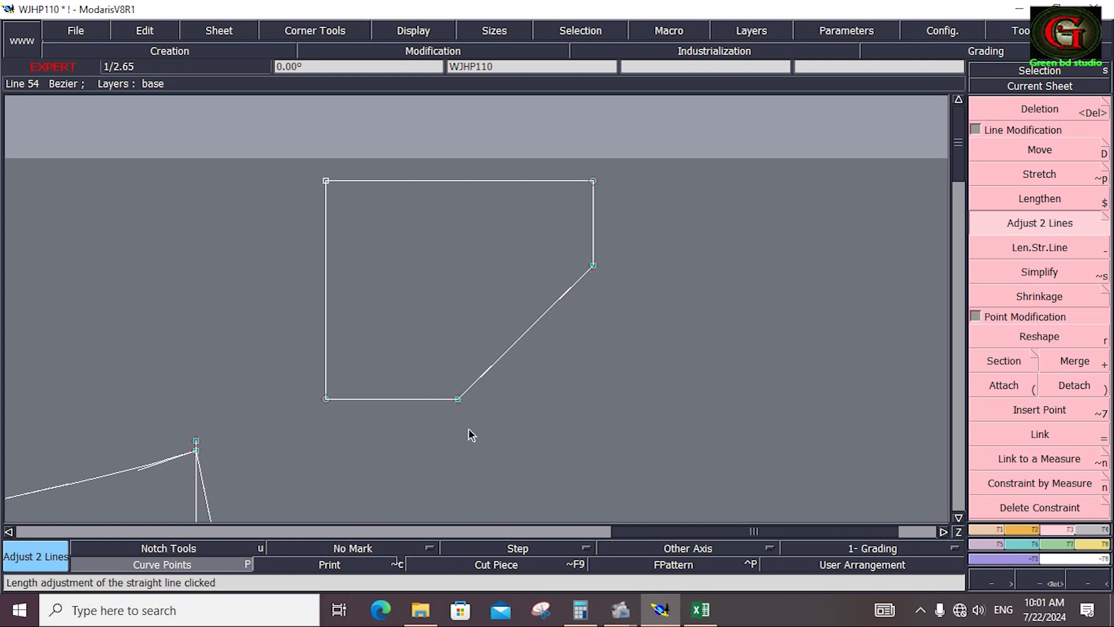
{"action": "left_click", "coordinate": [696, 610]}
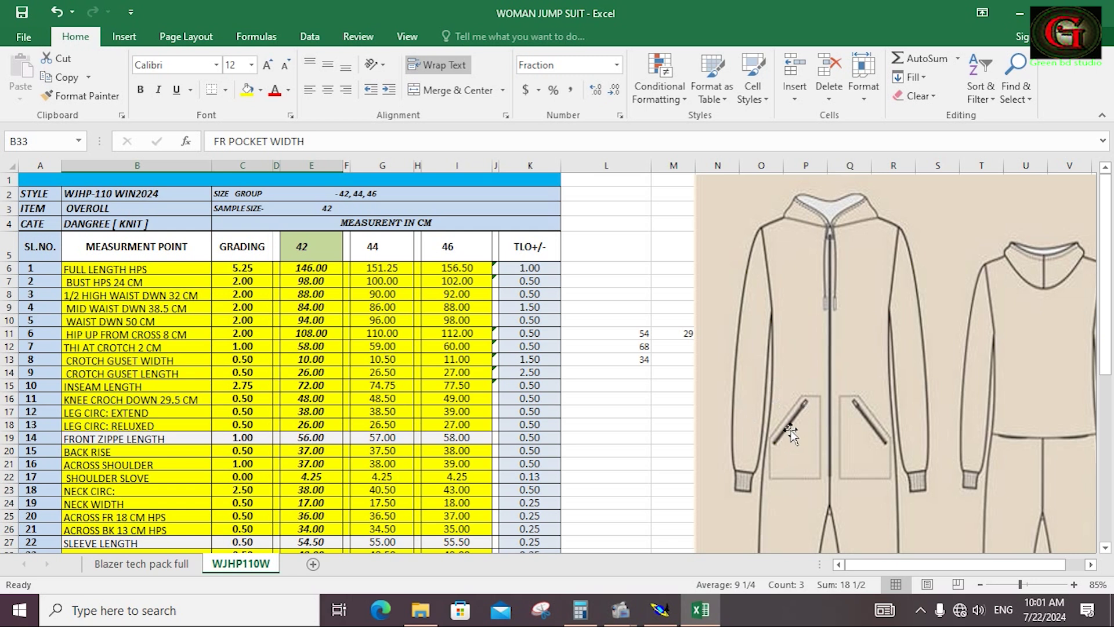
{"action": "left_click", "coordinate": [660, 609]}
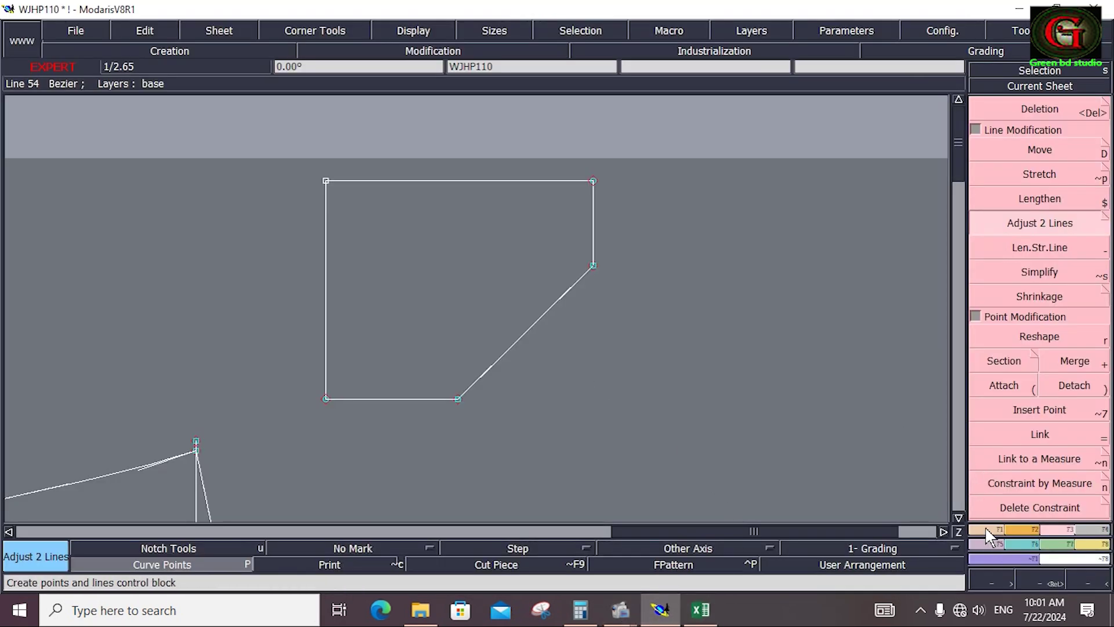
{"action": "left_click", "coordinate": [993, 546]}
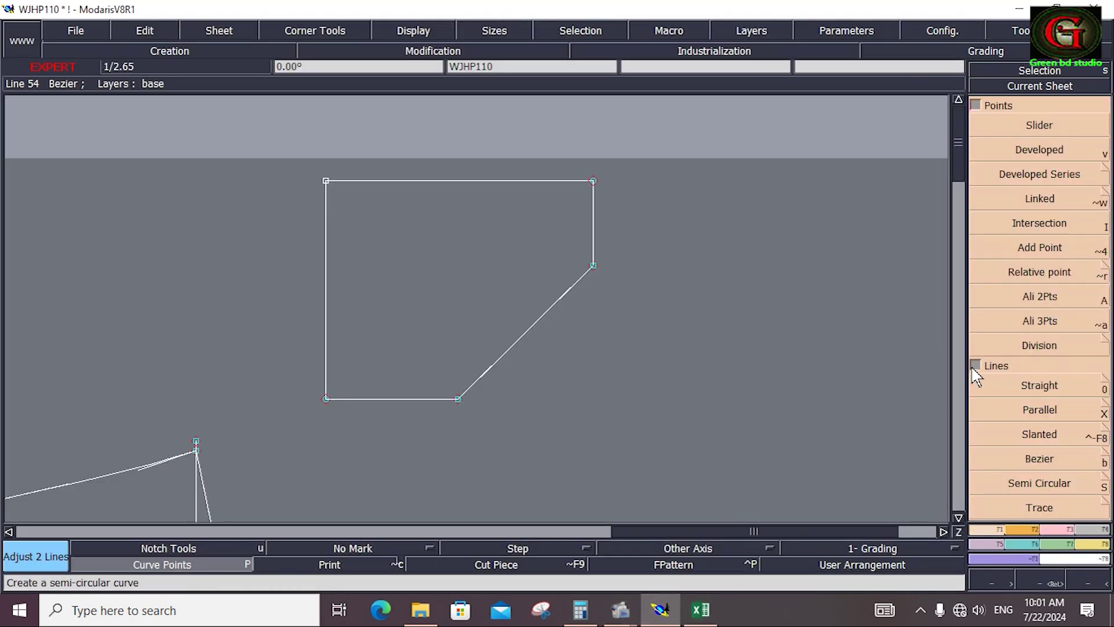
Create two lines parallel to the diagonal edge, offset -1.5 cm
{"action": "left_click", "coordinate": [1036, 411]}
{"action": "left_click", "coordinate": [547, 319]}
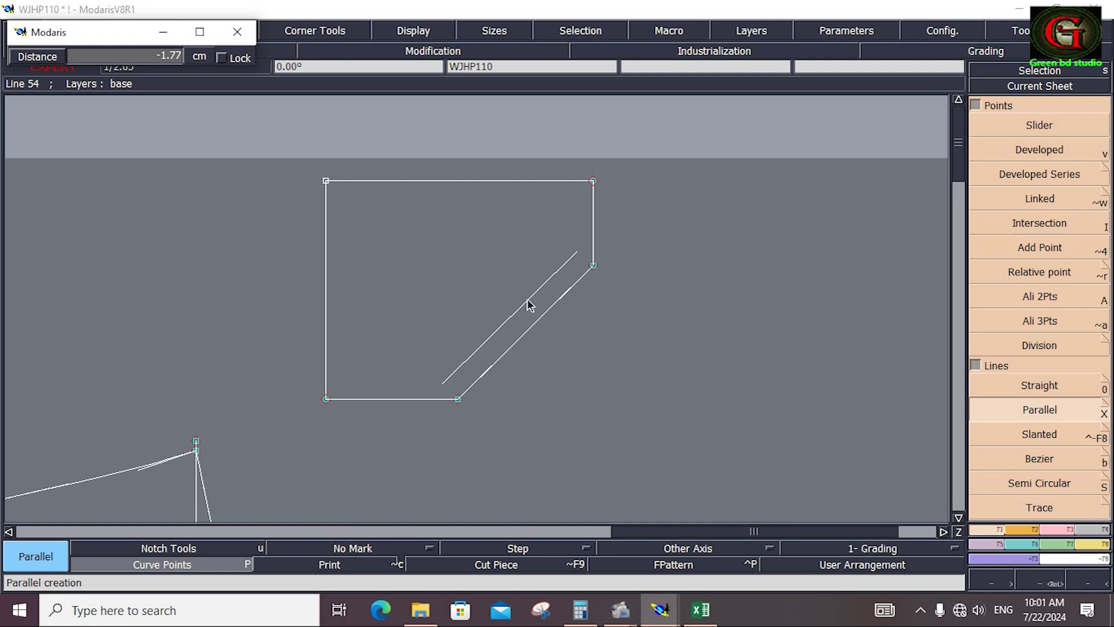
{"action": "type", "text": "-"}
{"action": "key", "text": "Return"}
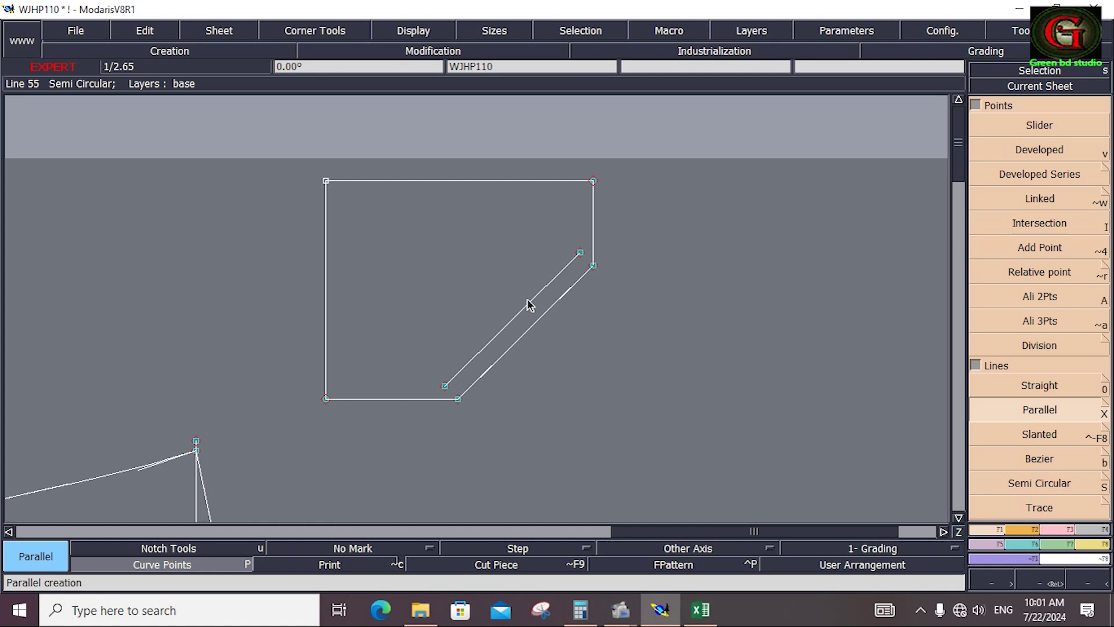
{"action": "left_click", "coordinate": [531, 304]}
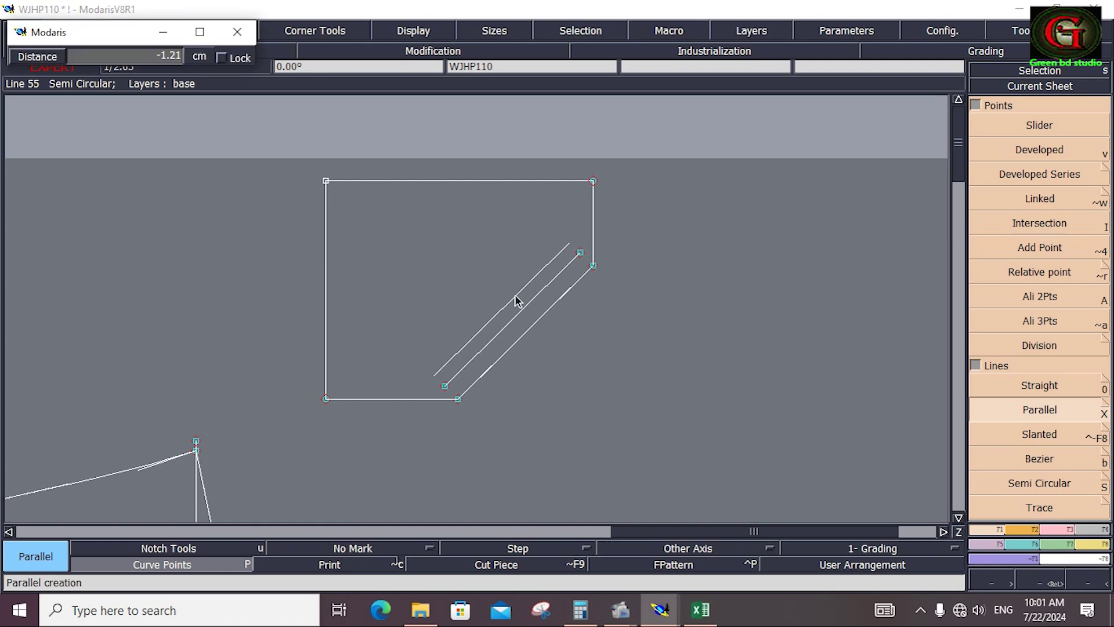
{"action": "type", "text": "-1.50"}
{"action": "type", "text": "-"}
{"action": "key", "text": "Return"}
Join the parallel lines' ends into a closed slot and zoom out to the full sheet
{"action": "key", "text": "b"}
{"action": "left_click", "coordinate": [444, 386]}
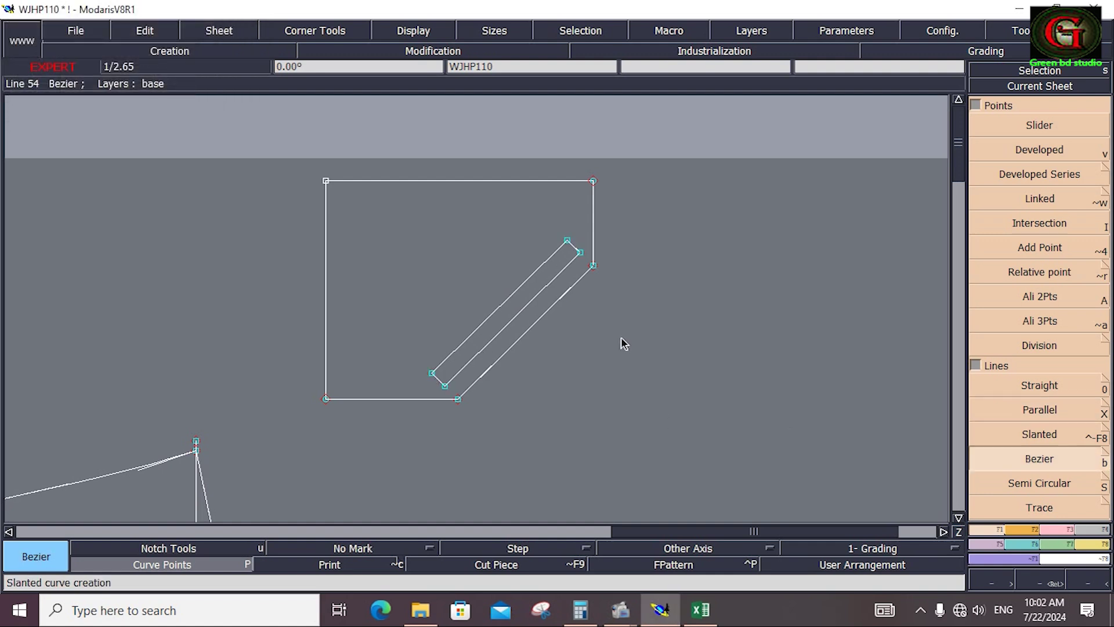
{"action": "key", "text": "shift+s"}
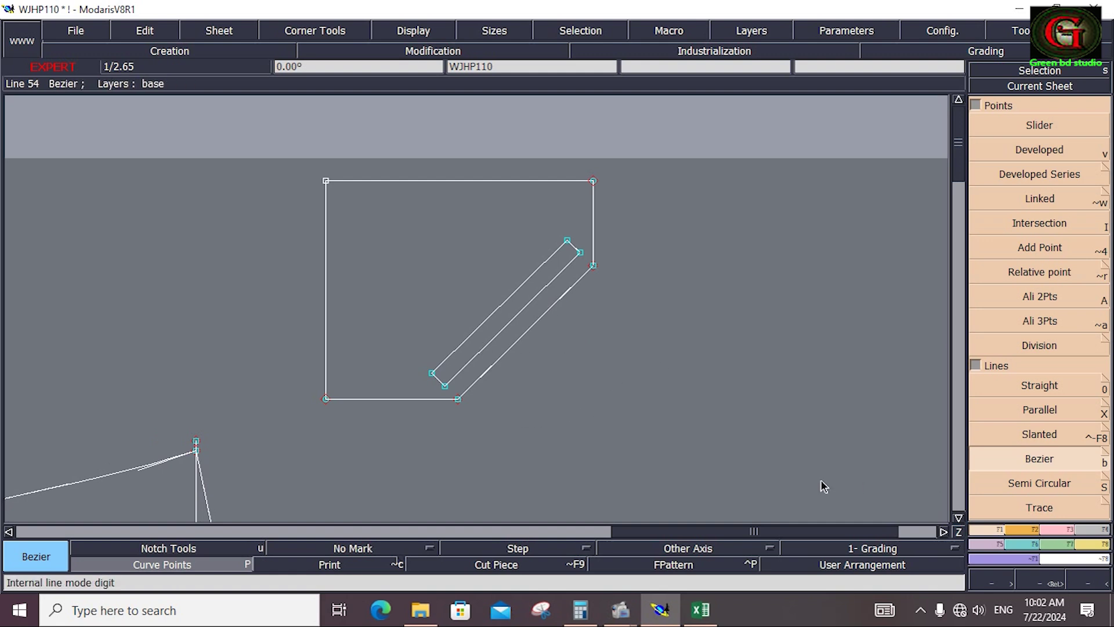
{"action": "left_click", "coordinate": [539, 289]}
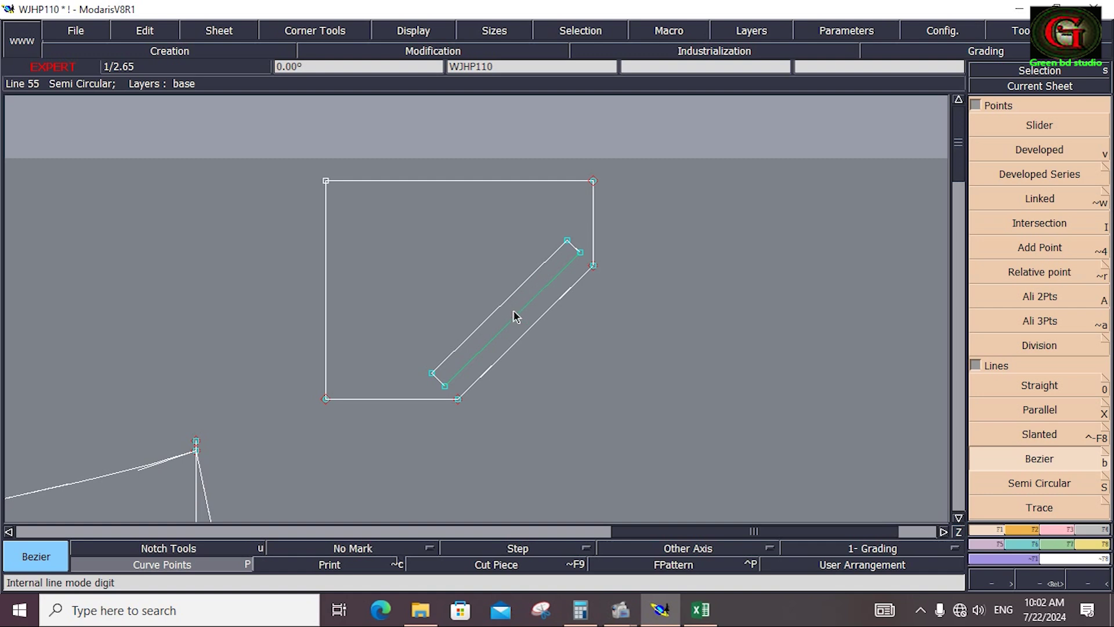
{"action": "left_click", "coordinate": [663, 396]}
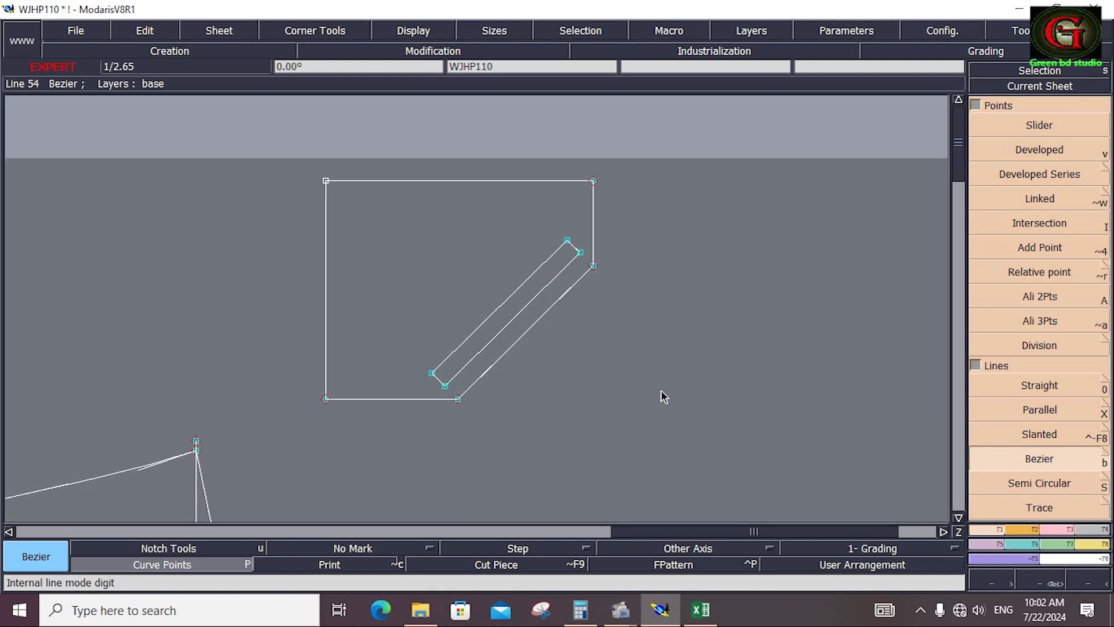
{"action": "key", "text": "space"}
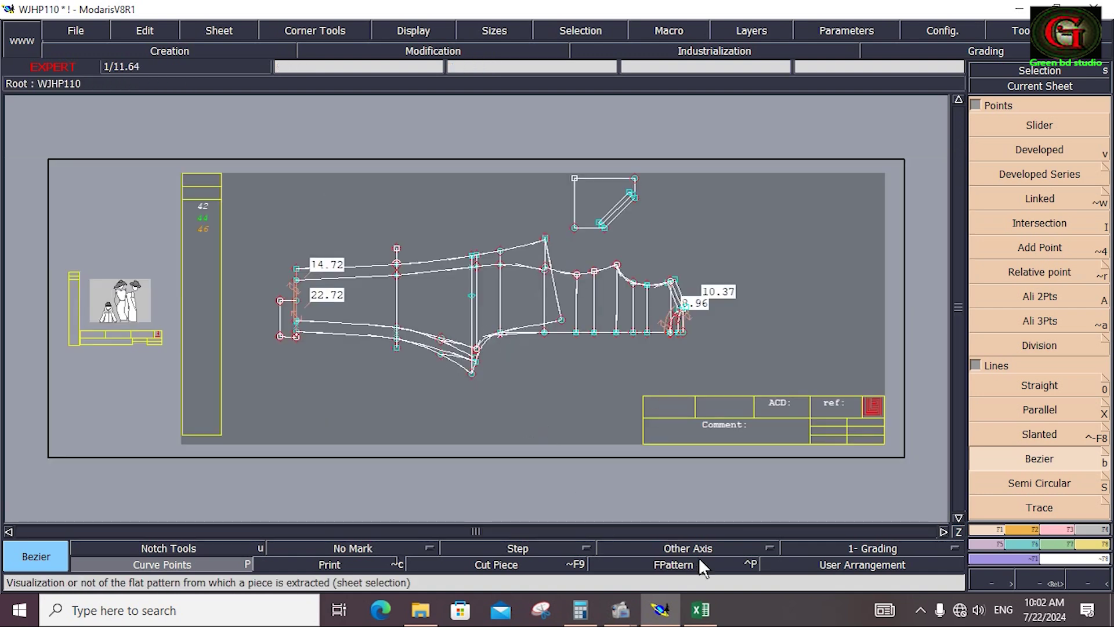
Fill the FR POCKET LENGTH and WIDTH rows (B32:I33) with yellow in the Excel spec
{"action": "left_click", "coordinate": [701, 609]}
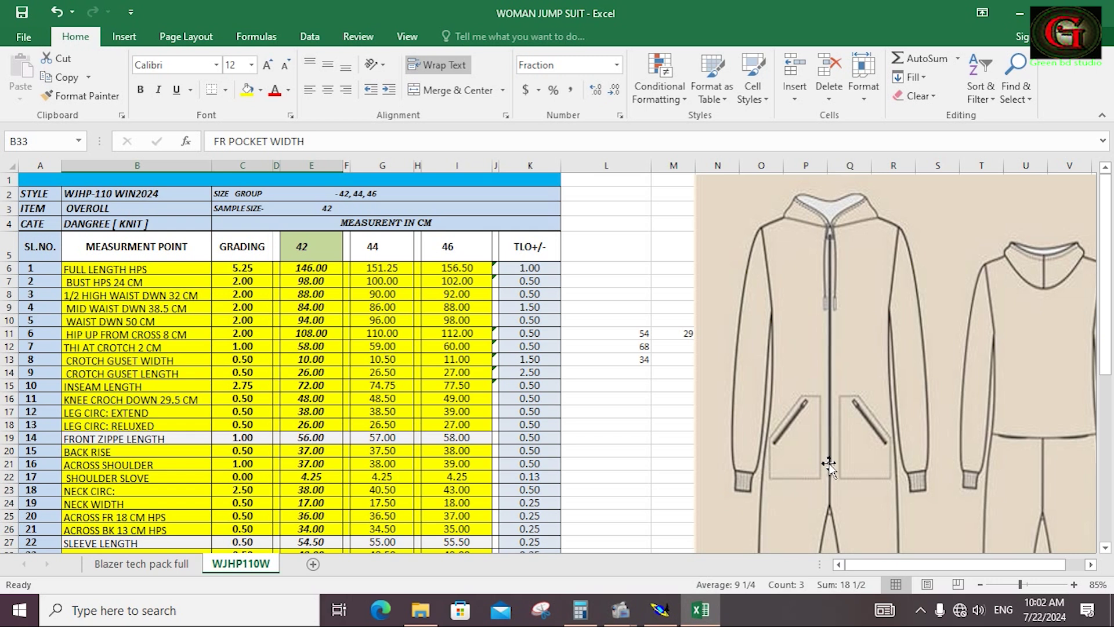
{"action": "scroll", "coordinate": [829, 461], "scroll_direction": "down", "scroll_amount": 8}
{"action": "scroll", "coordinate": [829, 460], "scroll_direction": "down", "scroll_amount": 1}
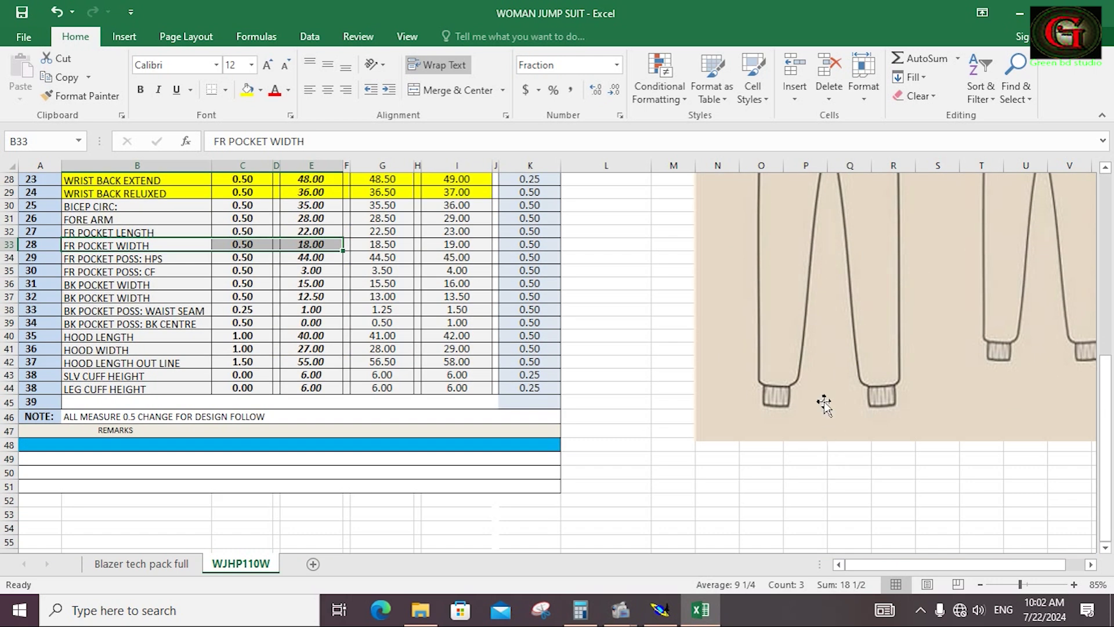
{"action": "scroll", "coordinate": [824, 403], "scroll_direction": "up", "scroll_amount": 9}
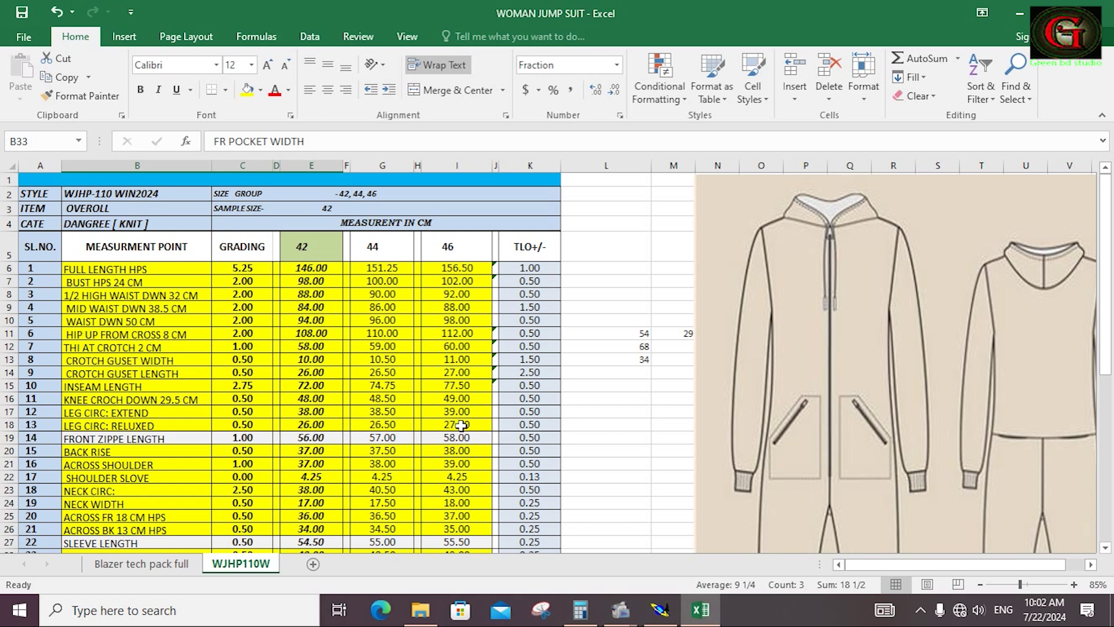
{"action": "scroll", "coordinate": [461, 425], "scroll_direction": "down", "scroll_amount": 9}
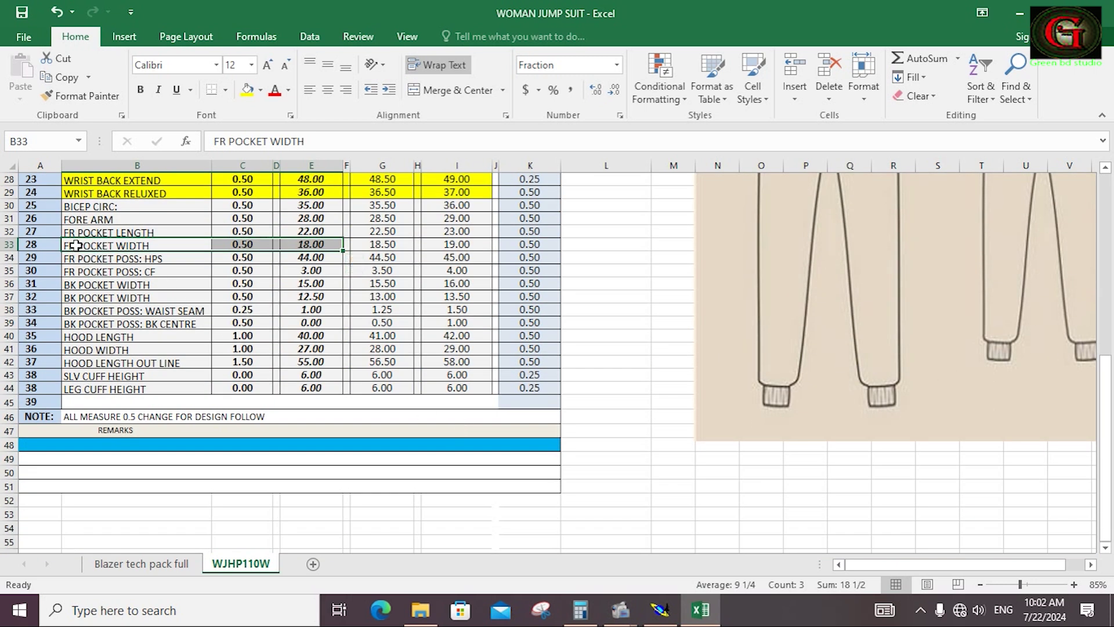
{"action": "left_click_drag", "start_coordinate": [75, 245], "coordinate": [457, 231]}
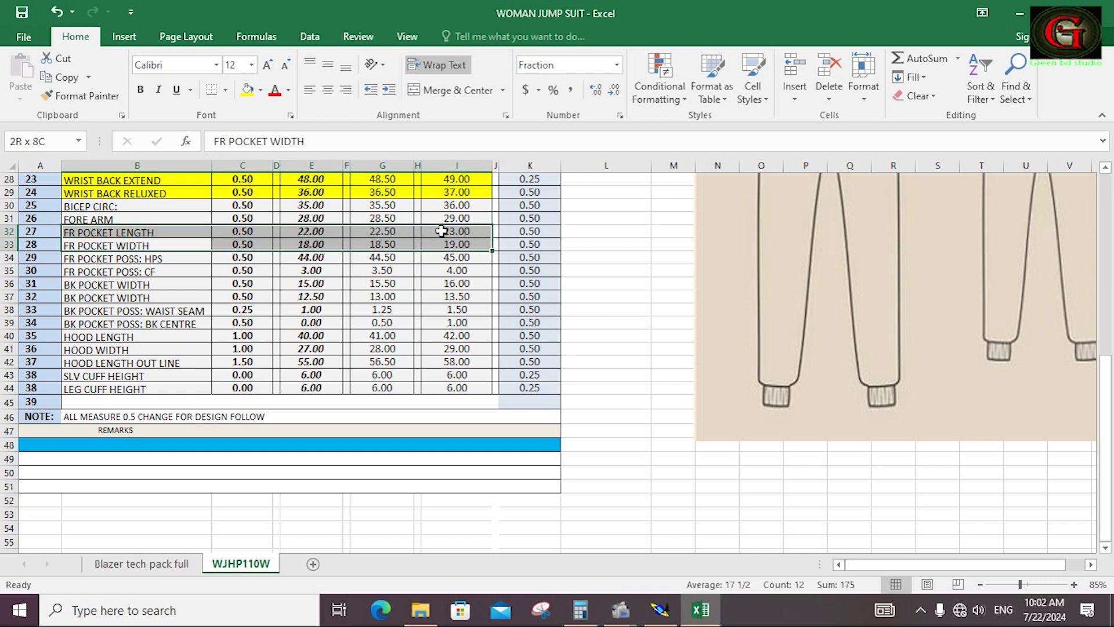
{"action": "left_click", "coordinate": [247, 91]}
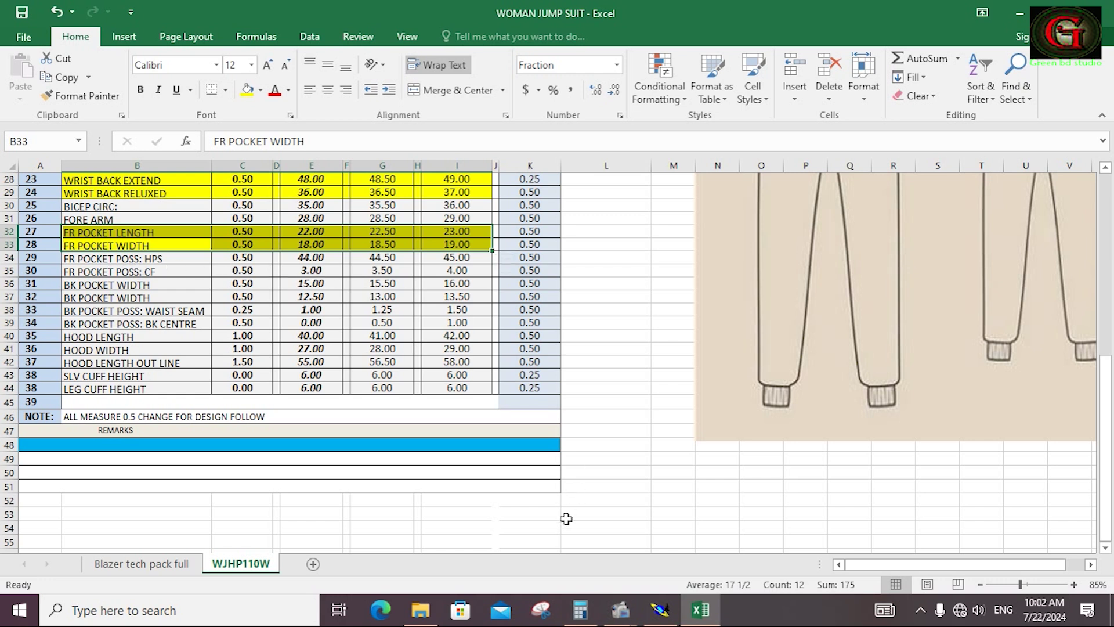
{"action": "left_click", "coordinate": [660, 612]}
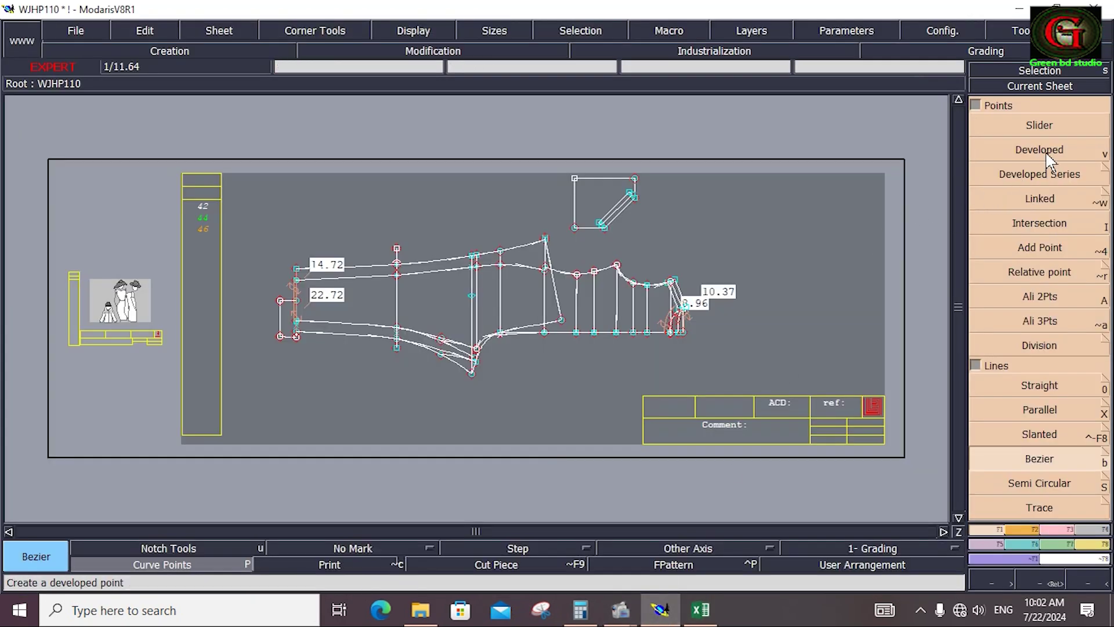
Zoom into the panel's right part and draw a 44 cm horizontal line from its right-end point
{"action": "left_click", "coordinate": [1042, 173]}
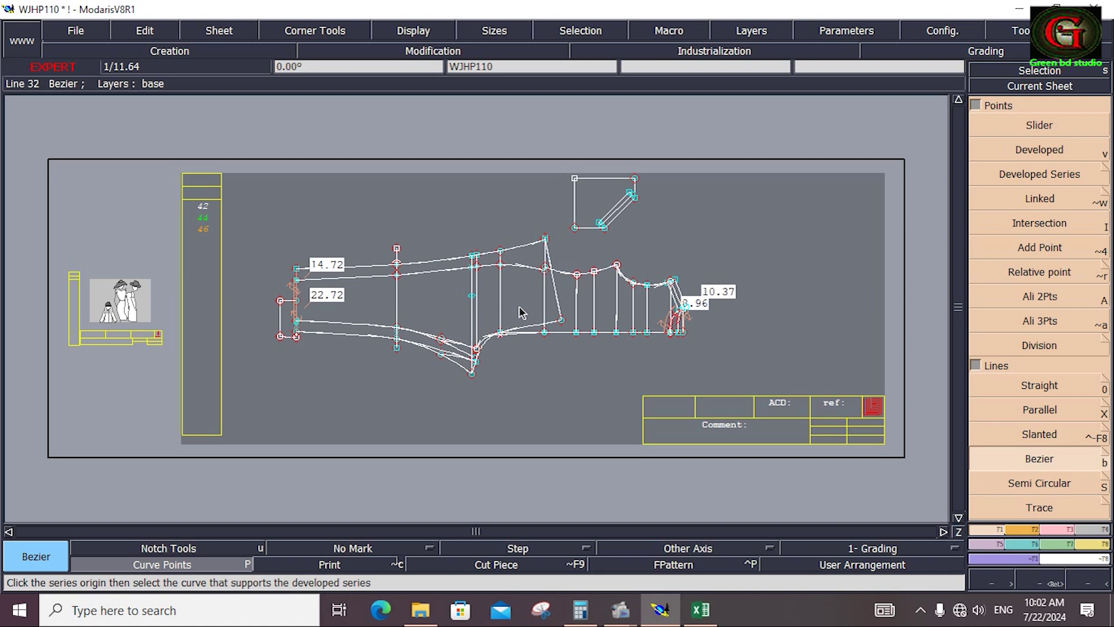
{"action": "key", "text": "z"}
{"action": "left_click_drag", "start_coordinate": [409, 228], "coordinate": [704, 388]}
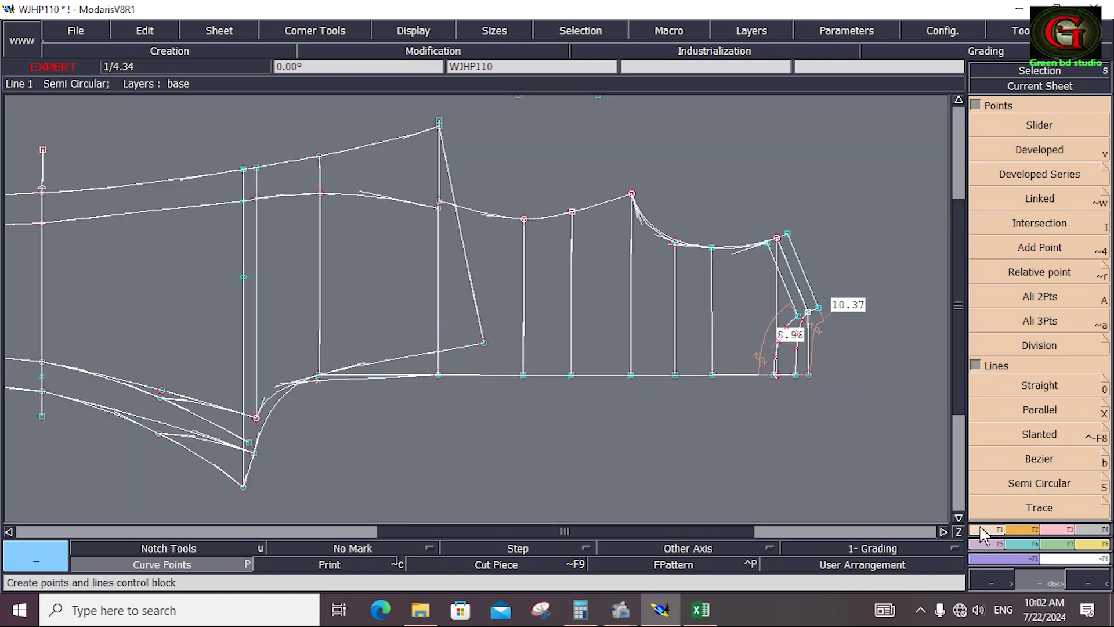
{"action": "left_click", "coordinate": [1039, 457]}
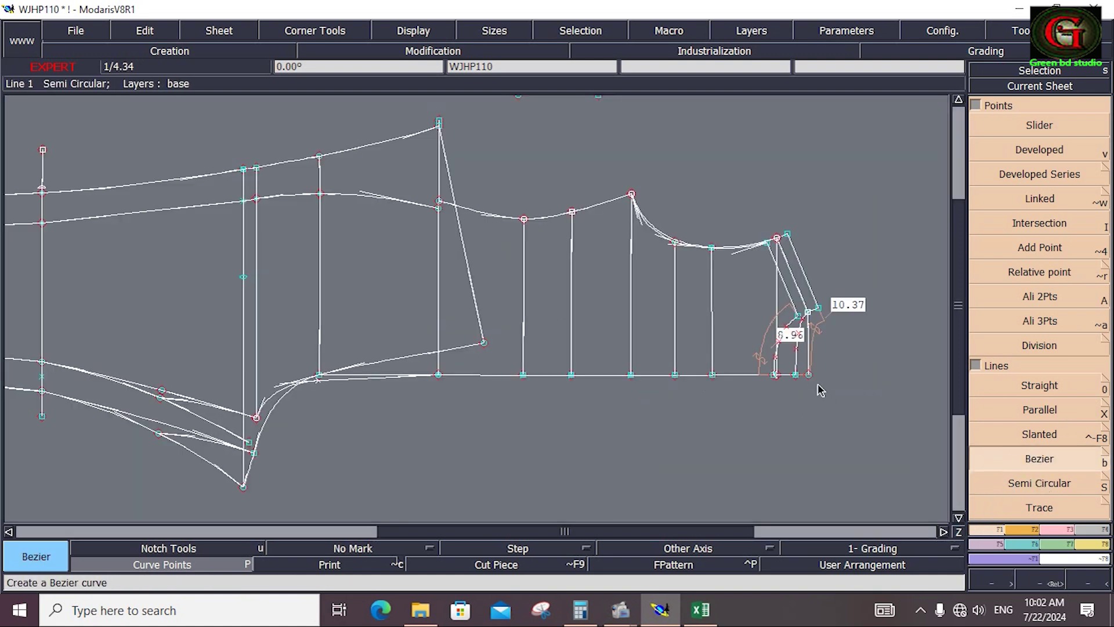
{"action": "left_click", "coordinate": [809, 317]}
{"action": "left_click", "coordinate": [119, 90]}
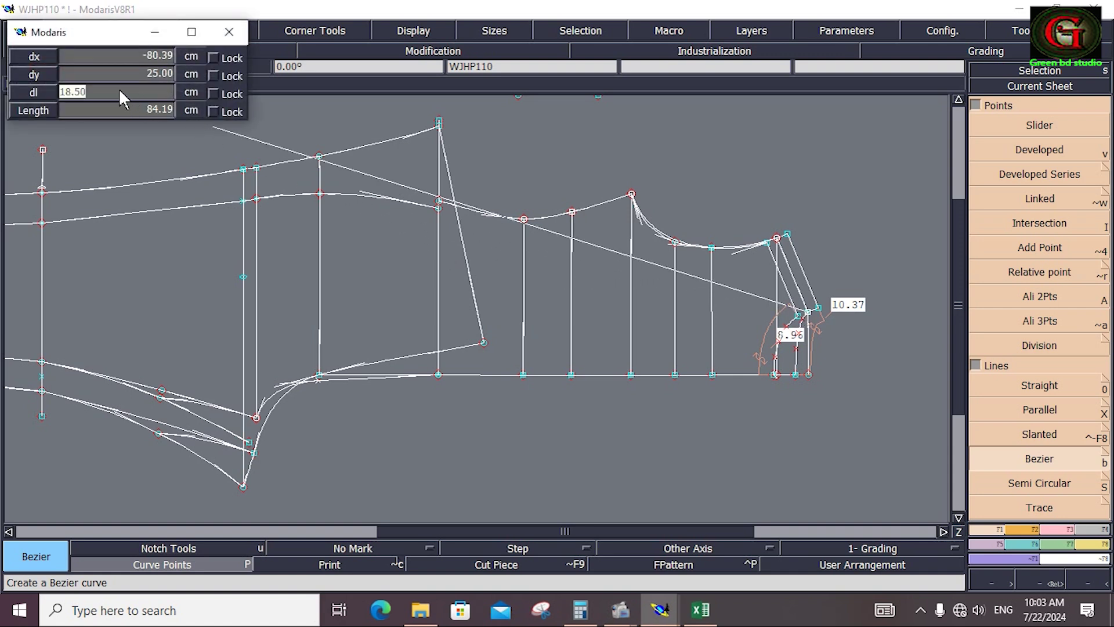
{"action": "type", "text": "44"}
{"action": "key", "text": "Return"}
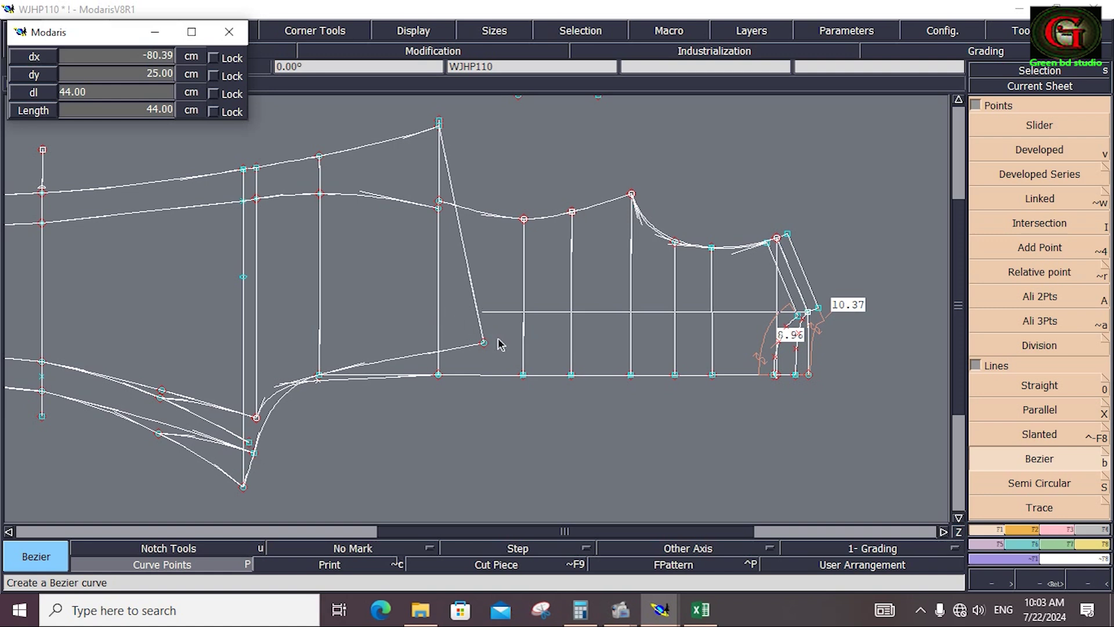
{"action": "key", "text": "Return"}
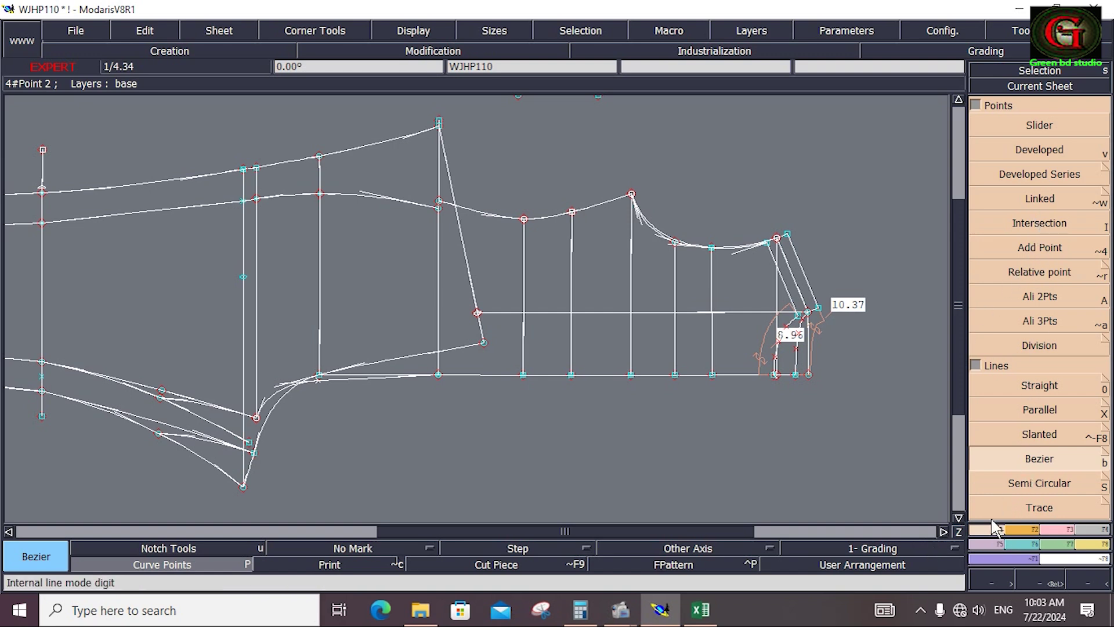
Mark a developed point 13.00 cm along the horizontal line
{"action": "left_click", "coordinate": [1039, 297]}
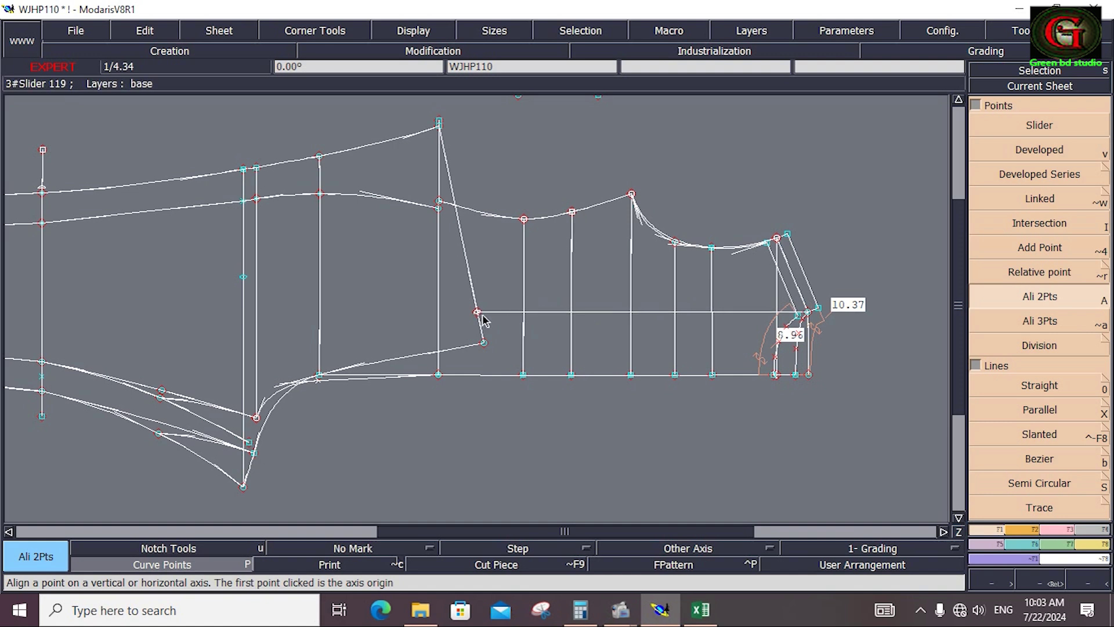
{"action": "left_click", "coordinate": [1033, 152]}
{"action": "left_click_drag", "start_coordinate": [808, 312], "coordinate": [642, 322]}
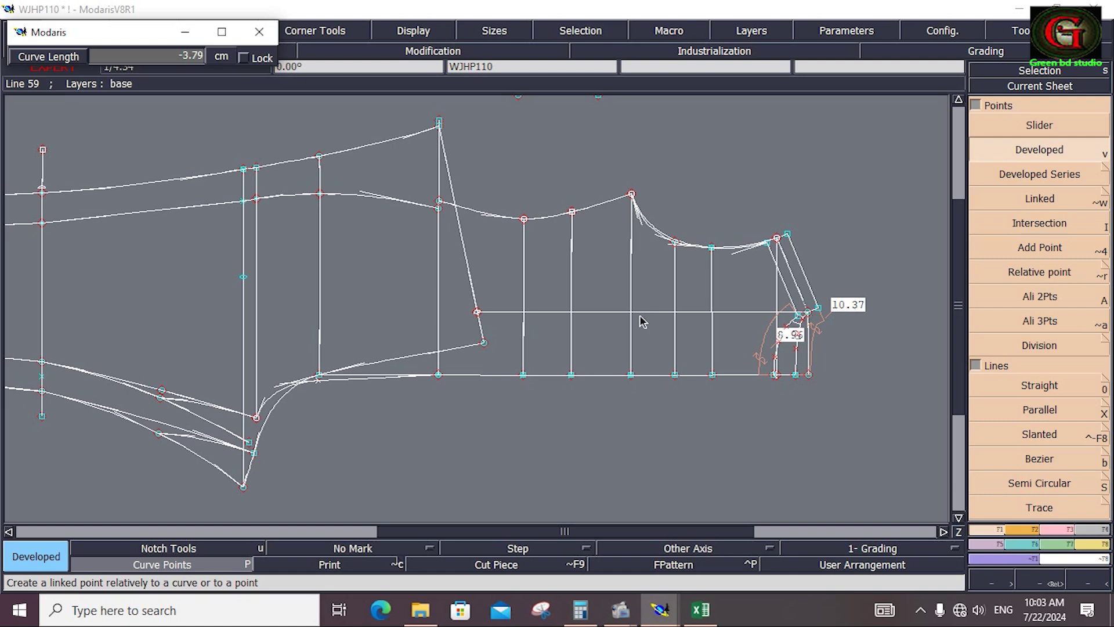
{"action": "left_click", "coordinate": [641, 317]}
{"action": "type", "text": "13.00"}
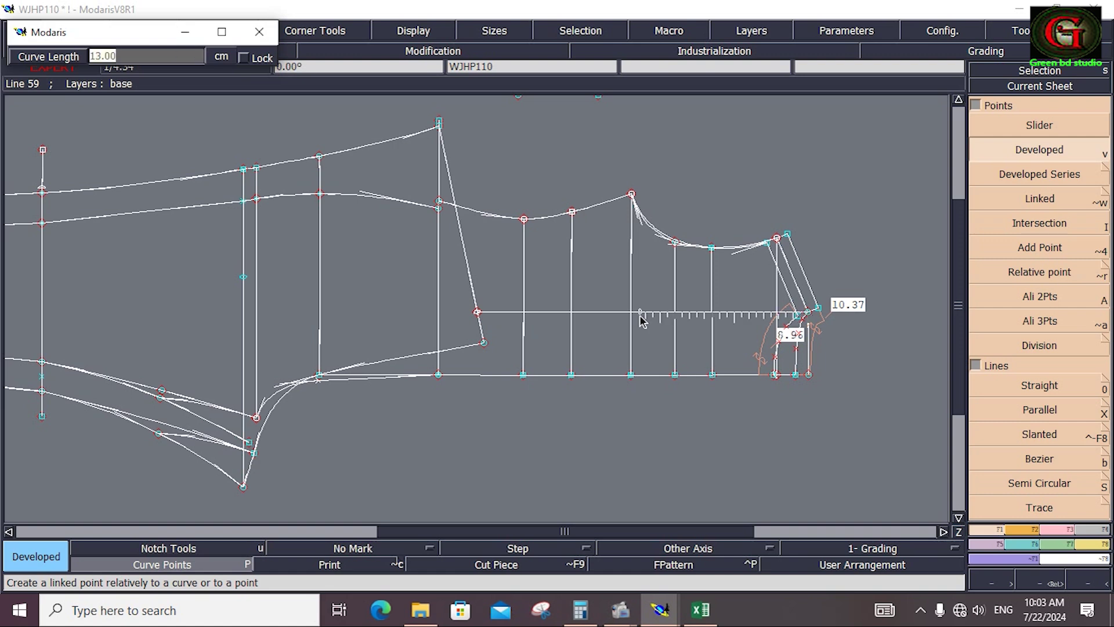
{"action": "key", "text": "Return"}
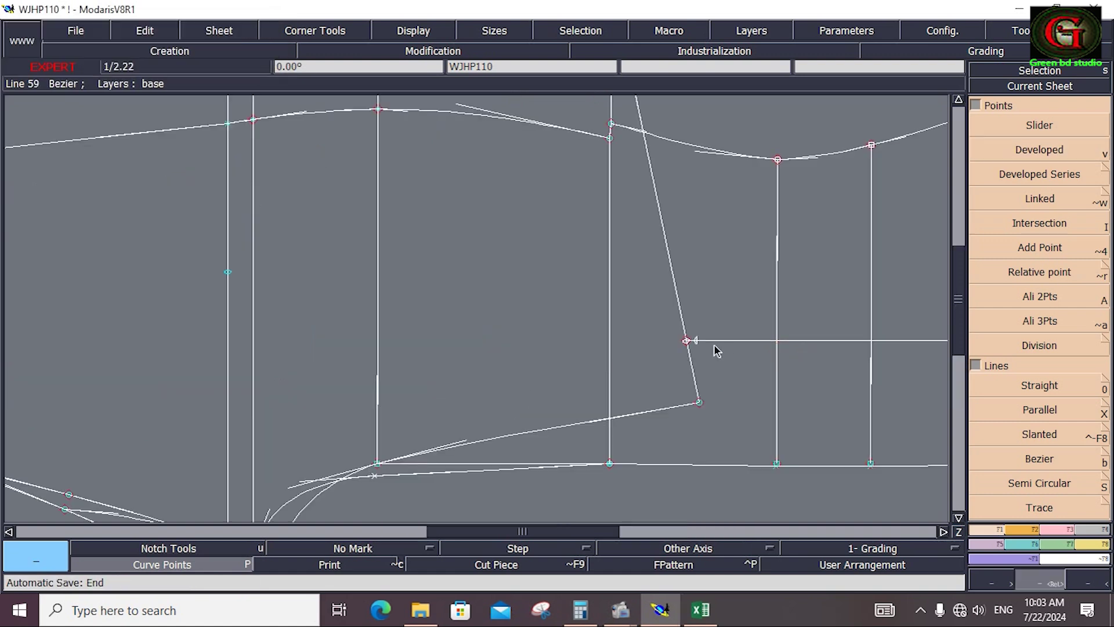
Slide the horizontal line's end point up the slanted side line to free it
{"action": "left_click", "coordinate": [694, 341]}
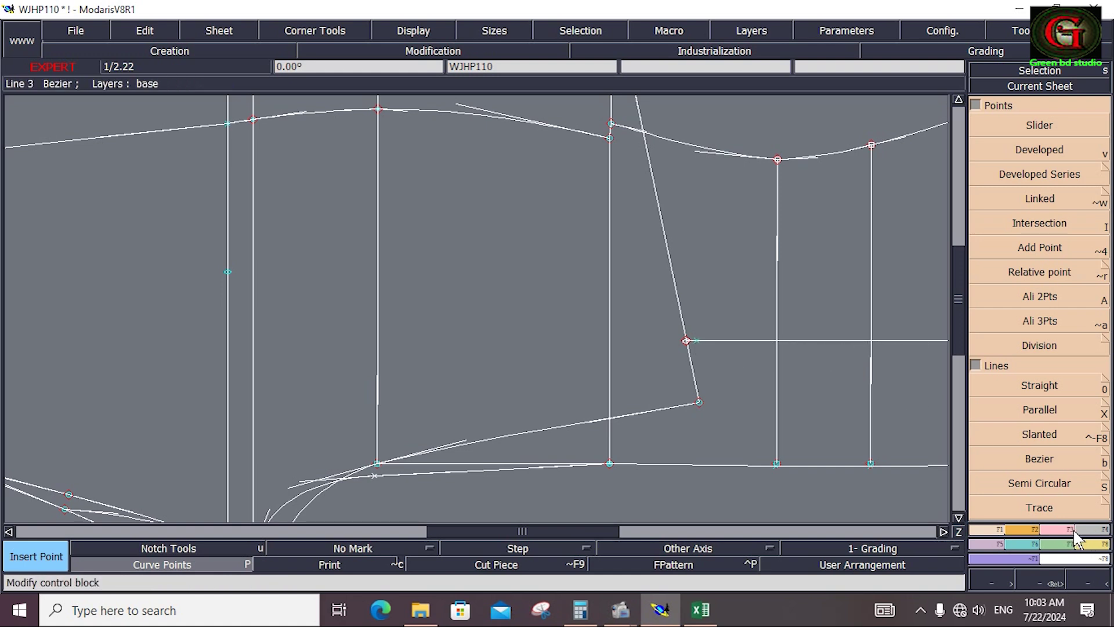
{"action": "left_click", "coordinate": [1053, 529]}
{"action": "left_click", "coordinate": [1004, 361]}
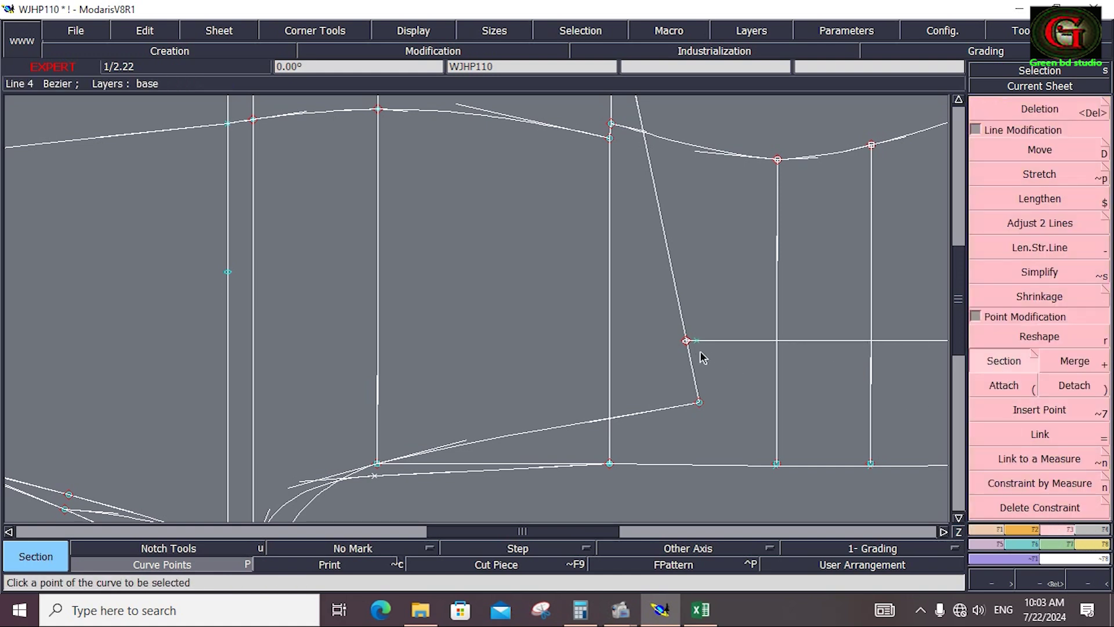
{"action": "left_click", "coordinate": [1039, 336]}
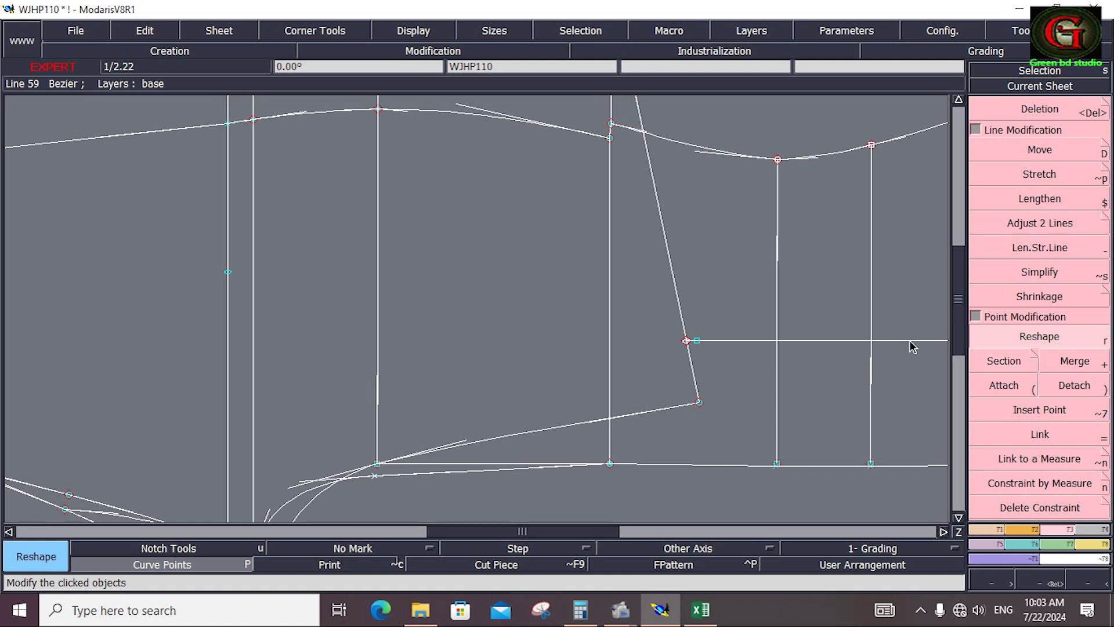
{"action": "left_click", "coordinate": [685, 342]}
{"action": "left_click", "coordinate": [663, 231]}
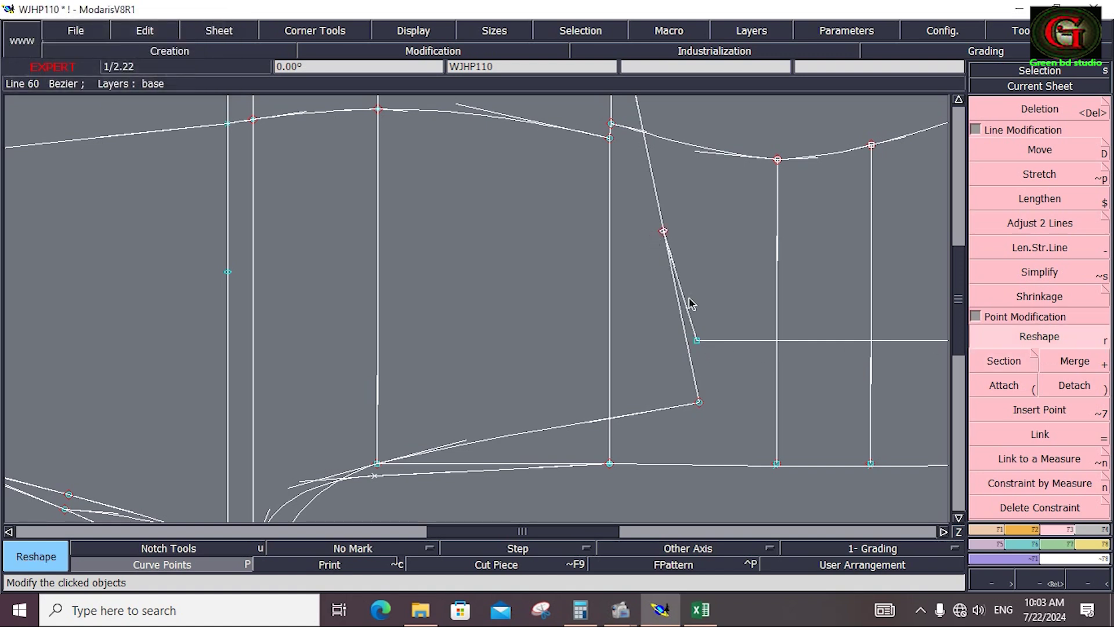
Delete the stray point left on the slanted line and bring up the Excel spec sheet
{"action": "key", "text": "Delete"}
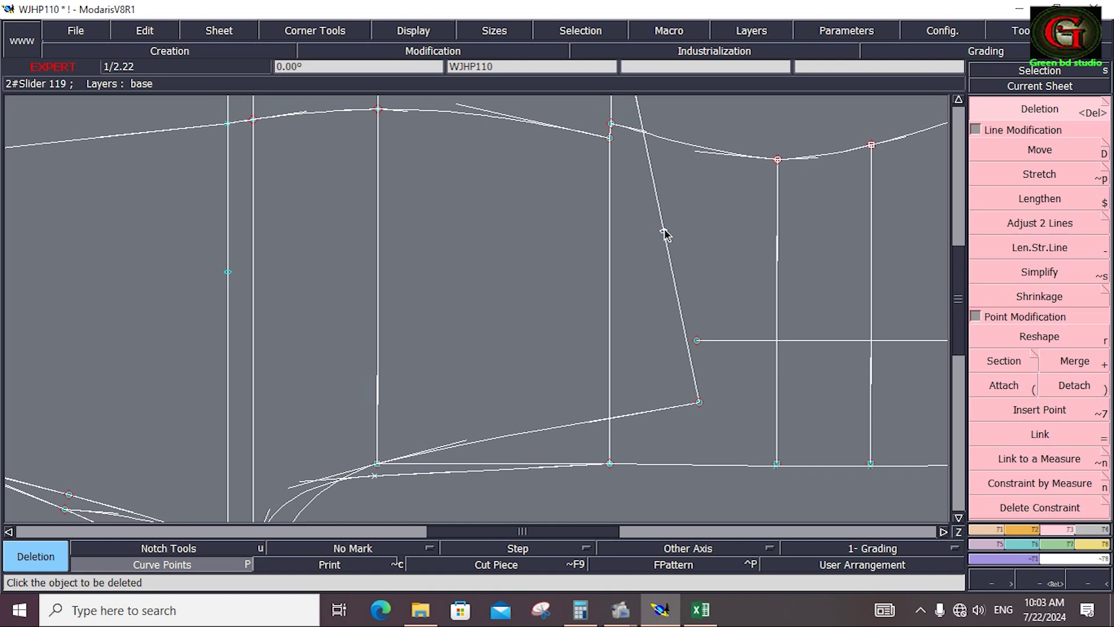
{"action": "left_click", "coordinate": [665, 232]}
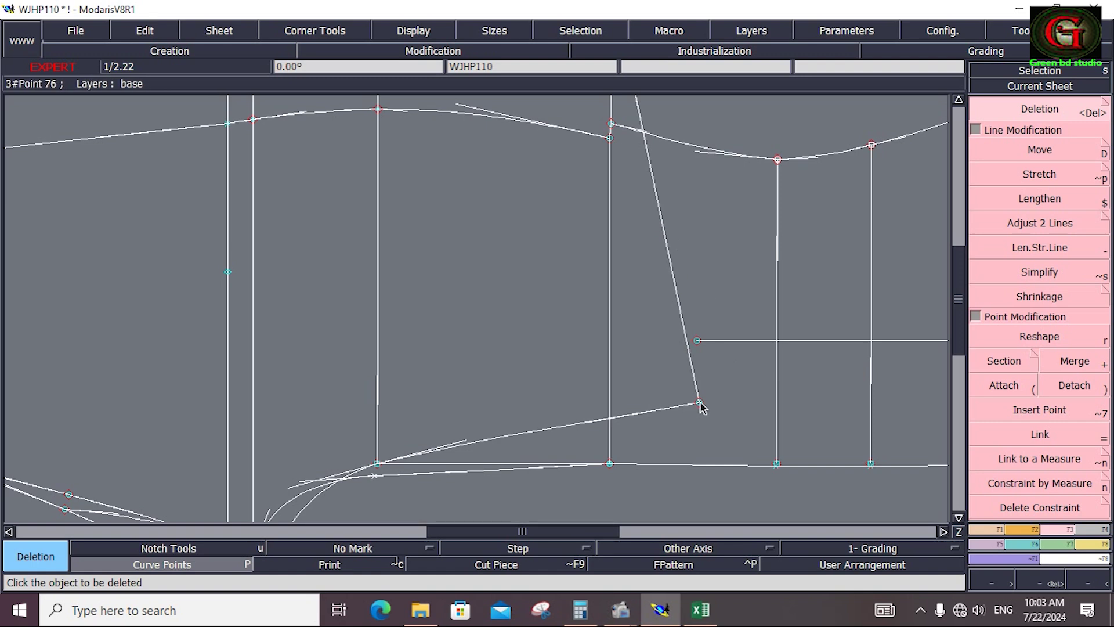
{"action": "left_click", "coordinate": [701, 609]}
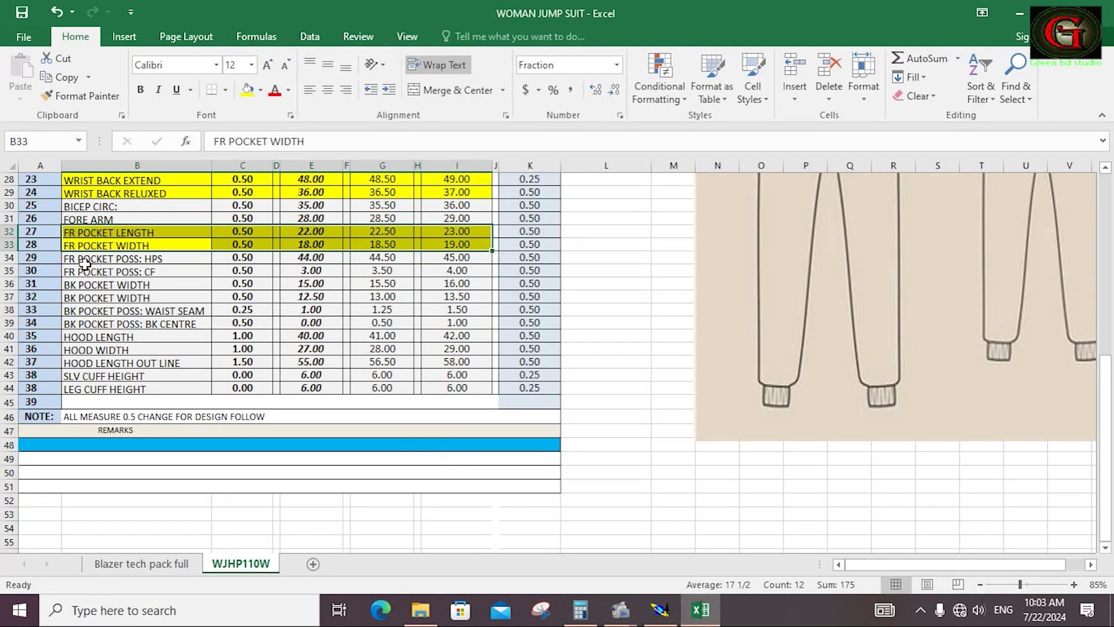
Fill B34:I35 (FR POCKET POSS: HPS 44.00 and CF 3.00) yellow, then return to Modaris
{"action": "left_click_drag", "start_coordinate": [84, 258], "coordinate": [481, 272]}
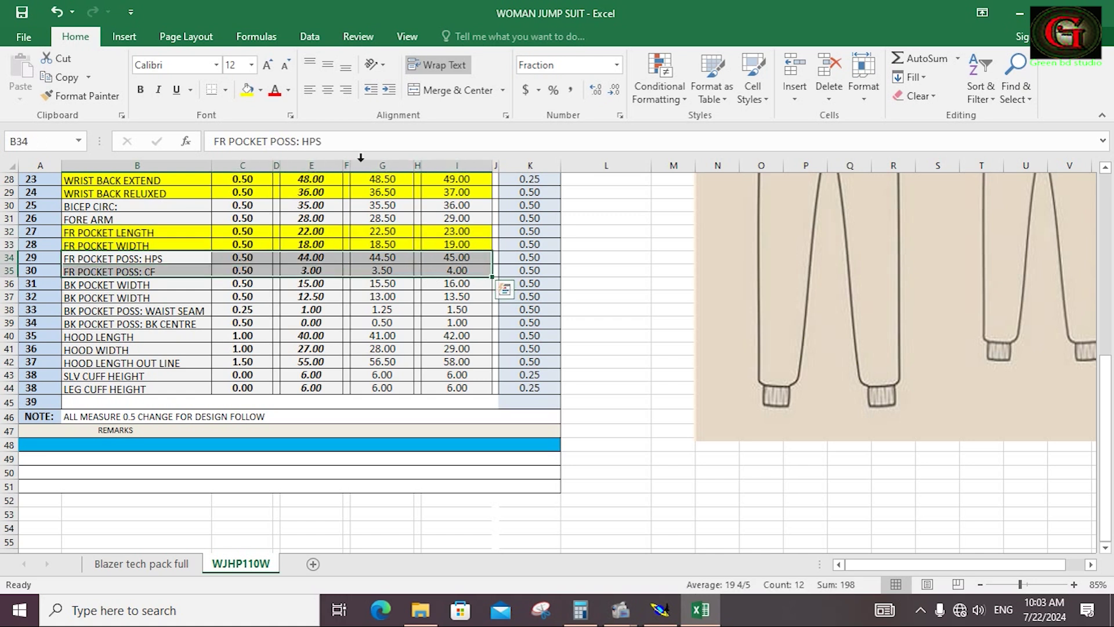
{"action": "left_click", "coordinate": [247, 89]}
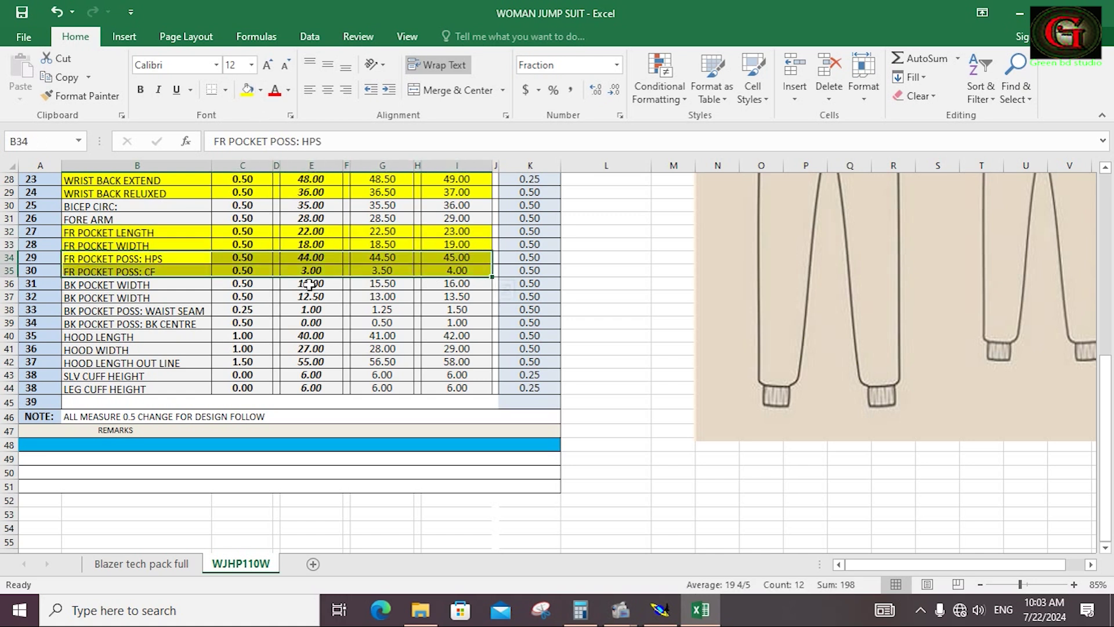
{"action": "mouse_move", "coordinate": [660, 611]}
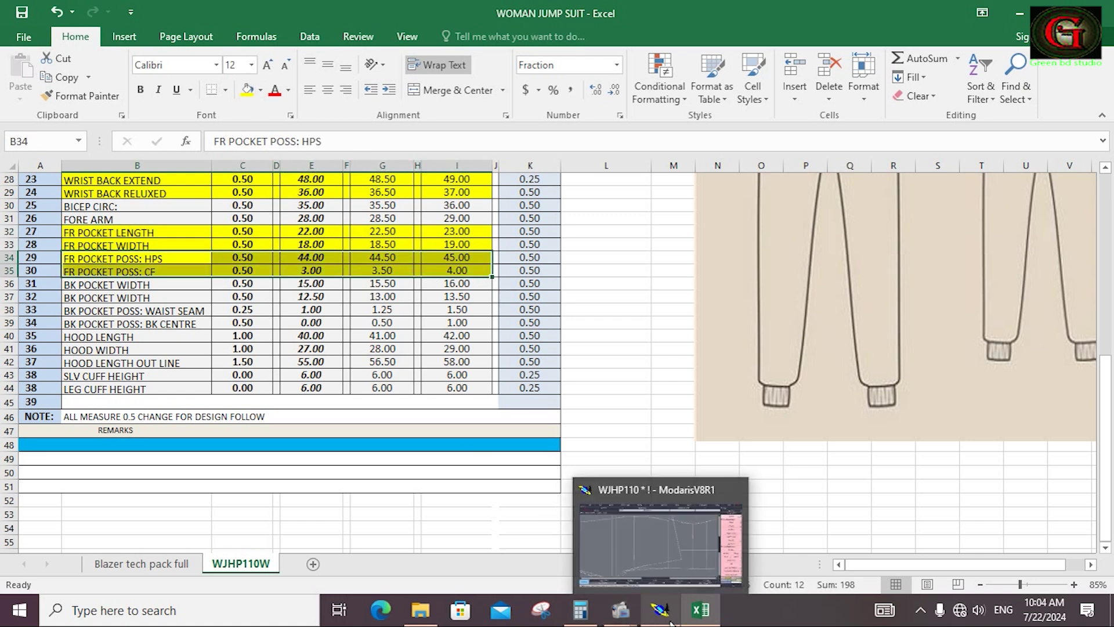
{"action": "left_click", "coordinate": [671, 623]}
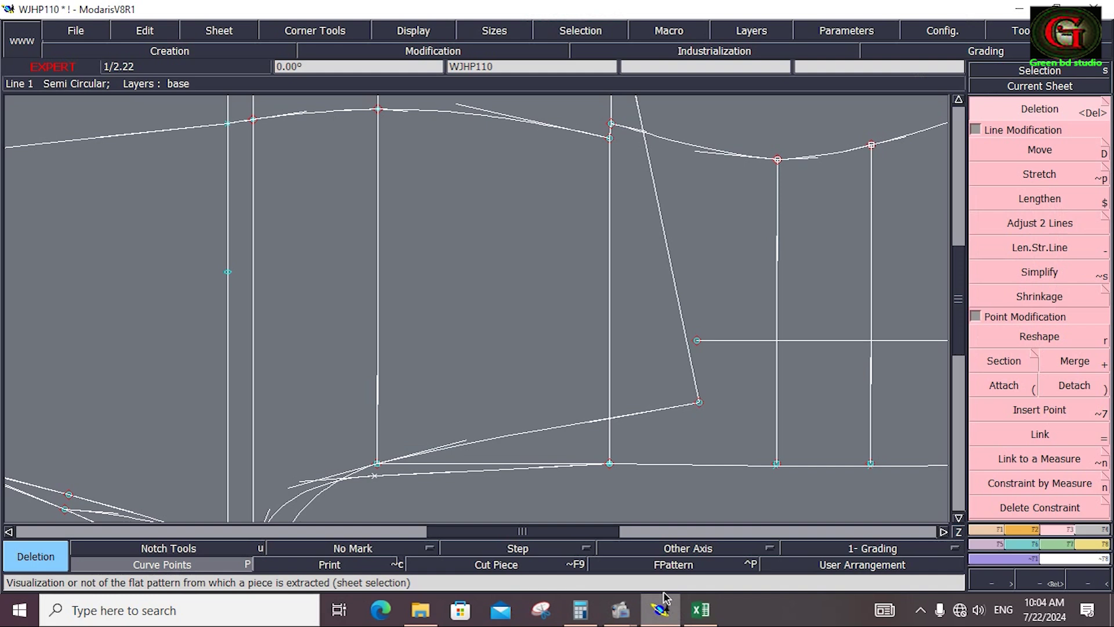
{"action": "left_click", "coordinate": [981, 529]}
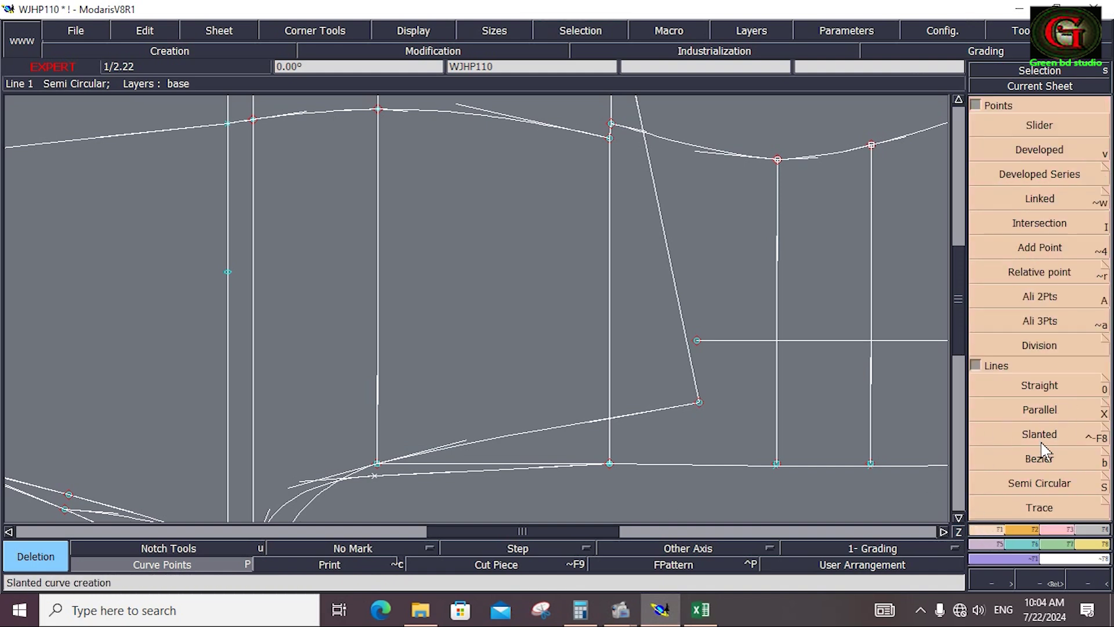
{"action": "left_click", "coordinate": [1036, 410]}
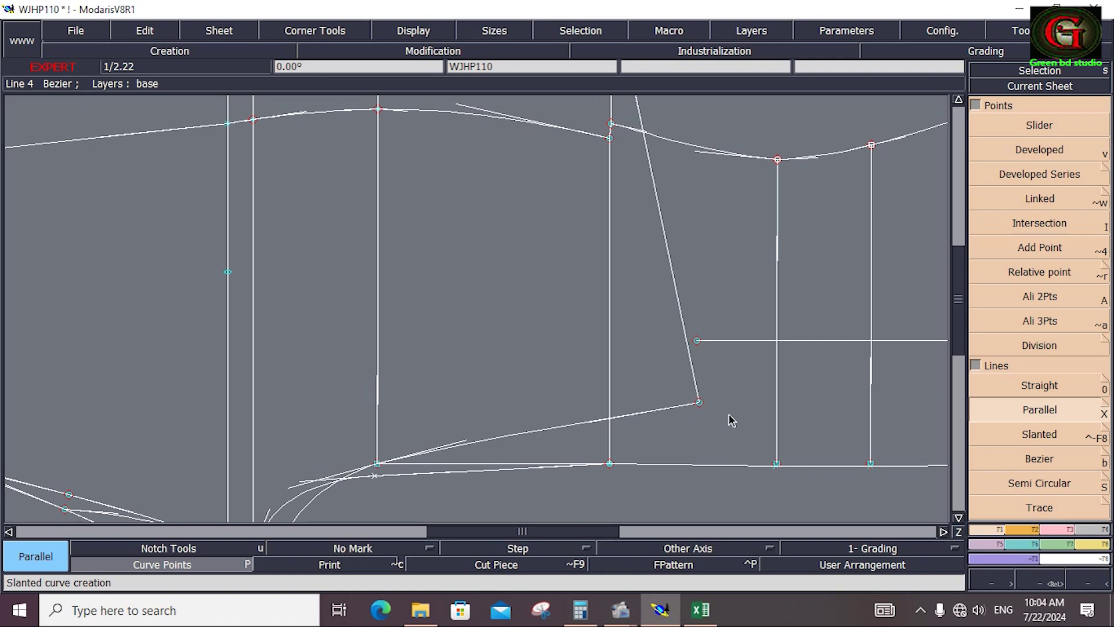
{"action": "left_click", "coordinate": [727, 464]}
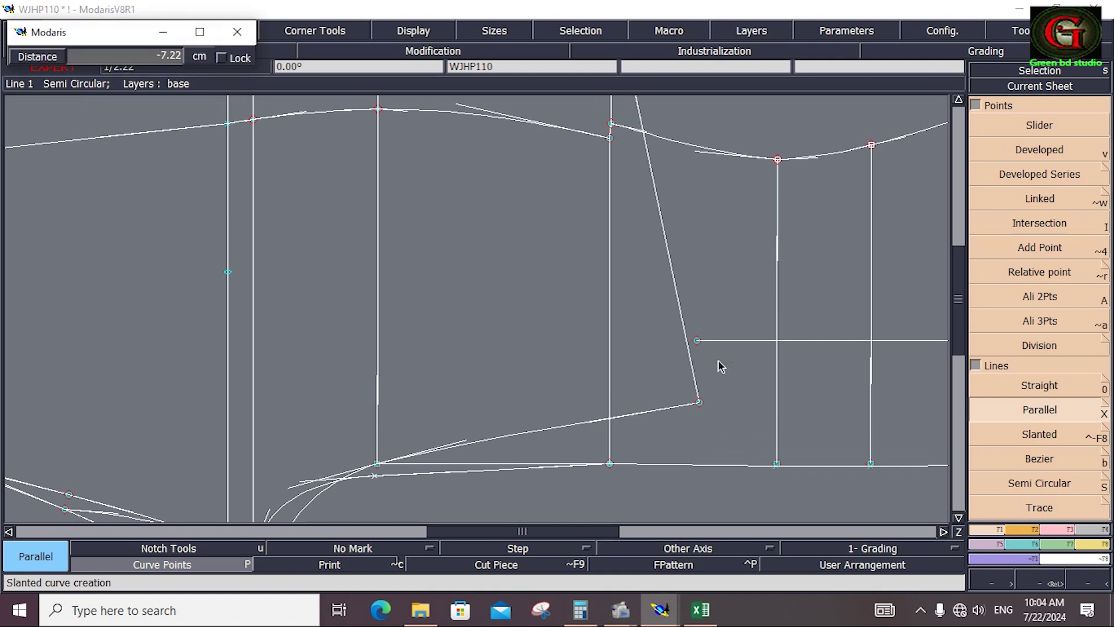
{"action": "left_click", "coordinate": [718, 356]}
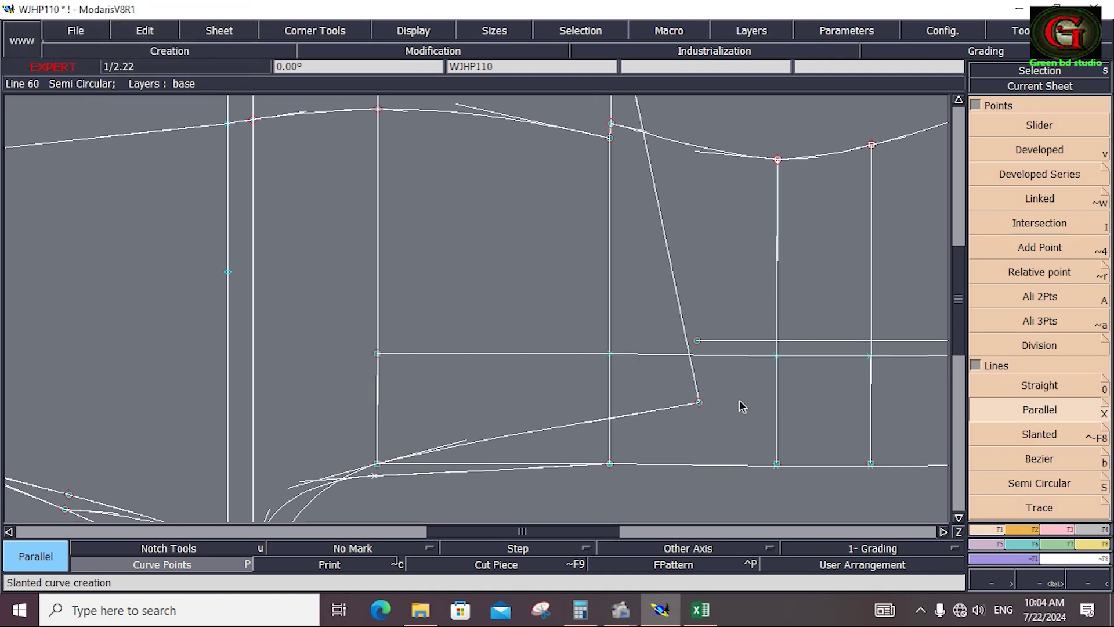
{"action": "key", "text": "ctrl+z"}
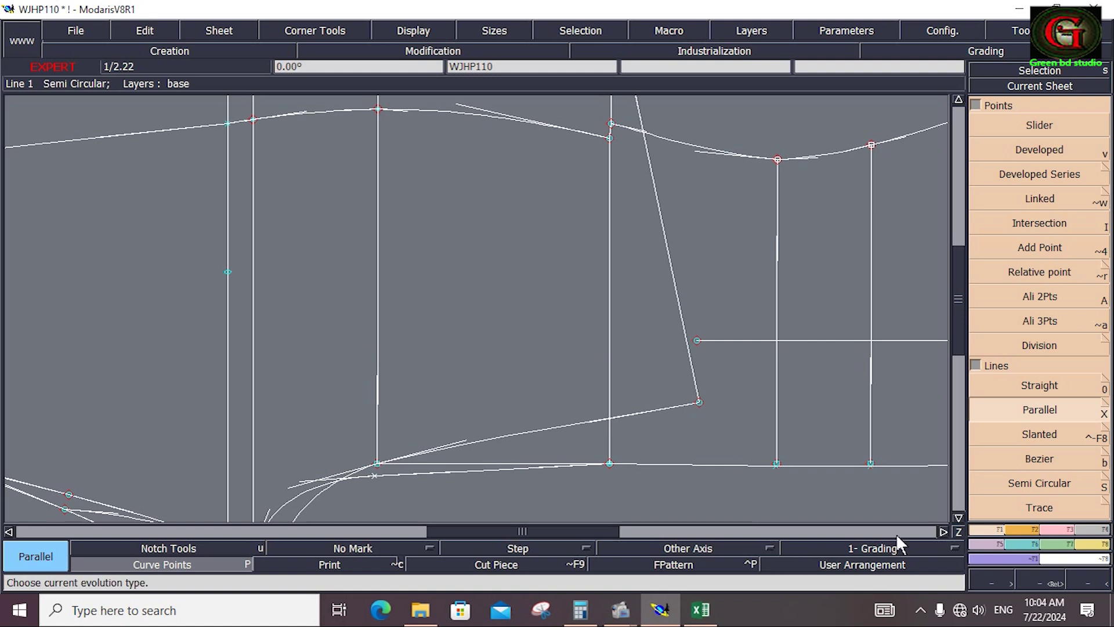
{"action": "key", "text": "space"}
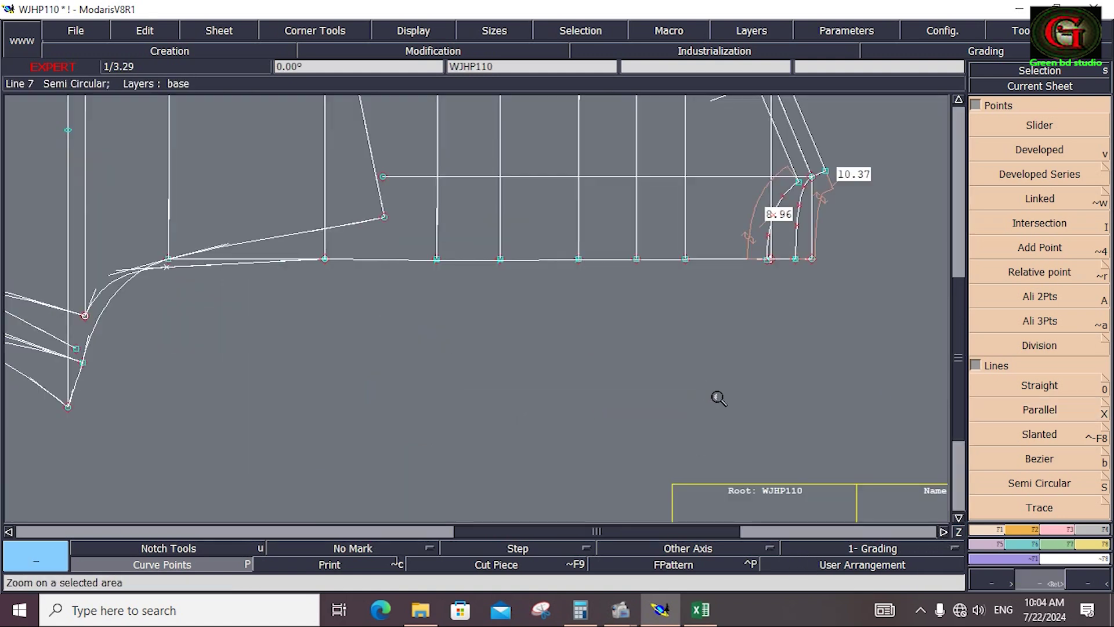
{"action": "left_click_drag", "start_coordinate": [424, 344], "coordinate": [717, 465]}
Try aligning a point on the hem axis, then delete the hem baseline segment and the lower crotch line
{"action": "left_click", "coordinate": [1027, 298]}
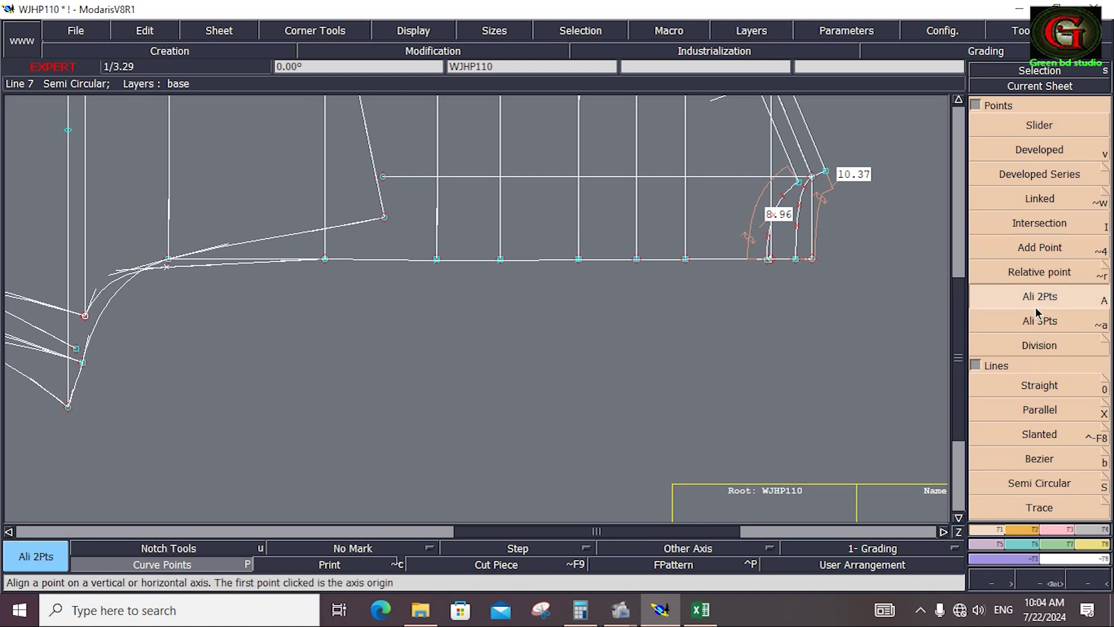
{"action": "left_click", "coordinate": [685, 259]}
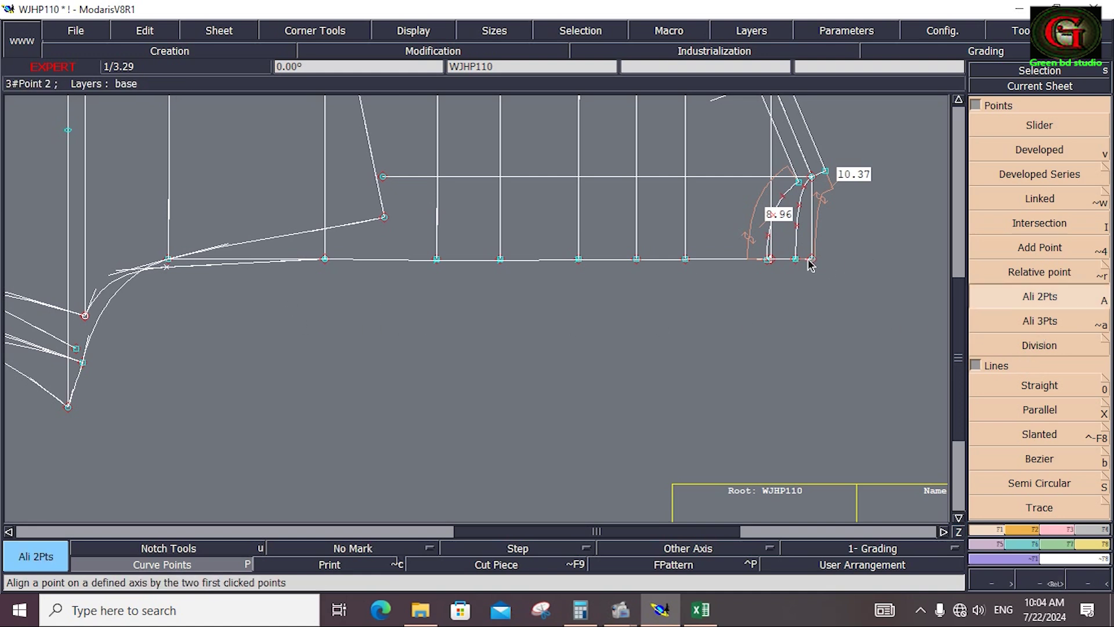
{"action": "left_click", "coordinate": [811, 259]}
{"action": "left_click", "coordinate": [330, 261]}
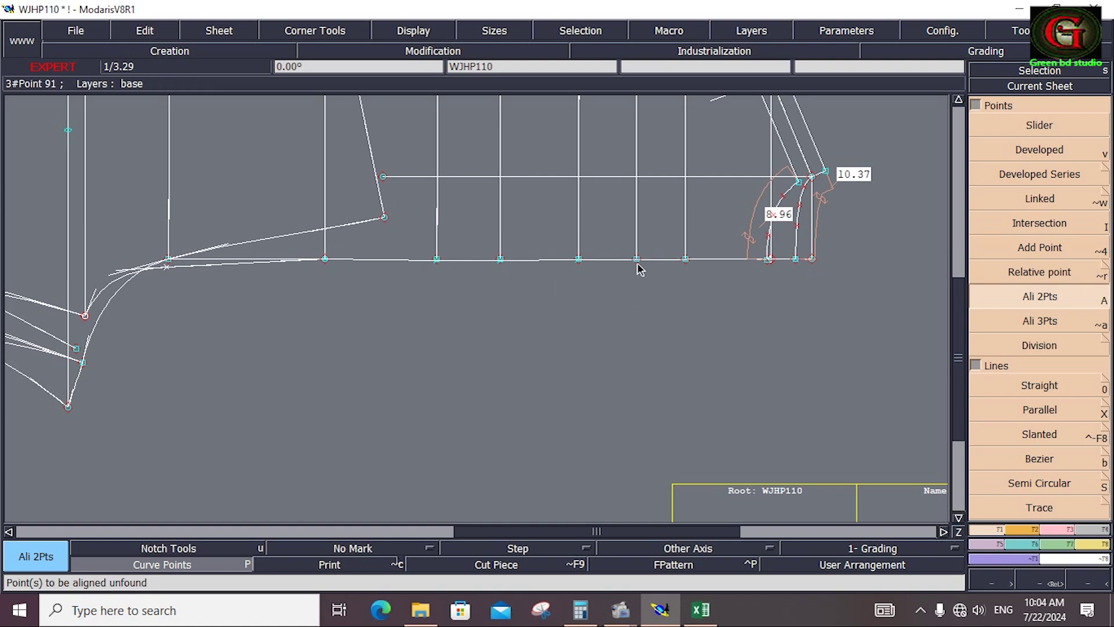
{"action": "key", "text": "Delete"}
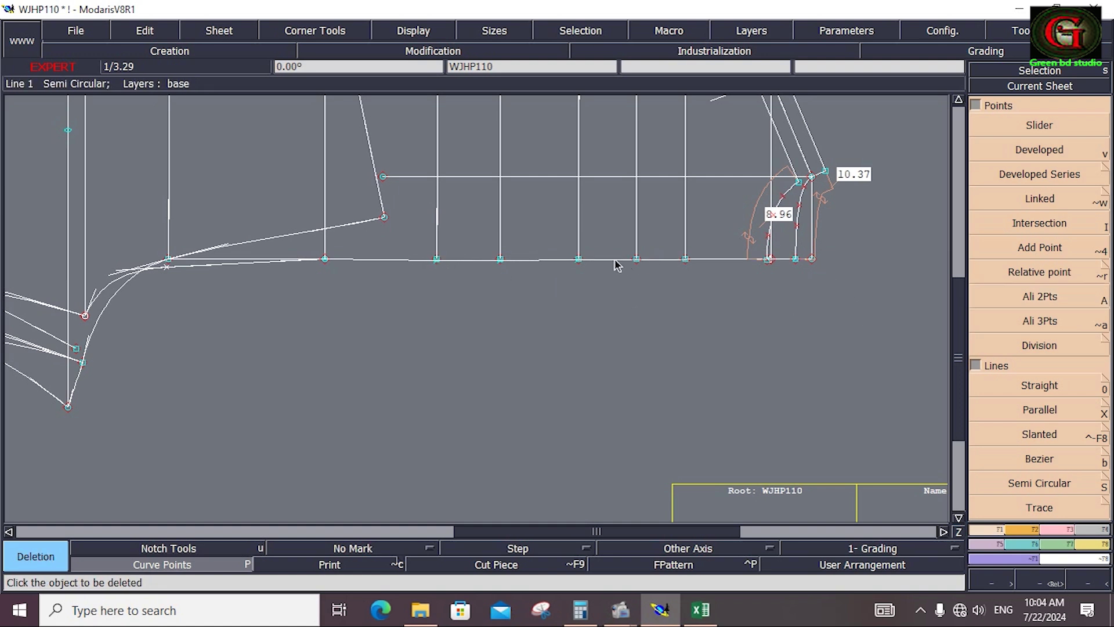
{"action": "left_click", "coordinate": [616, 260]}
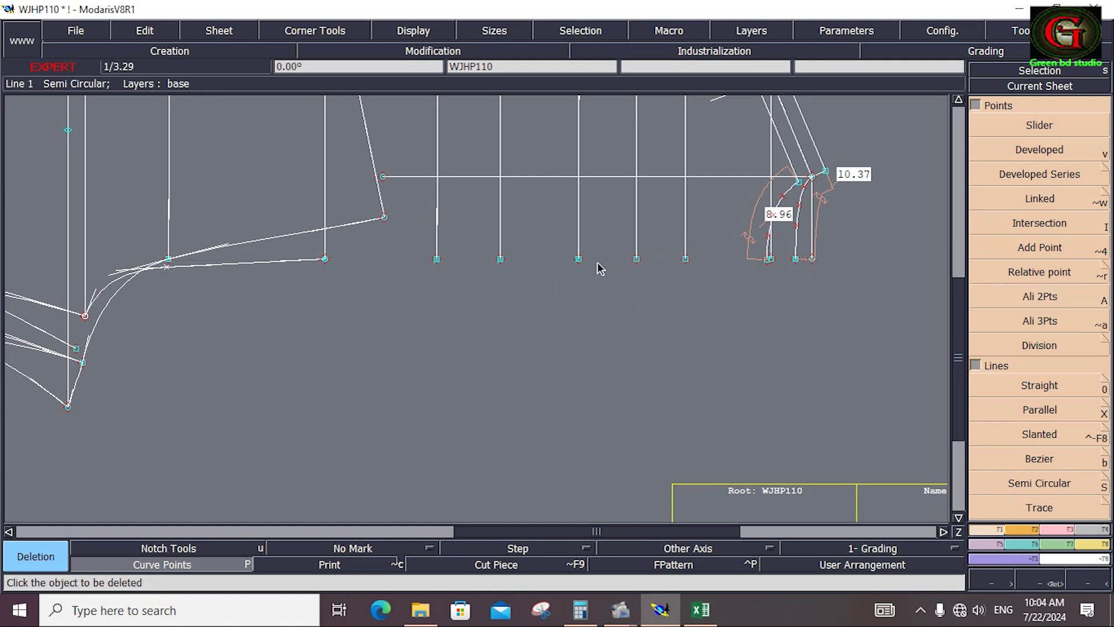
{"action": "left_click", "coordinate": [235, 272]}
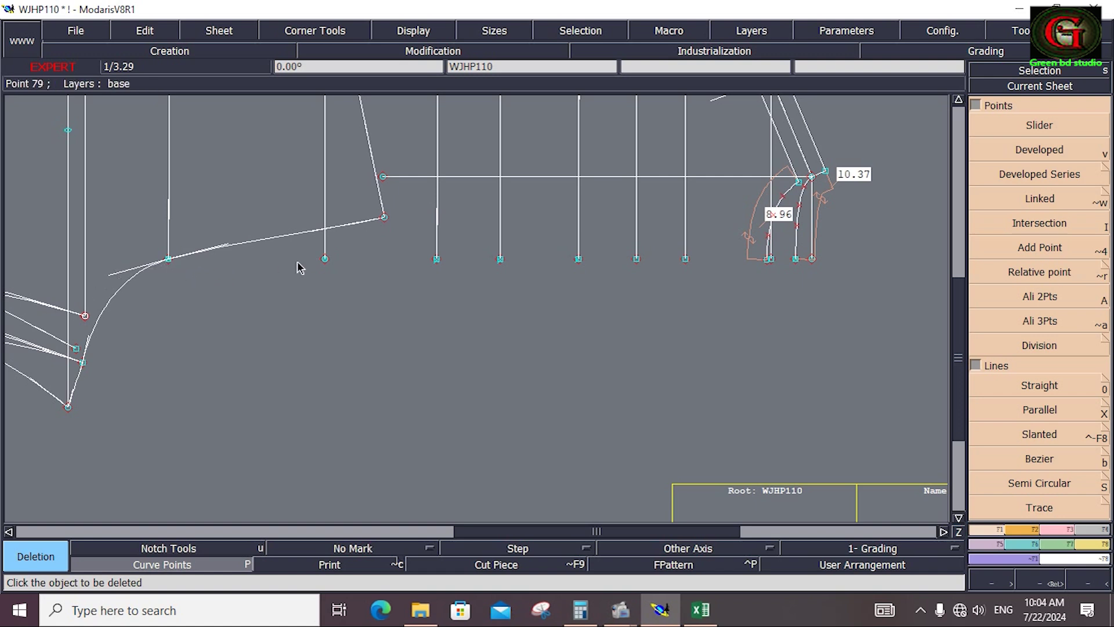
Draw a Bezier from the right hem point to the lower-left point, then undo an attempted reshape
{"action": "left_click", "coordinate": [1053, 464]}
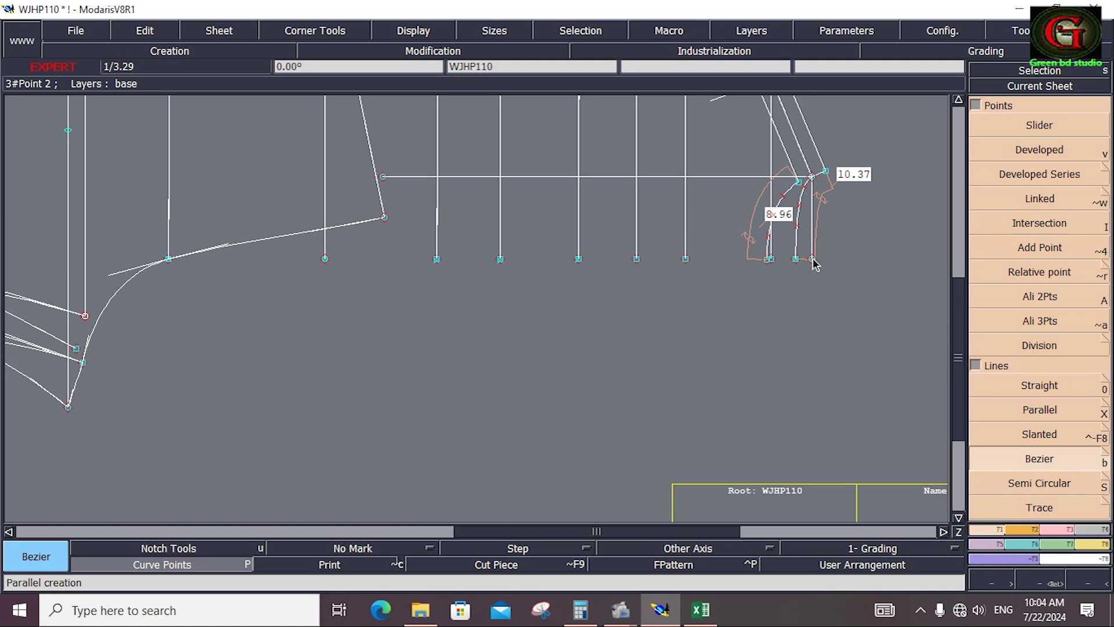
{"action": "left_click", "coordinate": [814, 262]}
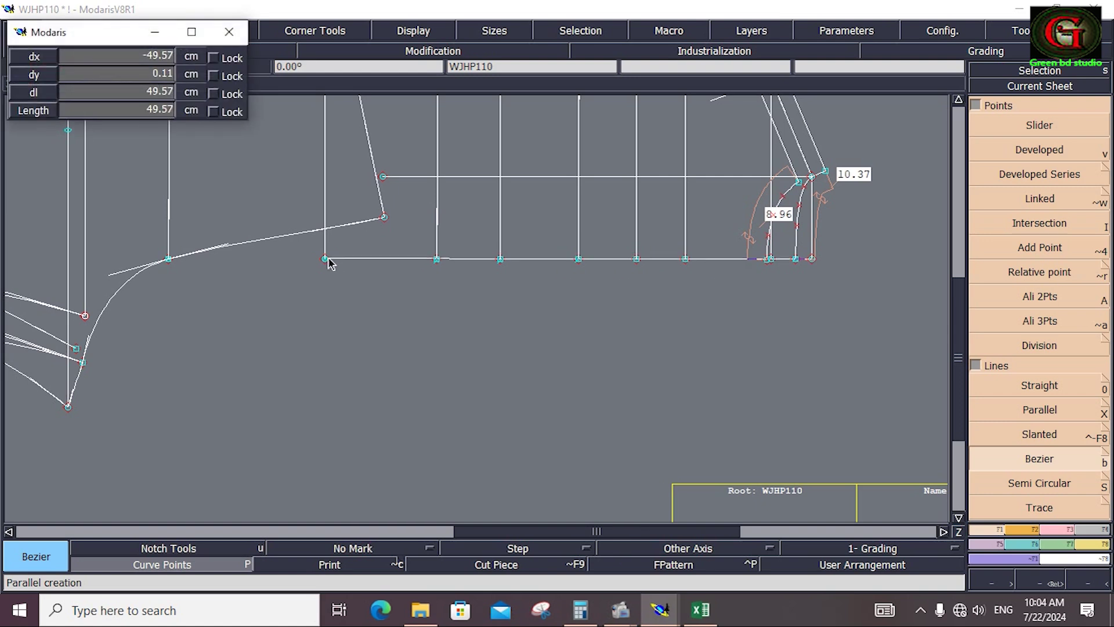
{"action": "left_click", "coordinate": [326, 259]}
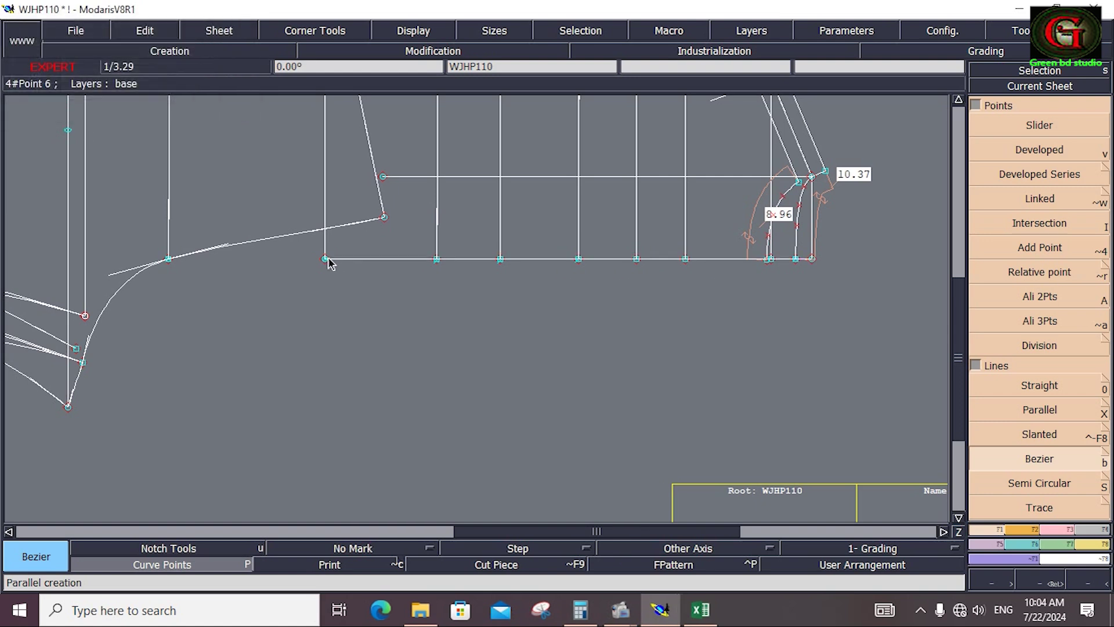
{"action": "left_click", "coordinate": [168, 259]}
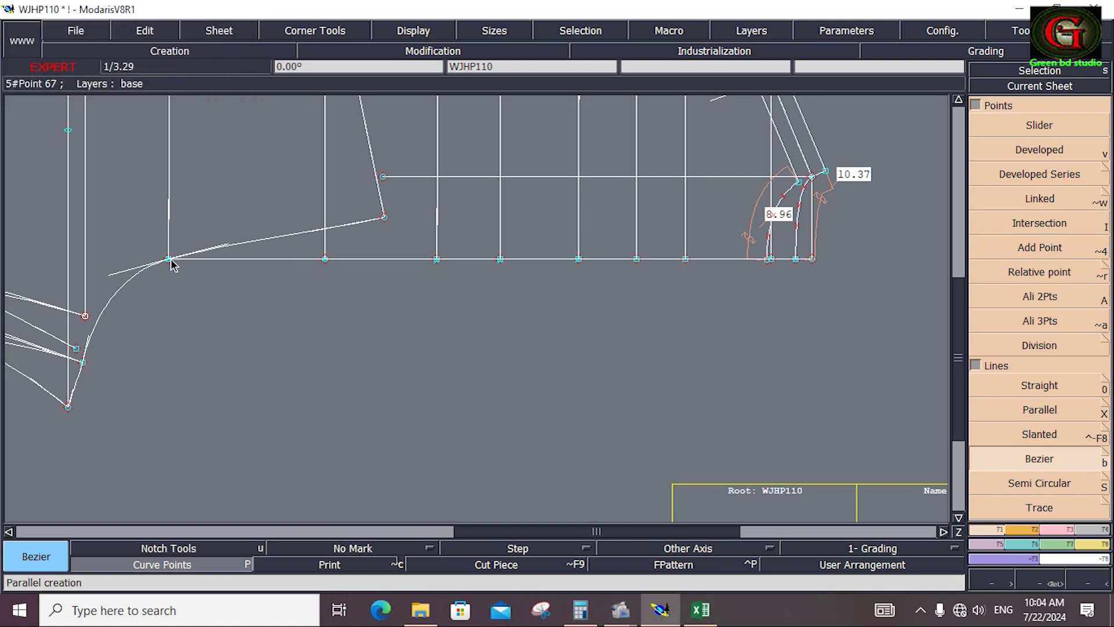
{"action": "left_click", "coordinate": [86, 316]}
{"action": "left_click", "coordinate": [1069, 530]}
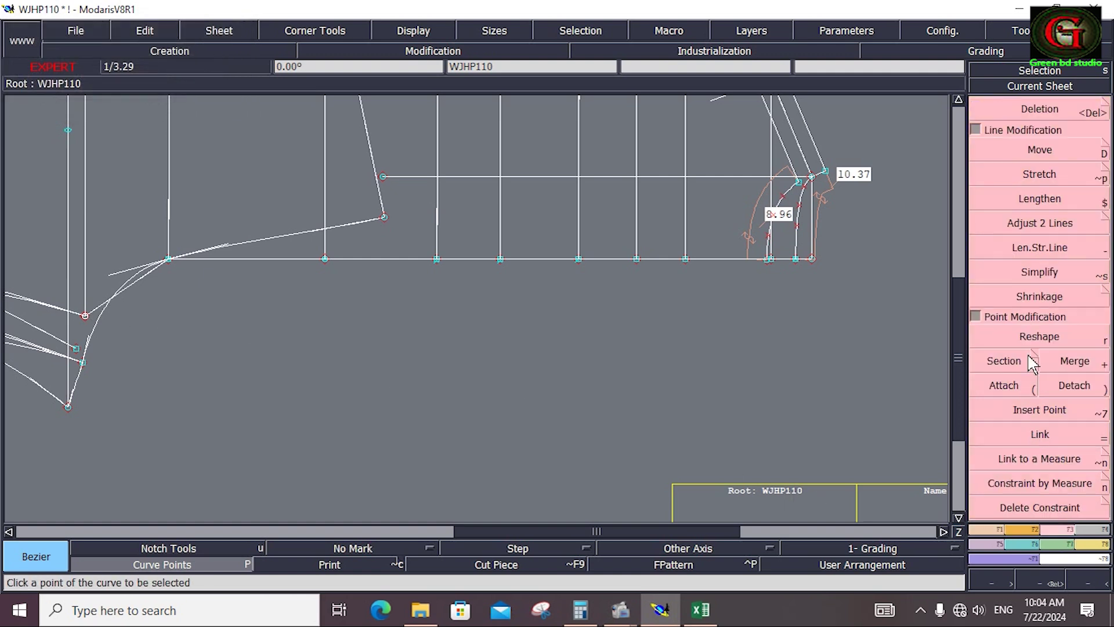
{"action": "left_click", "coordinate": [1036, 341]}
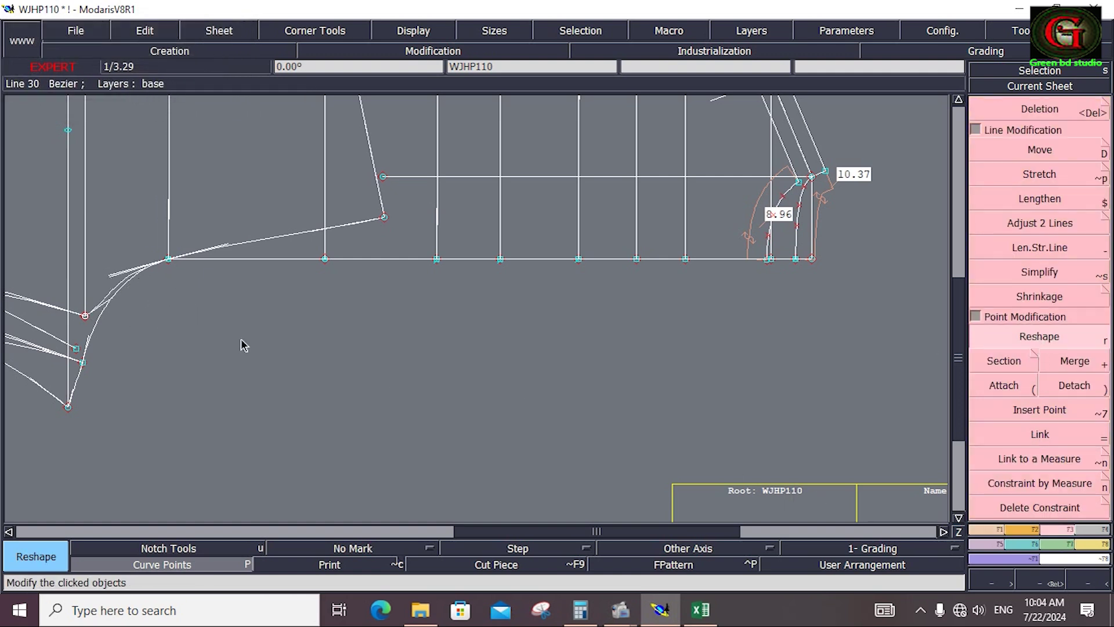
{"action": "key", "text": "ctrl+z"}
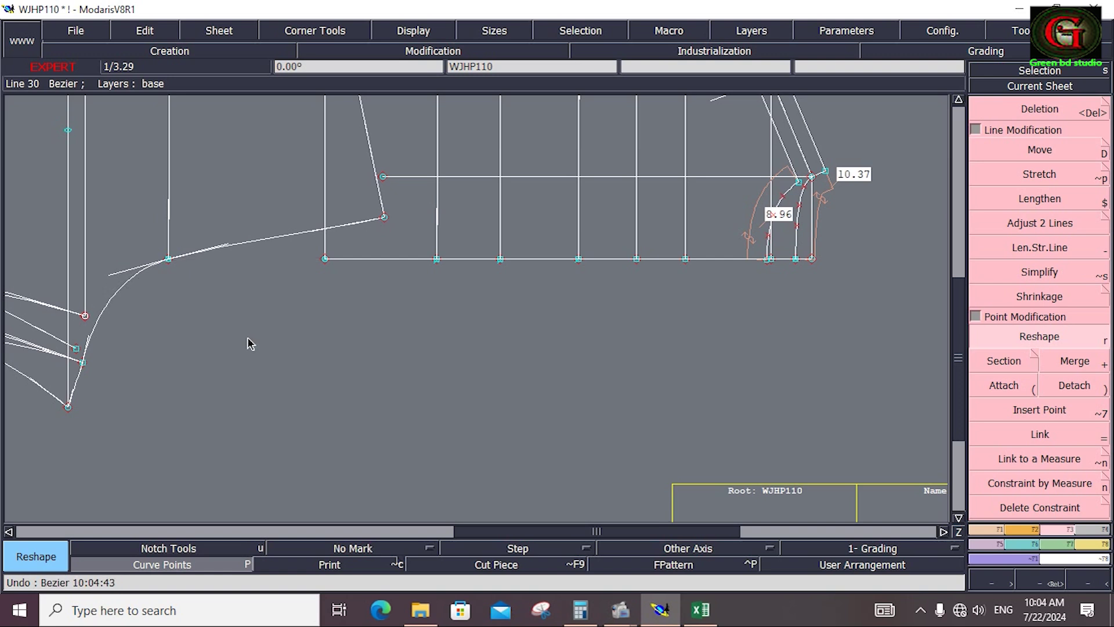
Redraw the Bezier from the lower-left point through a middle point to the horizontal line
{"action": "left_click", "coordinate": [981, 529]}
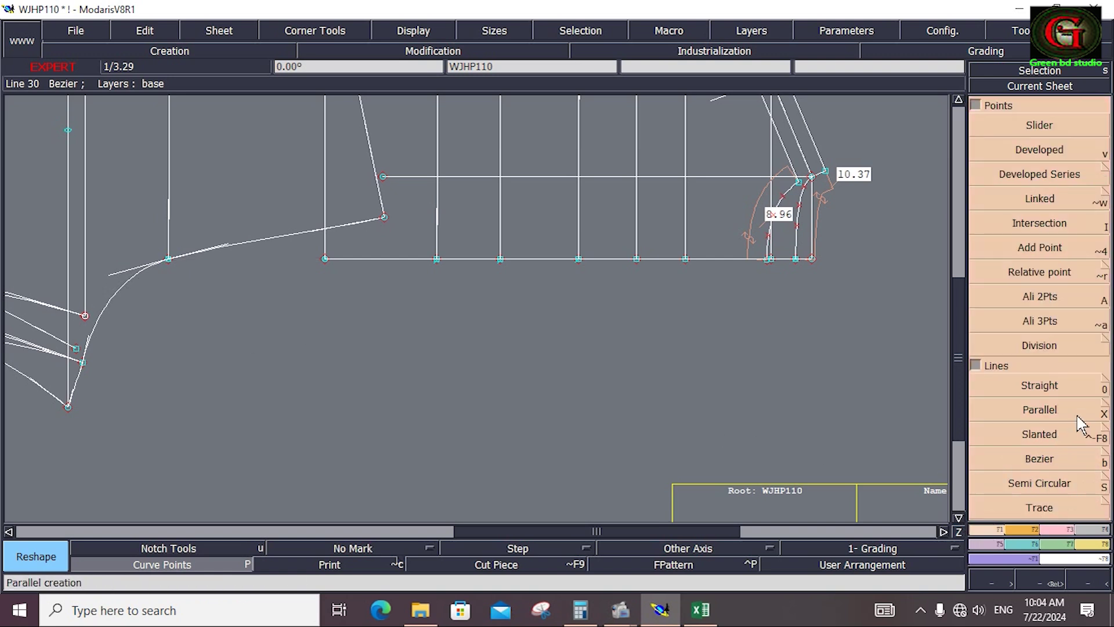
{"action": "left_click", "coordinate": [1039, 459]}
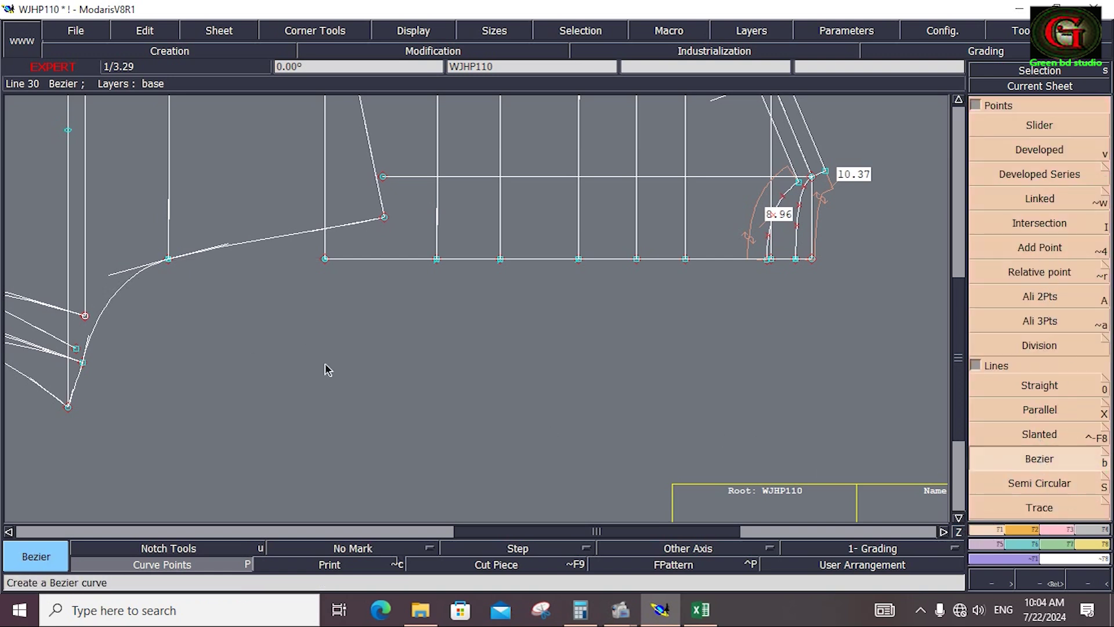
{"action": "left_click", "coordinate": [84, 316]}
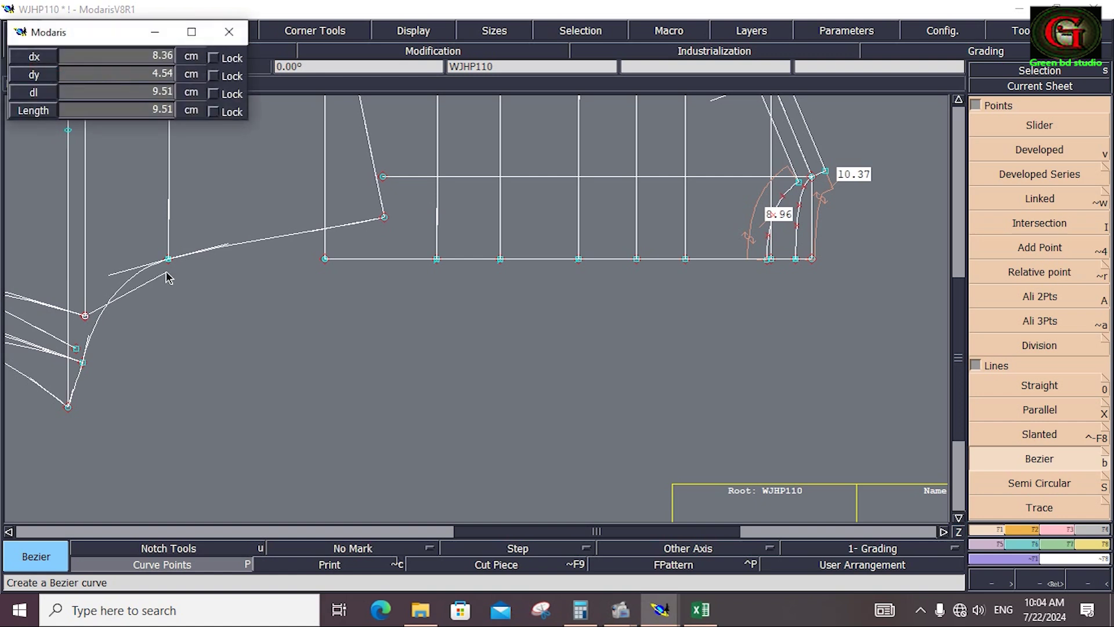
{"action": "left_click", "coordinate": [168, 271]}
{"action": "left_click", "coordinate": [327, 260]}
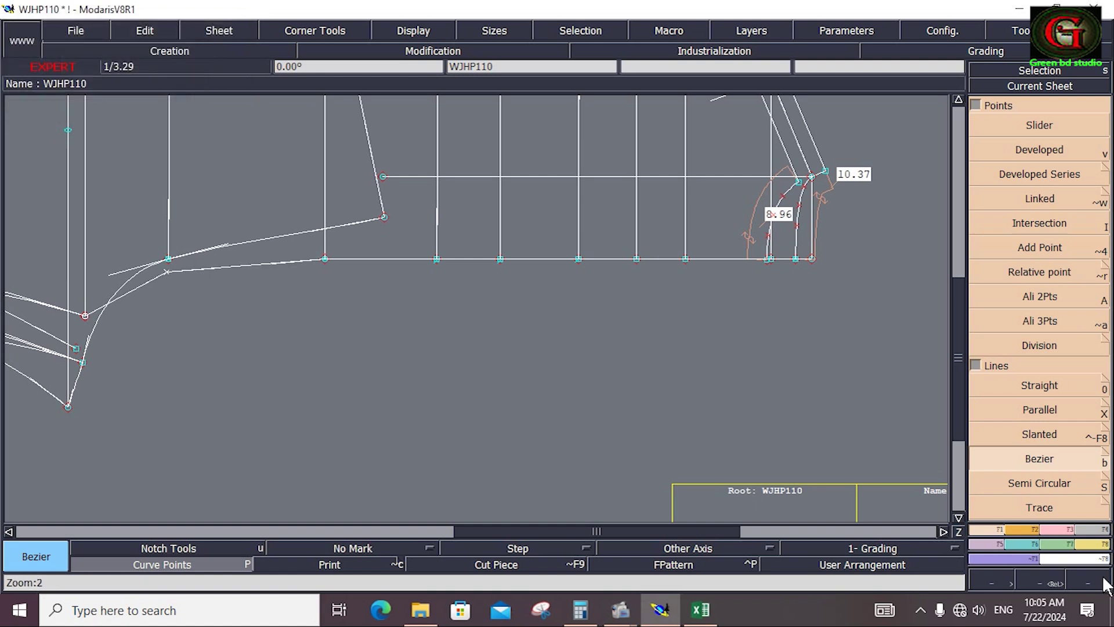
{"action": "key", "text": "r"}
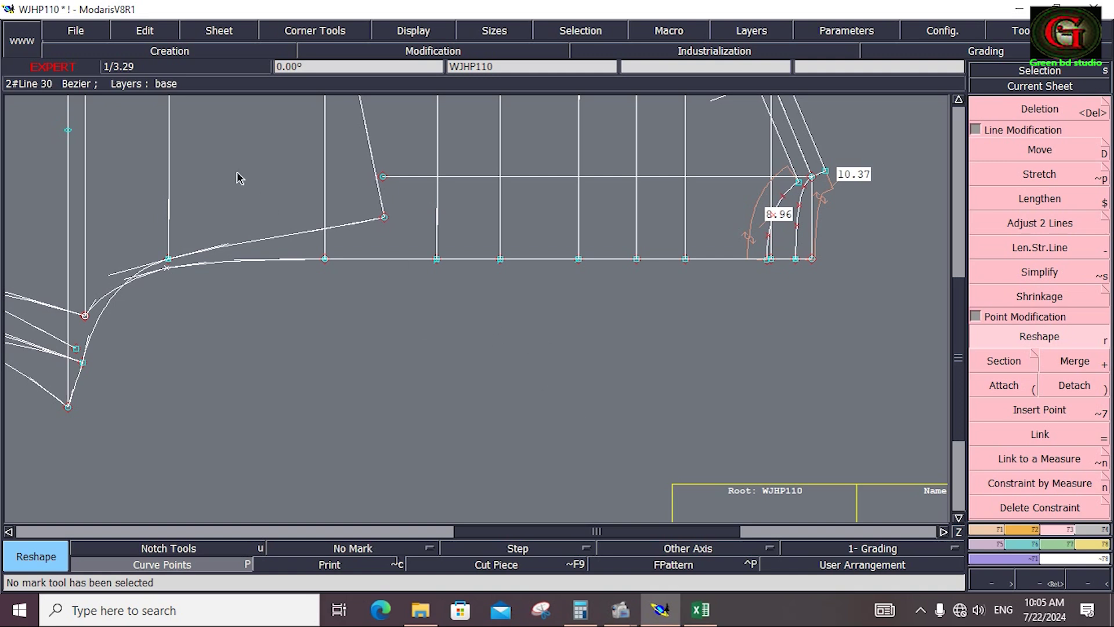
Save the model, continuing past the anomalies warning
{"action": "left_click", "coordinate": [79, 28]}
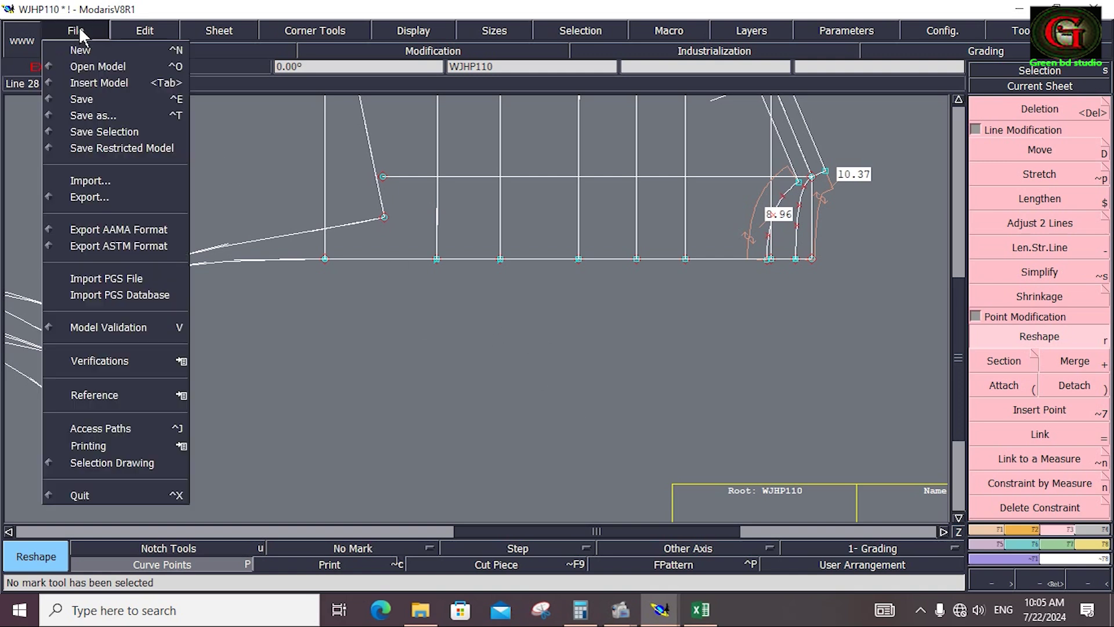
{"action": "left_click", "coordinate": [80, 96]}
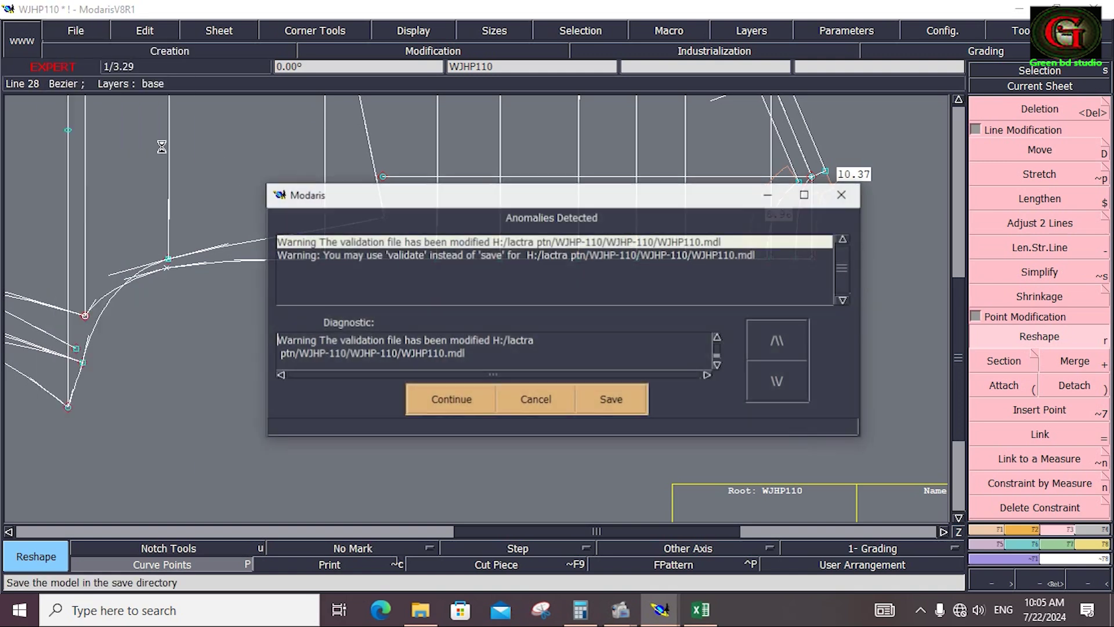
{"action": "left_click", "coordinate": [448, 401]}
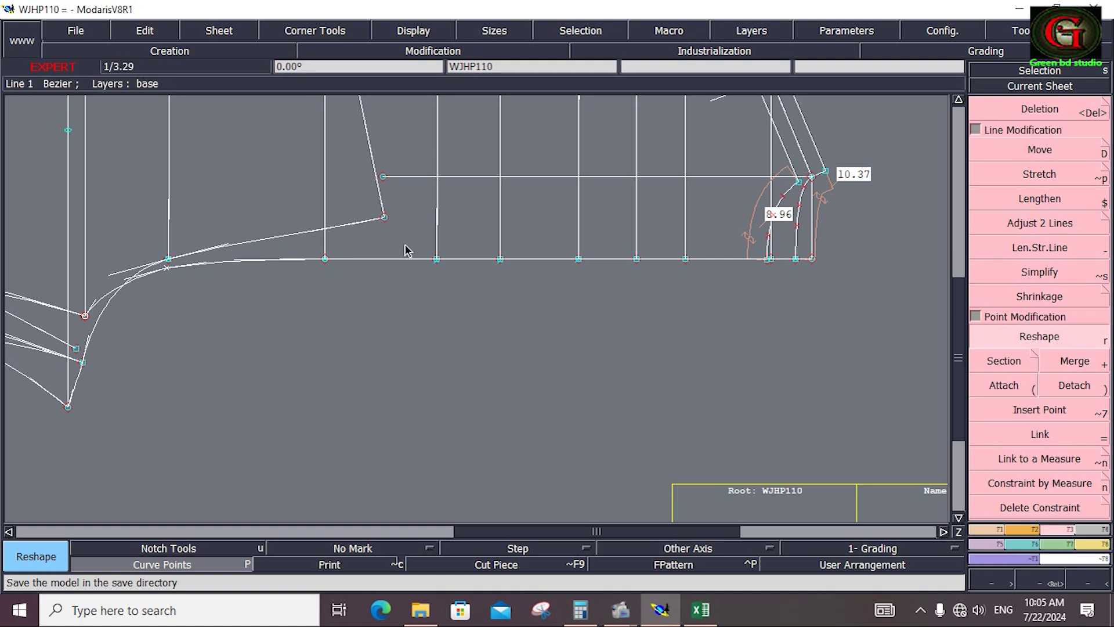
Add a parallel to the lower horizontal line at -1.5 and delete the short leftover segment
{"action": "left_click", "coordinate": [981, 531]}
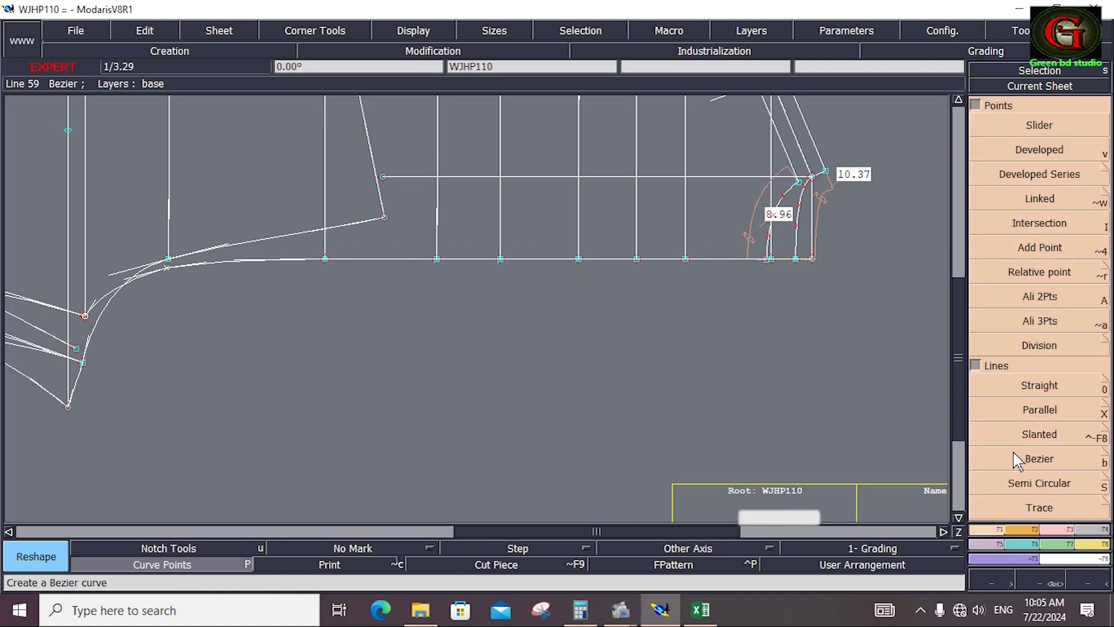
{"action": "left_click", "coordinate": [1045, 420]}
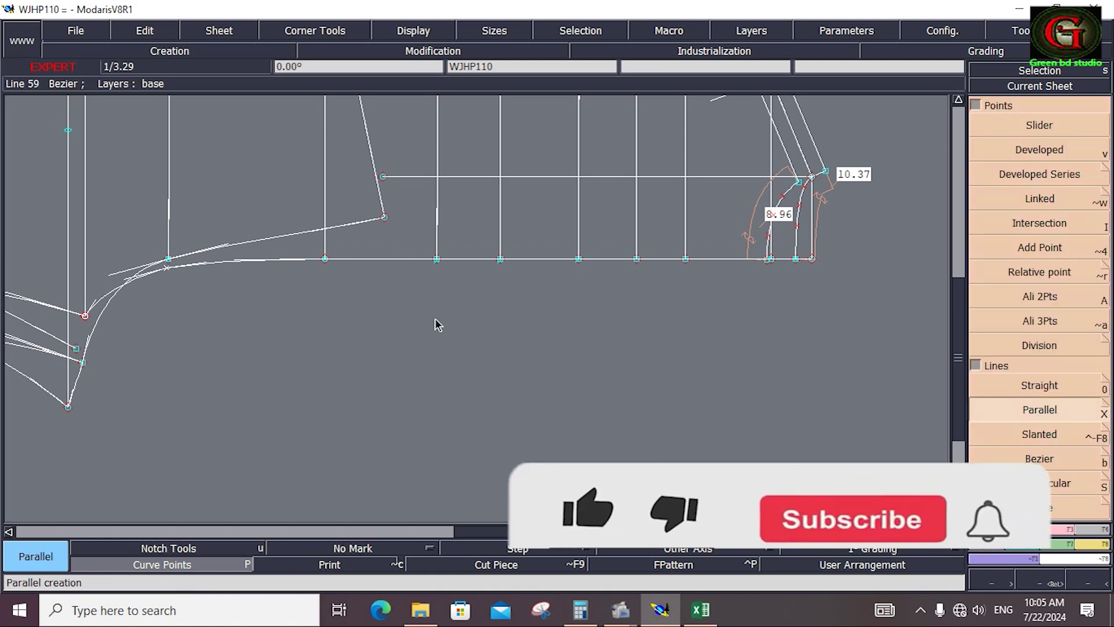
{"action": "left_click", "coordinate": [391, 260]}
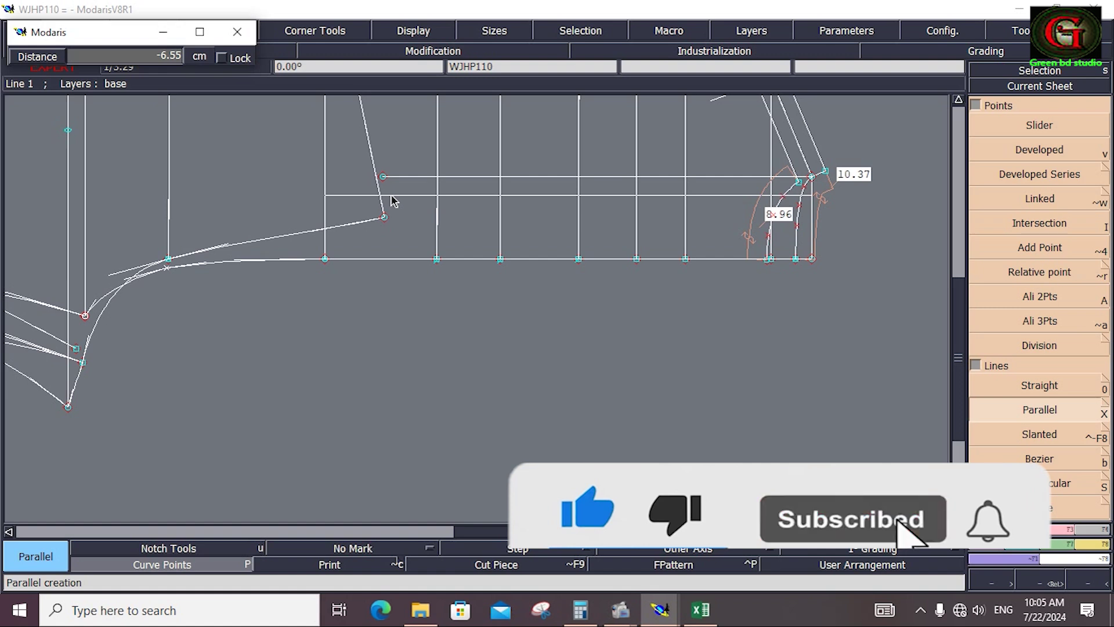
{"action": "type", "text": "-"}
{"action": "type", "text": "1.5"}
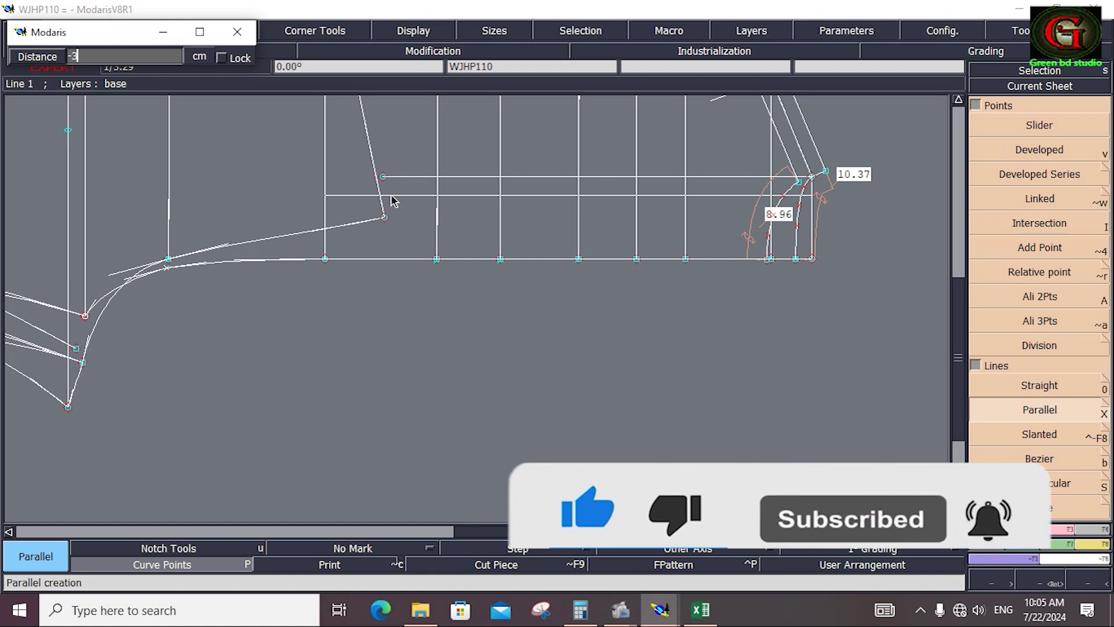
{"action": "key", "text": "Return"}
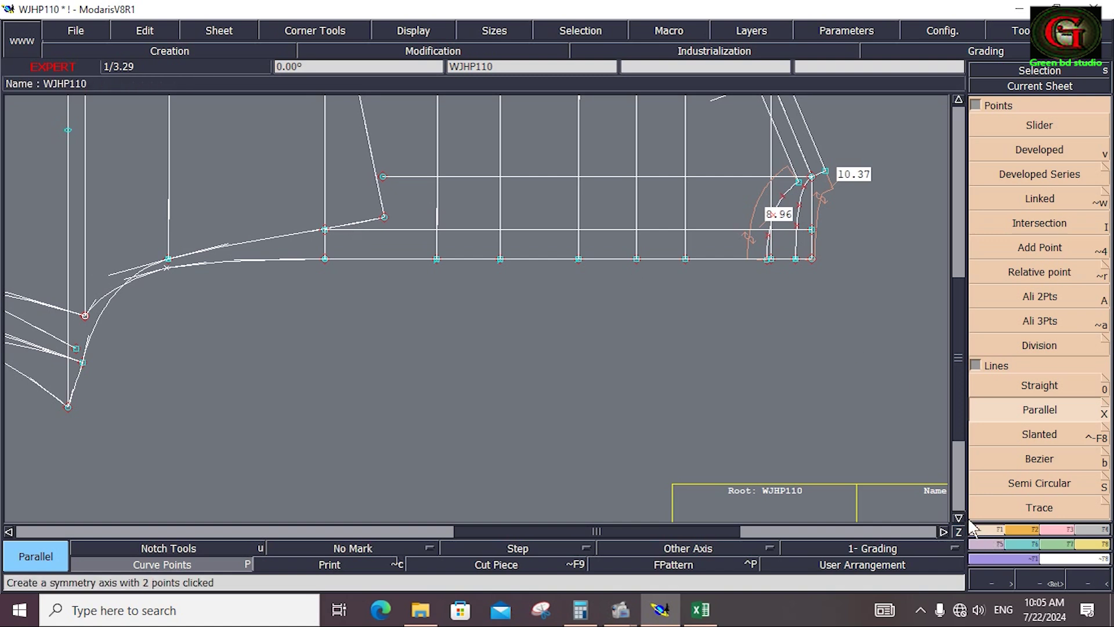
{"action": "left_click", "coordinate": [473, 177]}
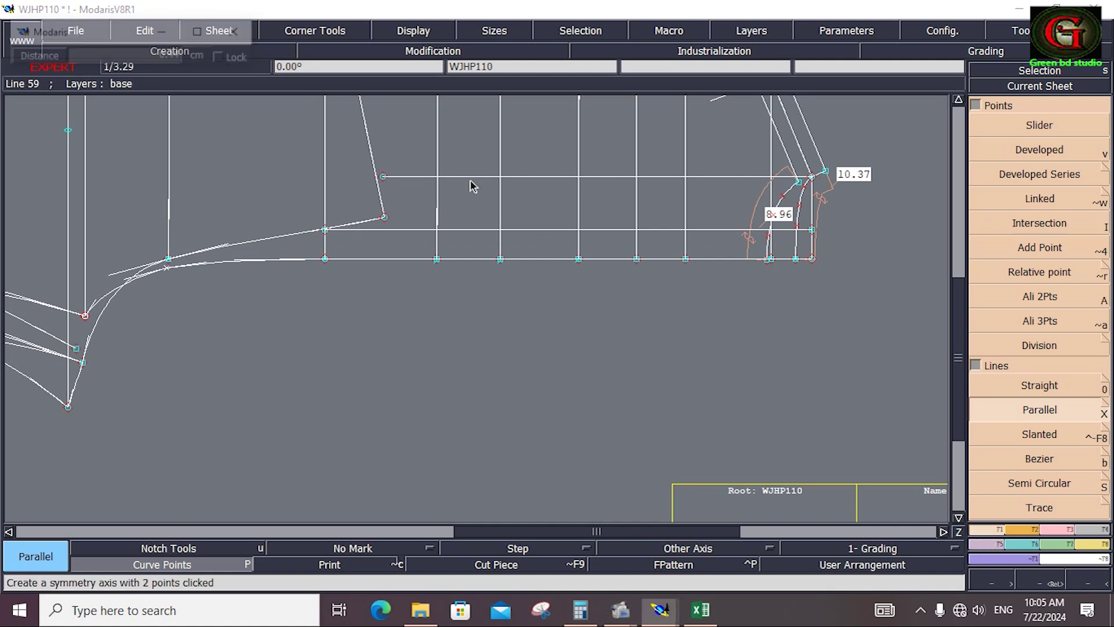
{"action": "left_click", "coordinate": [474, 234]}
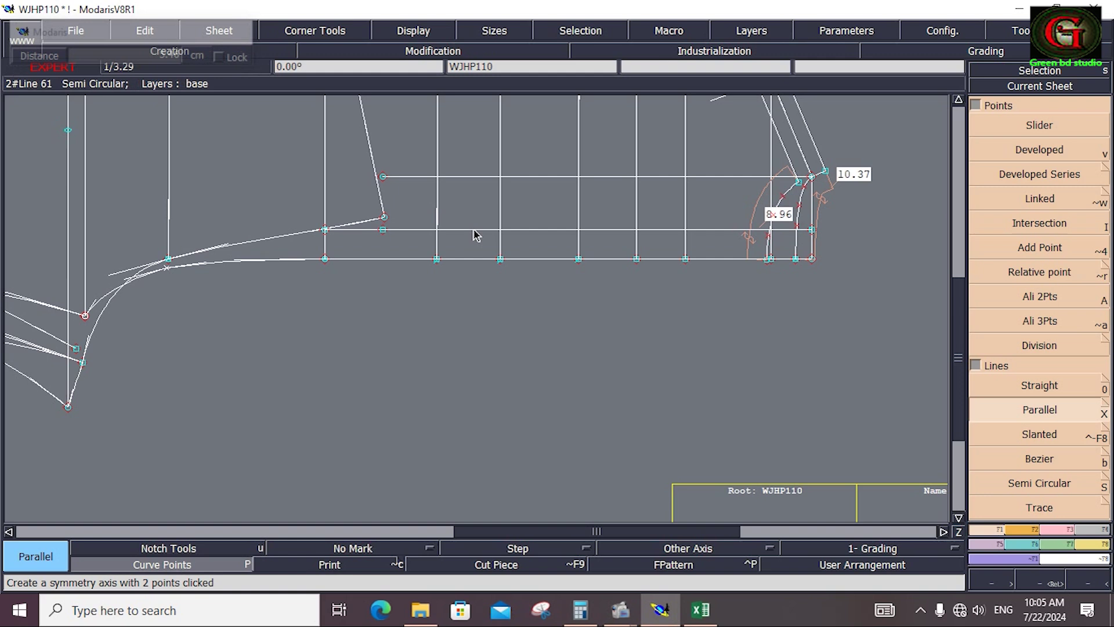
{"action": "key", "text": "Delete"}
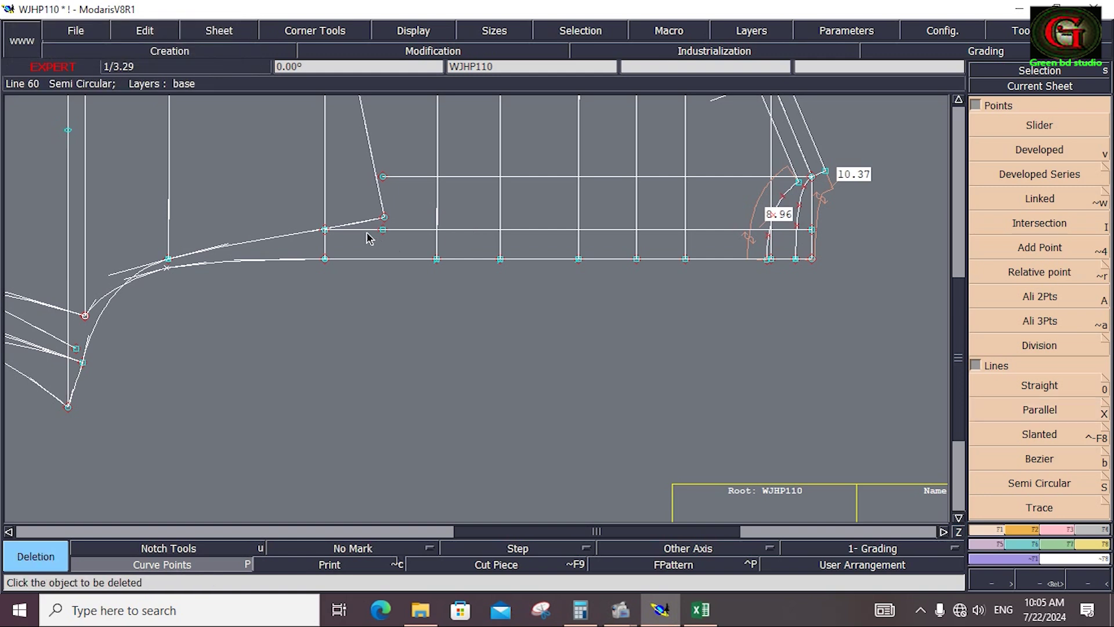
{"action": "left_click", "coordinate": [367, 231]}
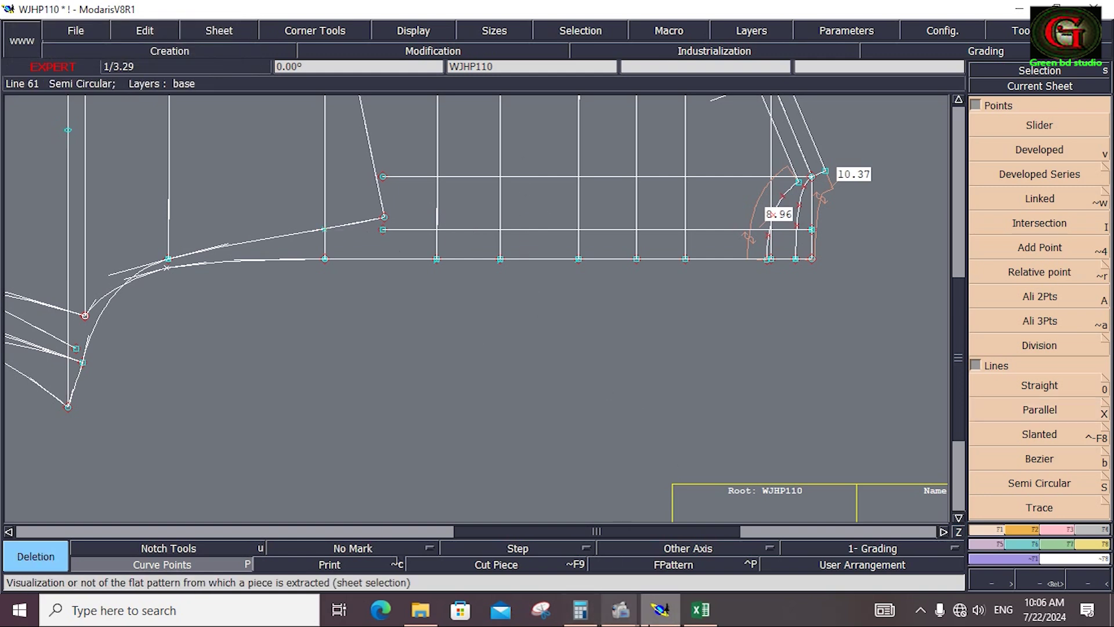
Extract the small pocket rectangle outline as a new piece on its own sheet
{"action": "key", "text": "Home"}
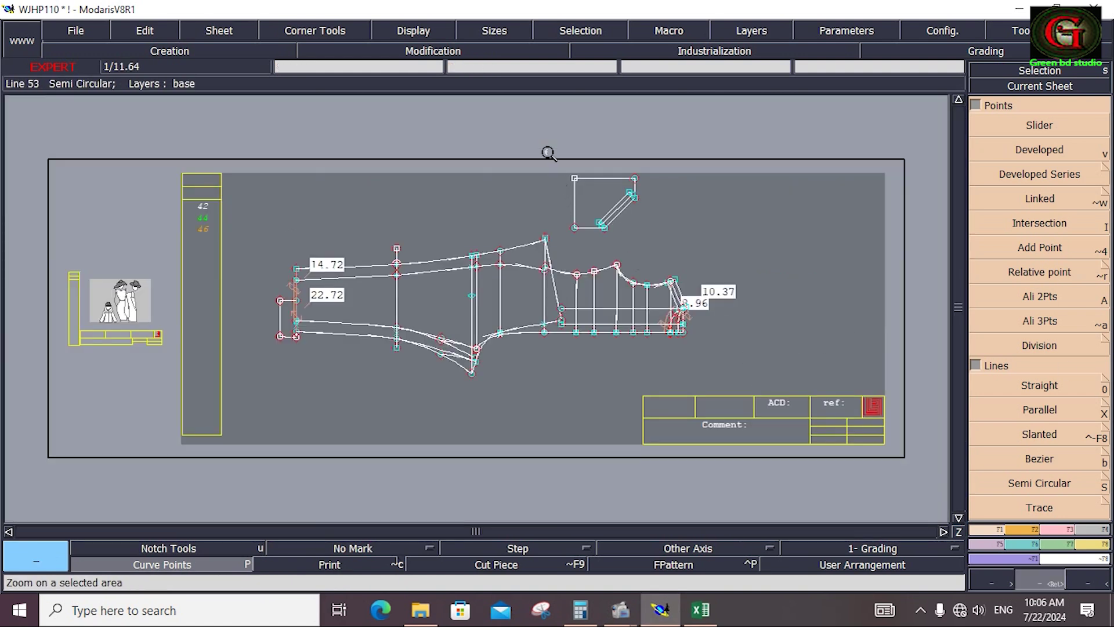
{"action": "left_click_drag", "start_coordinate": [546, 151], "coordinate": [651, 238]}
{"action": "left_click", "coordinate": [1081, 531]}
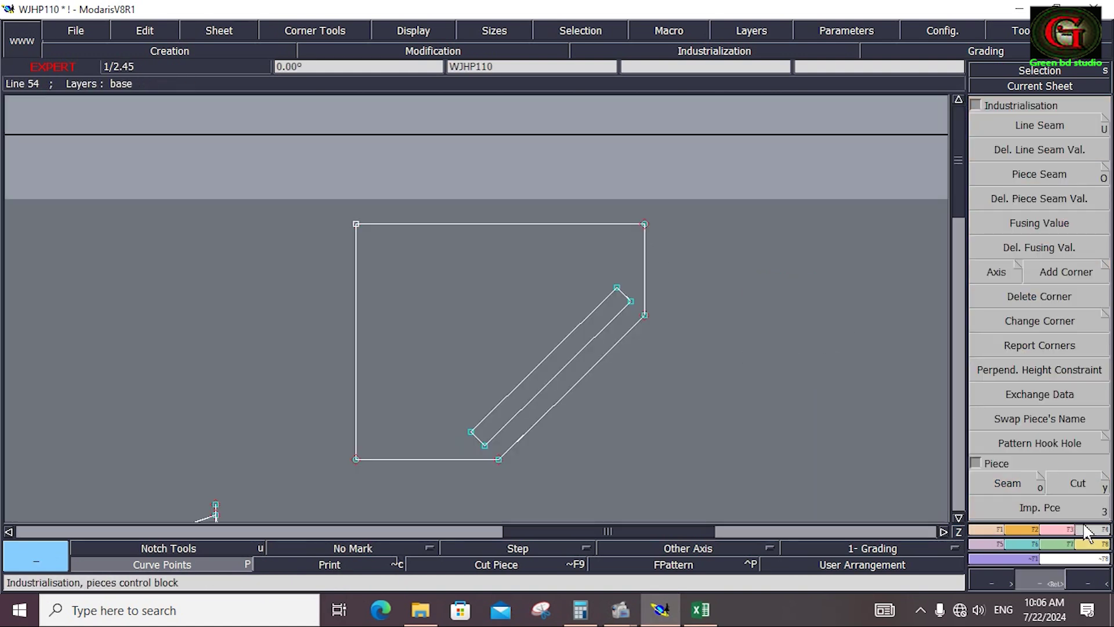
{"action": "left_click", "coordinate": [424, 267]}
{"action": "key", "text": "F12"}
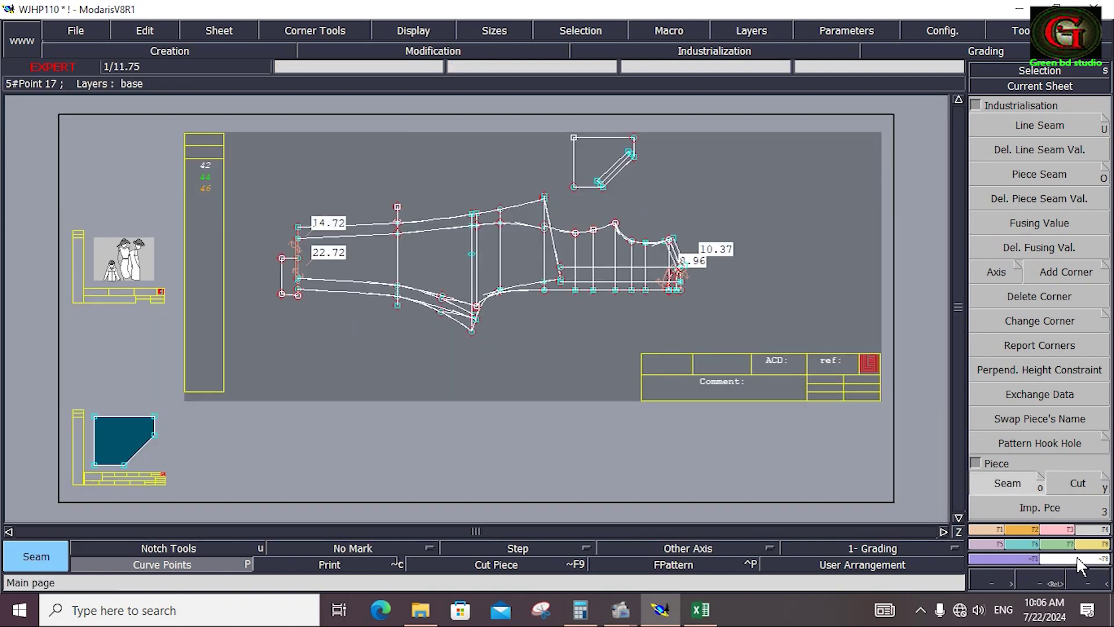
Lay the extracted pocket piece onto the front panel by its corner and zoom in on it
{"action": "left_click", "coordinate": [1054, 583]}
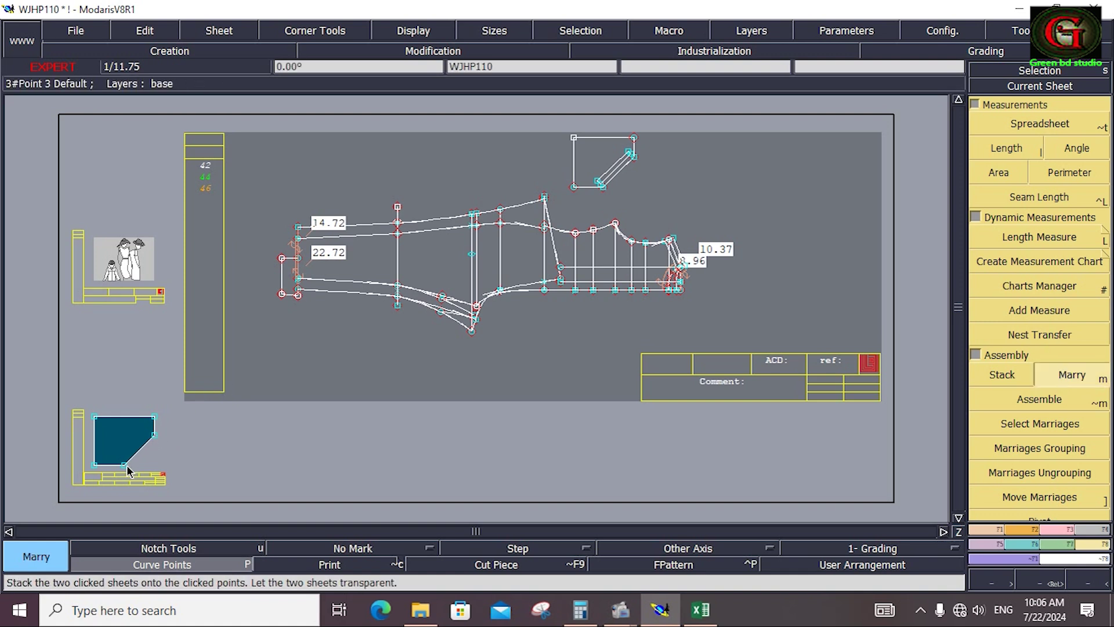
{"action": "left_click", "coordinate": [100, 469]}
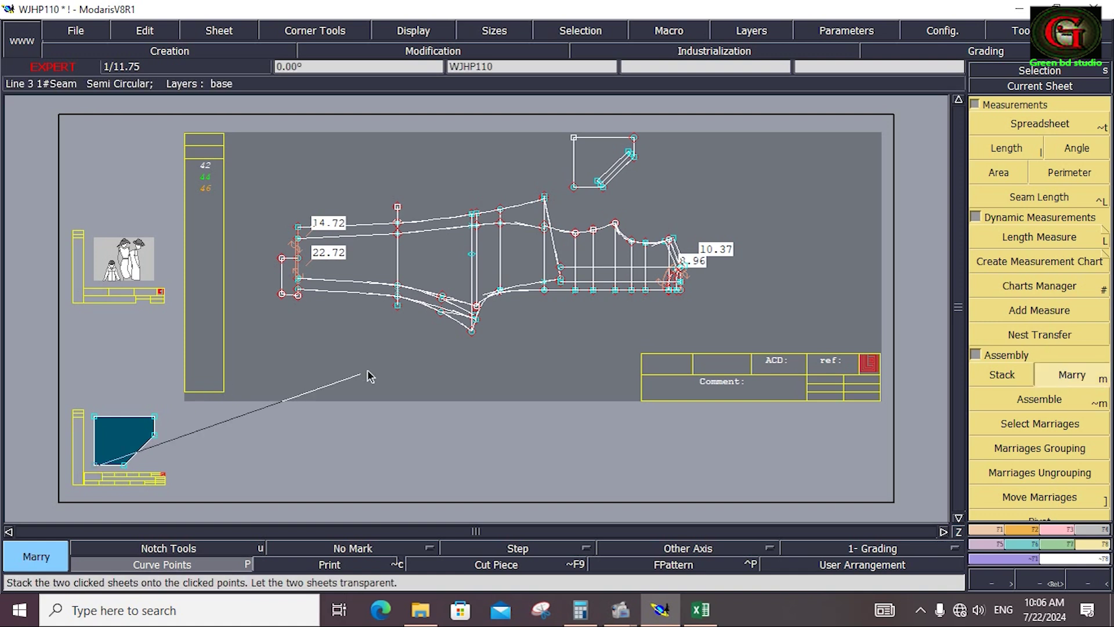
{"action": "left_click", "coordinate": [553, 305]}
{"action": "key", "text": "z"}
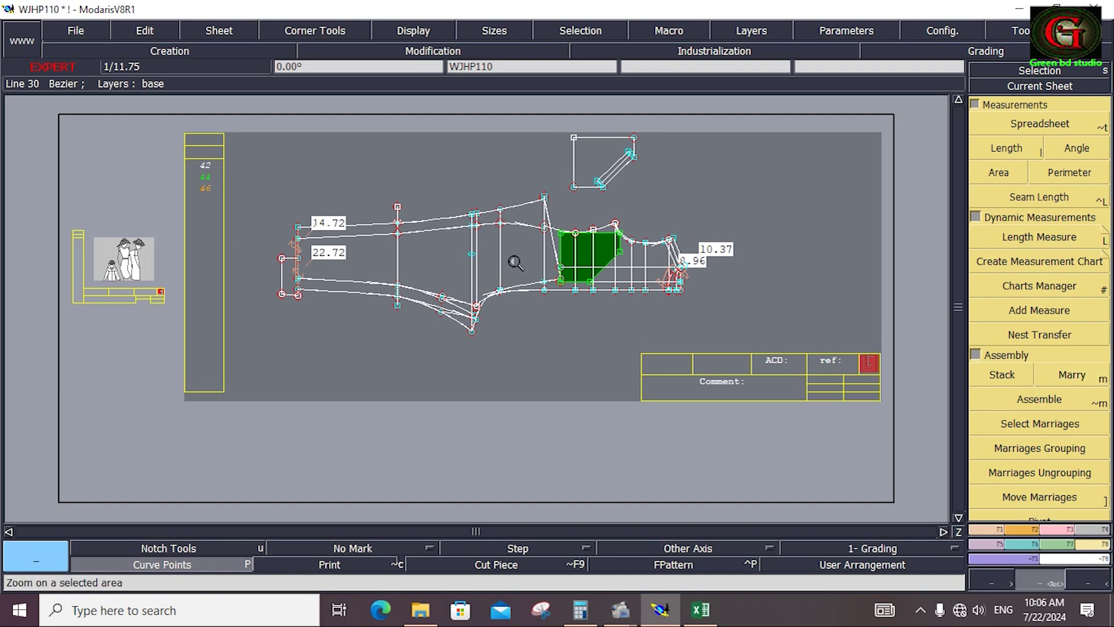
{"action": "left_click_drag", "start_coordinate": [481, 204], "coordinate": [637, 307]}
{"action": "left_click", "coordinate": [637, 308]}
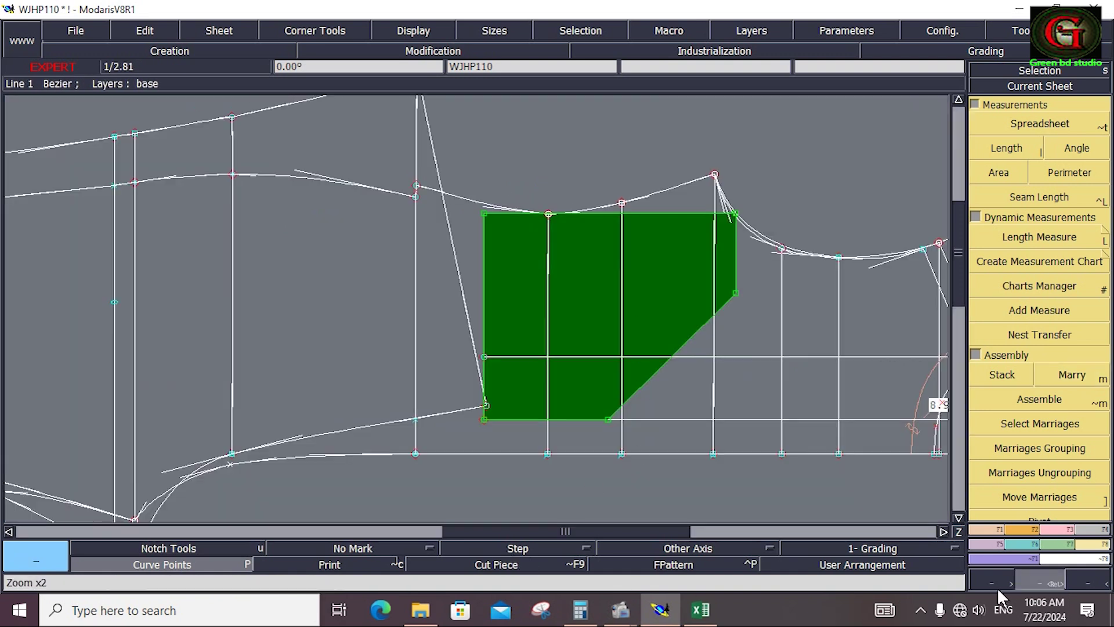
Move the married pocket piece 10.70 cm further left
{"action": "left_click", "coordinate": [1033, 497]}
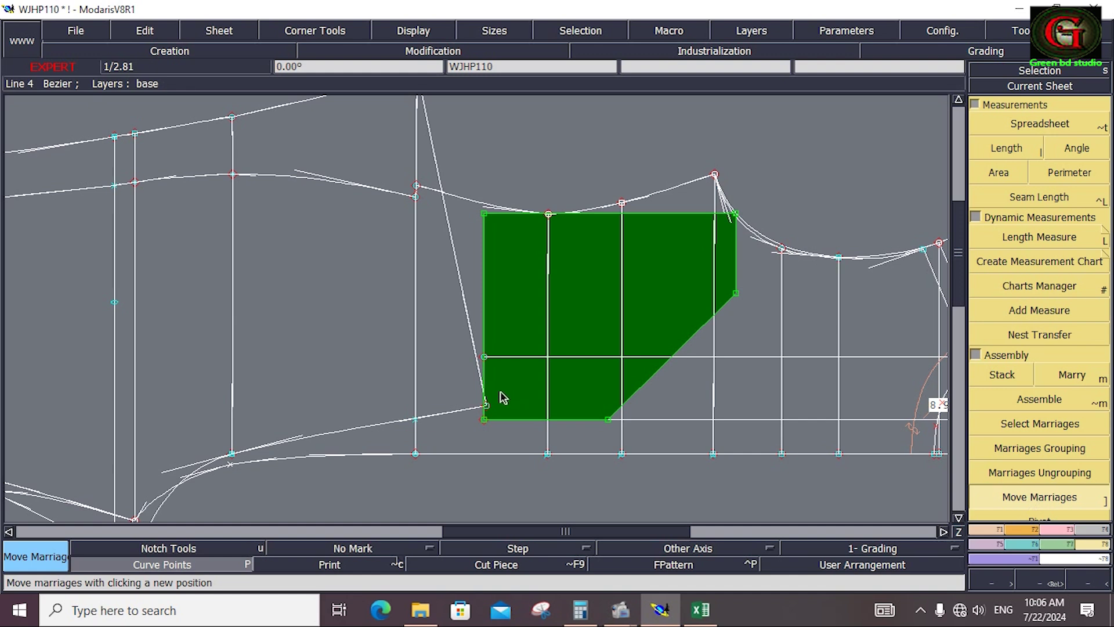
{"action": "left_click", "coordinate": [563, 393]}
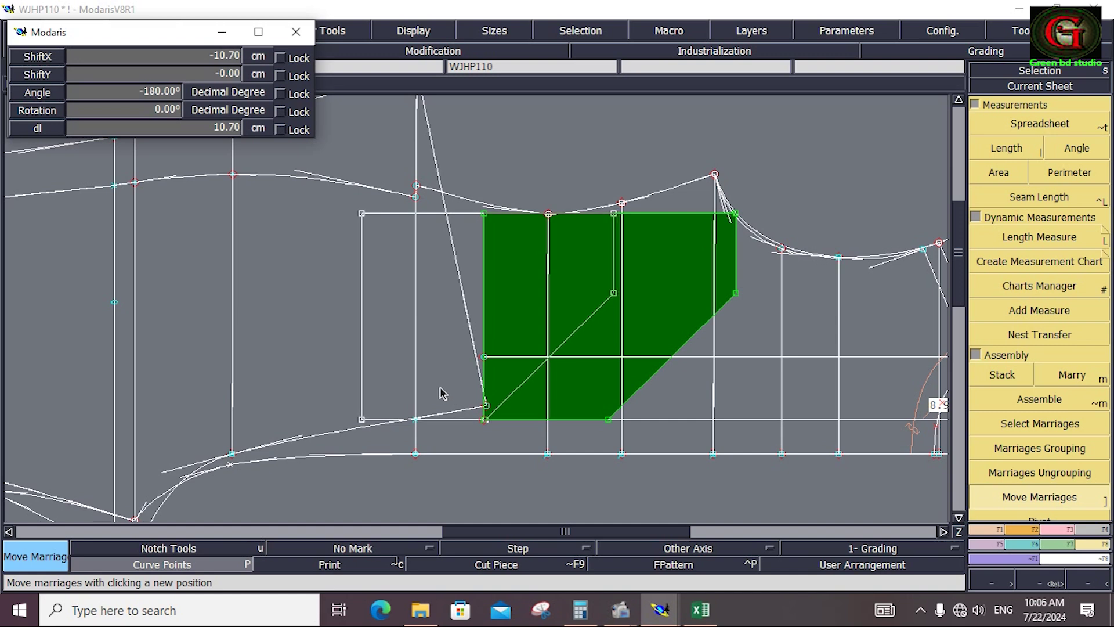
{"action": "left_click", "coordinate": [462, 402]}
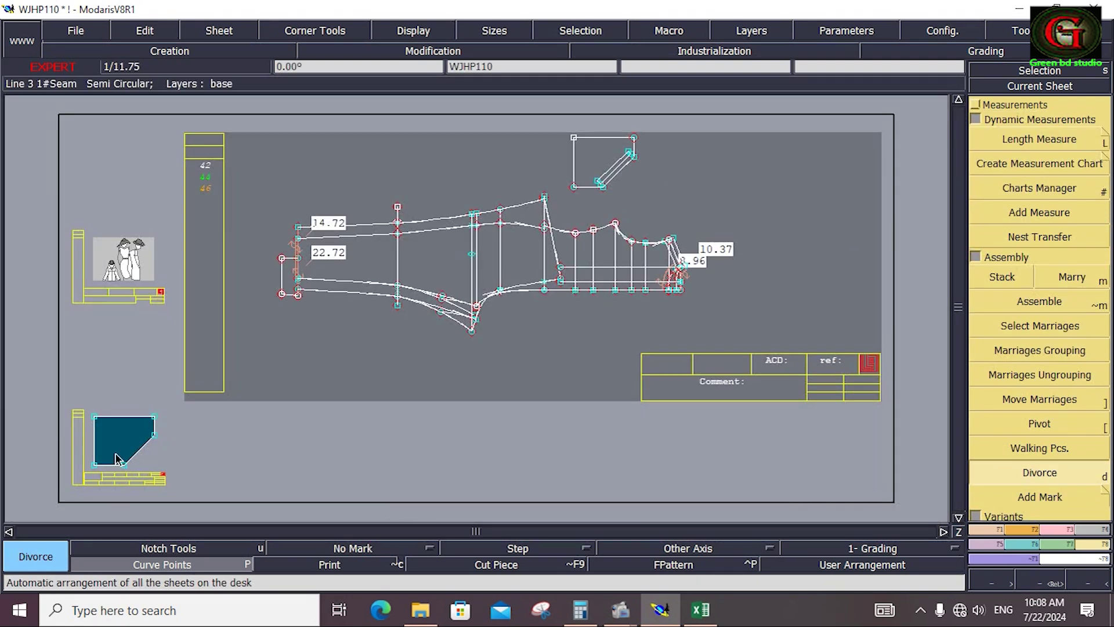
{"action": "left_click", "coordinate": [1065, 278]}
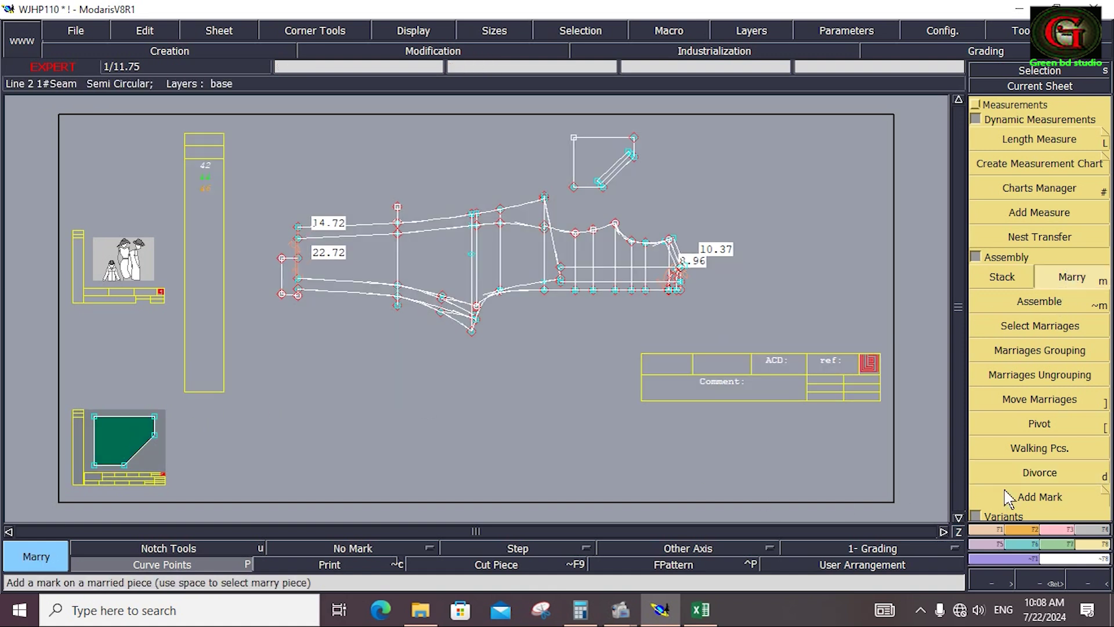
Flip the pocket bag vertically with X Sym and reattach its corner to the panel point
{"action": "left_click", "coordinate": [1020, 528]}
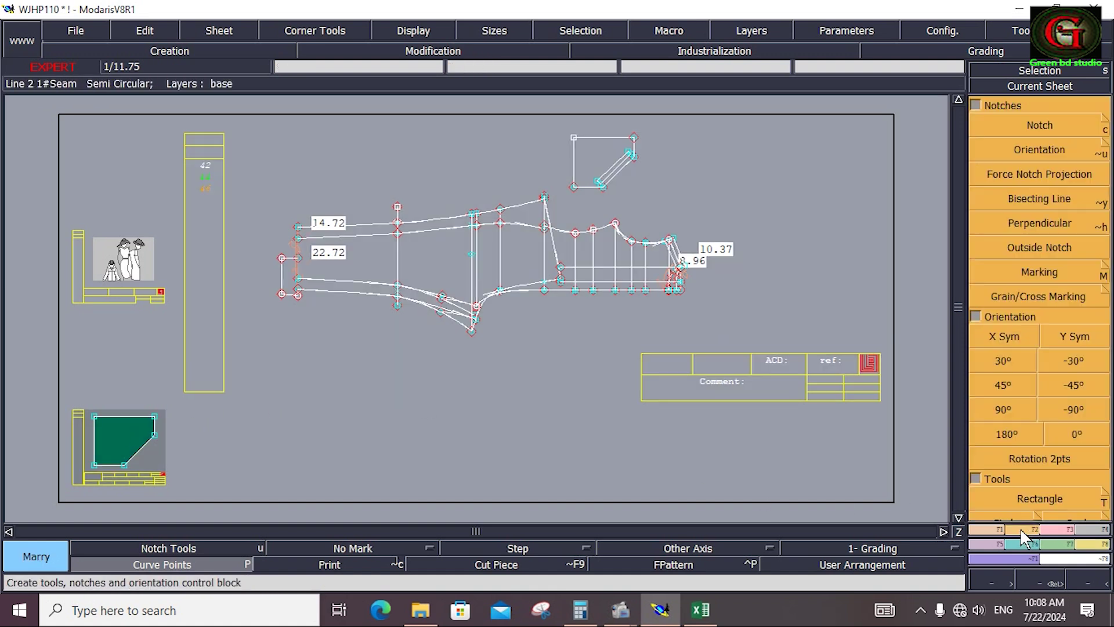
{"action": "left_click", "coordinate": [998, 335]}
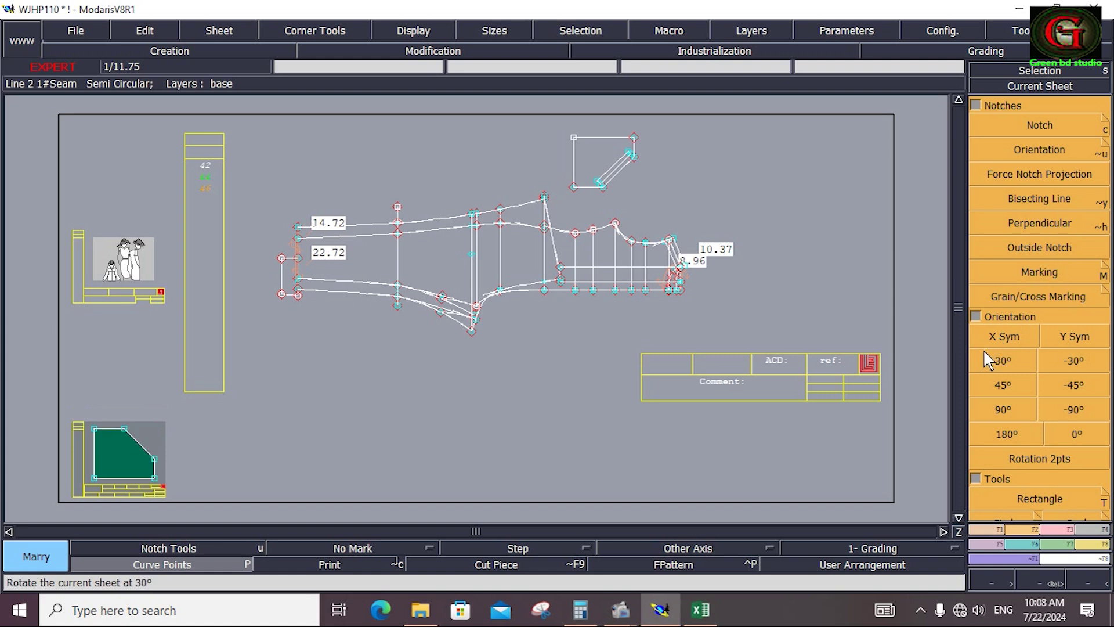
{"action": "left_click", "coordinate": [1091, 529]}
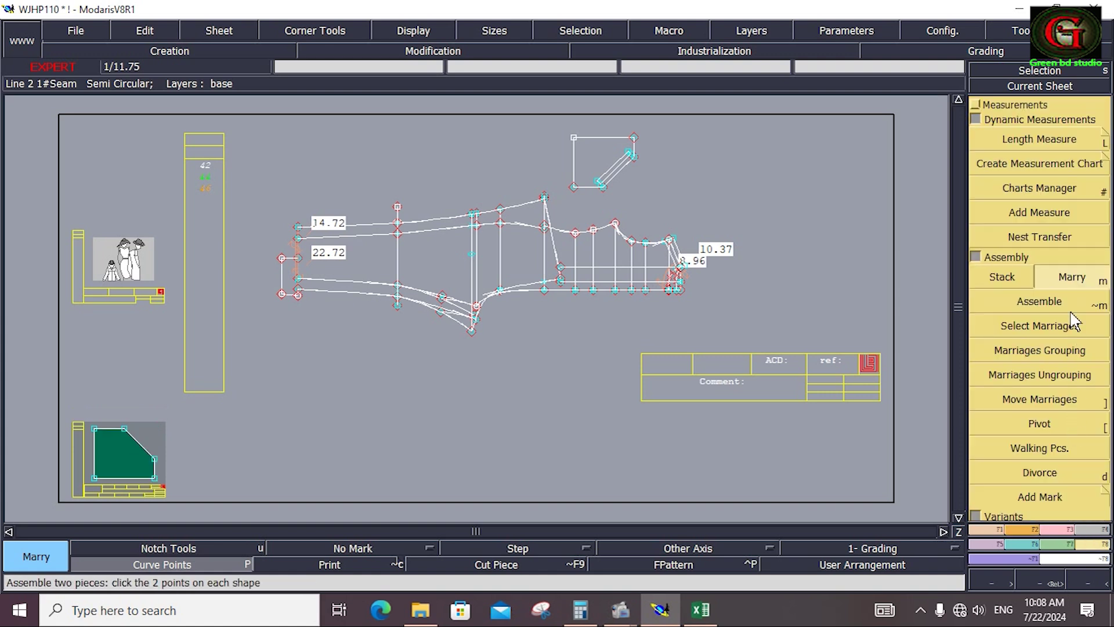
{"action": "left_click", "coordinate": [1073, 281]}
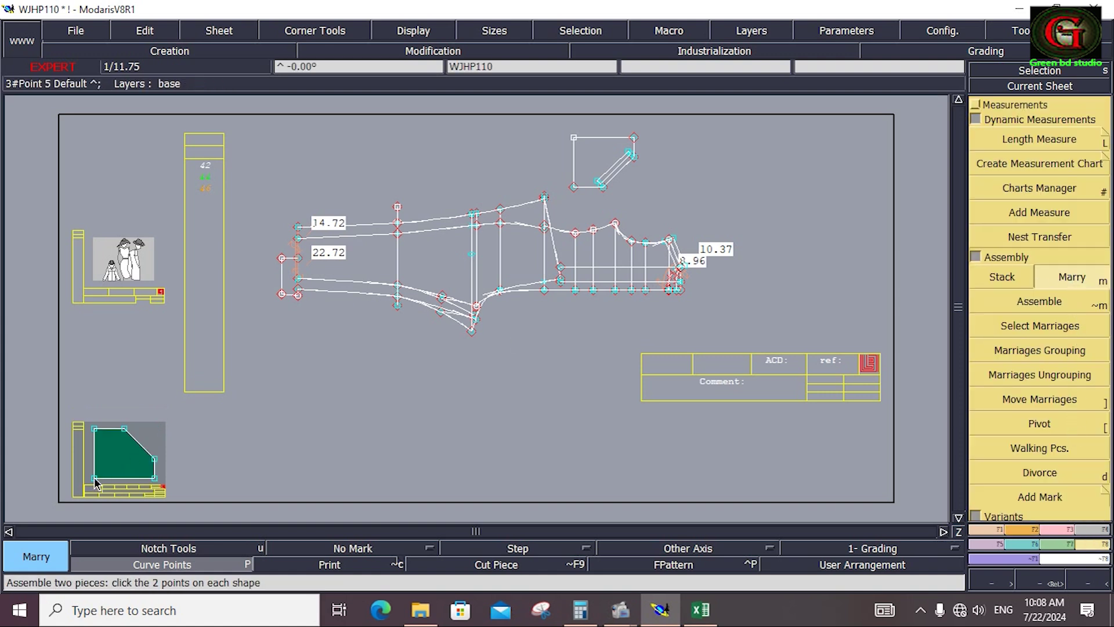
{"action": "left_click", "coordinate": [156, 481]}
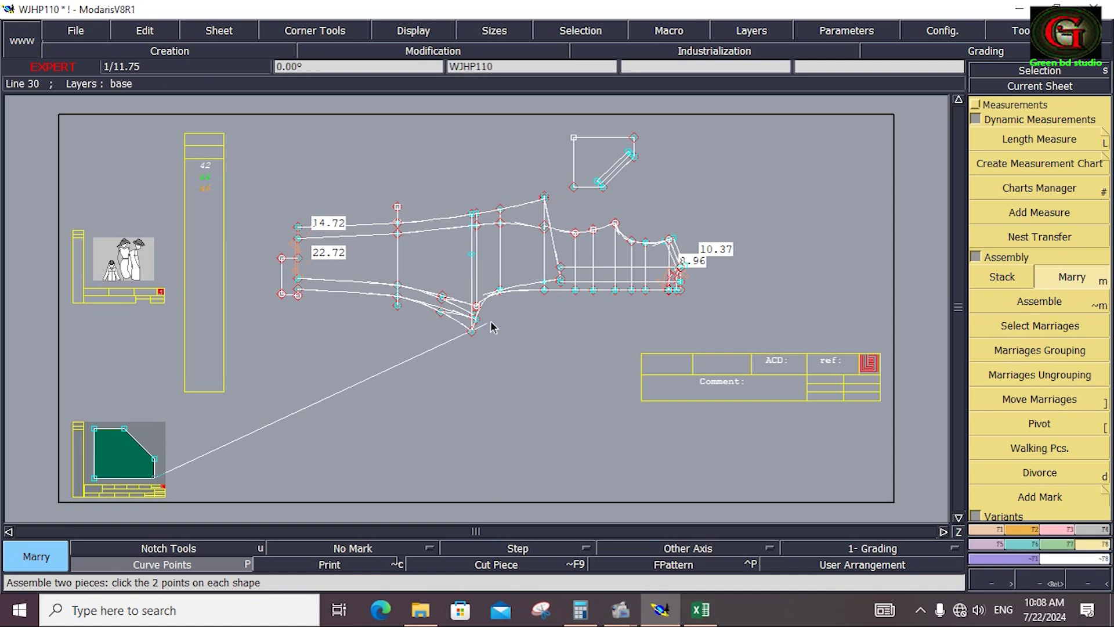
{"action": "left_click", "coordinate": [562, 282]}
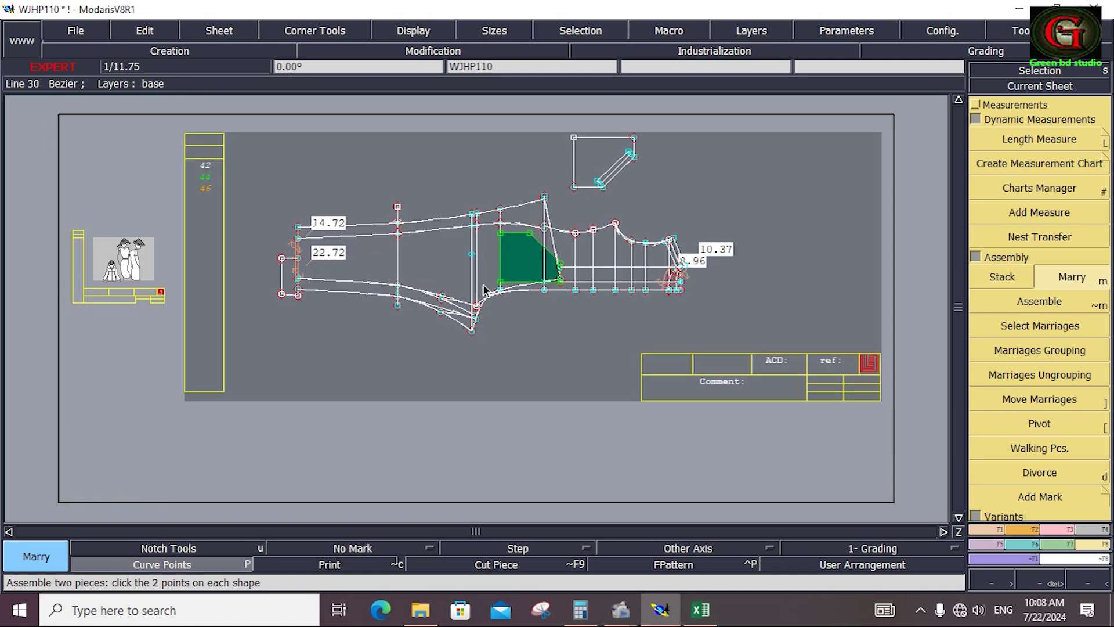
{"action": "key", "text": "z"}
{"action": "left_click_drag", "start_coordinate": [470, 181], "coordinate": [588, 314]}
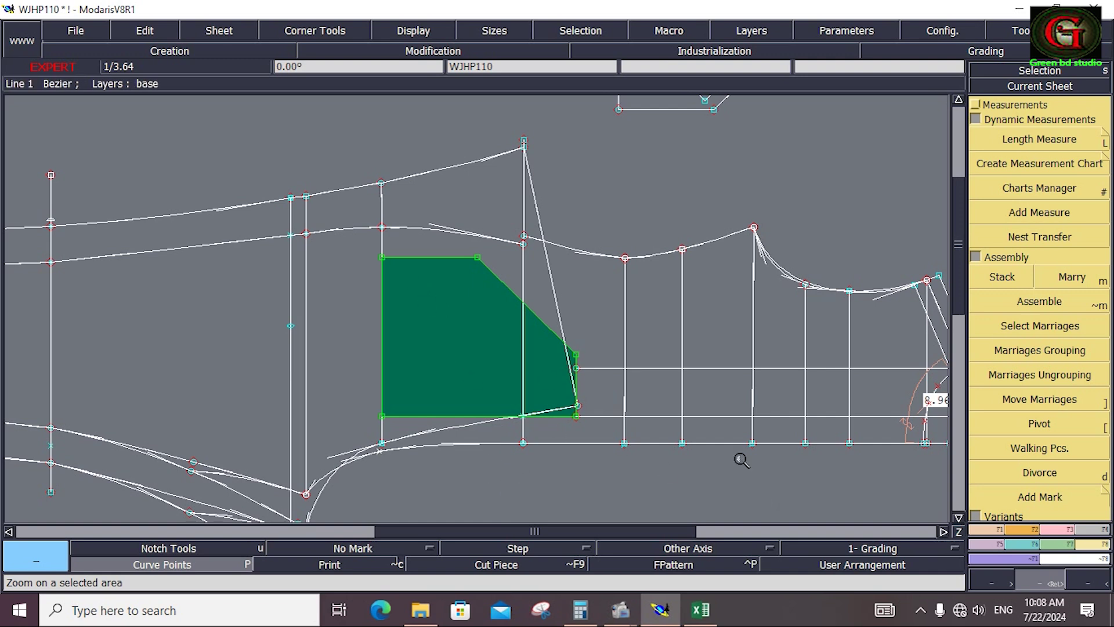
Trace the pocket bag's bottom, left and right edges onto the panel with Bezier lines
{"action": "left_click", "coordinate": [991, 530]}
{"action": "left_click", "coordinate": [1054, 461]}
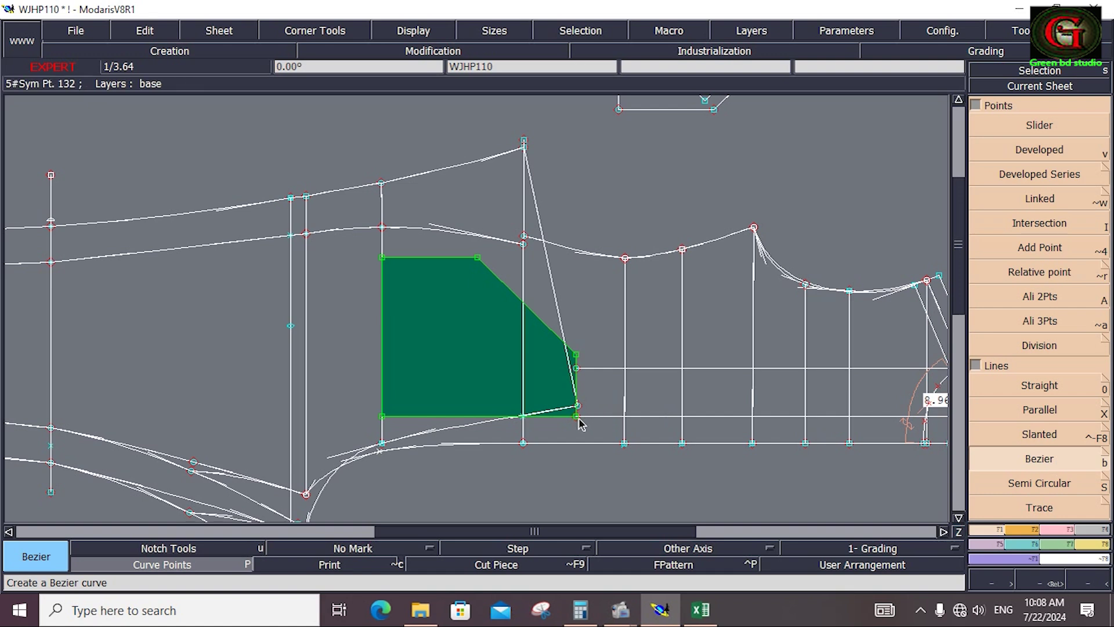
{"action": "left_click", "coordinate": [576, 416]}
{"action": "left_click", "coordinate": [382, 416]}
{"action": "left_click", "coordinate": [382, 258]}
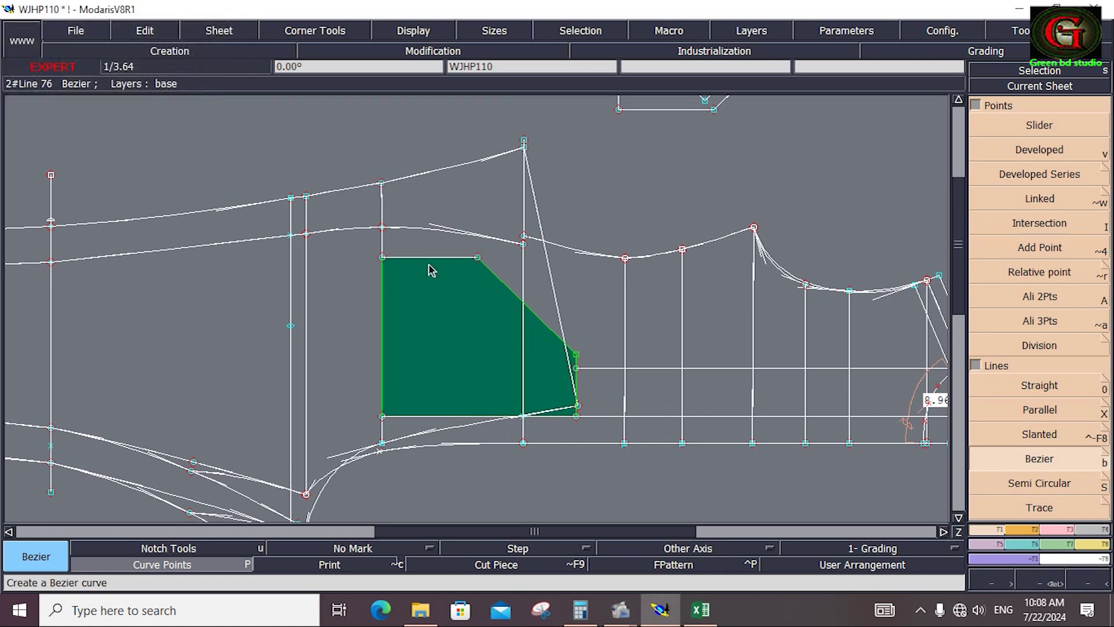
{"action": "left_click", "coordinate": [382, 259]}
{"action": "left_click", "coordinate": [382, 417]}
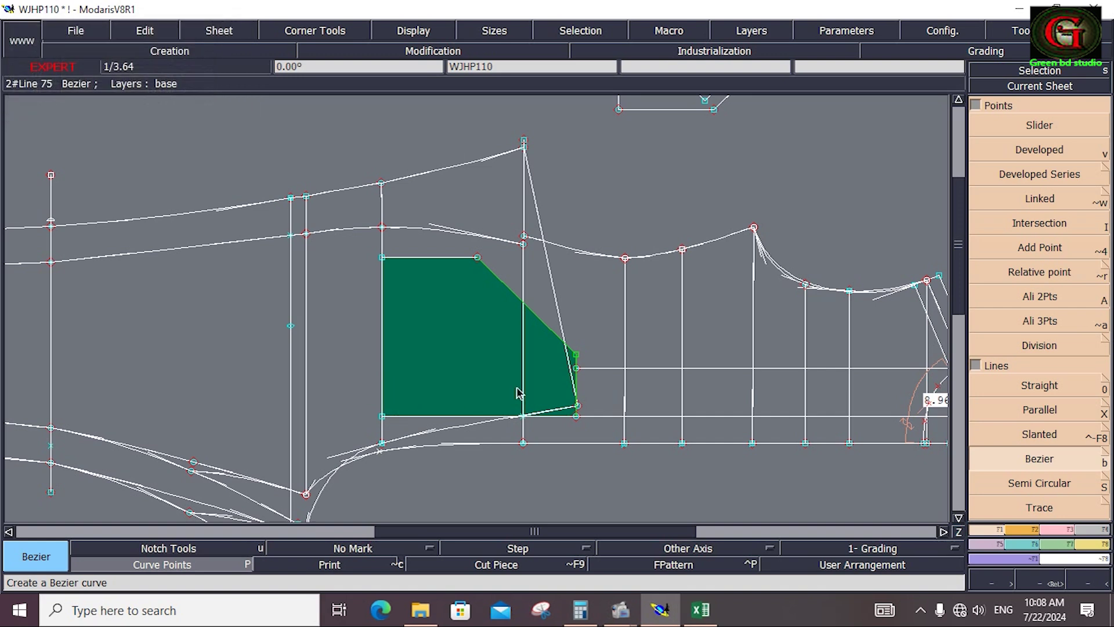
{"action": "left_click", "coordinate": [579, 360]}
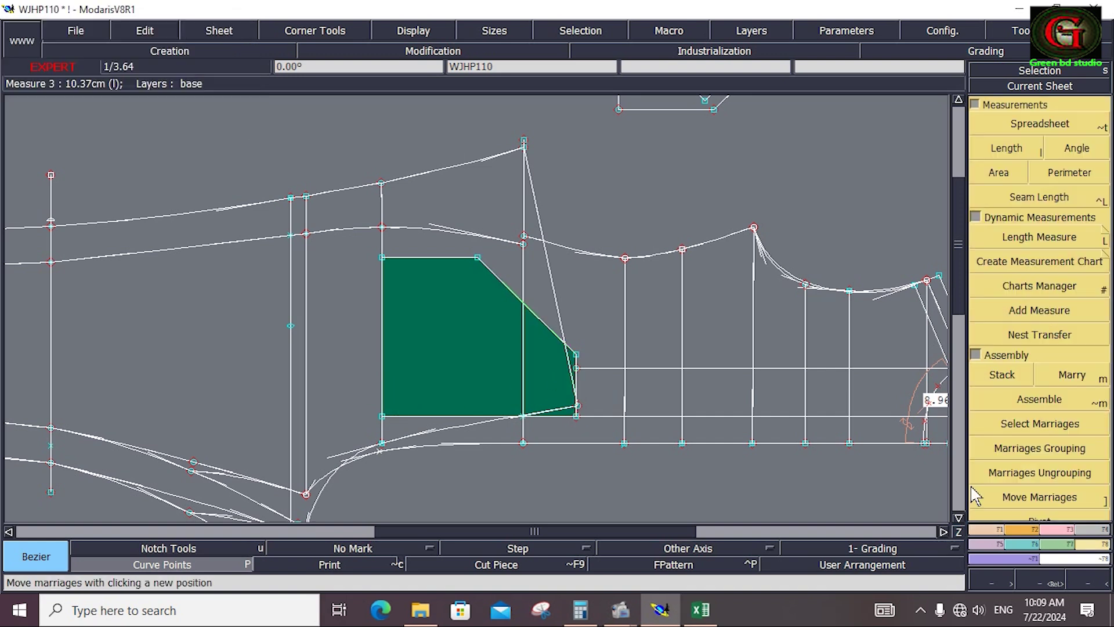
{"action": "key", "text": "F8"}
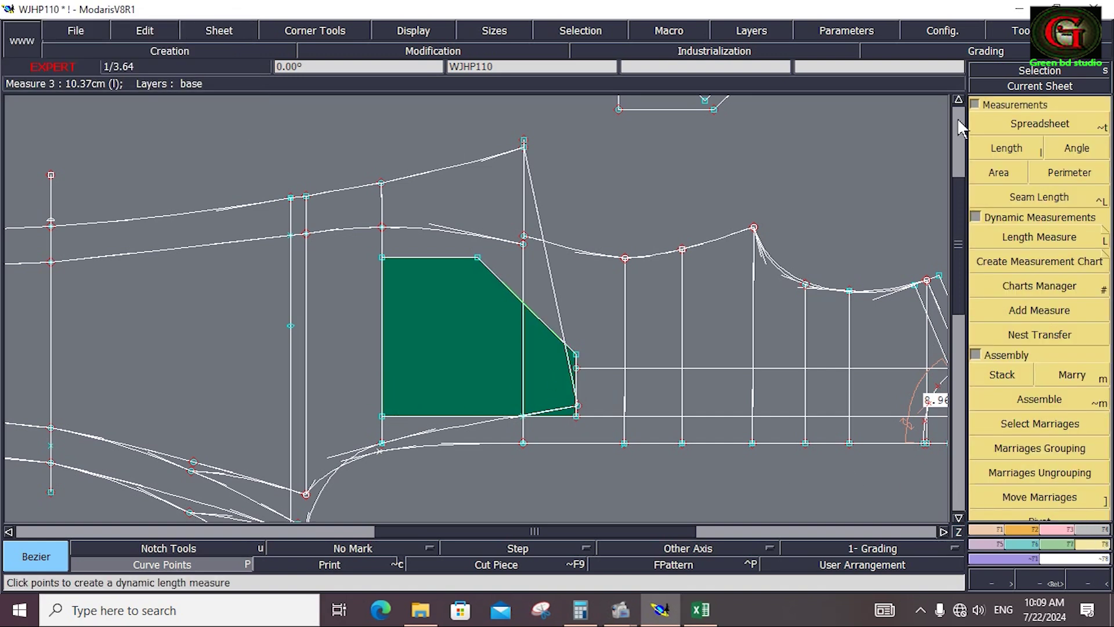
Divorce the pocket bag from the panel and auto-arrange the sheets
{"action": "left_click", "coordinate": [976, 104]}
{"action": "key", "text": "d"}
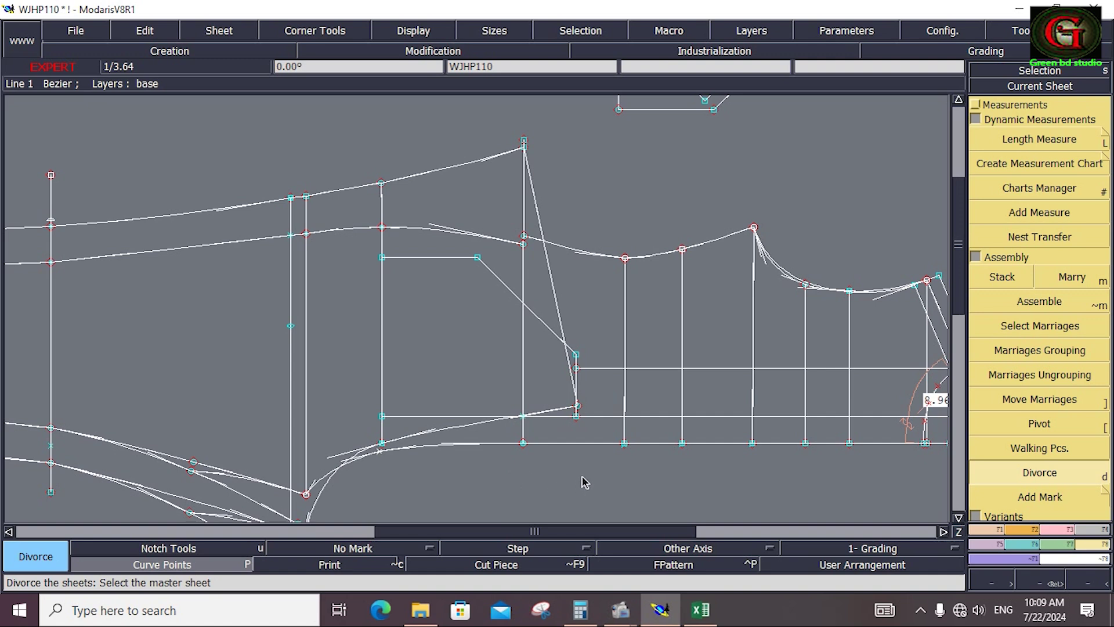
{"action": "key", "text": "z"}
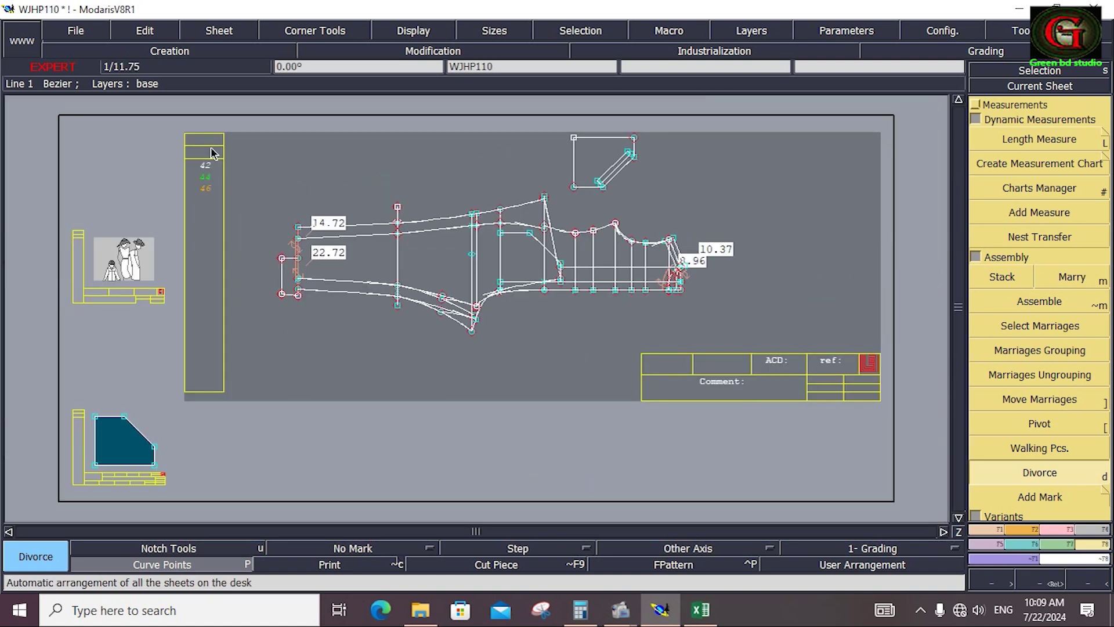
Save the model, continuing past the anomalies warning
{"action": "left_click", "coordinate": [86, 26]}
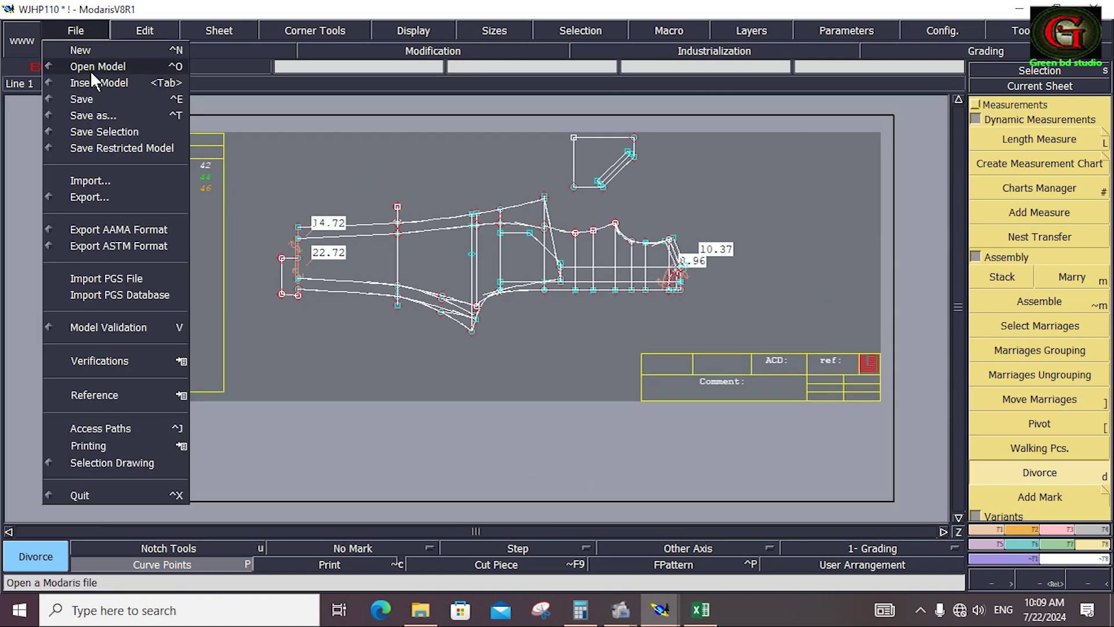
{"action": "left_click", "coordinate": [90, 98]}
{"action": "left_click", "coordinate": [448, 399]}
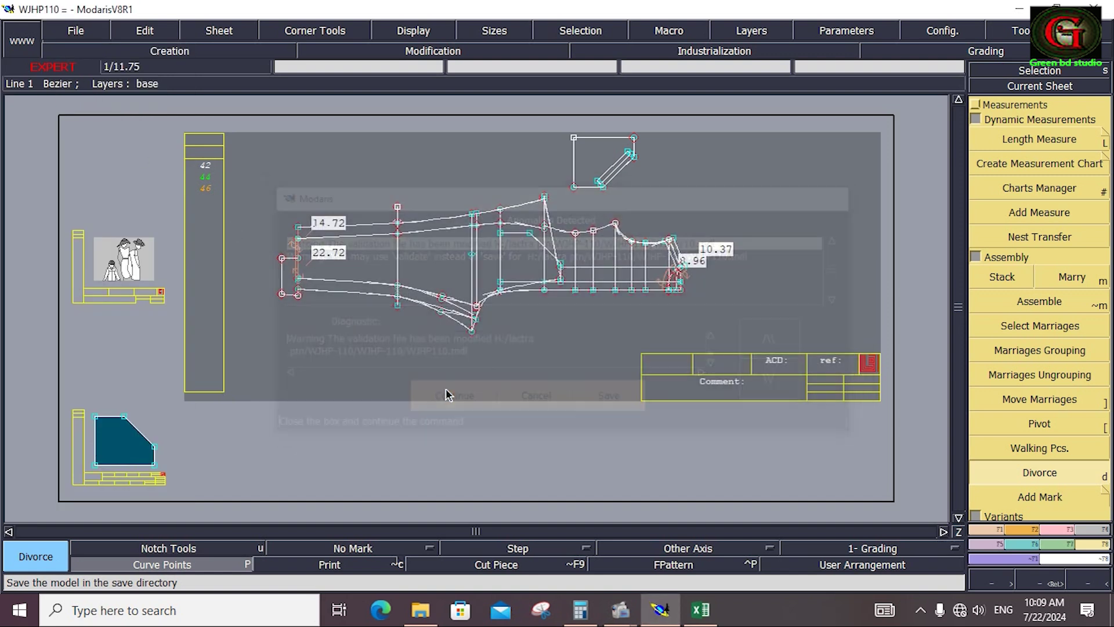
Delete the separate pocket bag sheet and recentre on the front panel
{"action": "key", "text": "Delete"}
{"action": "left_click", "coordinate": [116, 441]}
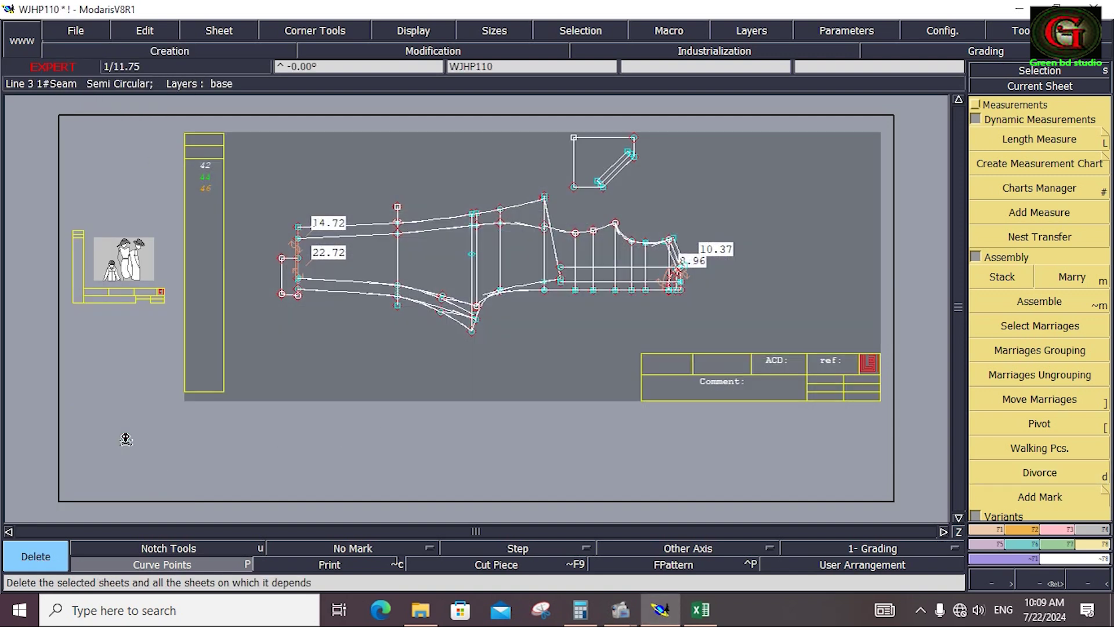
{"action": "middle_click", "coordinate": [481, 426]}
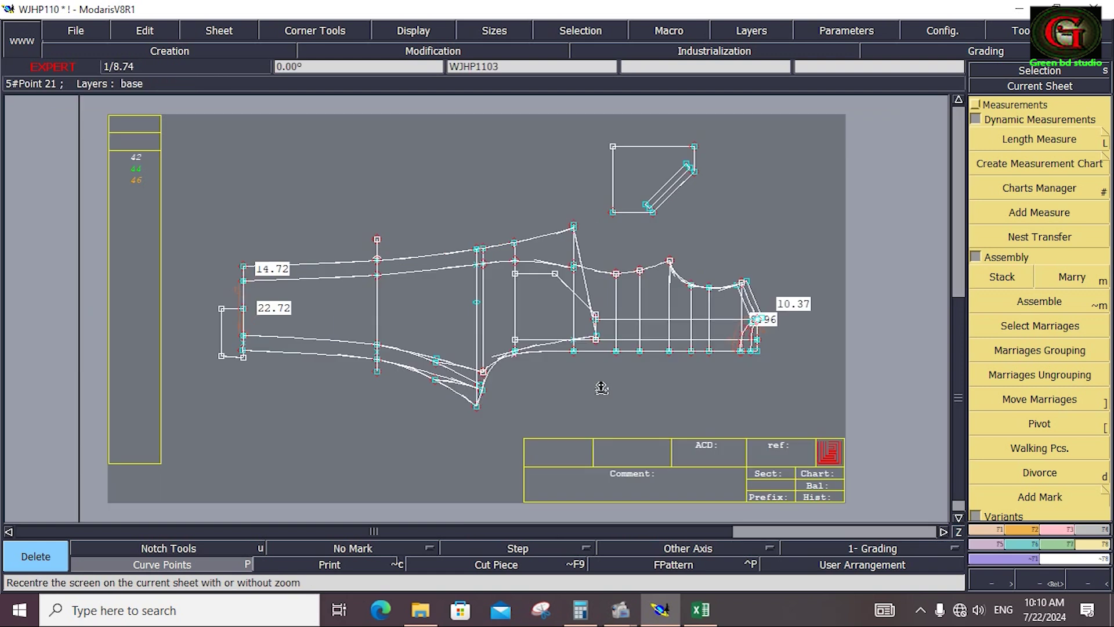
Save the model again, continuing past the anomalies warning
{"action": "left_click", "coordinate": [81, 31]}
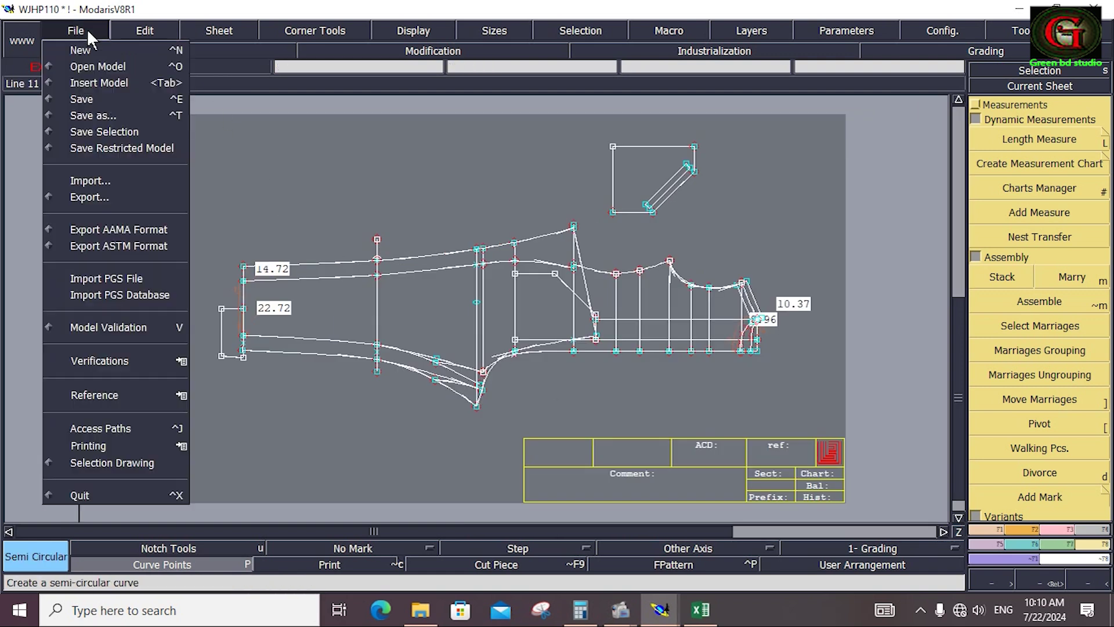
{"action": "left_click", "coordinate": [98, 96]}
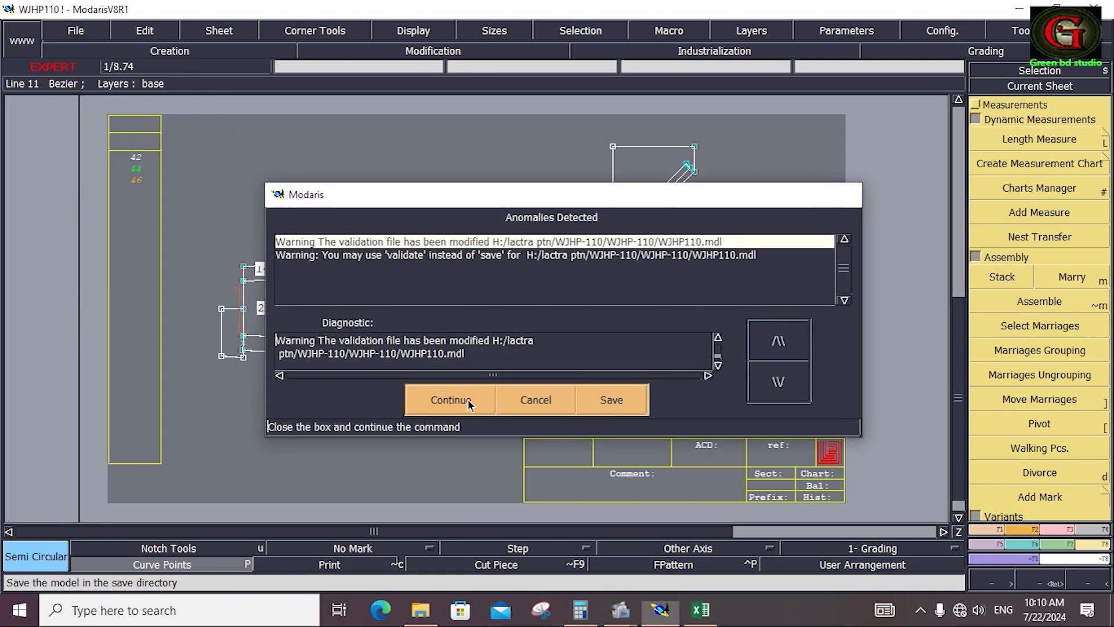
{"action": "left_click", "coordinate": [467, 399]}
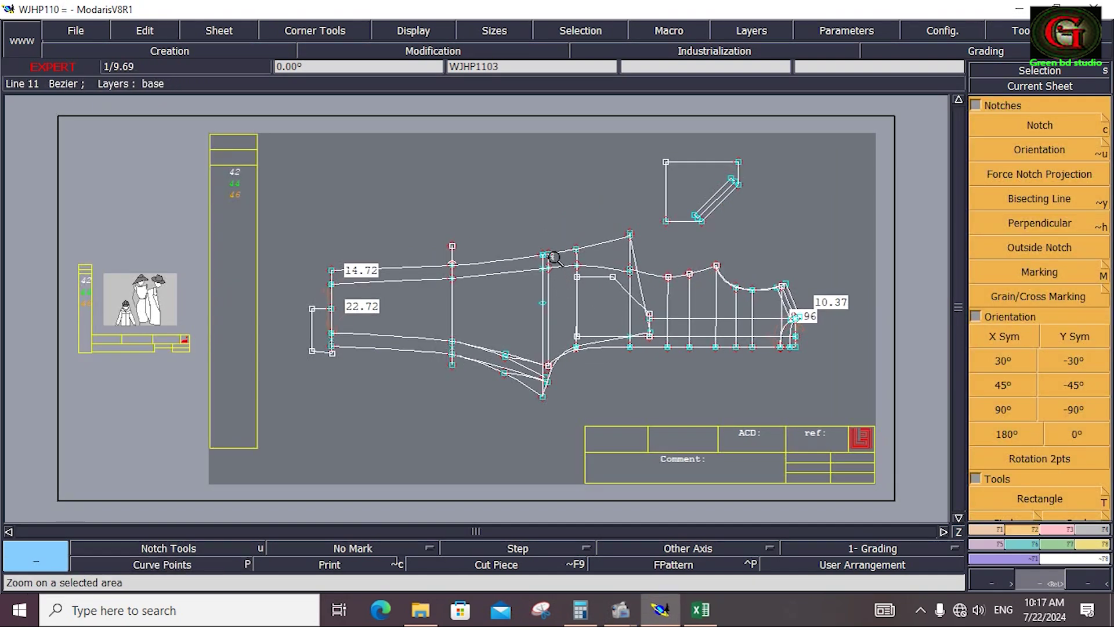
{"action": "left_click_drag", "start_coordinate": [500, 226], "coordinate": [659, 371]}
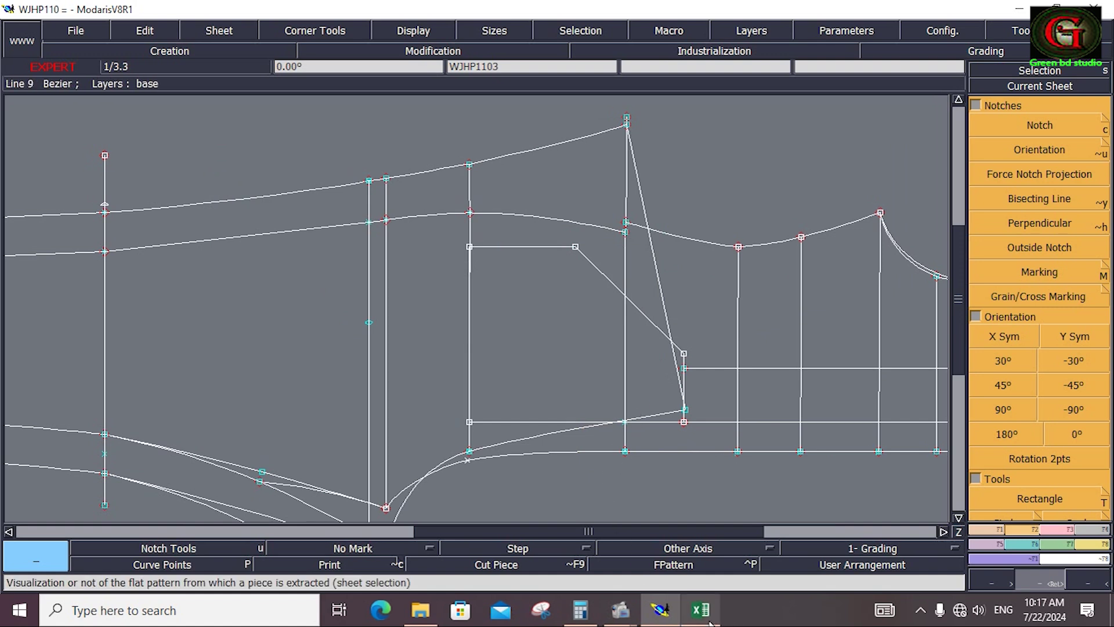
{"action": "left_click", "coordinate": [709, 623]}
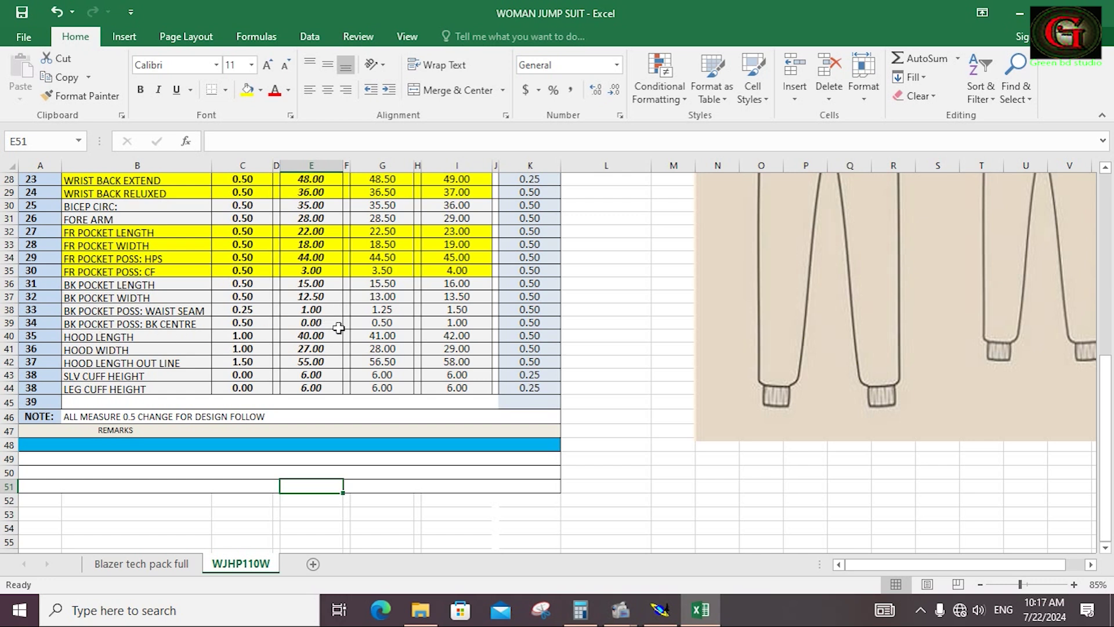
{"action": "left_click", "coordinate": [660, 609]}
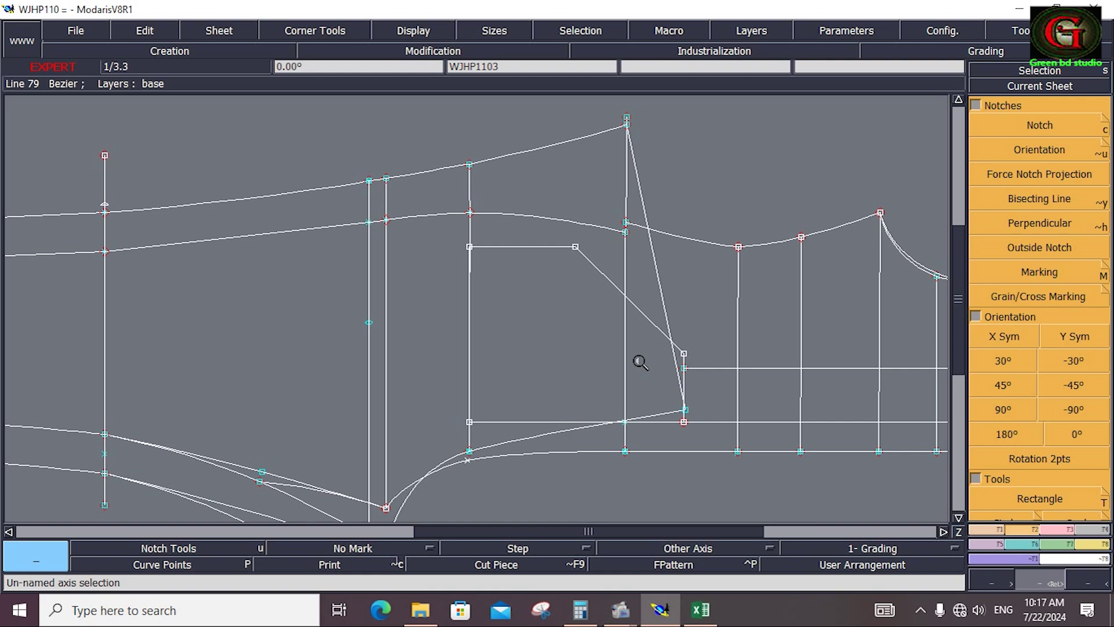
{"action": "left_click", "coordinate": [701, 609]}
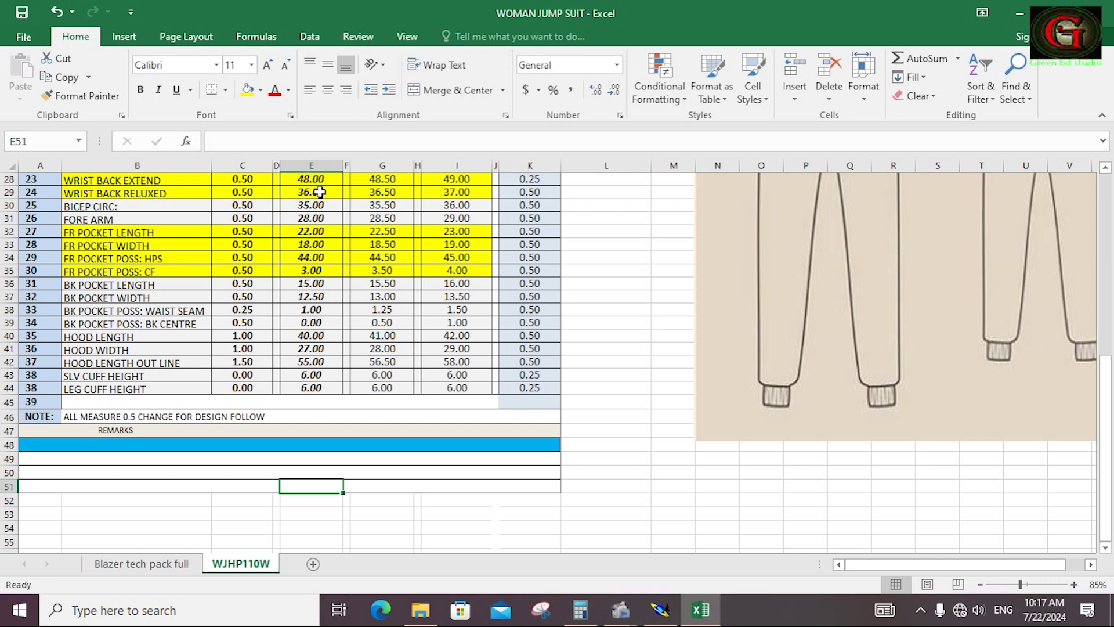
{"action": "left_click", "coordinate": [658, 620]}
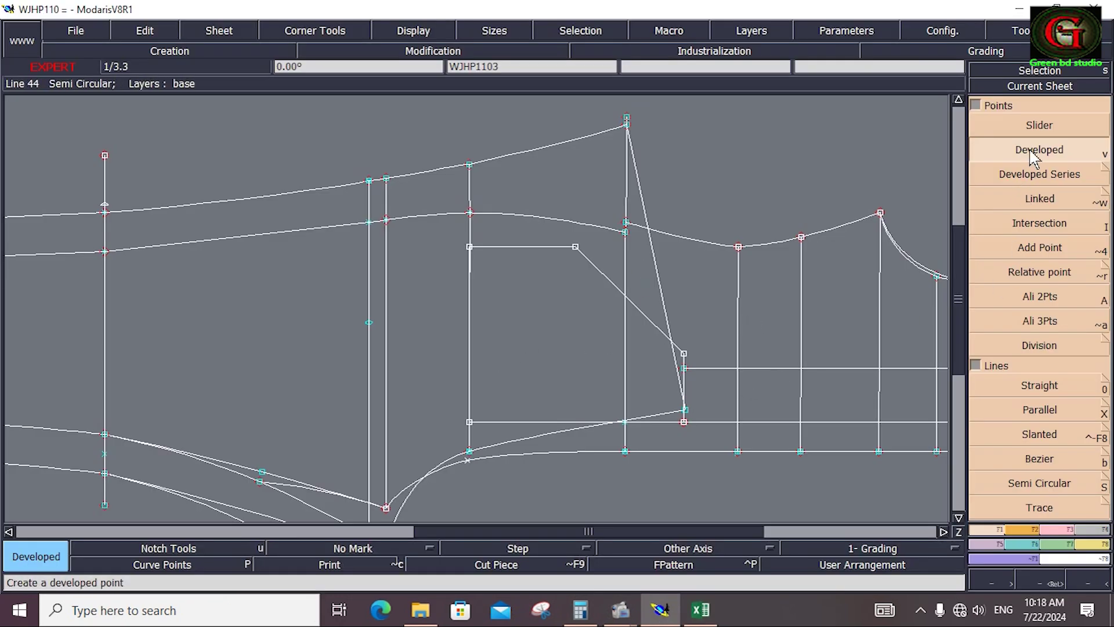
Divide the slanted pocket line into 2 equal parts to add a midpoint
{"action": "key", "text": "underscore"}
{"action": "left_click", "coordinate": [648, 207]}
{"action": "left_click", "coordinate": [627, 124]}
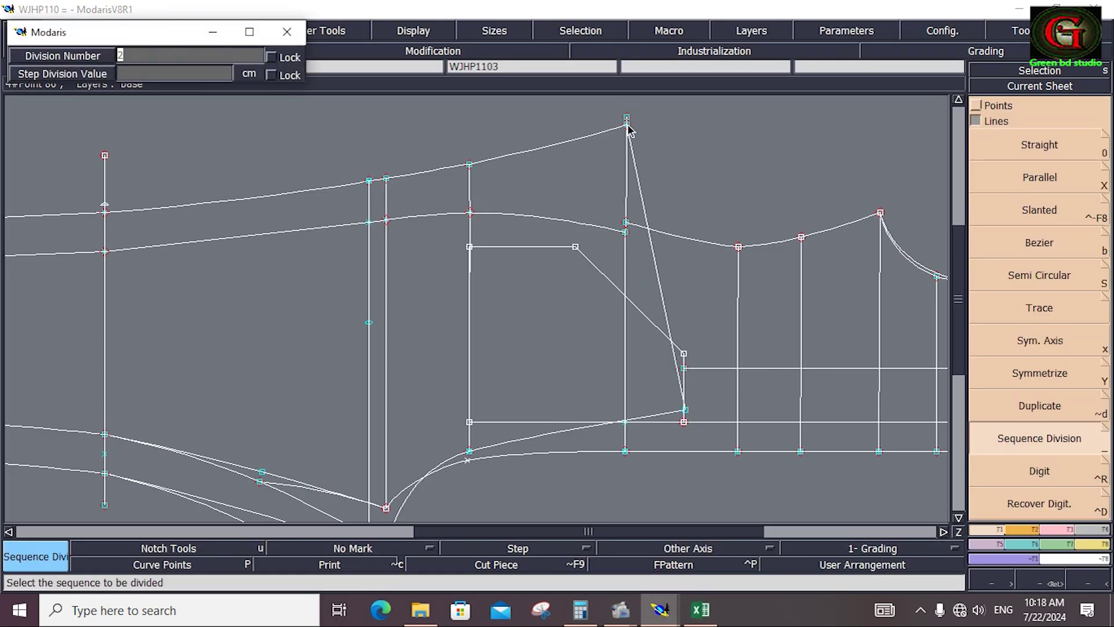
{"action": "key", "text": "Return"}
{"action": "key", "text": "i"}
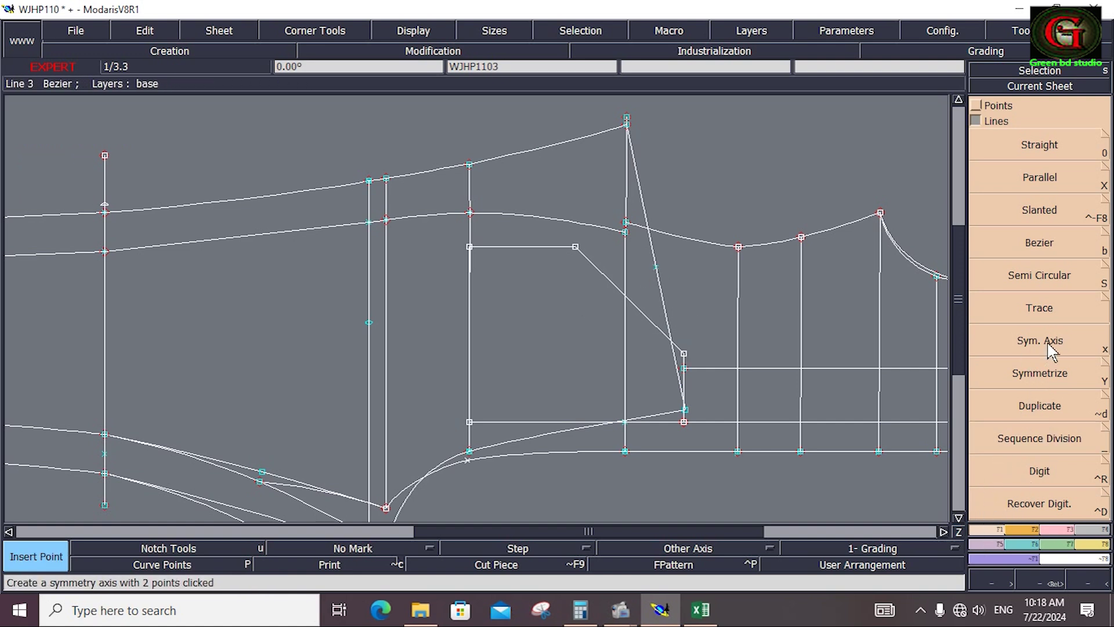
Start a parallel to the slanted pocket line with distance 5.462, then switch to the Excel workbook
{"action": "left_click", "coordinate": [976, 106]}
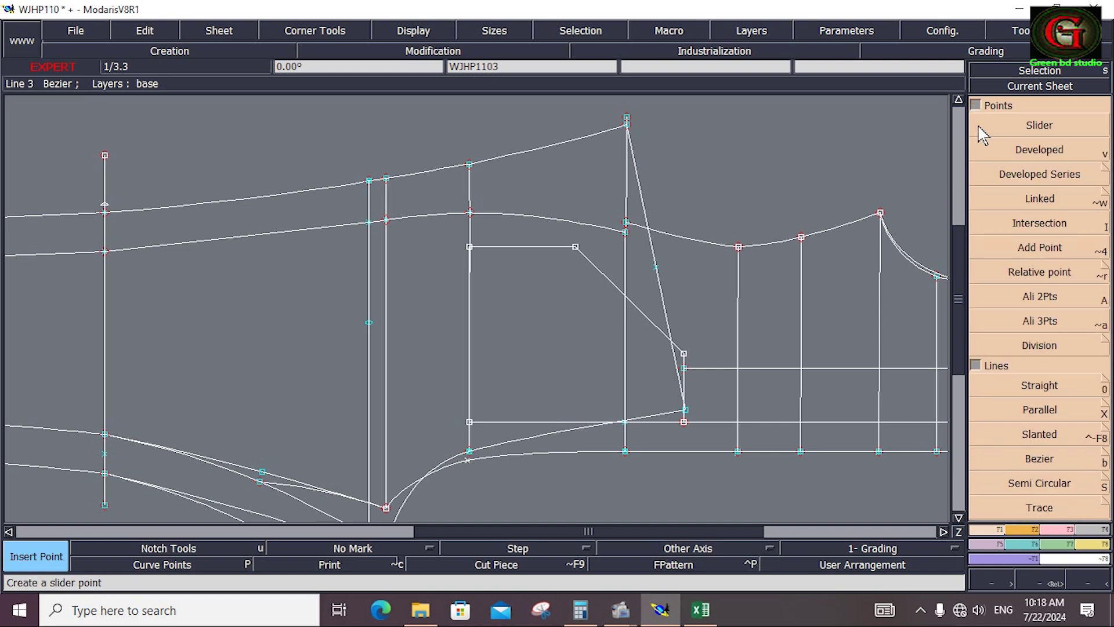
{"action": "left_click", "coordinate": [1040, 410]}
{"action": "left_click", "coordinate": [660, 292]}
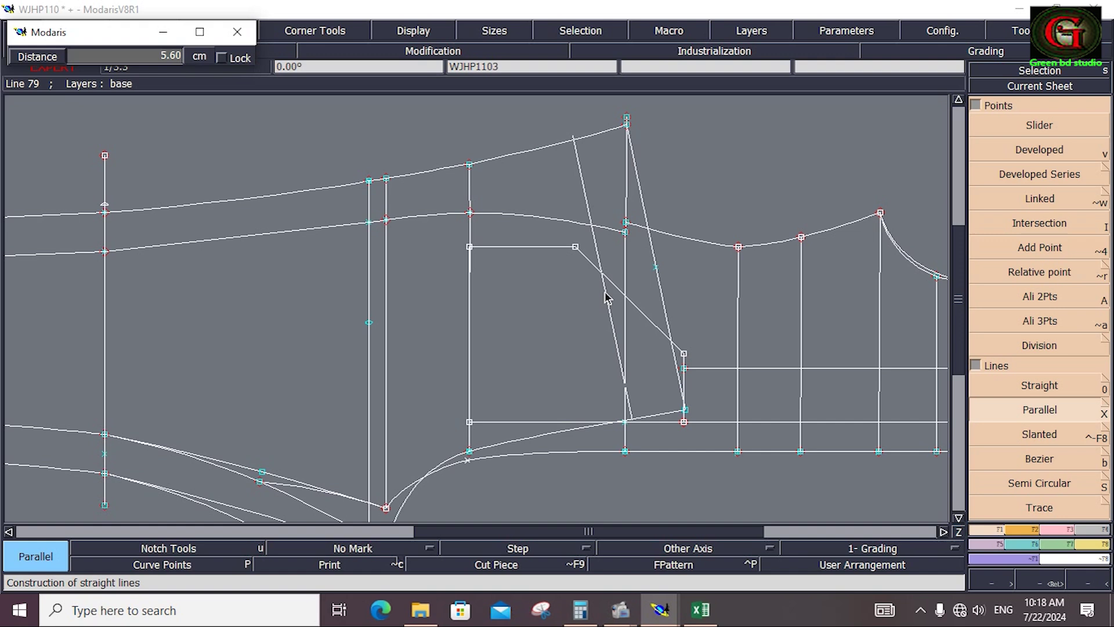
{"action": "type", "text": "5.46"}
{"action": "type", "text": "2."}
{"action": "left_click", "coordinate": [697, 608]}
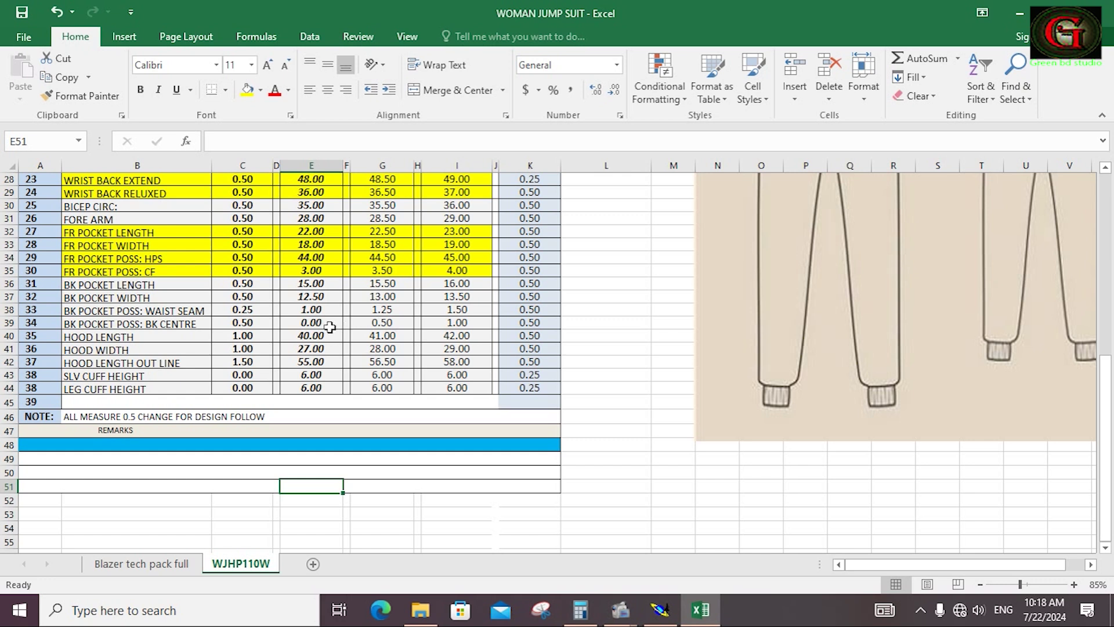
Change E38 (BK POCKET POSS: WAIST SEAM) to 2.75, correcting an initial 2.5 entry
{"action": "key", "text": "Up"}
{"action": "key", "text": "Up"}
{"action": "left_click", "coordinate": [313, 311]}
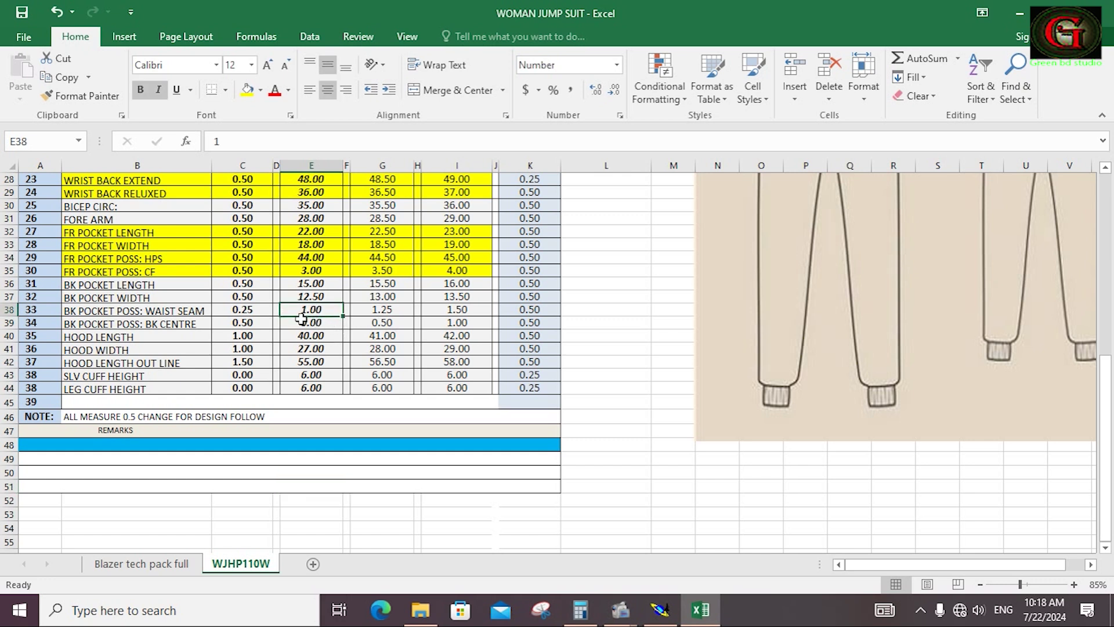
{"action": "type", "text": "2.5"}
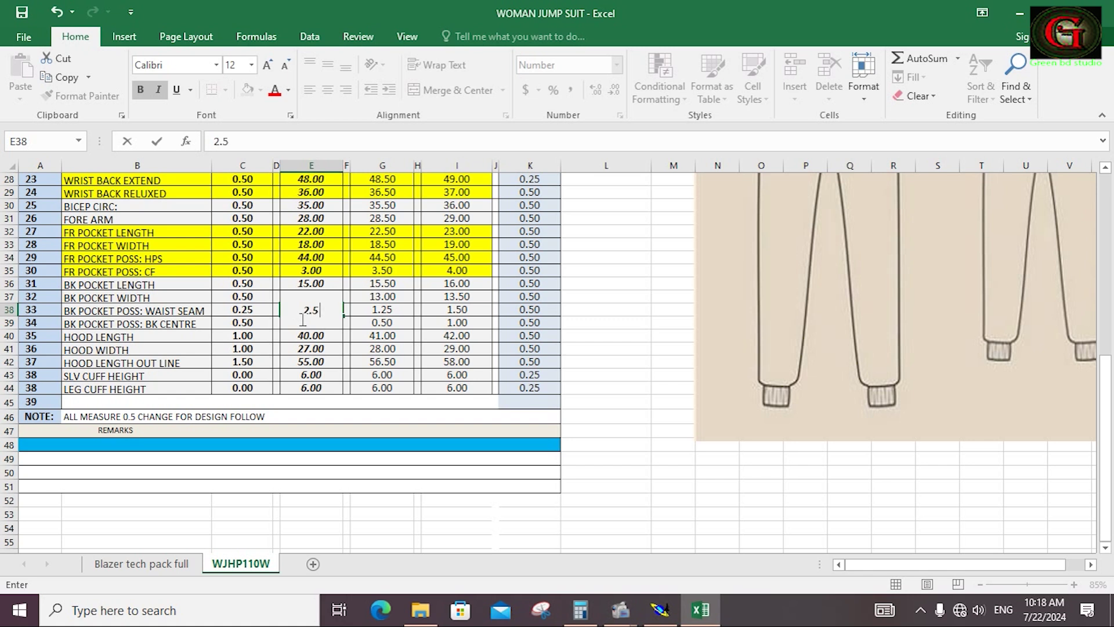
{"action": "key", "text": "Return"}
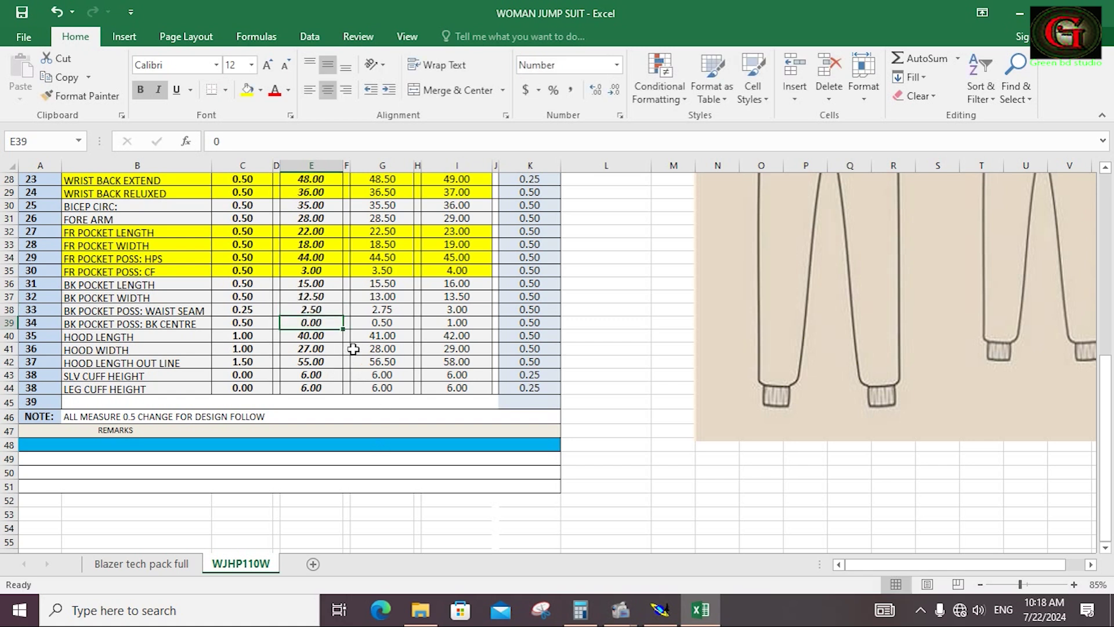
{"action": "left_click", "coordinate": [321, 311]}
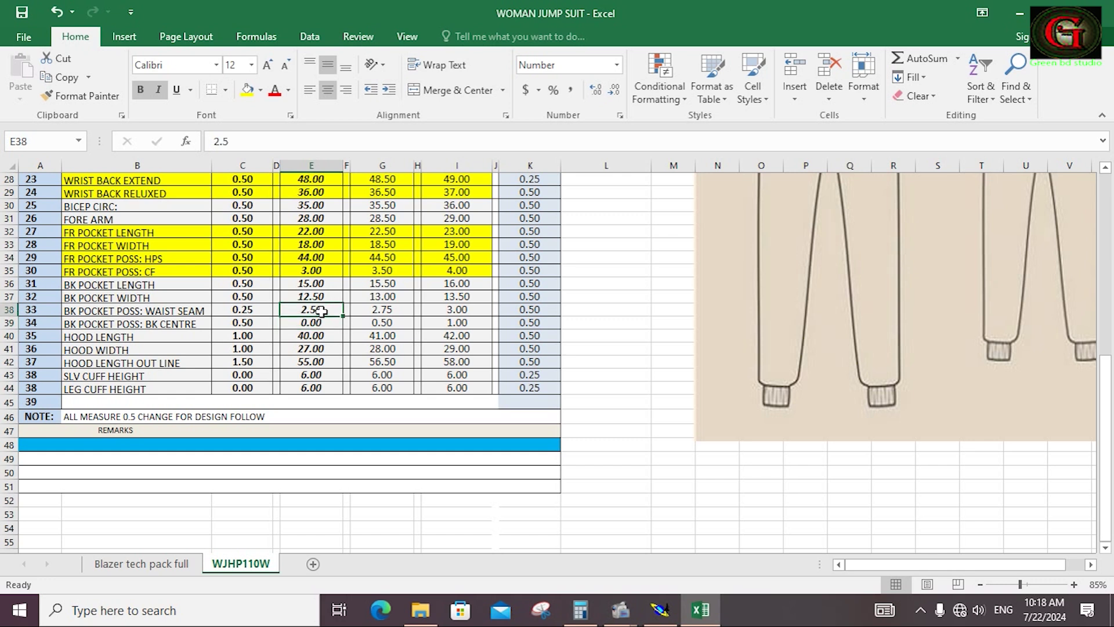
{"action": "type", "text": "2.75"}
{"action": "key", "text": "Return"}
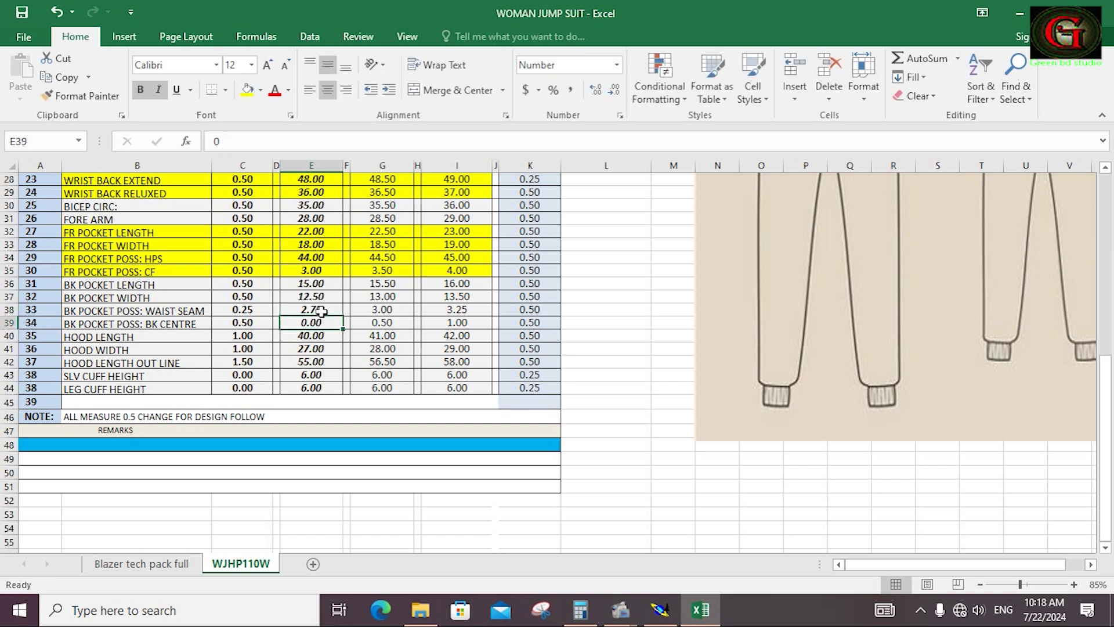
{"action": "left_click", "coordinate": [319, 348]}
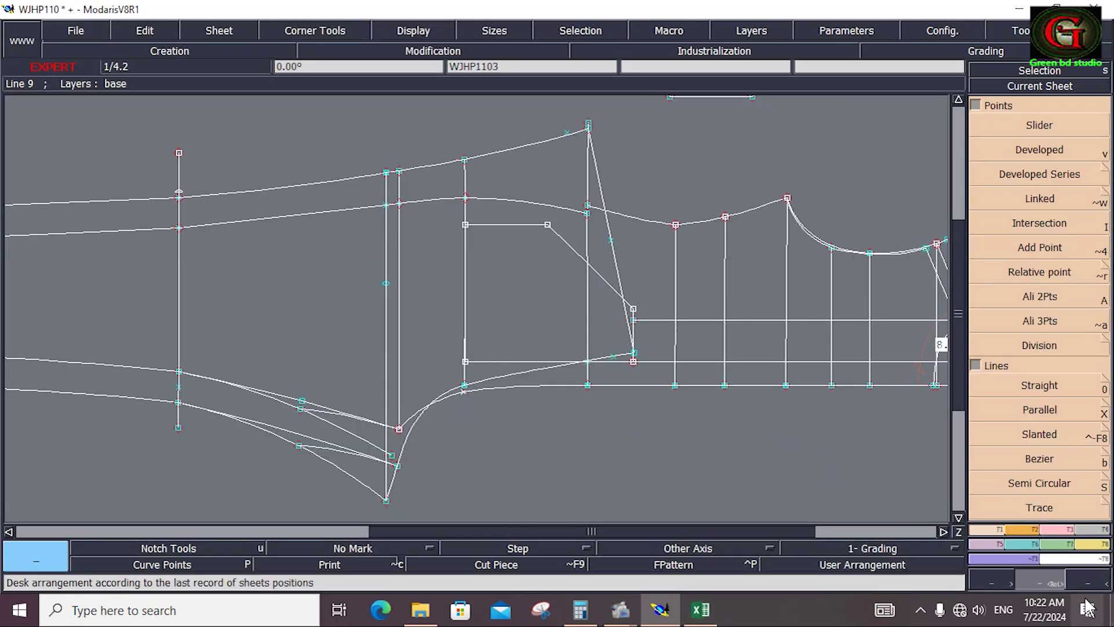
Create a parallel to the slanted front edge offset by 2.75 cm
{"action": "left_click", "coordinate": [1039, 413]}
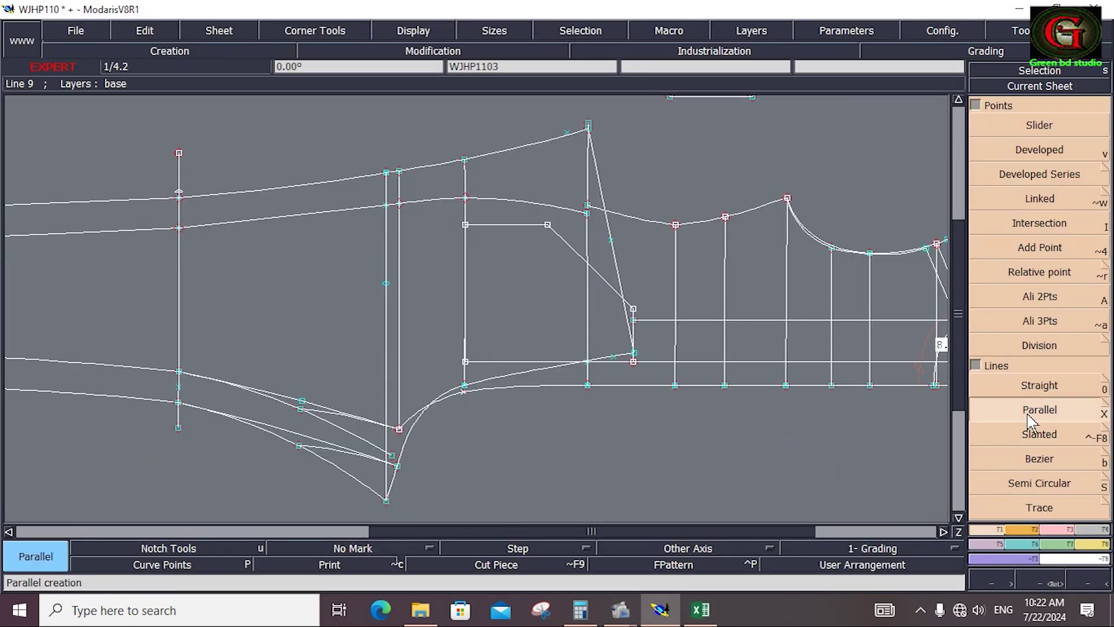
{"action": "left_click", "coordinate": [615, 262]}
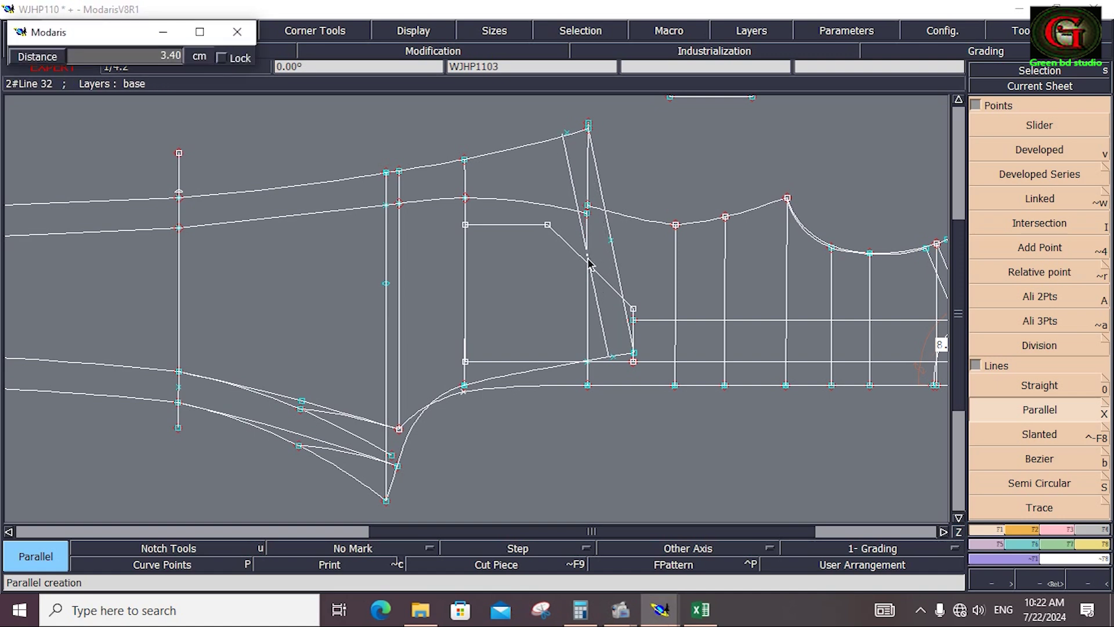
{"action": "type", "text": "1.00"}
{"action": "type", "text": "2.75"}
{"action": "key", "text": "Return"}
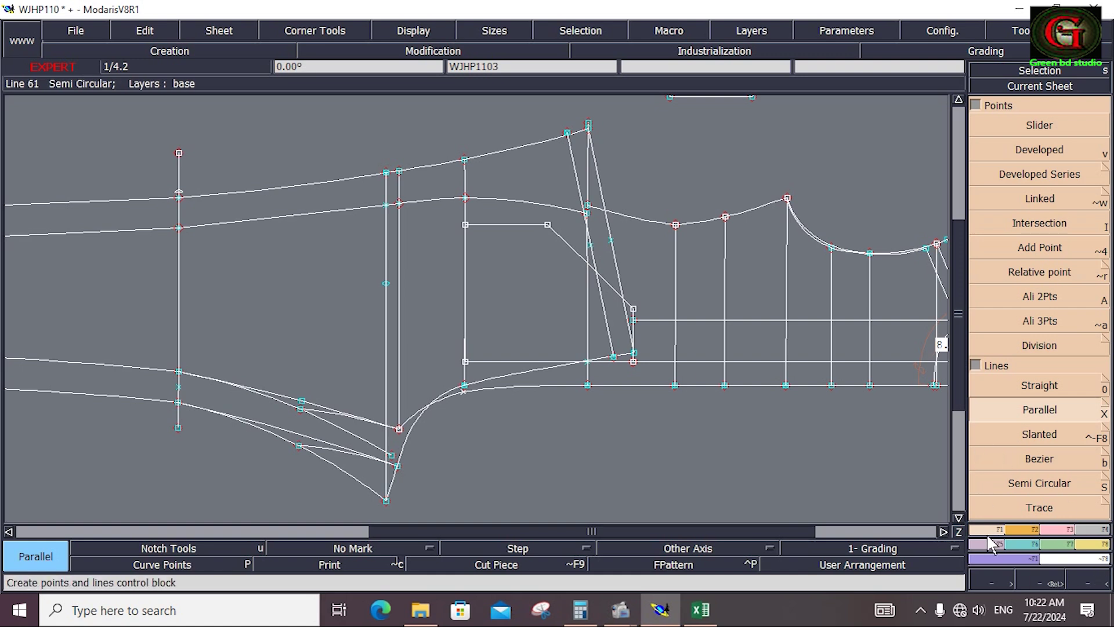
Add developed points 6 cm along the new parallel line
{"action": "left_click", "coordinate": [1037, 152]}
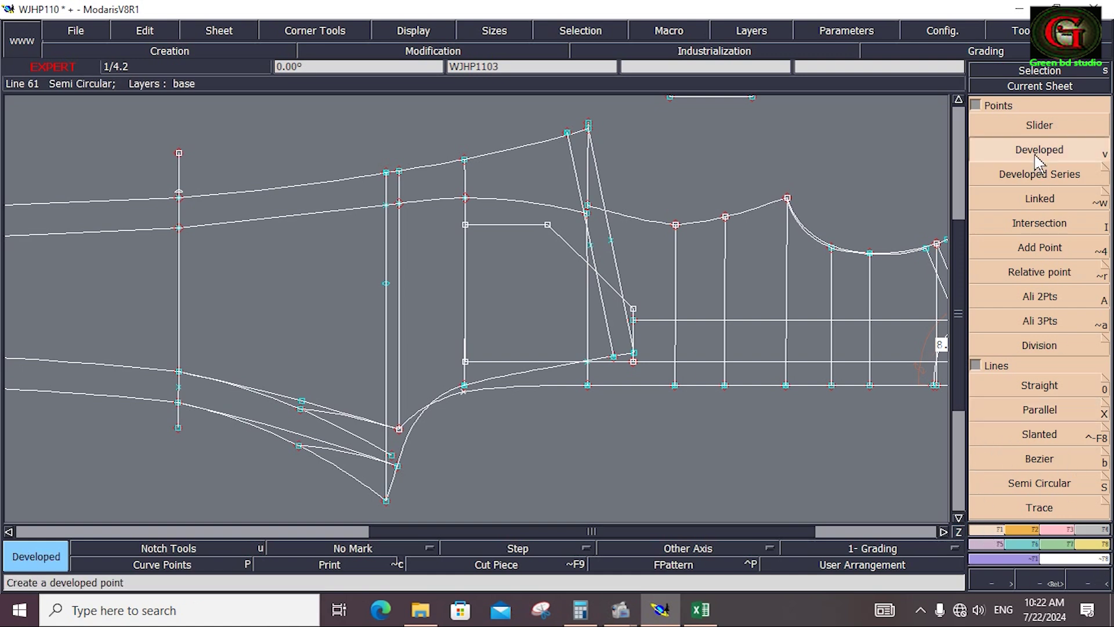
{"action": "left_click", "coordinate": [593, 249]}
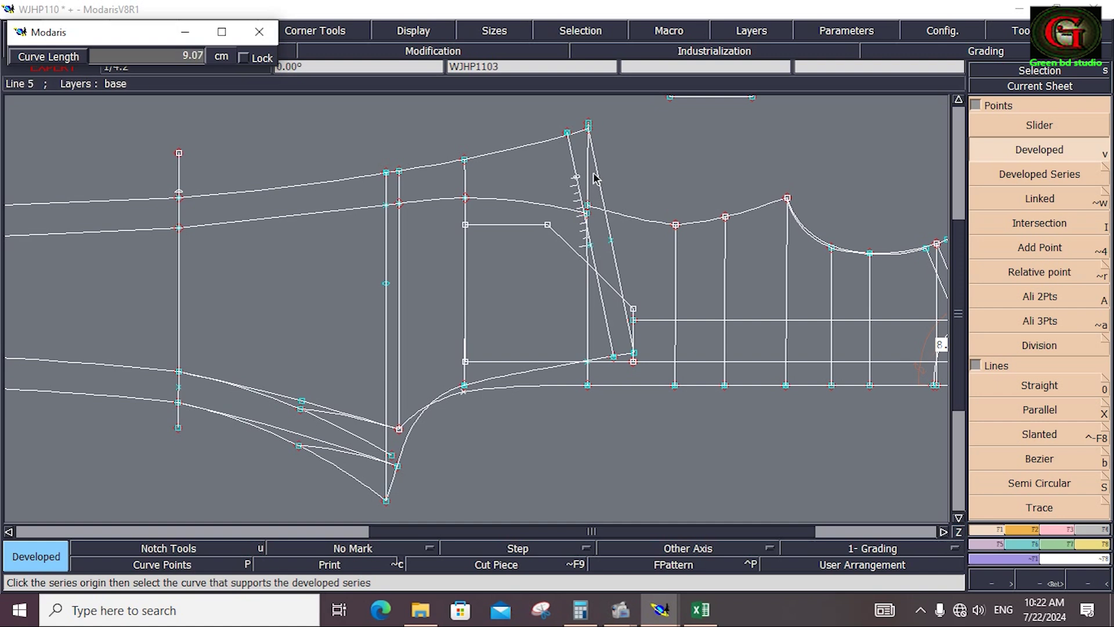
{"action": "type", "text": "6"}
{"action": "key", "text": "Return"}
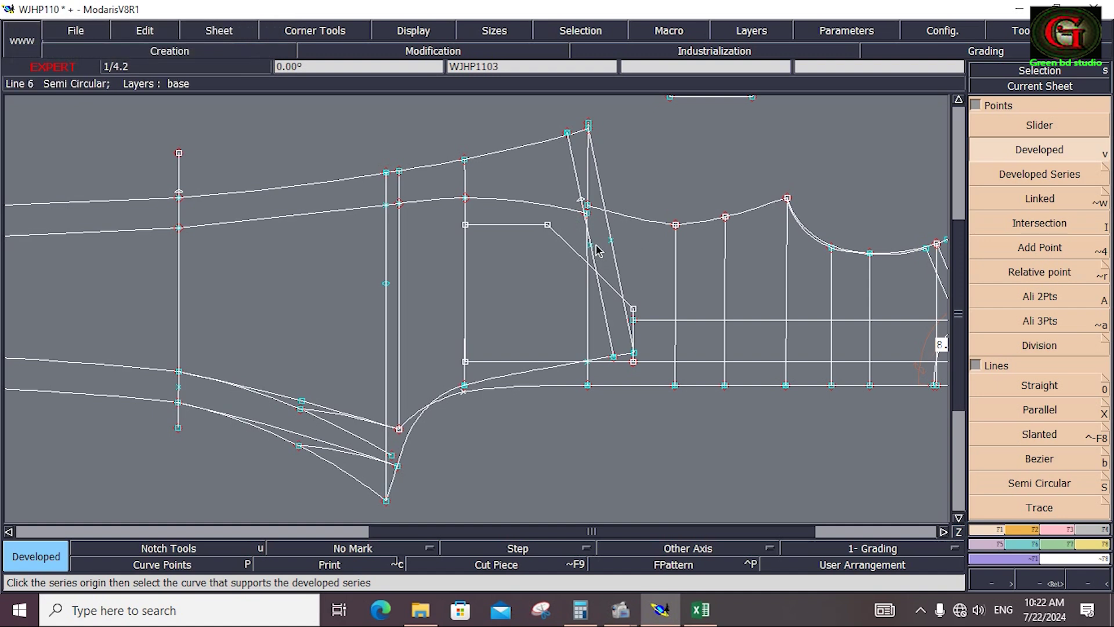
{"action": "left_click", "coordinate": [596, 251]}
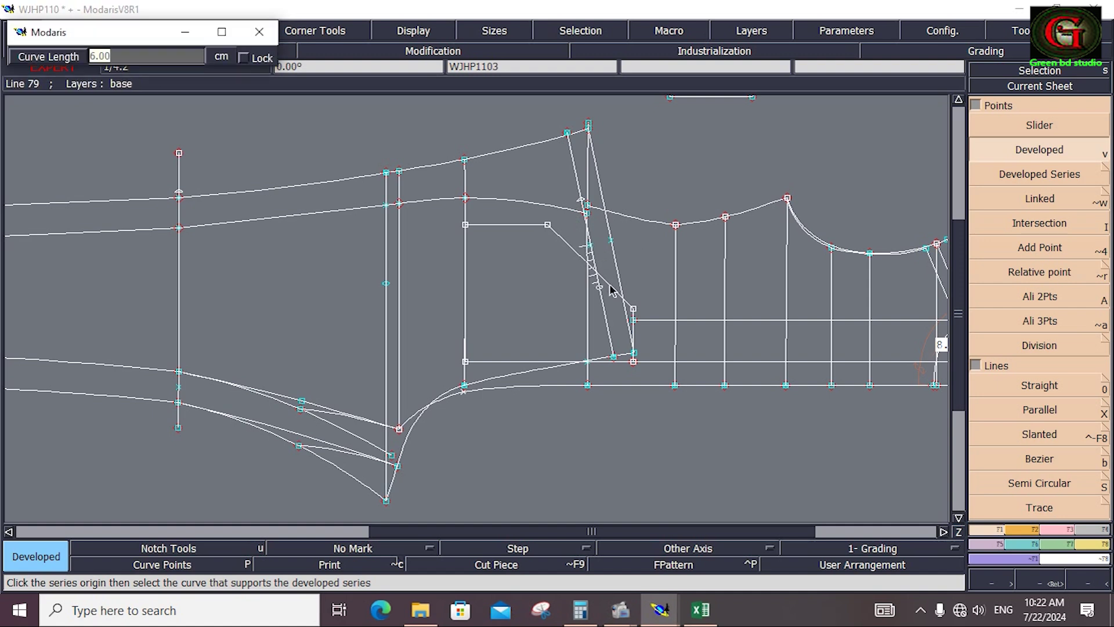
{"action": "key", "text": "Return"}
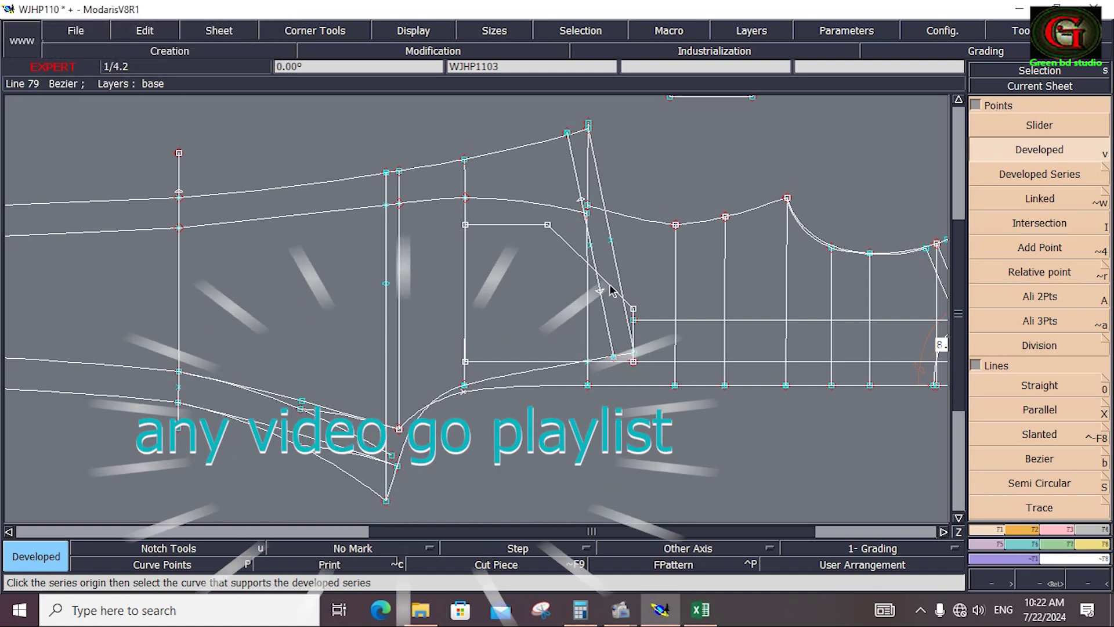
Trim the parallel line to a short segment using Section and Deletion
{"action": "left_click", "coordinate": [1067, 529]}
{"action": "left_click", "coordinate": [1038, 434]}
{"action": "left_click", "coordinate": [1040, 410]}
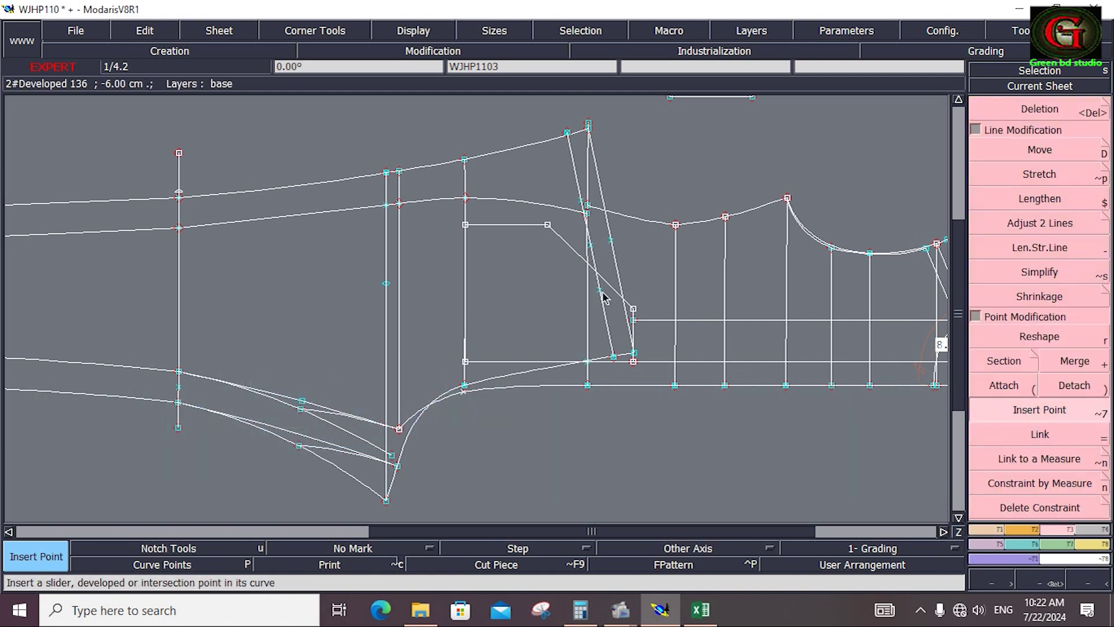
{"action": "left_click", "coordinate": [1019, 364]}
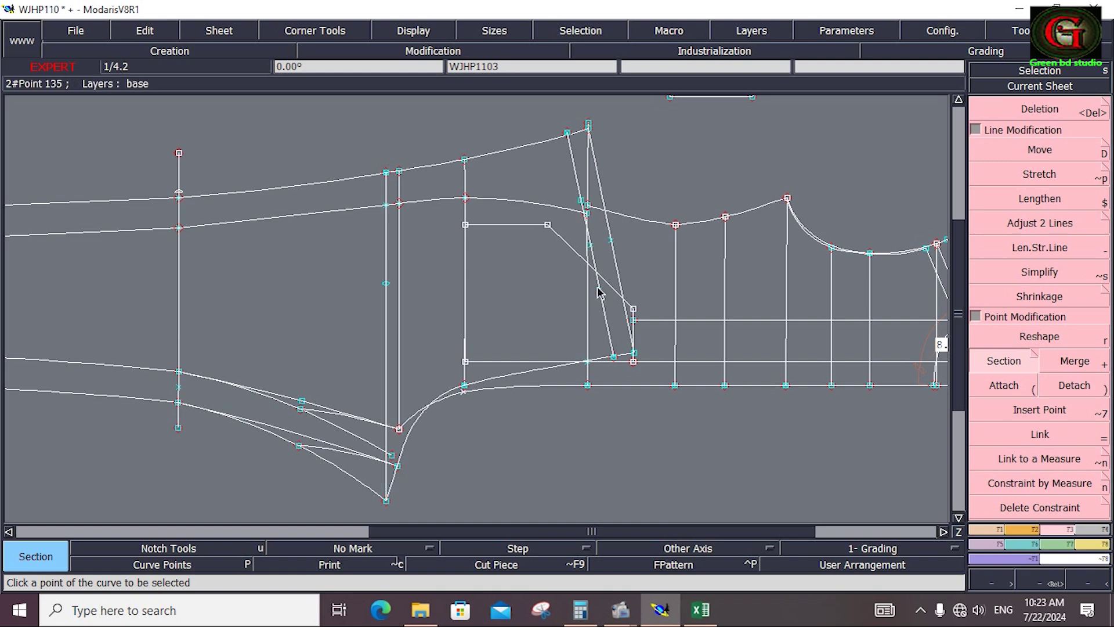
{"action": "key", "text": "Delete"}
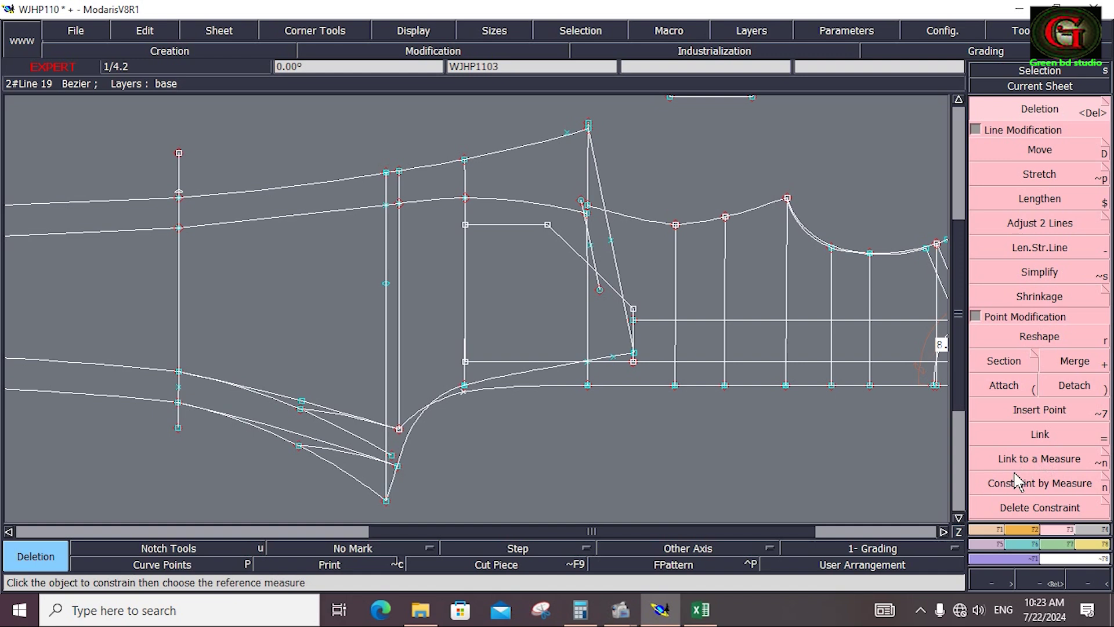
{"action": "left_click", "coordinate": [995, 529]}
Add parallels to the pocket line at 1 cm and 15 cm to form the rectangle sides
{"action": "left_click", "coordinate": [1024, 414]}
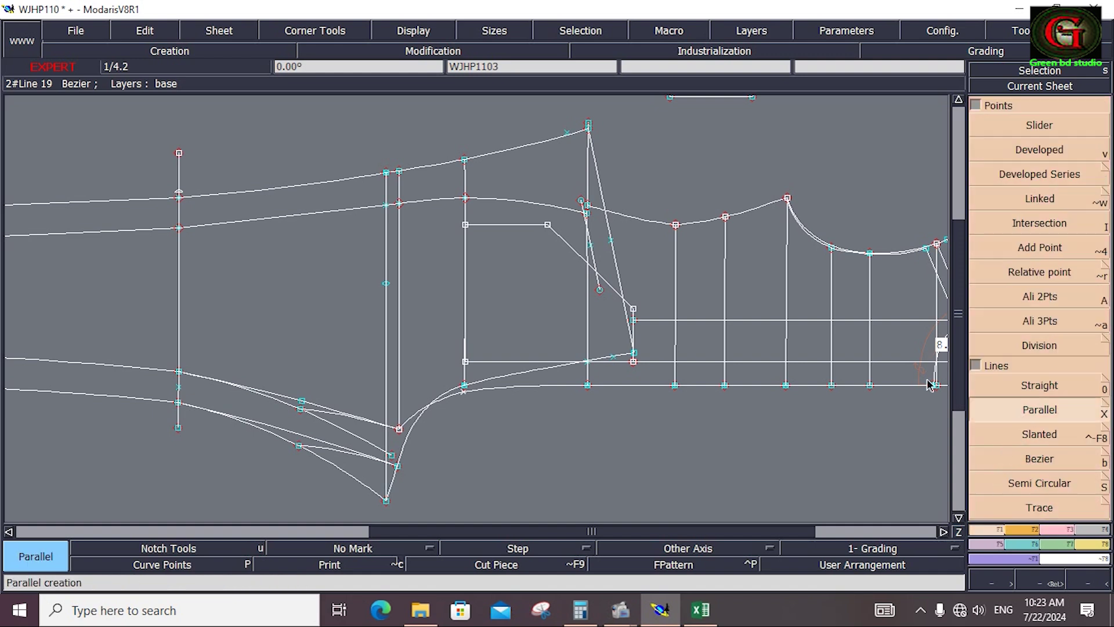
{"action": "left_click", "coordinate": [594, 258]}
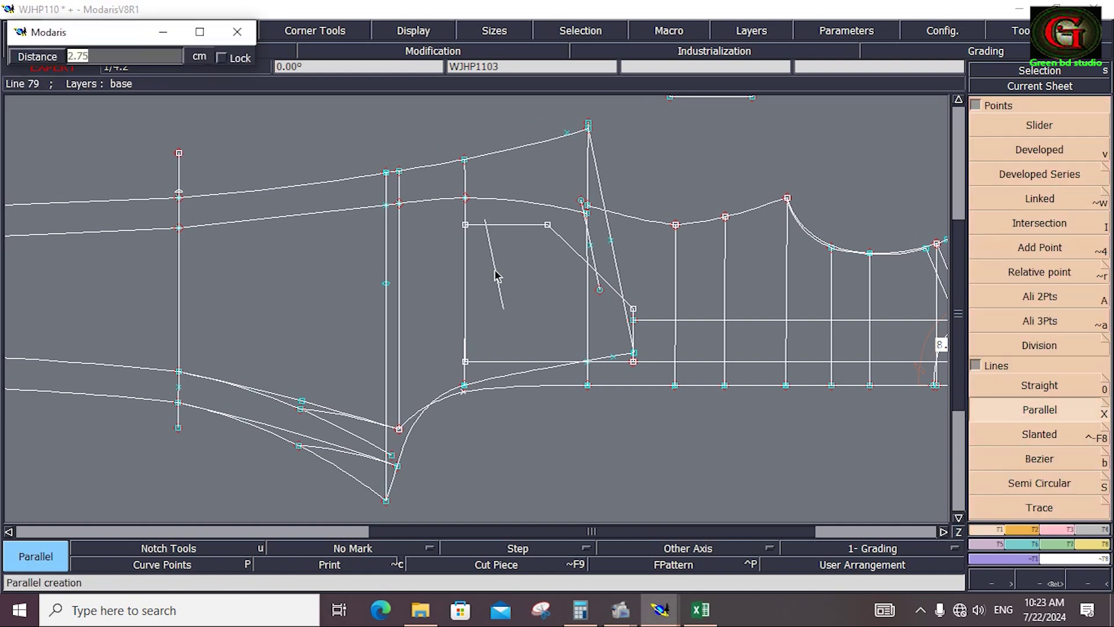
{"action": "type", "text": "15"}
{"action": "key", "text": "Return"}
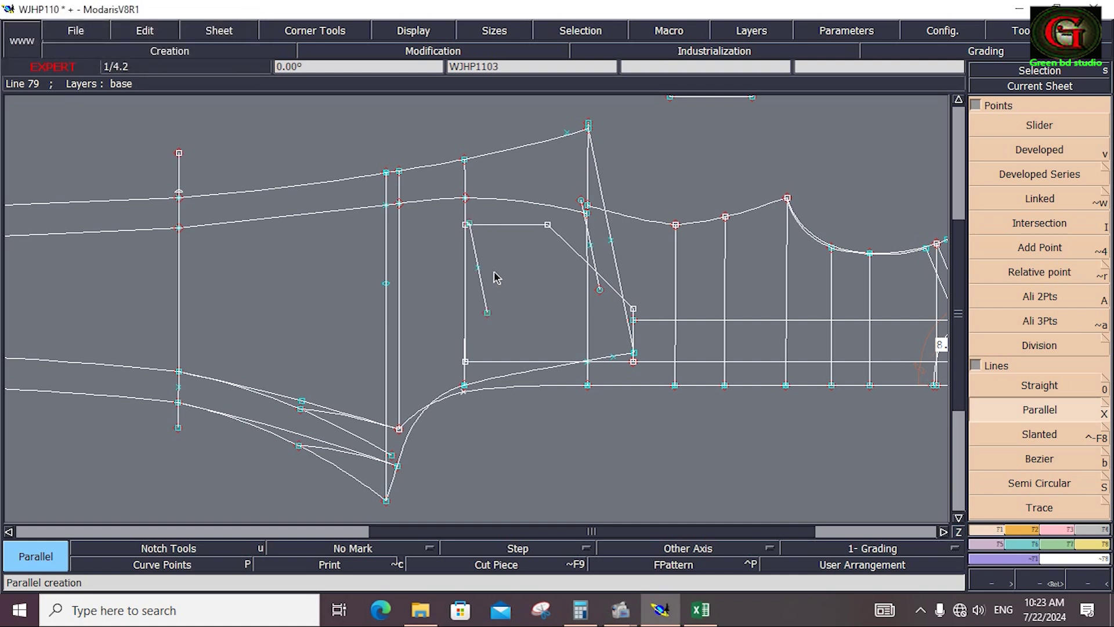
{"action": "left_click", "coordinate": [482, 293]}
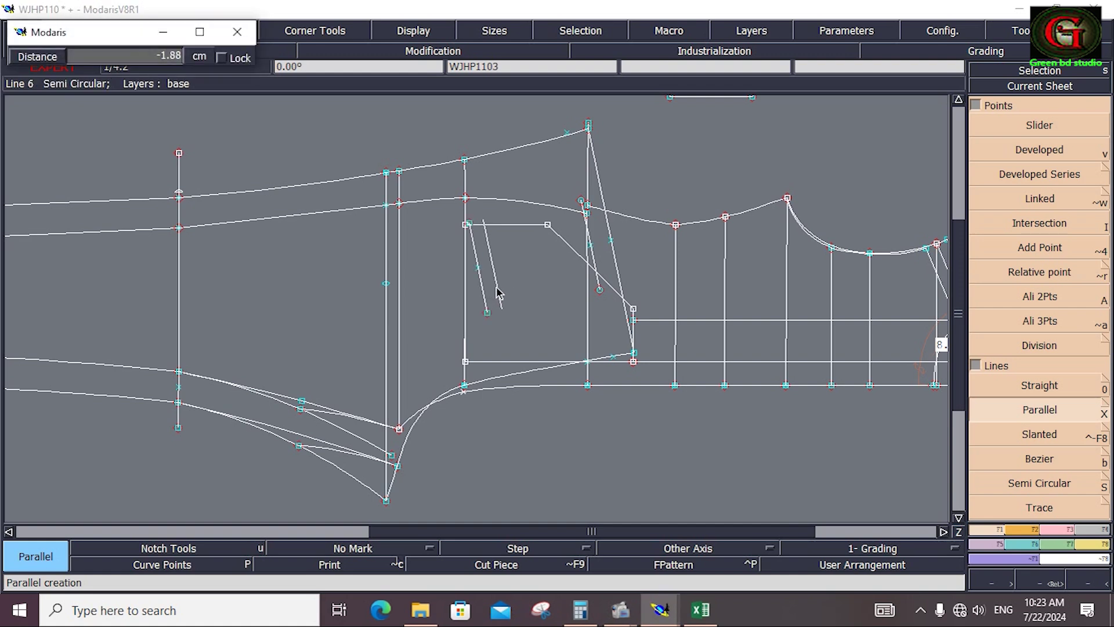
{"action": "type", "text": "15.00"}
{"action": "type", "text": "-2"}
{"action": "key", "text": "Return"}
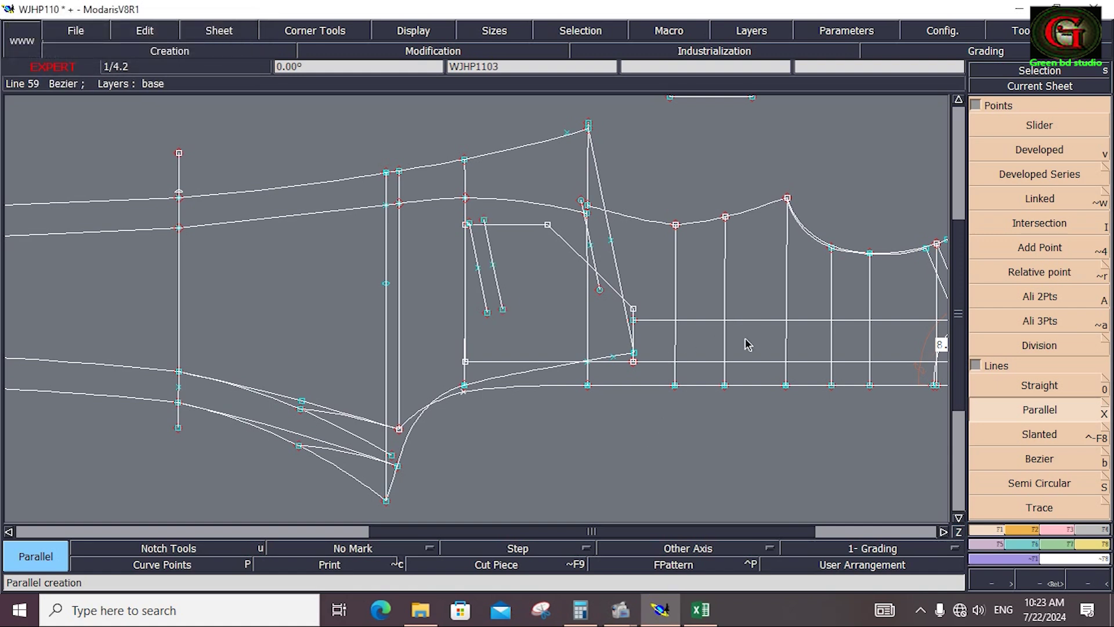
Join the parallels' lower ends and offset the pocket bag edges by 1 cm
{"action": "key", "text": "b"}
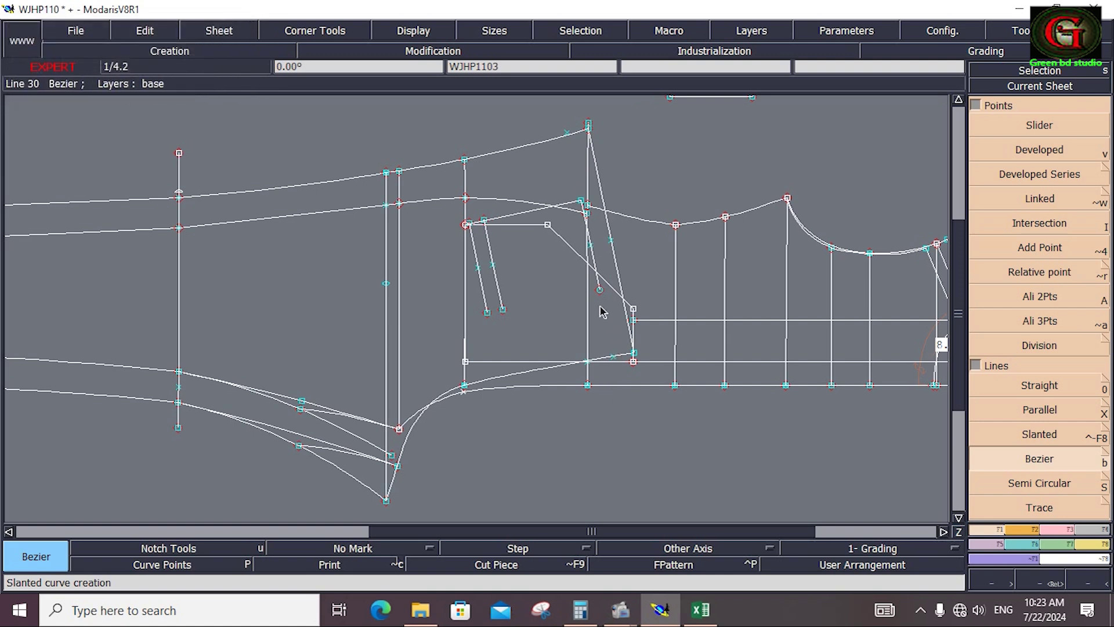
{"action": "left_click", "coordinate": [599, 290]}
{"action": "key", "text": "x"}
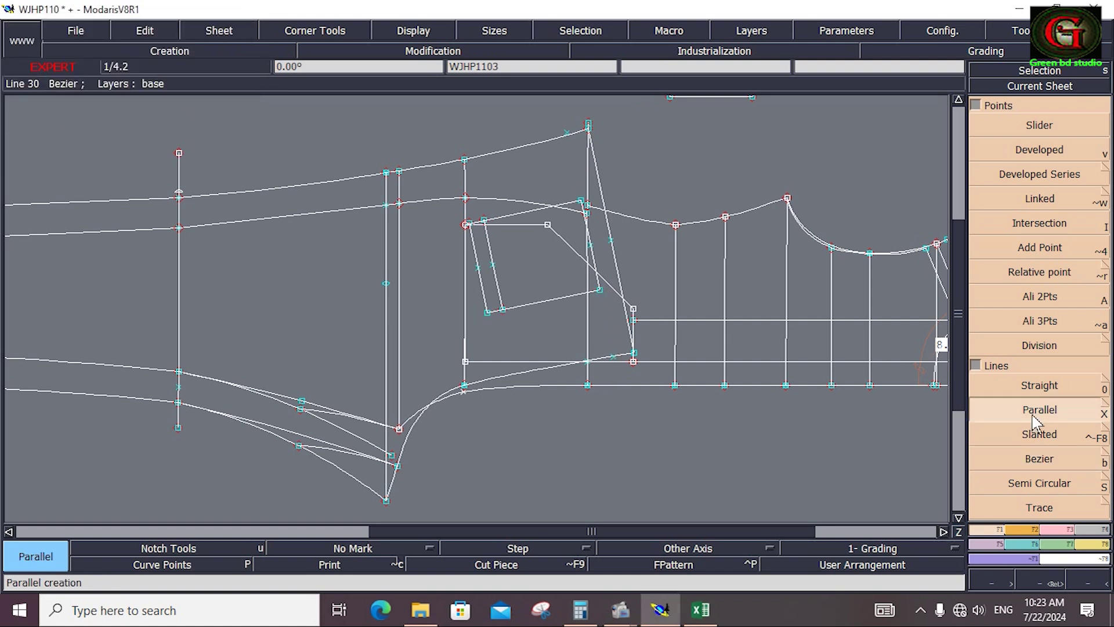
{"action": "left_click", "coordinate": [531, 224]}
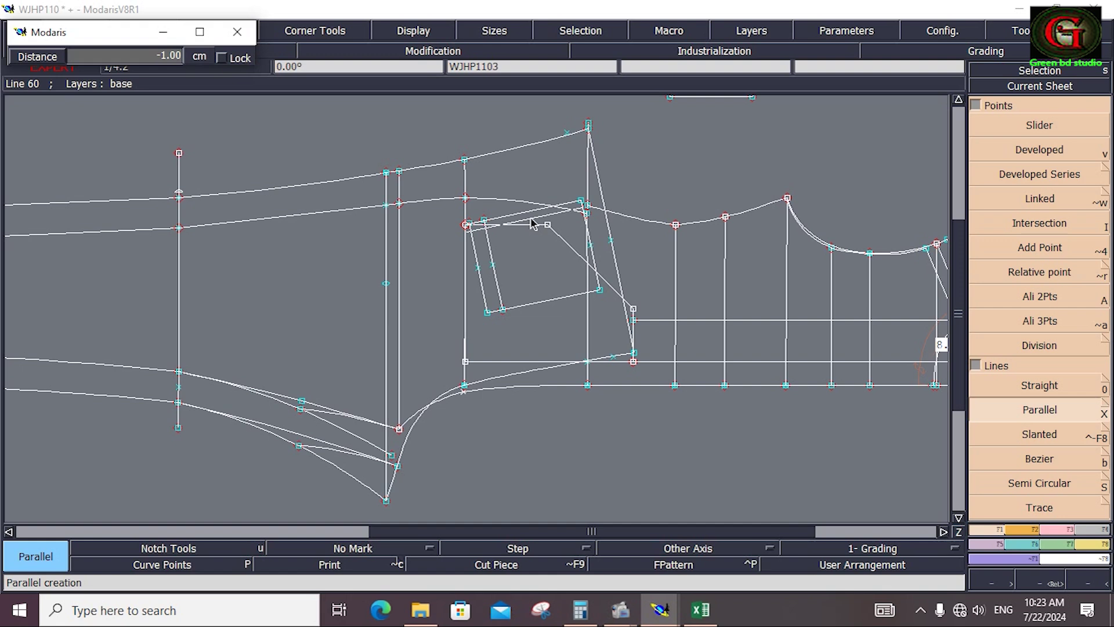
{"action": "type", "text": "1.00-0.49"}
{"action": "key", "text": "Return"}
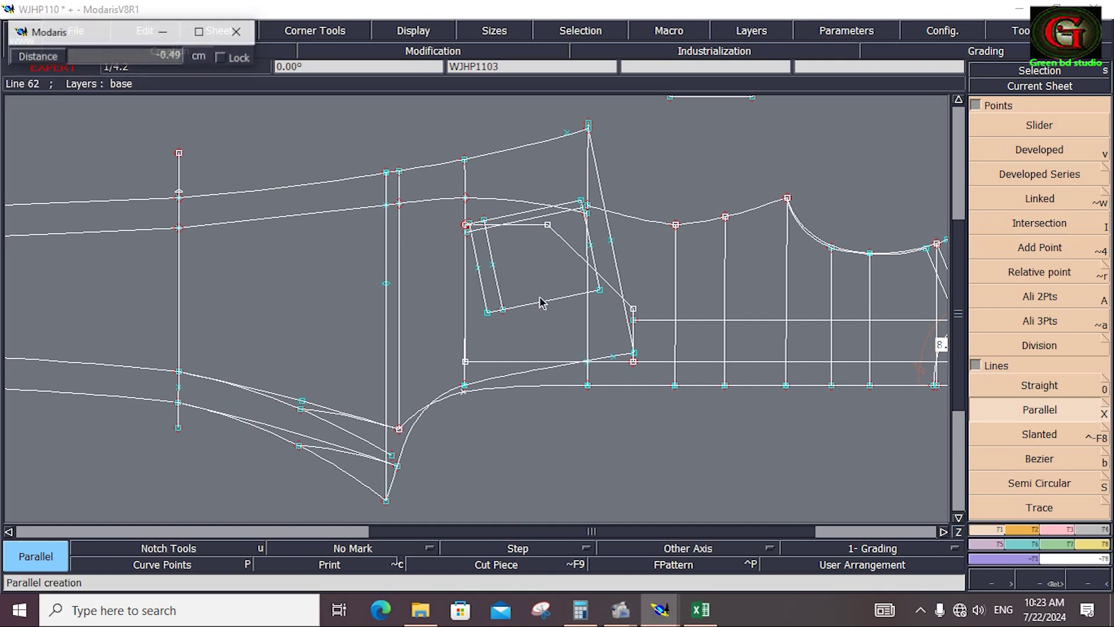
{"action": "left_click", "coordinate": [540, 301]}
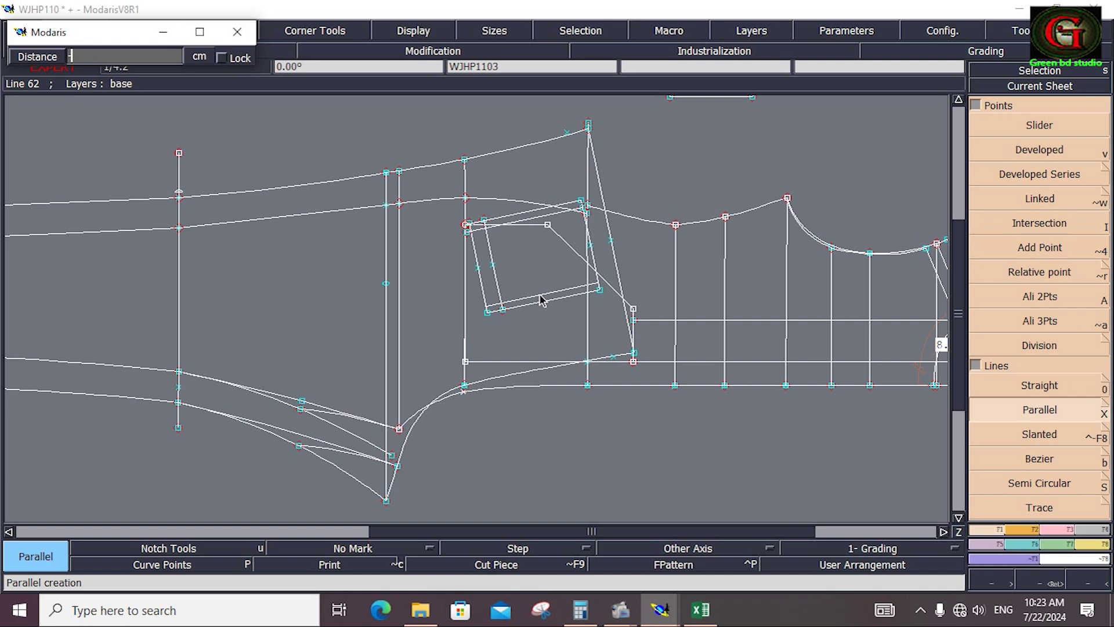
{"action": "type", "text": "1.00"}
{"action": "key", "text": "Return"}
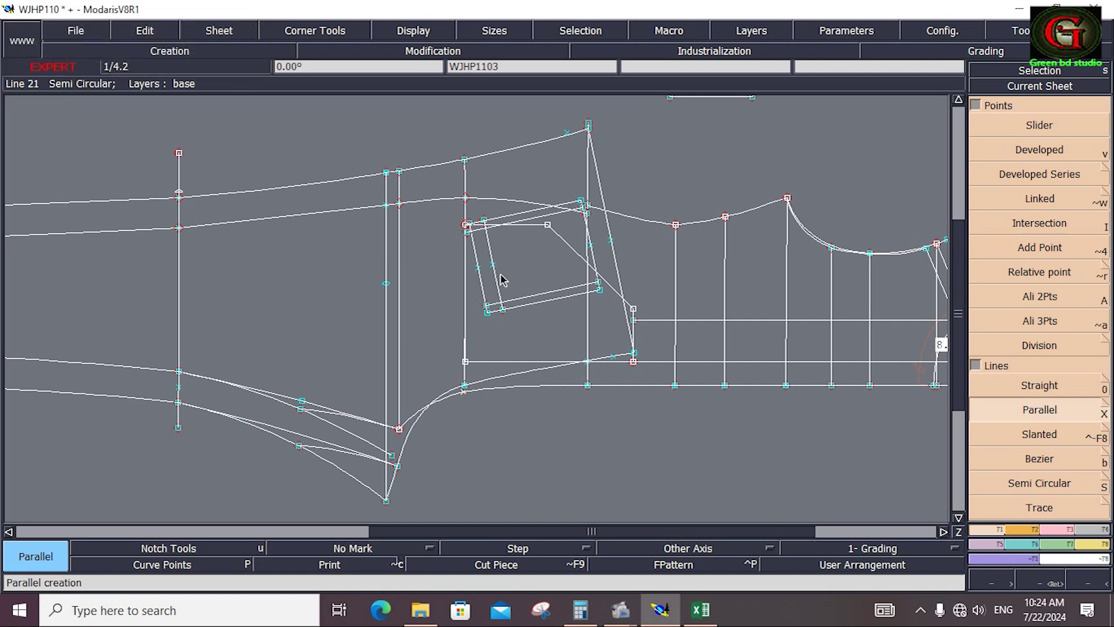
{"action": "key", "text": "z"}
{"action": "left_click_drag", "start_coordinate": [463, 224], "coordinate": [592, 298]}
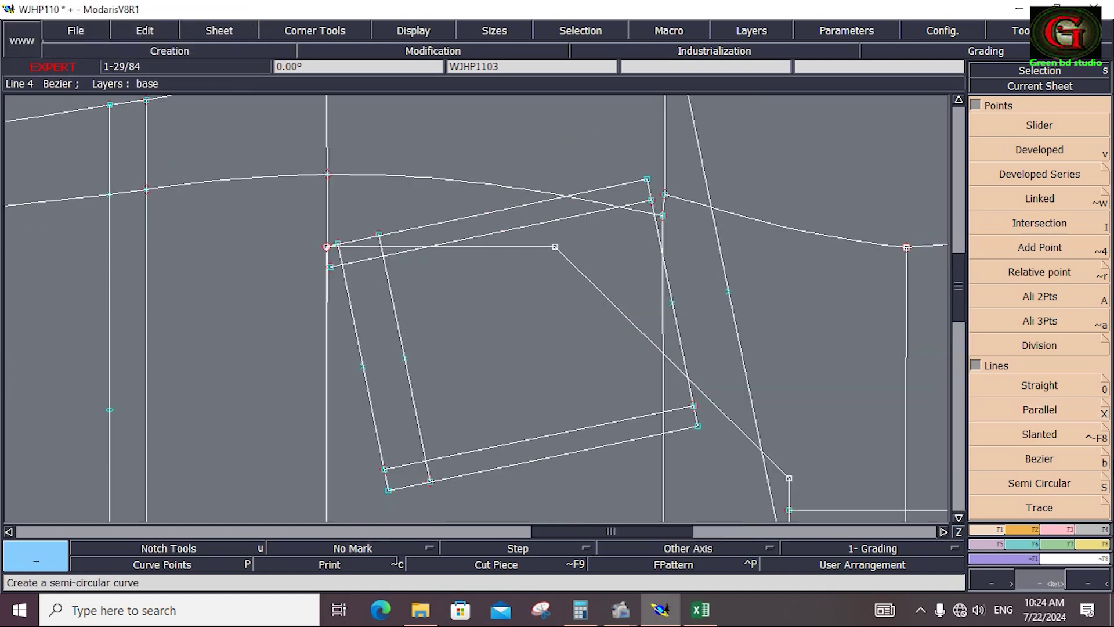
Draw new pocket bag lines between the pocket corners and intersection, then delete the old bottom edge
{"action": "left_click", "coordinate": [1039, 458]}
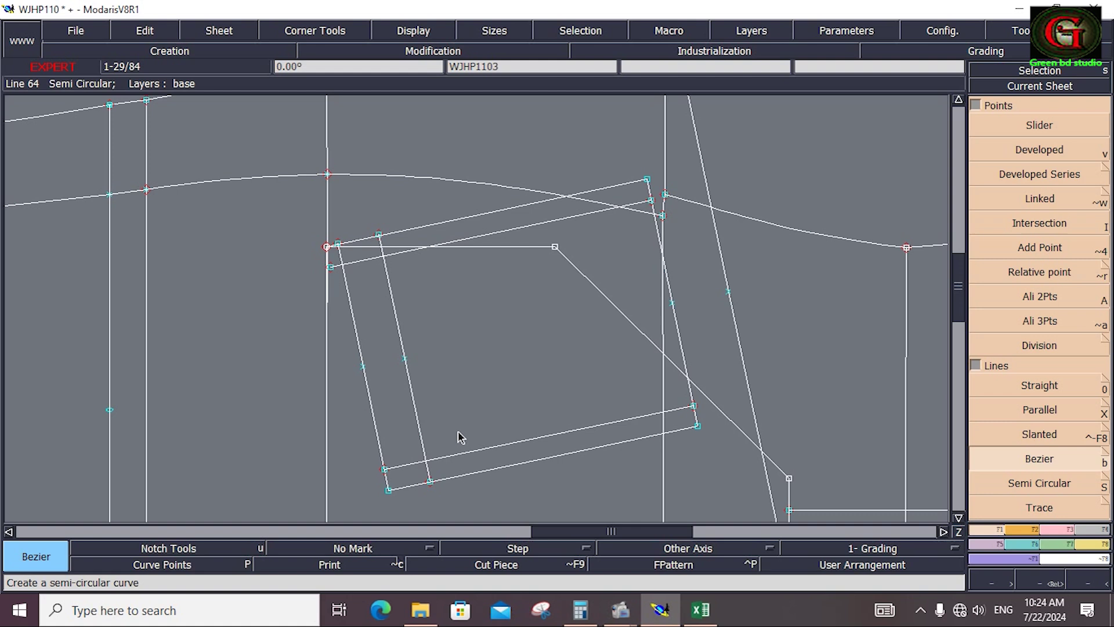
{"action": "left_click", "coordinate": [363, 367]}
{"action": "left_click", "coordinate": [427, 461]}
{"action": "left_click", "coordinate": [364, 366]}
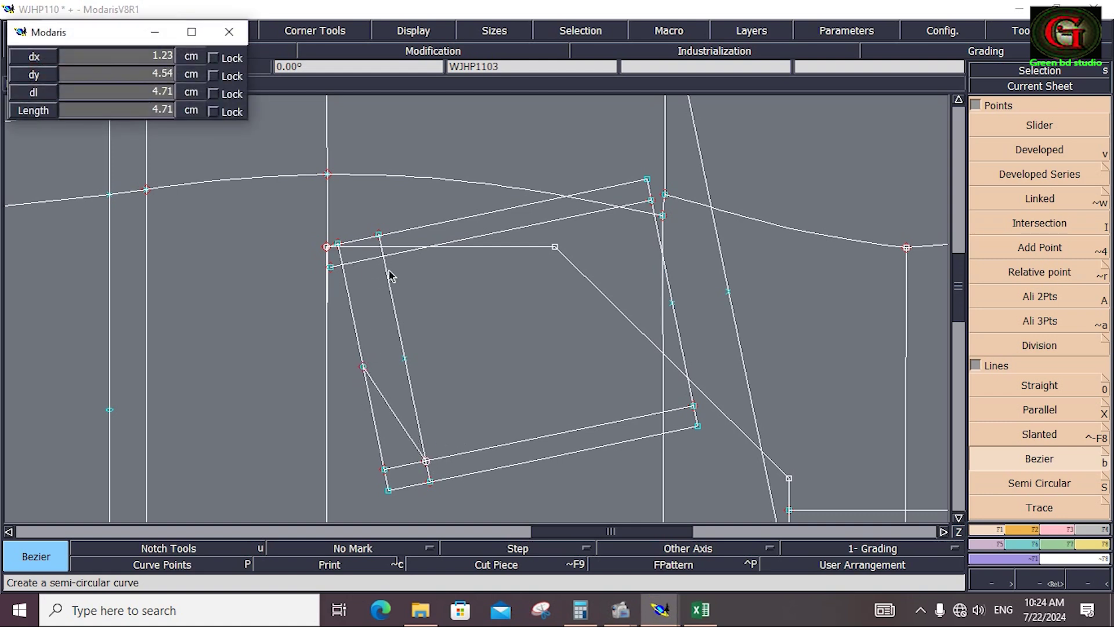
{"action": "left_click", "coordinate": [385, 258]}
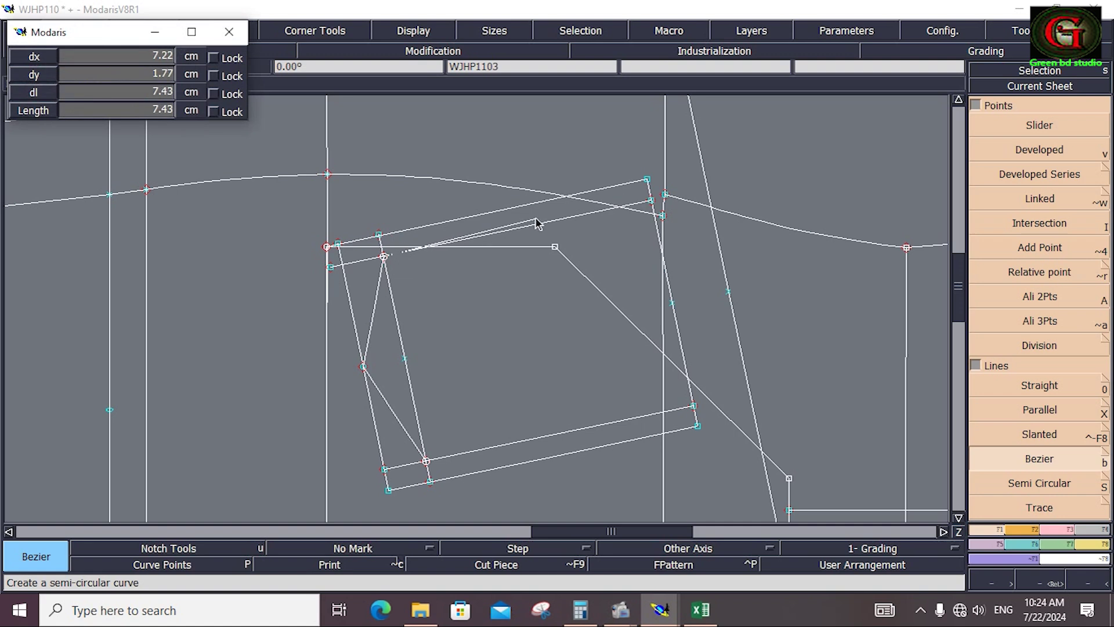
{"action": "left_click", "coordinate": [646, 181]}
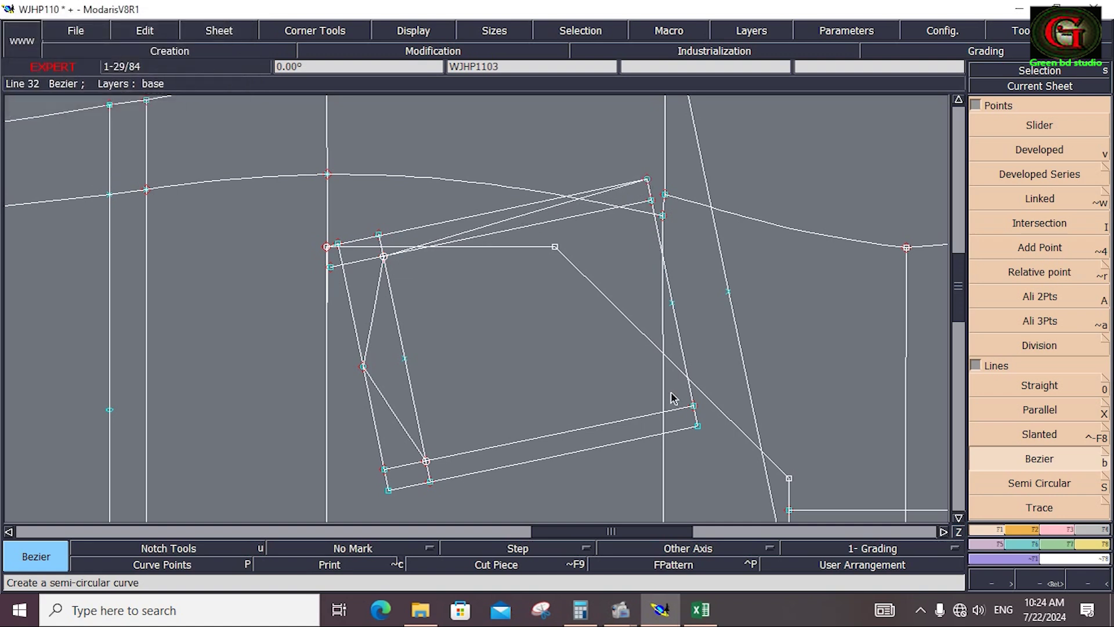
{"action": "left_click", "coordinate": [428, 462]}
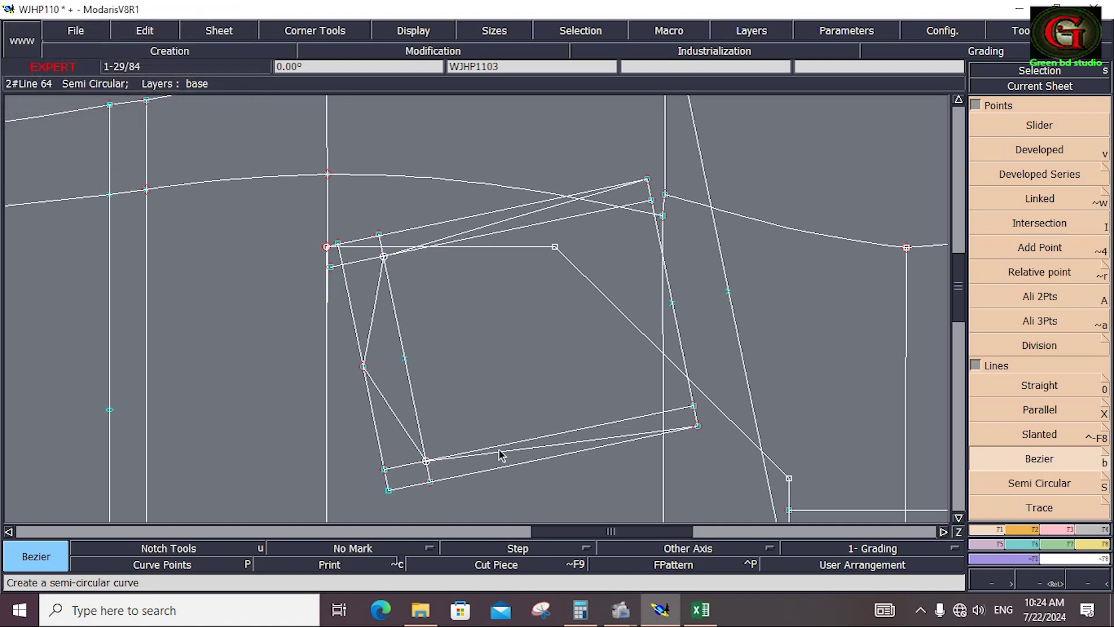
{"action": "key", "text": "Delete"}
{"action": "left_click", "coordinate": [593, 427]}
Delete the old tilted pocket's lower, side, upper and curved lines
{"action": "left_click", "coordinate": [559, 456]}
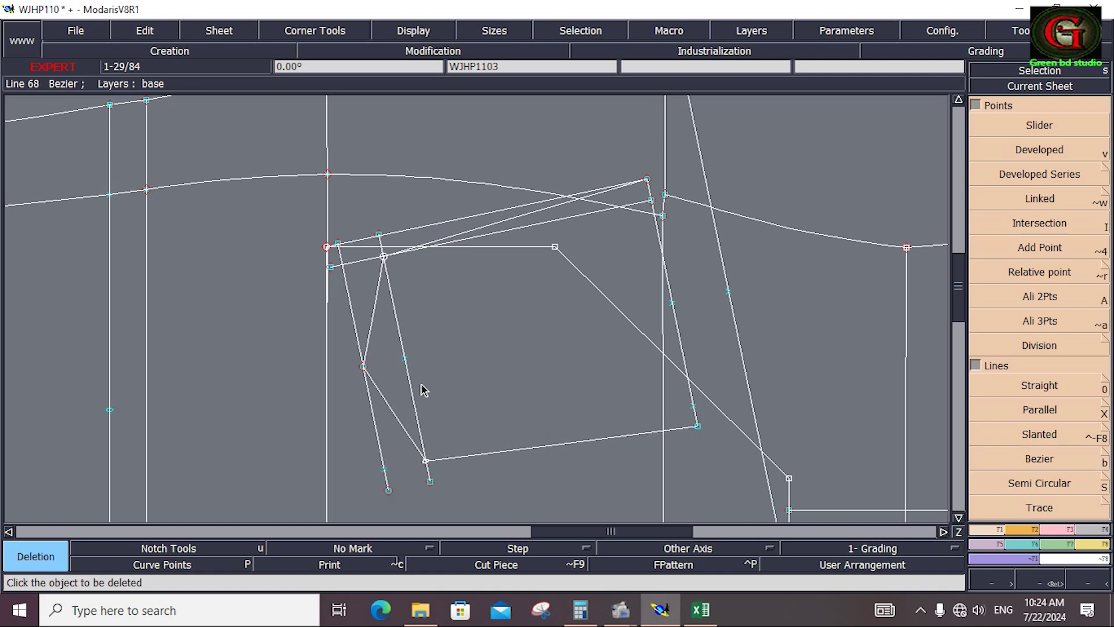
{"action": "left_click", "coordinate": [412, 337]}
{"action": "left_click", "coordinate": [506, 223]}
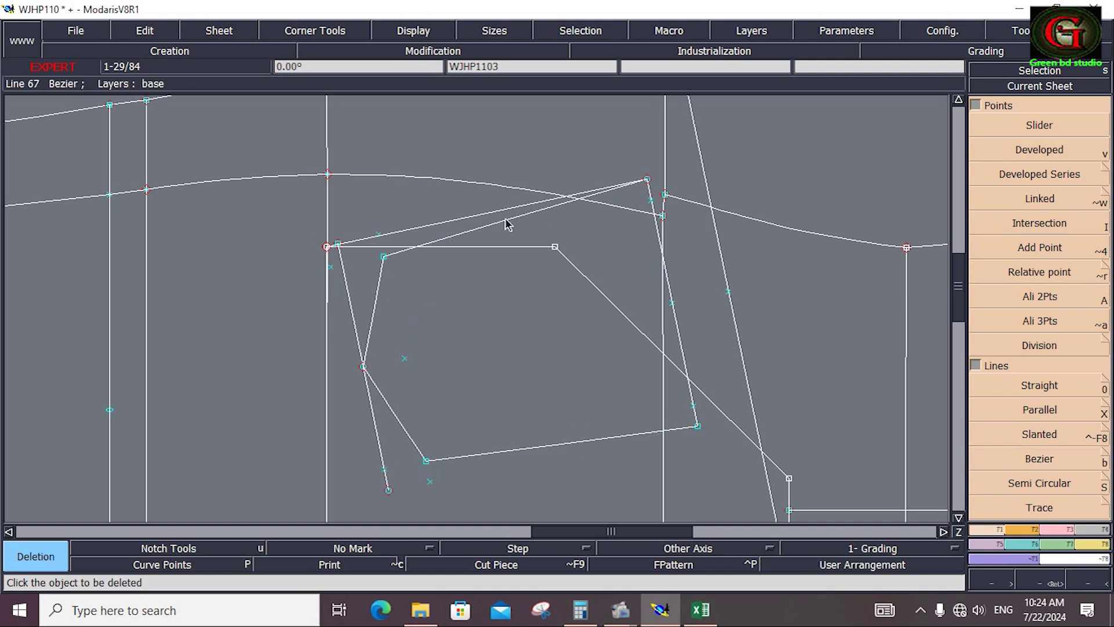
{"action": "left_click", "coordinate": [495, 211]}
{"action": "left_click", "coordinate": [349, 315]}
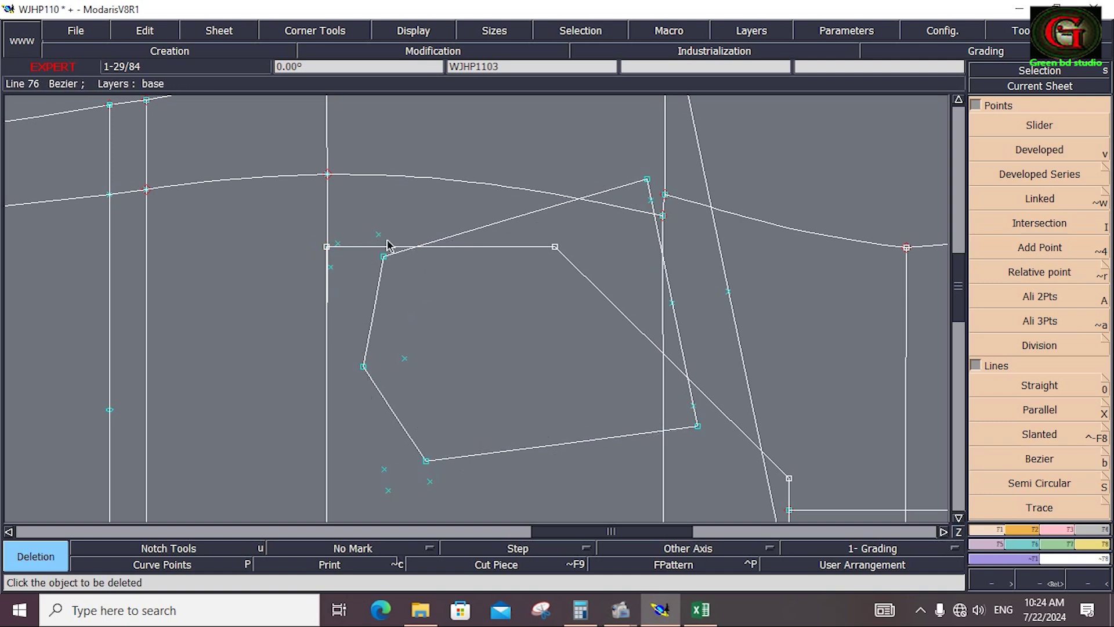
Remove the leftover stray points, view the whole sheet, and return to the Excel spec
{"action": "left_click", "coordinate": [378, 234]}
{"action": "left_click", "coordinate": [331, 267]}
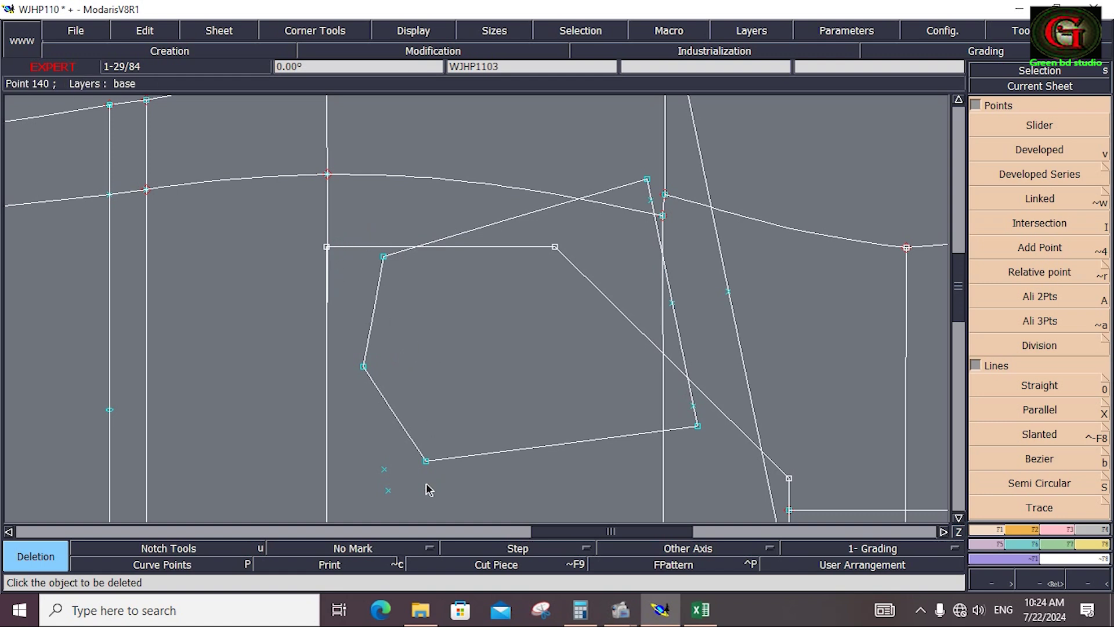
{"action": "left_click", "coordinate": [384, 469]}
{"action": "left_click", "coordinate": [389, 492]}
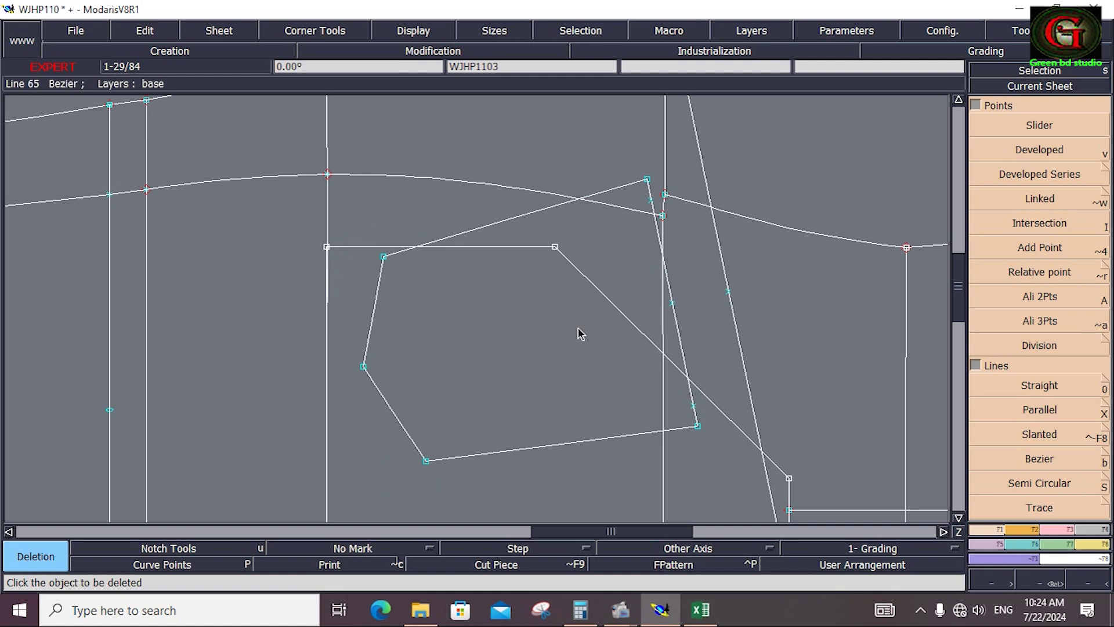
{"action": "left_click", "coordinate": [651, 199]}
{"action": "left_click", "coordinate": [958, 532]}
{"action": "left_click", "coordinate": [701, 609]}
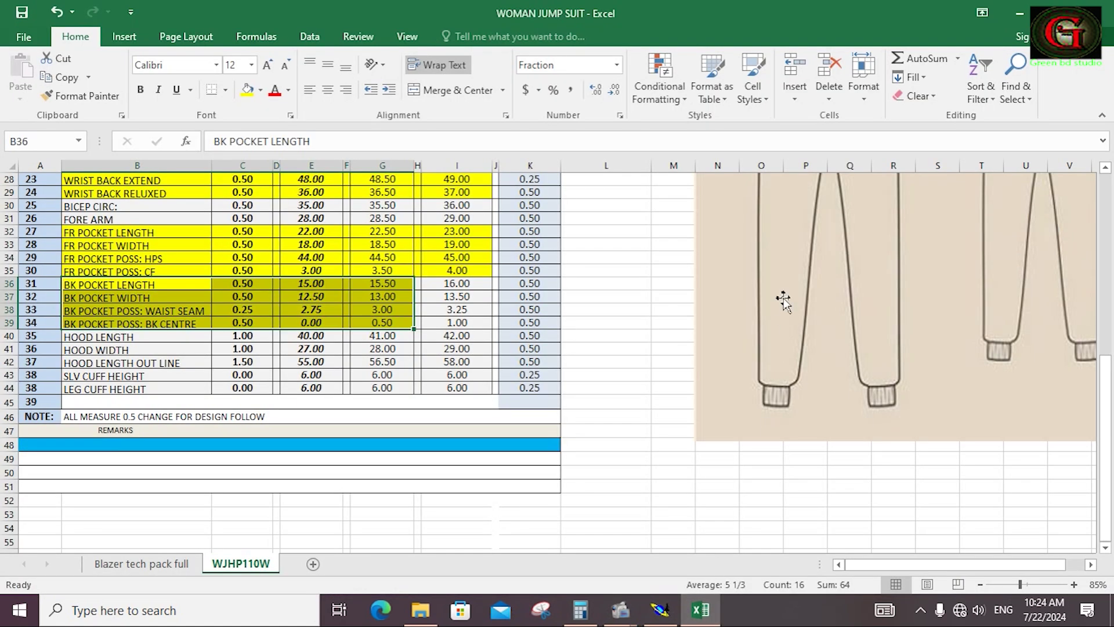
Select the FRONT ZIPPE LENGTH row B19:I19 (56.00 for size 42), then return to Modaris
{"action": "scroll", "coordinate": [784, 296], "scroll_direction": "up", "scroll_amount": 9}
{"action": "scroll", "coordinate": [463, 370], "scroll_direction": "down", "scroll_amount": 4}
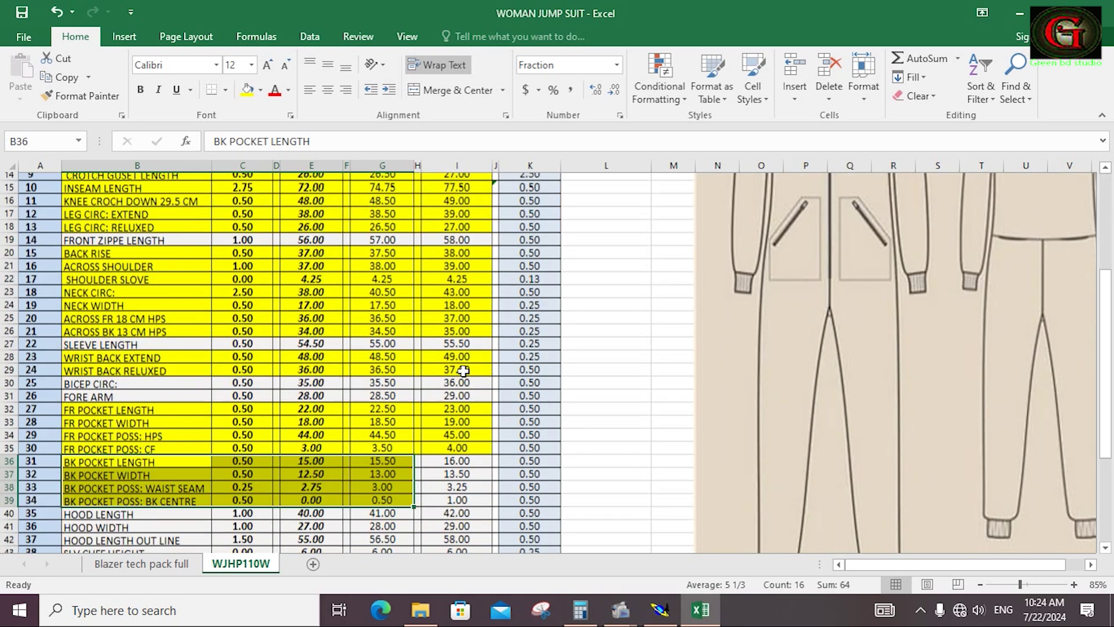
{"action": "scroll", "coordinate": [463, 370], "scroll_direction": "down", "scroll_amount": 5}
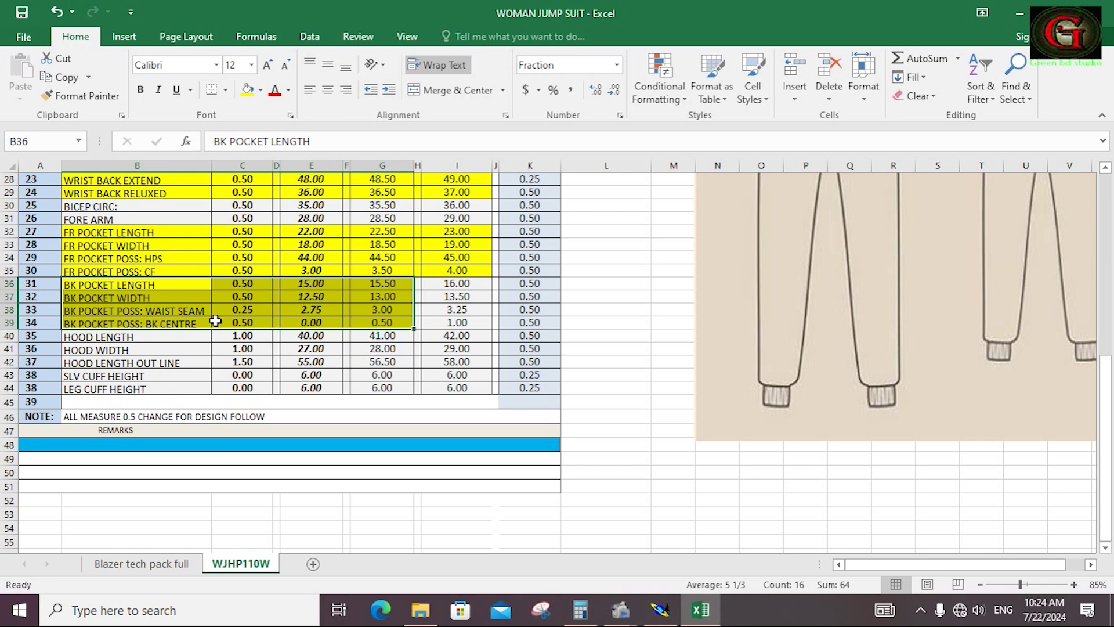
{"action": "scroll", "coordinate": [217, 322], "scroll_direction": "up", "scroll_amount": 7}
{"action": "scroll", "coordinate": [217, 322], "scroll_direction": "up", "scroll_amount": 2}
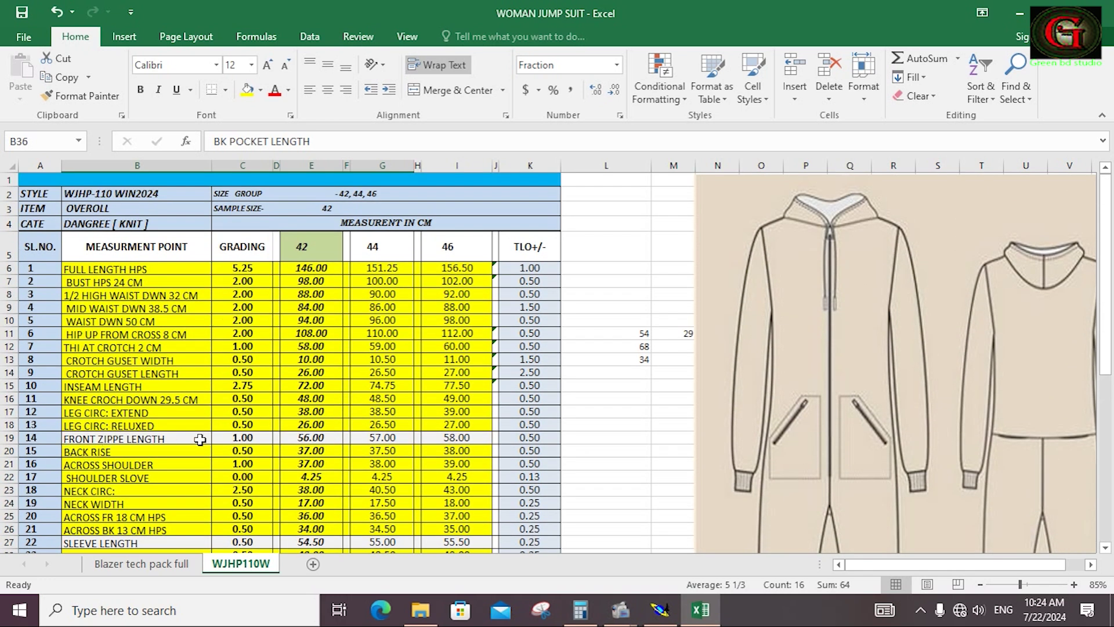
{"action": "left_click", "coordinate": [103, 438]}
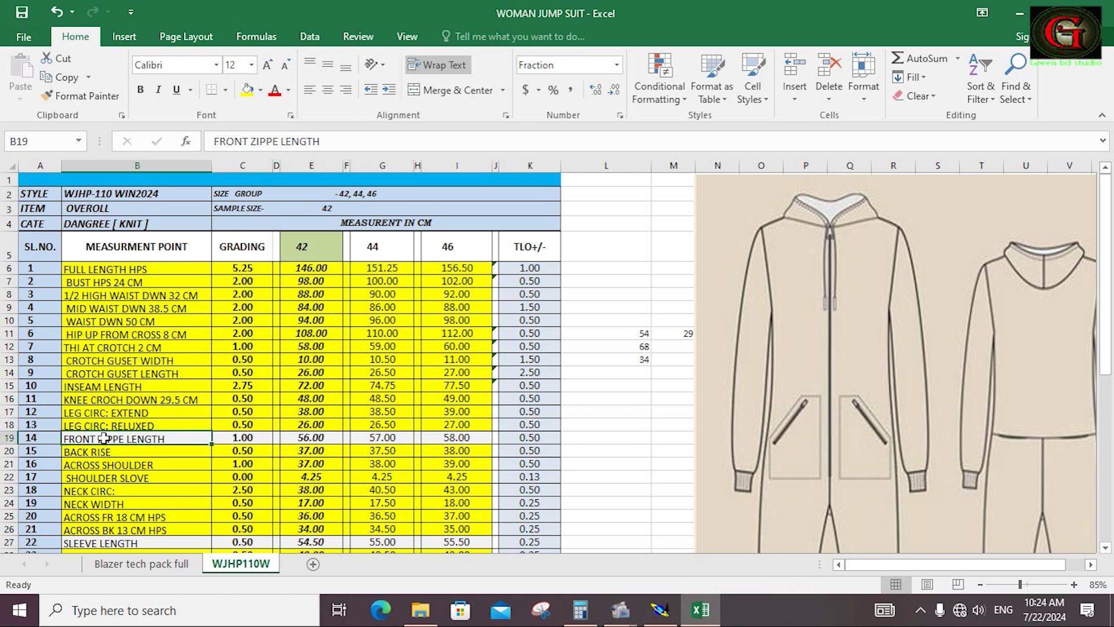
{"action": "left_click_drag", "start_coordinate": [103, 438], "coordinate": [458, 440]}
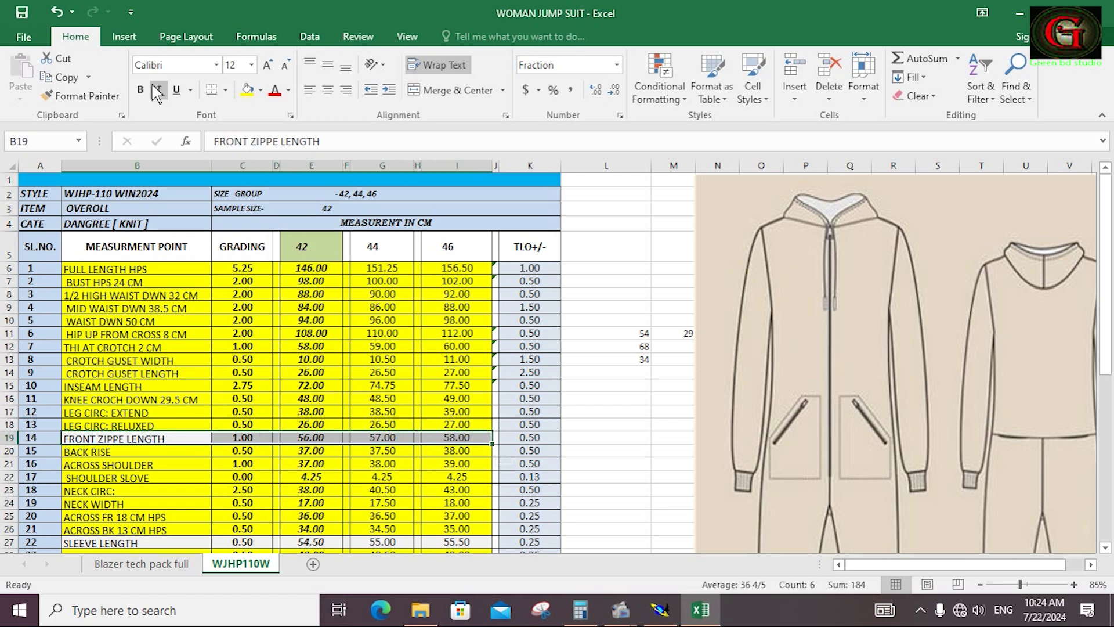
{"action": "key", "text": "alt+Tab"}
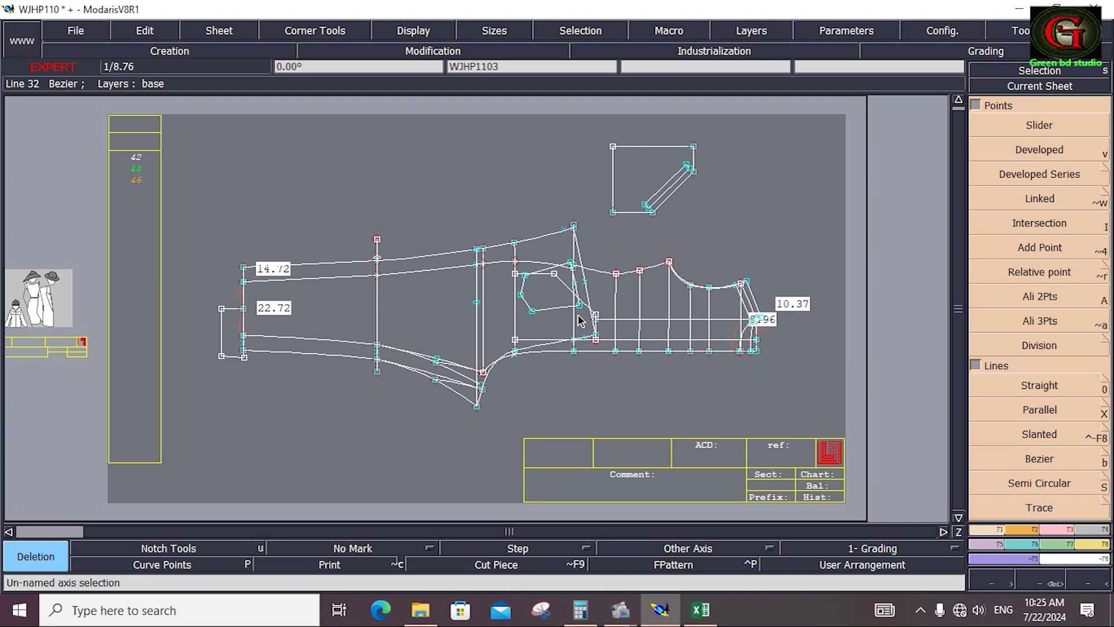
Read the 45.35 cm developed length of the panel's bottom line, then dismiss the readout
{"action": "key", "text": "z"}
{"action": "left_click_drag", "start_coordinate": [502, 304], "coordinate": [776, 404]}
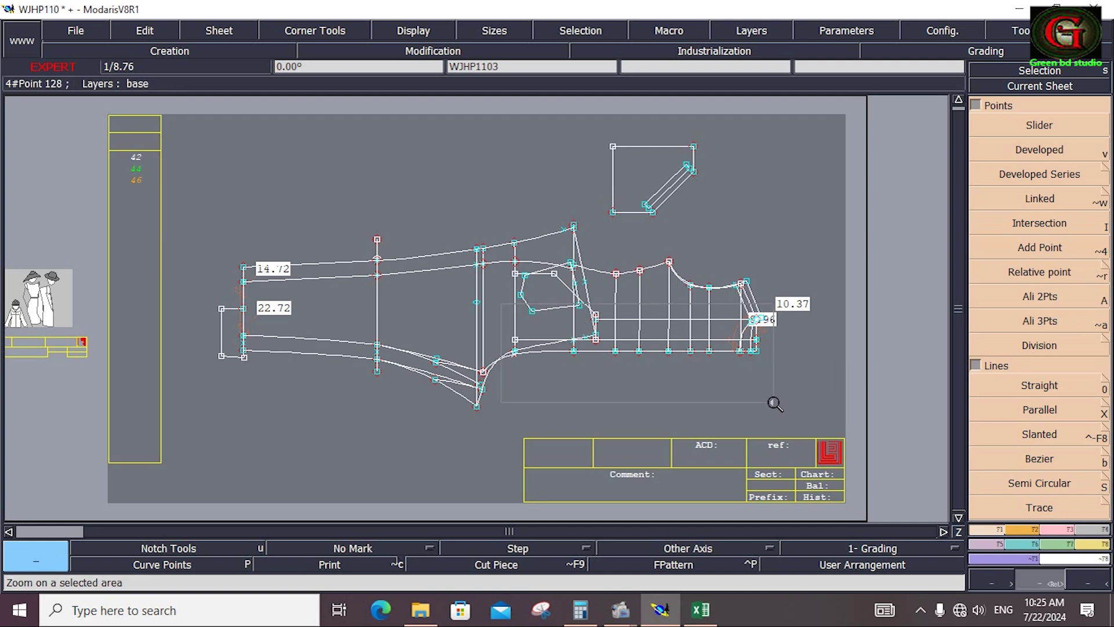
{"action": "left_click", "coordinate": [1039, 151]}
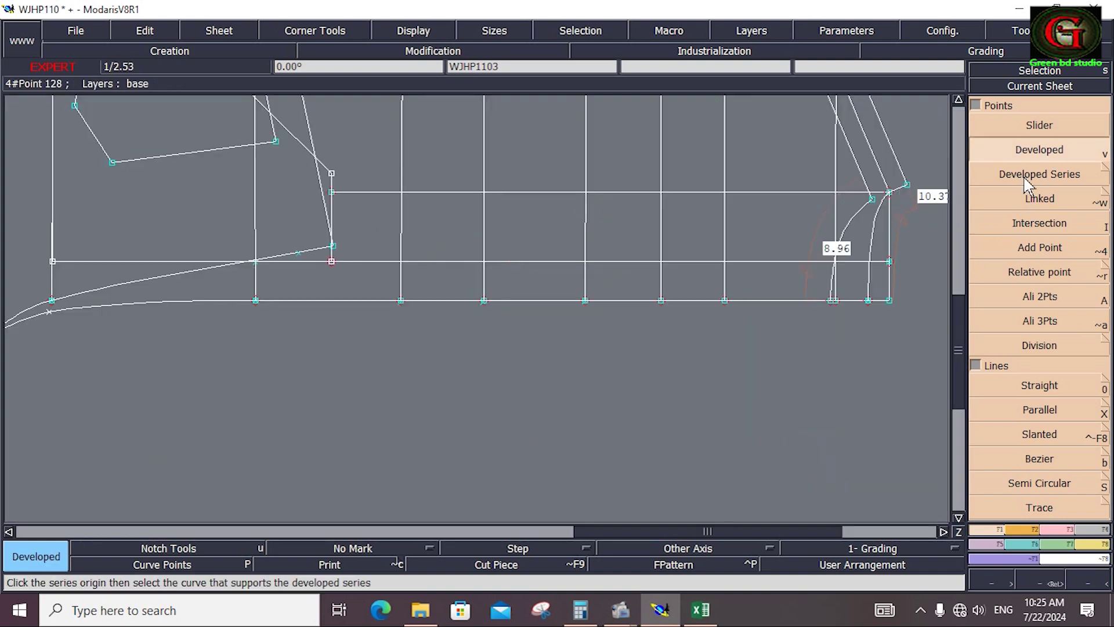
{"action": "left_click", "coordinate": [833, 301]}
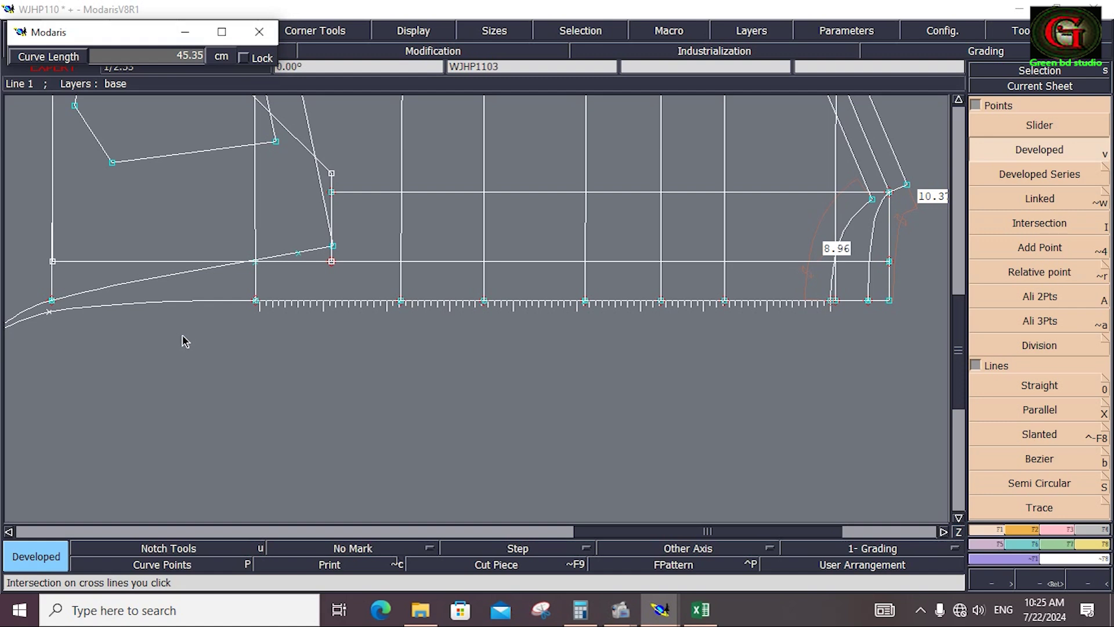
{"action": "key", "text": "Escape"}
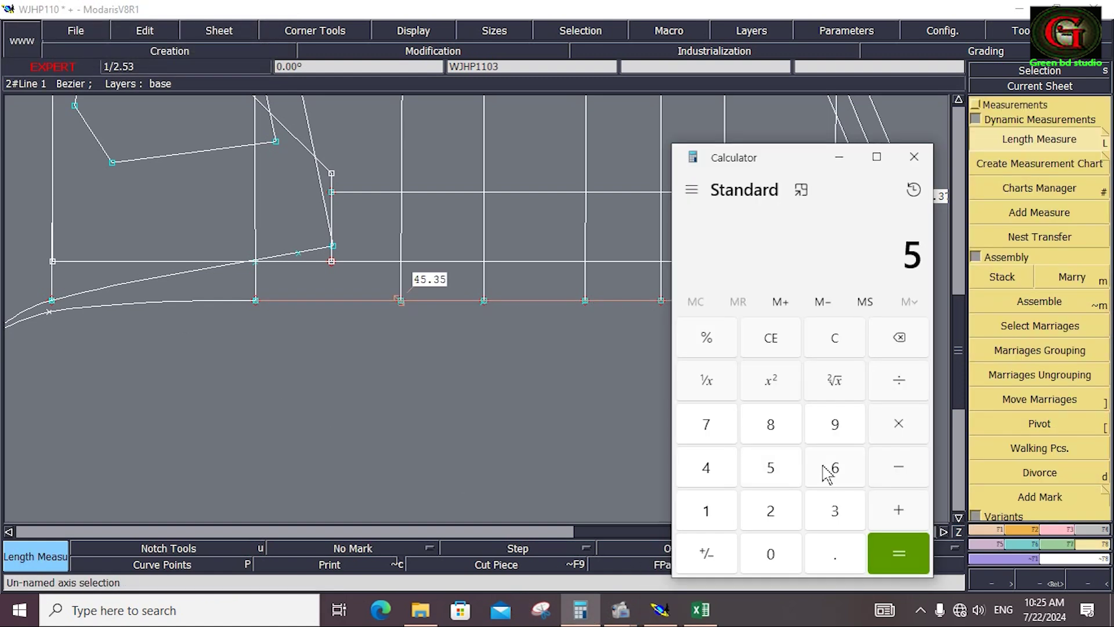
Compute 56 − 45 = 11 in Calculator, then minimize it
{"action": "left_click", "coordinate": [835, 468]}
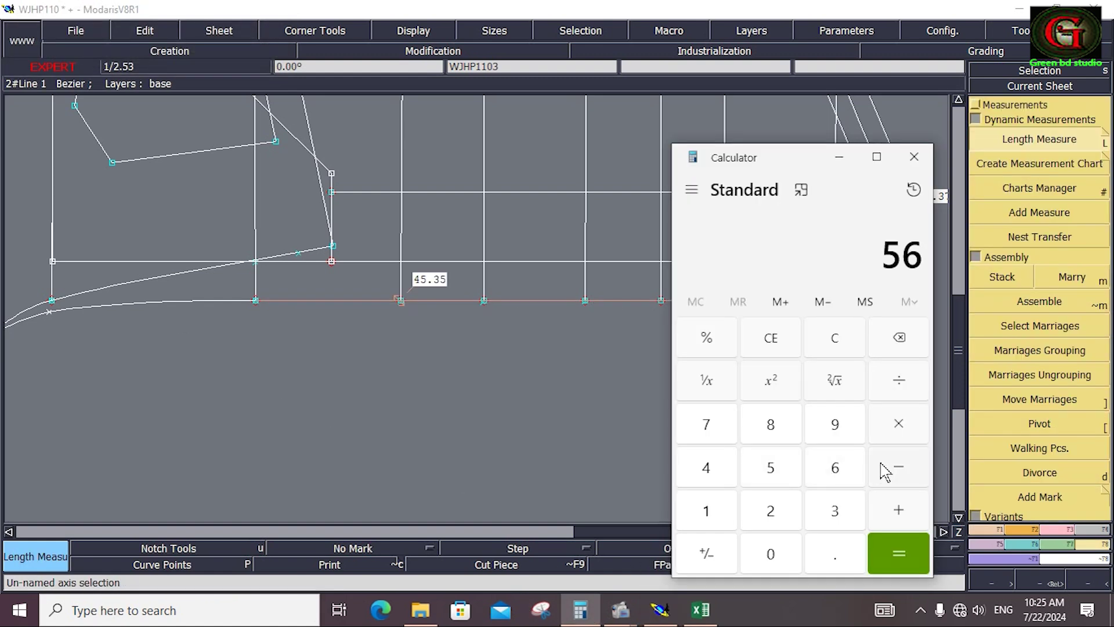
{"action": "left_click", "coordinate": [883, 470]}
{"action": "left_click", "coordinate": [707, 467]}
{"action": "left_click", "coordinate": [771, 468]}
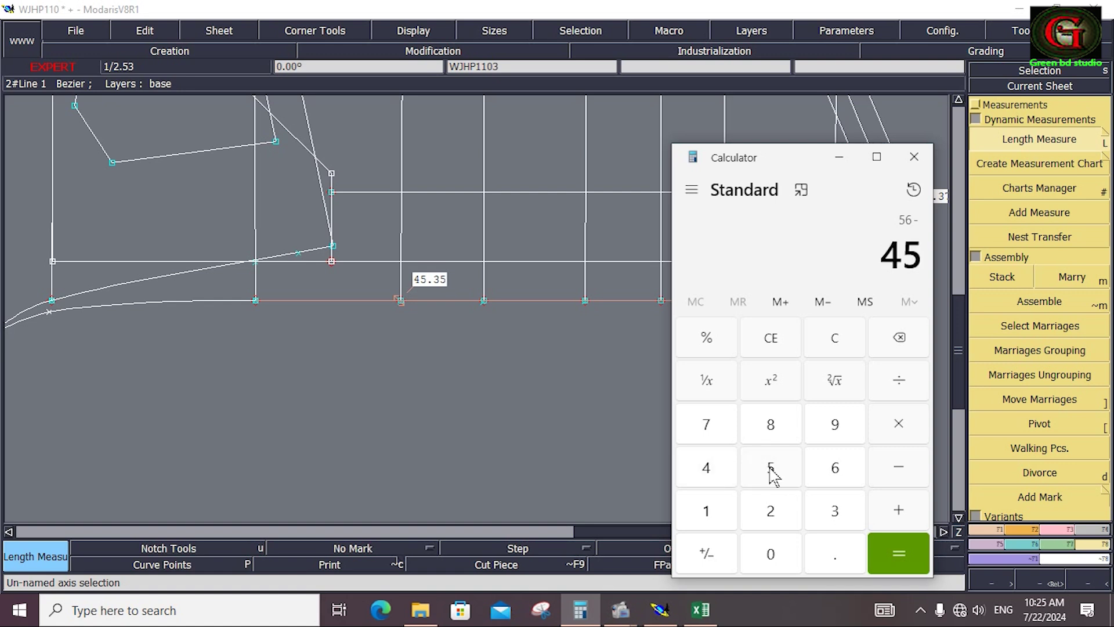
{"action": "left_click", "coordinate": [896, 545]}
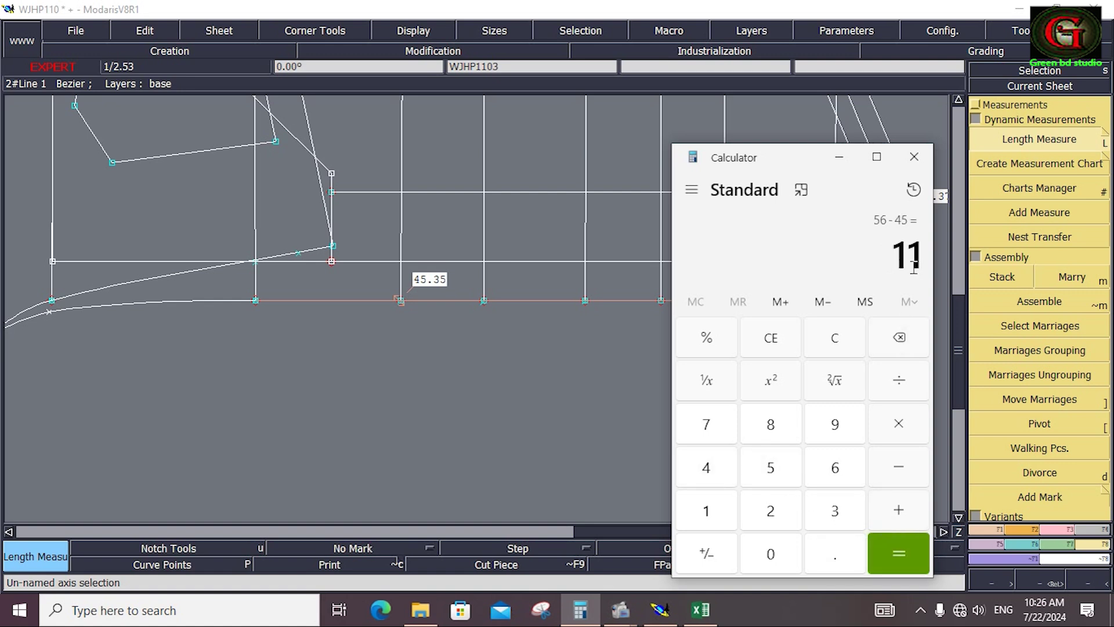
{"action": "left_click", "coordinate": [839, 157]}
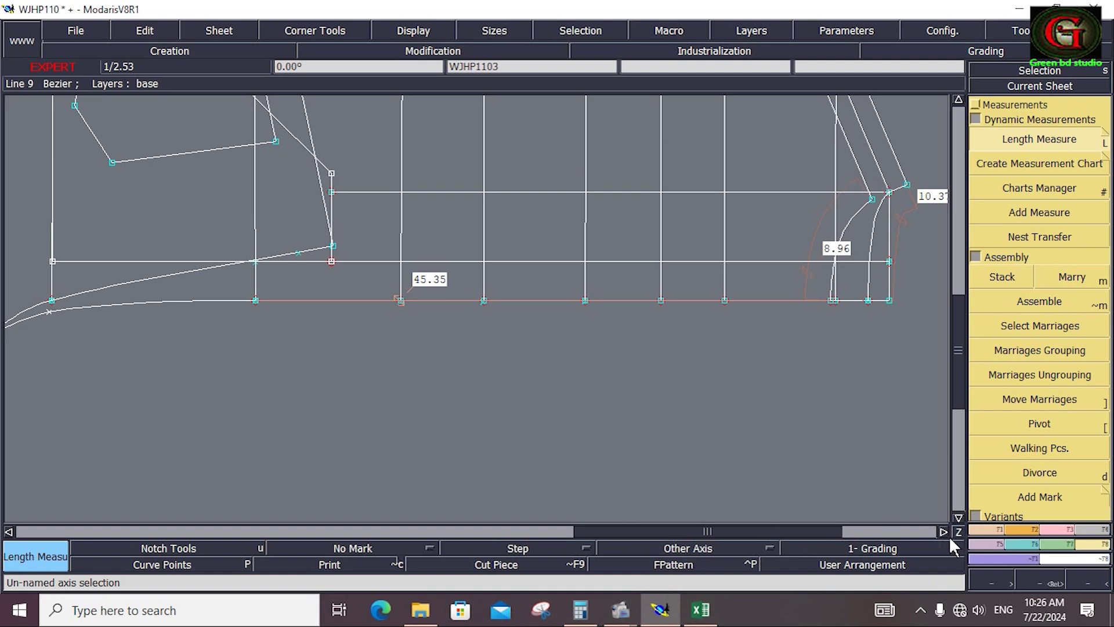
Place a developed point 11 cm along the front panel's lower left curve
{"action": "left_click", "coordinate": [987, 529]}
{"action": "left_click", "coordinate": [1021, 152]}
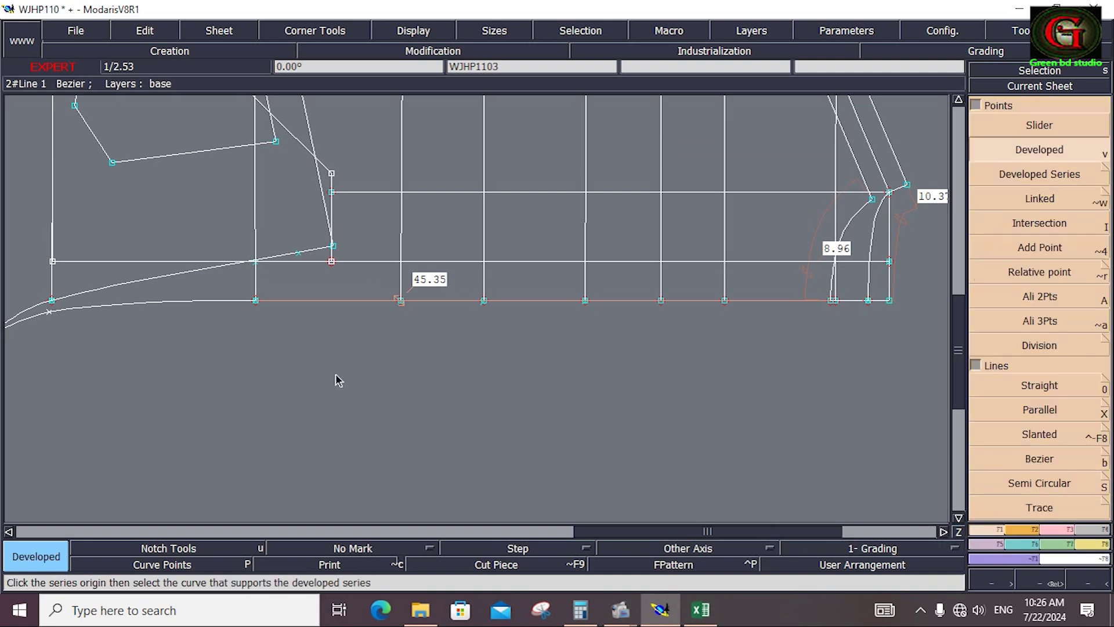
{"action": "left_click", "coordinate": [162, 302]}
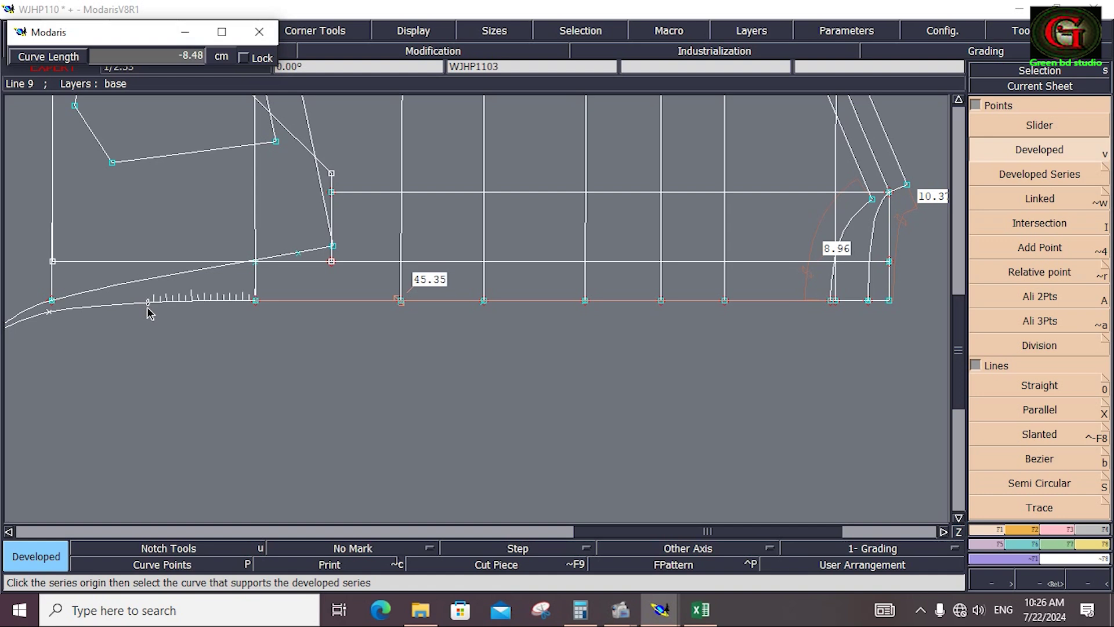
{"action": "key", "text": "BackSpace"}
{"action": "key", "text": "Return"}
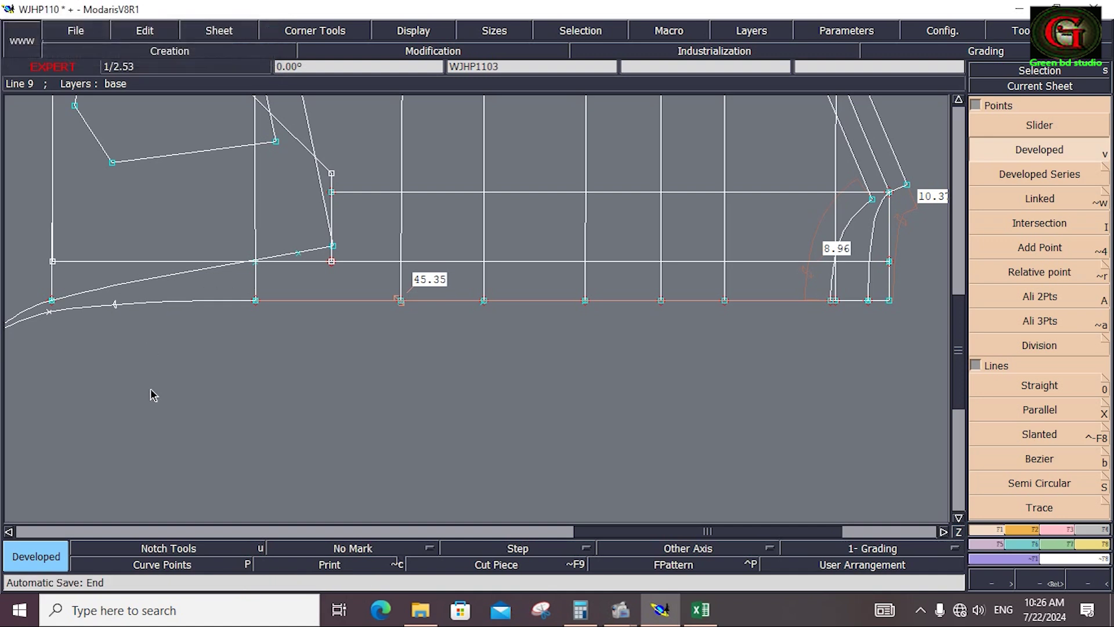
{"action": "left_click", "coordinate": [1053, 529]}
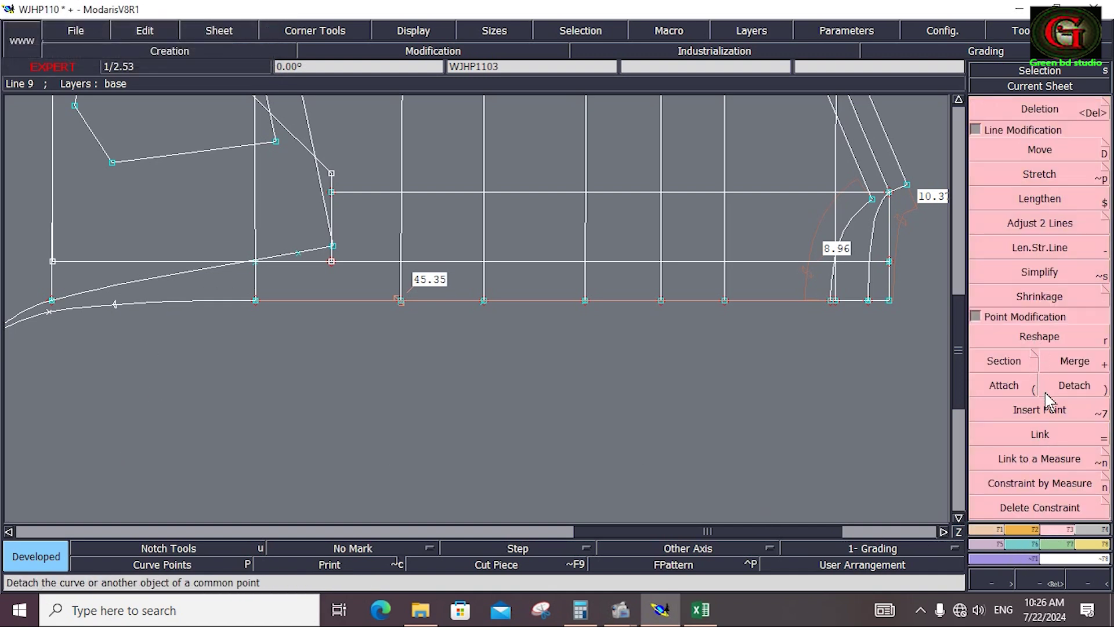
Insert the 11 cm zipper point into its curve
{"action": "left_click", "coordinate": [1046, 412]}
{"action": "left_click", "coordinate": [116, 305]}
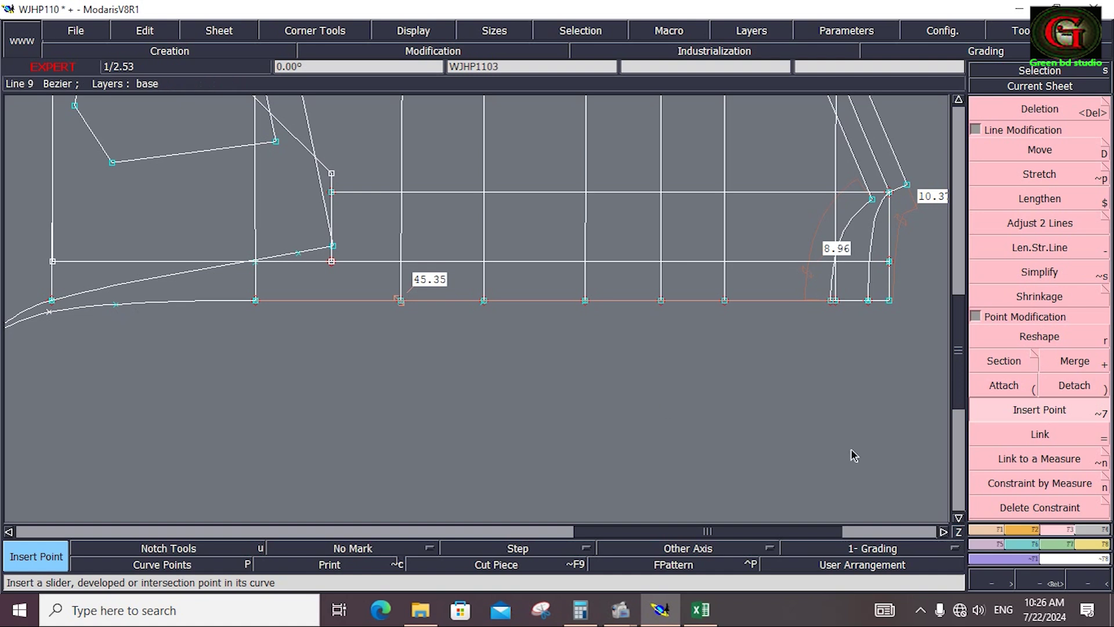
{"action": "left_click", "coordinate": [1019, 484]}
{"action": "left_click", "coordinate": [1004, 360]}
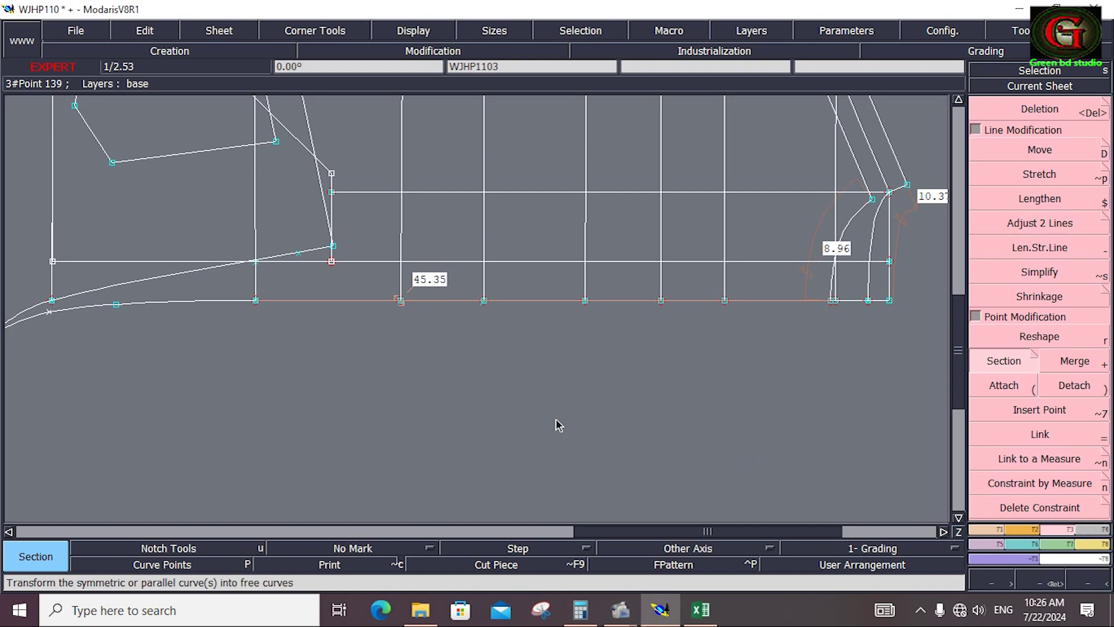
Select the Notch tool and fit the whole front panel sheet in view
{"action": "left_click", "coordinate": [1031, 530]}
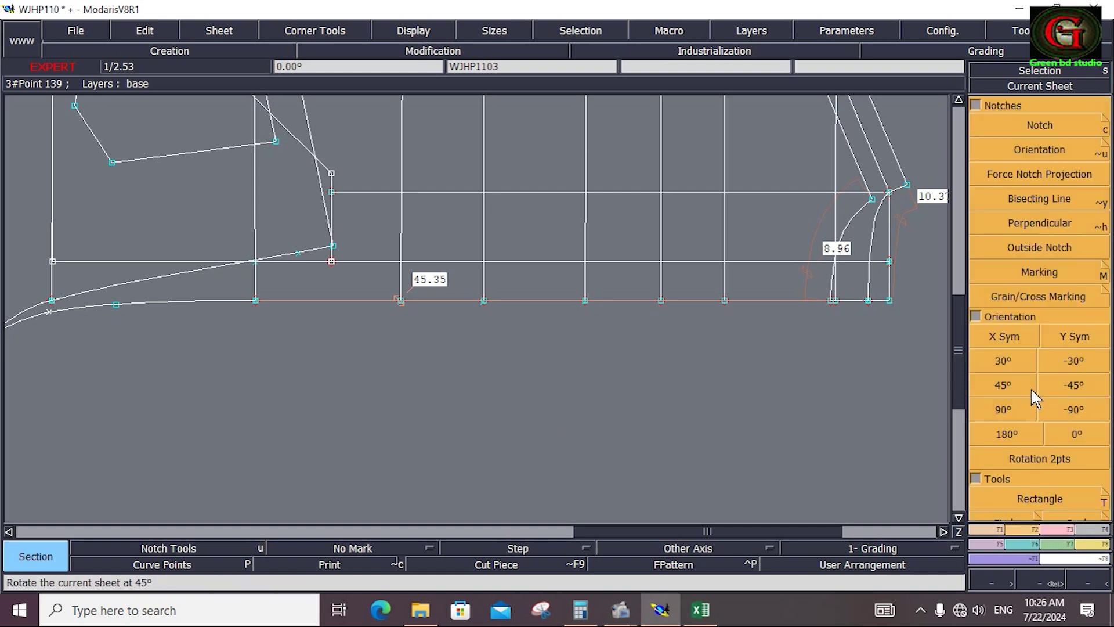
{"action": "left_click", "coordinate": [1057, 133]}
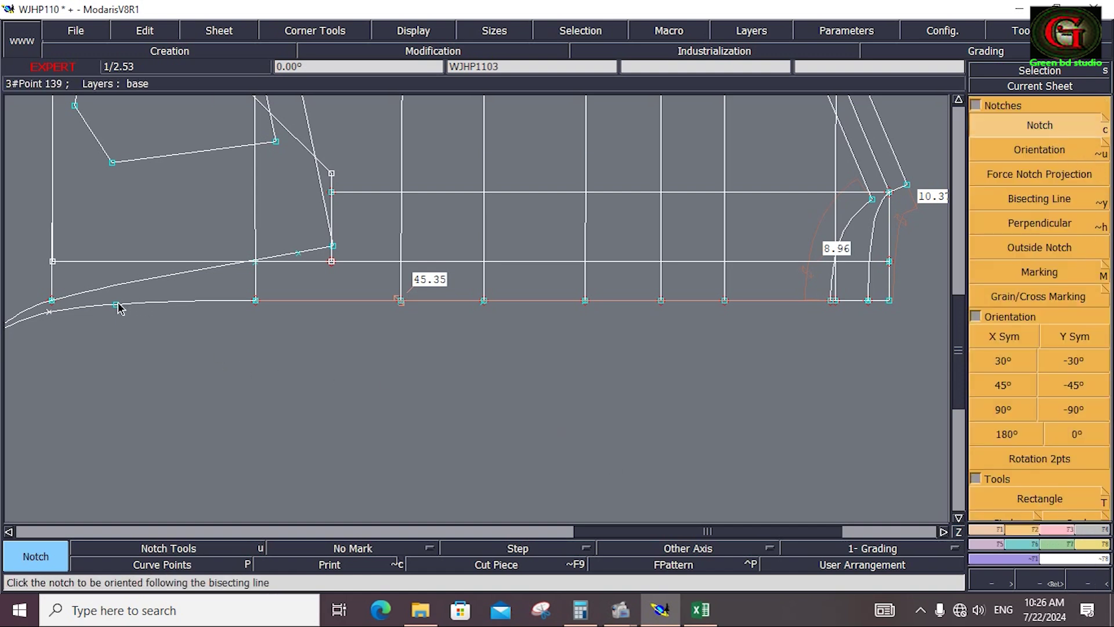
{"action": "key", "text": "Home"}
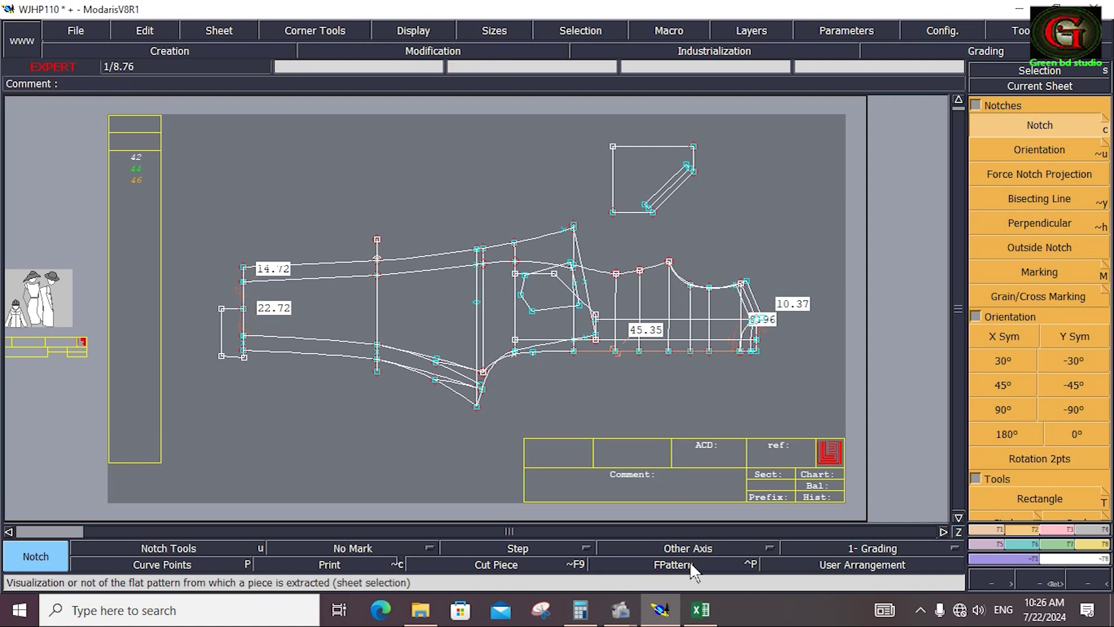
{"action": "left_click", "coordinate": [668, 620]}
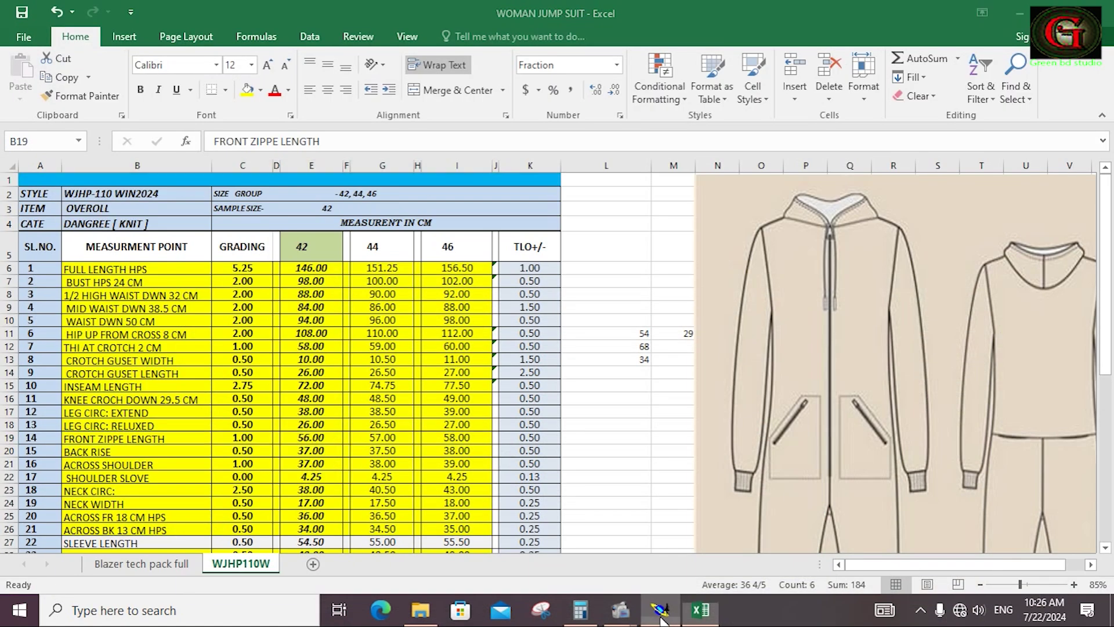
{"action": "left_click", "coordinate": [664, 620]}
{"action": "left_click", "coordinate": [664, 619]}
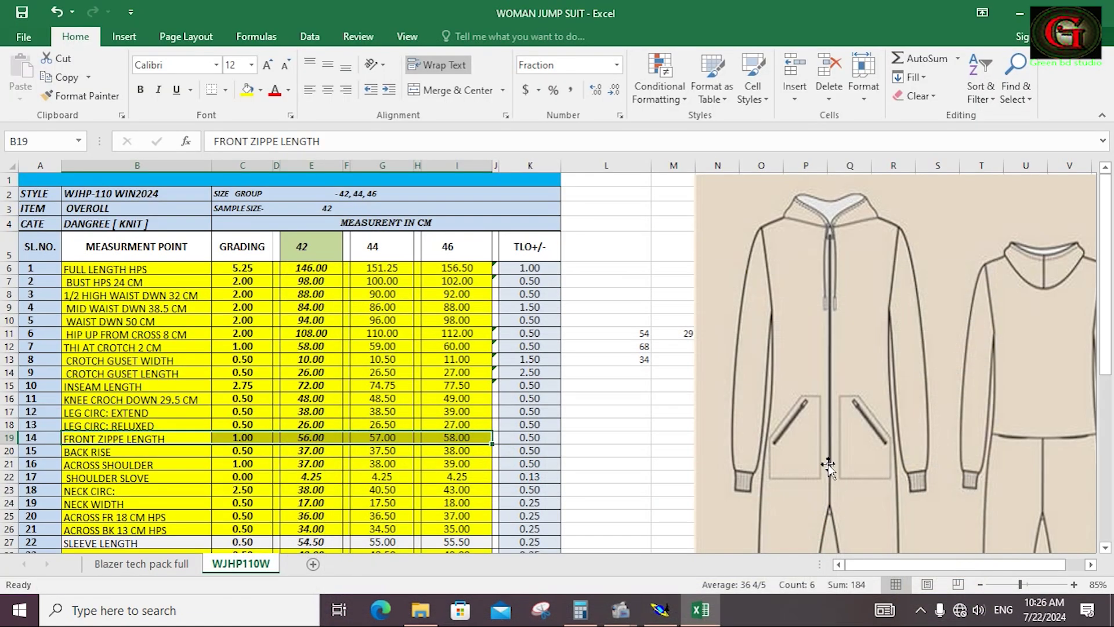
{"action": "scroll", "coordinate": [821, 454], "scroll_direction": "down", "scroll_amount": 8}
{"action": "scroll", "coordinate": [821, 455], "scroll_direction": "down", "scroll_amount": 1}
{"action": "scroll", "coordinate": [822, 455], "scroll_direction": "up", "scroll_amount": 9}
{"action": "left_click", "coordinate": [657, 611]}
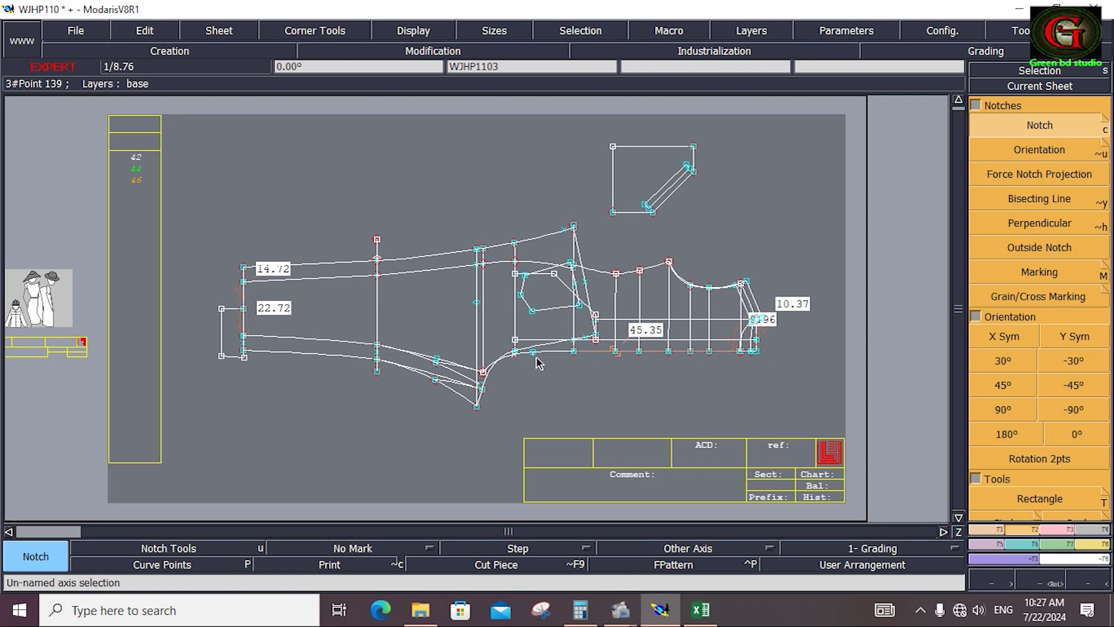
Save the WJHP110 model, continuing past the Anomalies Detected warning
{"action": "scroll", "coordinate": [589, 327], "scroll_direction": "up", "scroll_amount": 2}
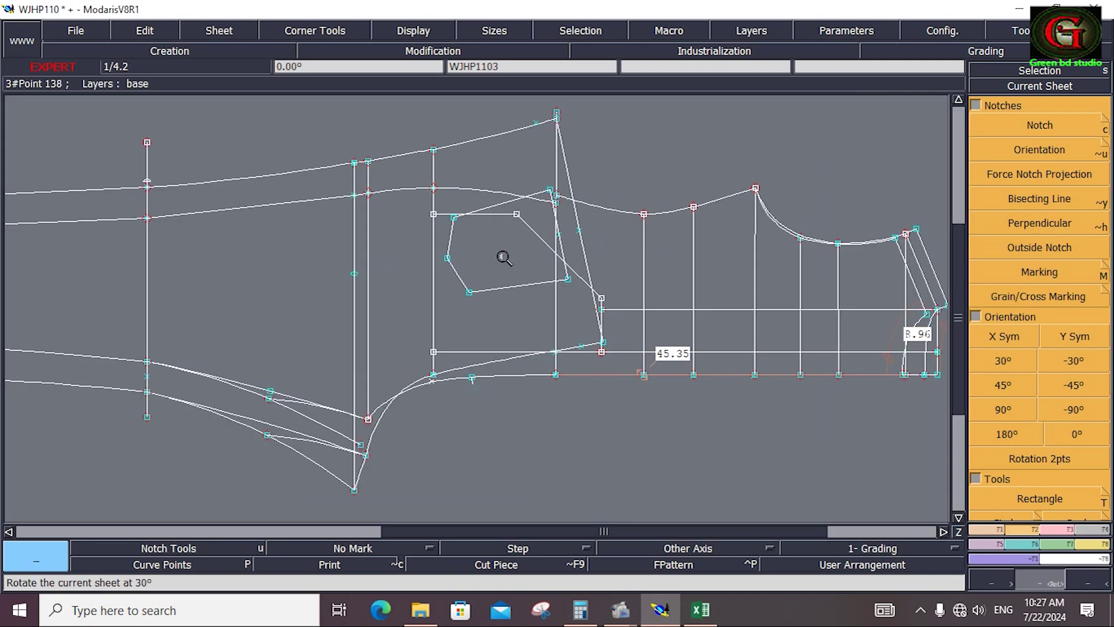
{"action": "left_click", "coordinate": [69, 30]}
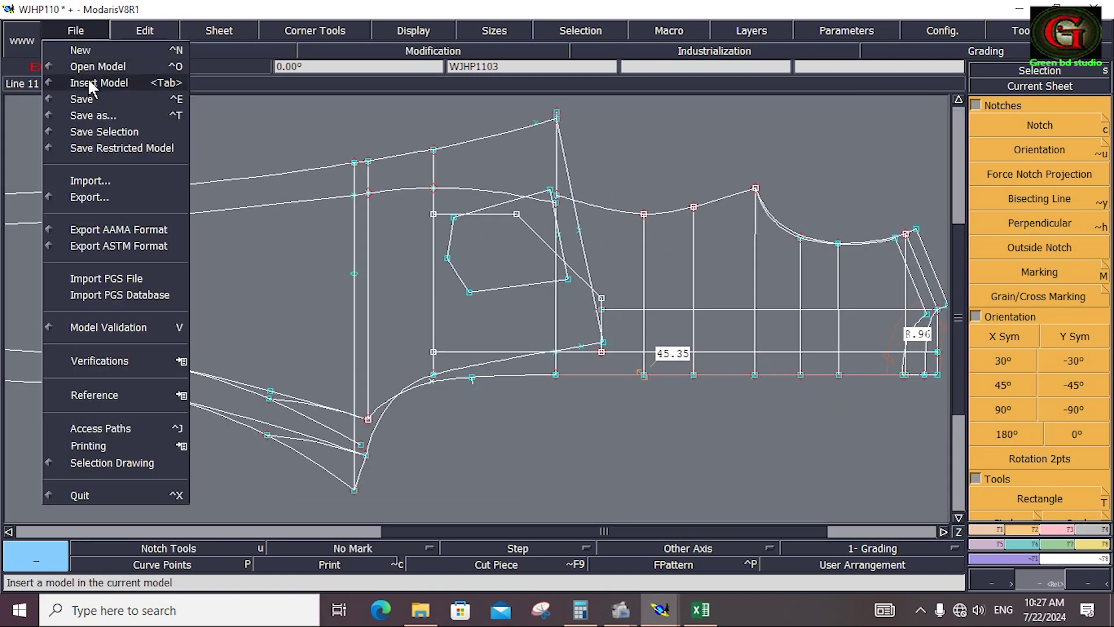
{"action": "left_click", "coordinate": [92, 92]}
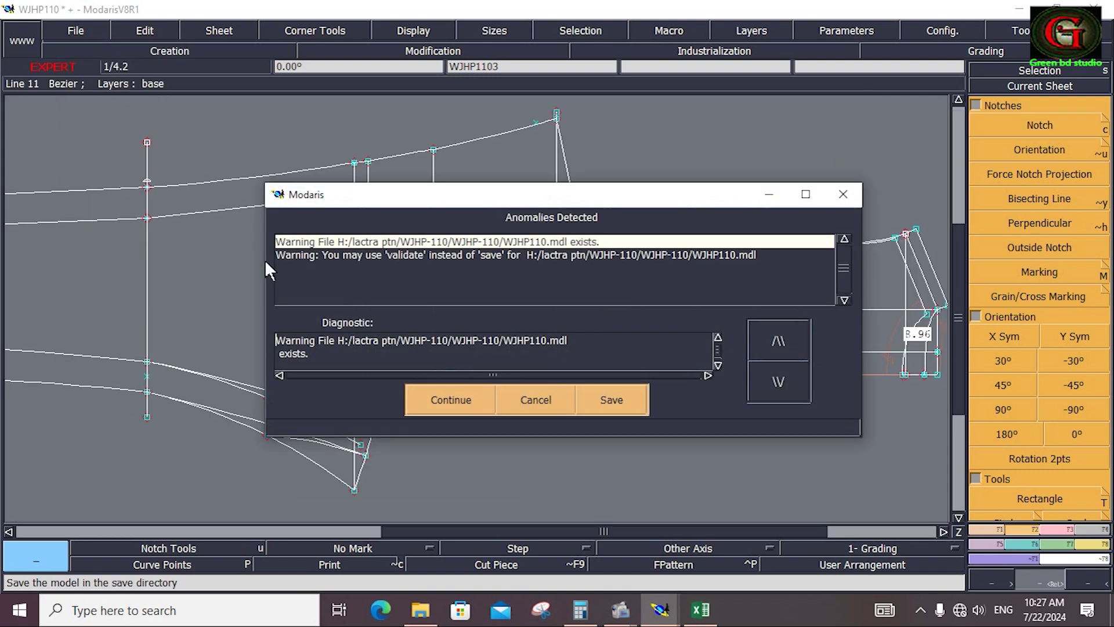
{"action": "left_click", "coordinate": [455, 398]}
{"action": "scroll", "coordinate": [688, 326], "scroll_direction": "down", "scroll_amount": 2}
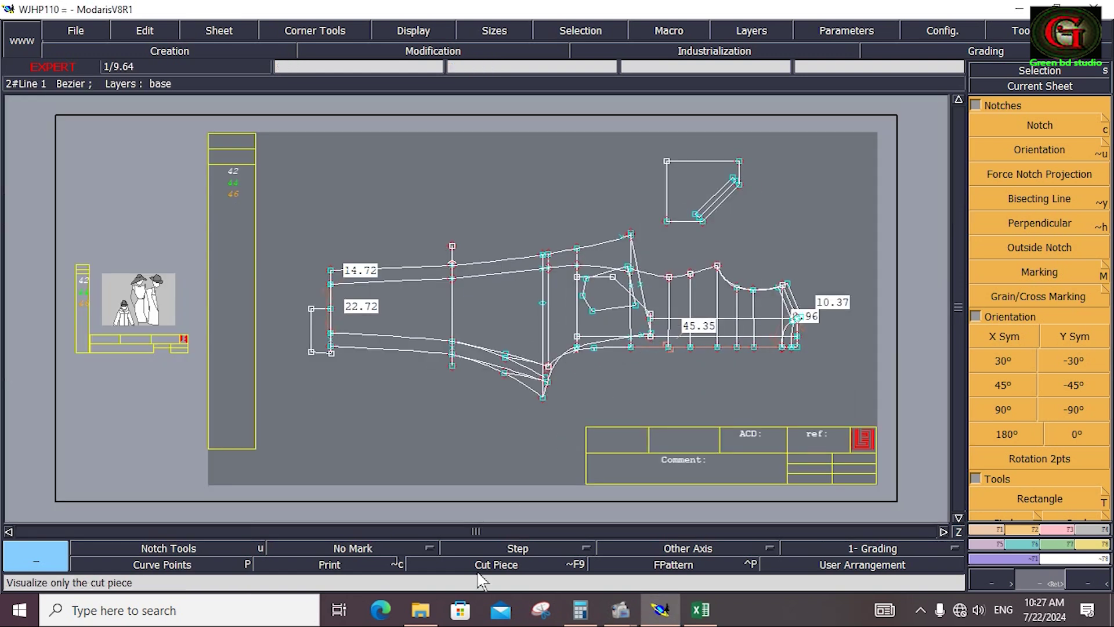
{"action": "mouse_move", "coordinate": [701, 610]}
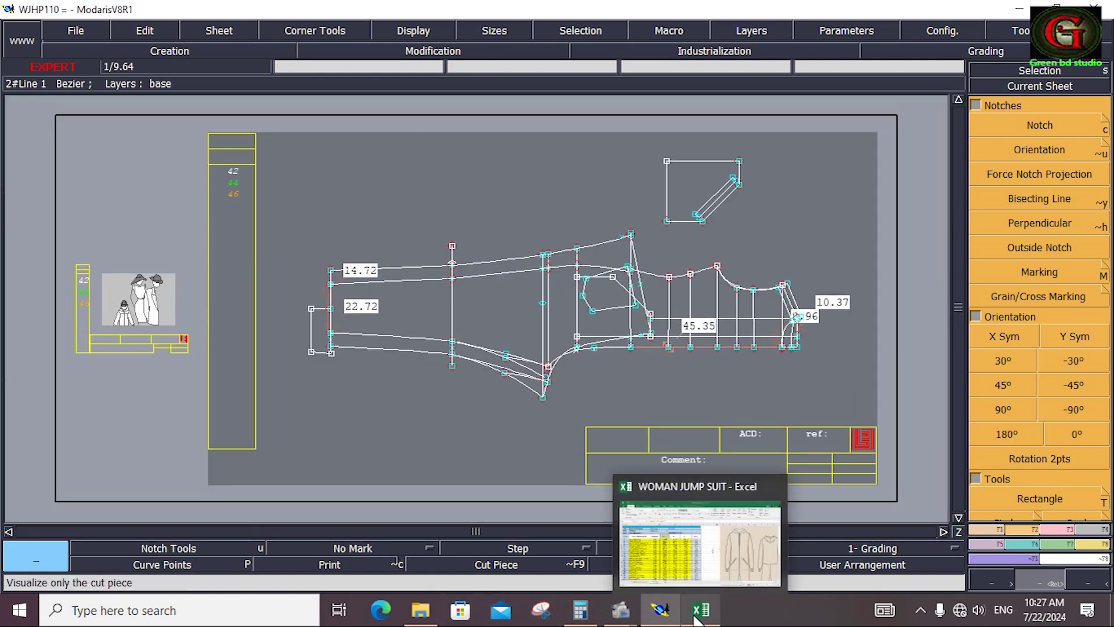
{"action": "left_click", "coordinate": [699, 616]}
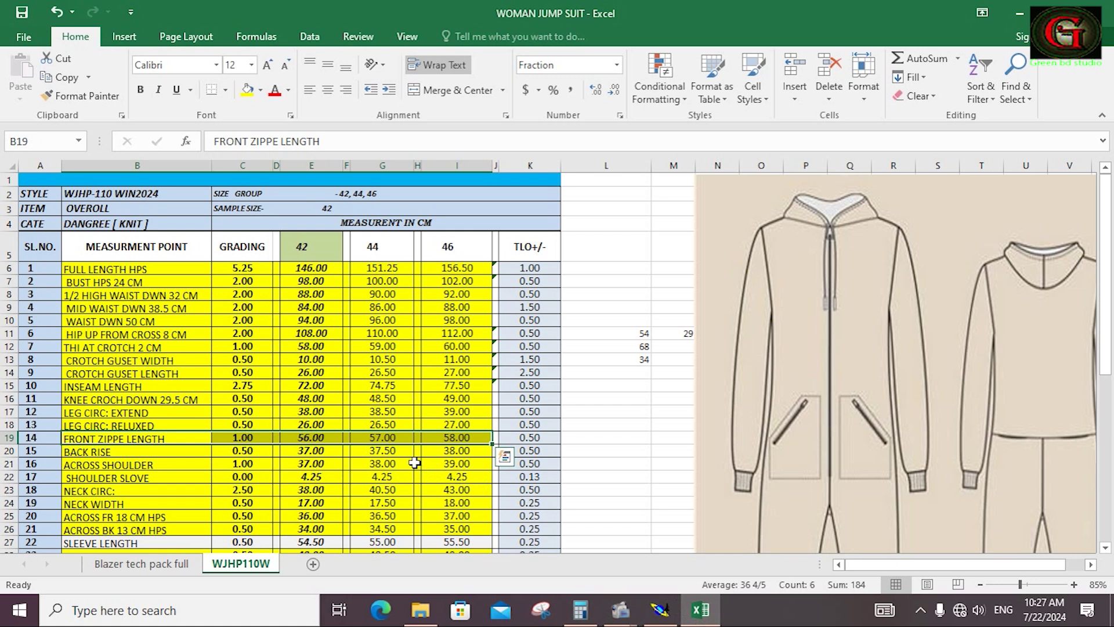
{"action": "scroll", "coordinate": [413, 460], "scroll_direction": "down", "scroll_amount": 9}
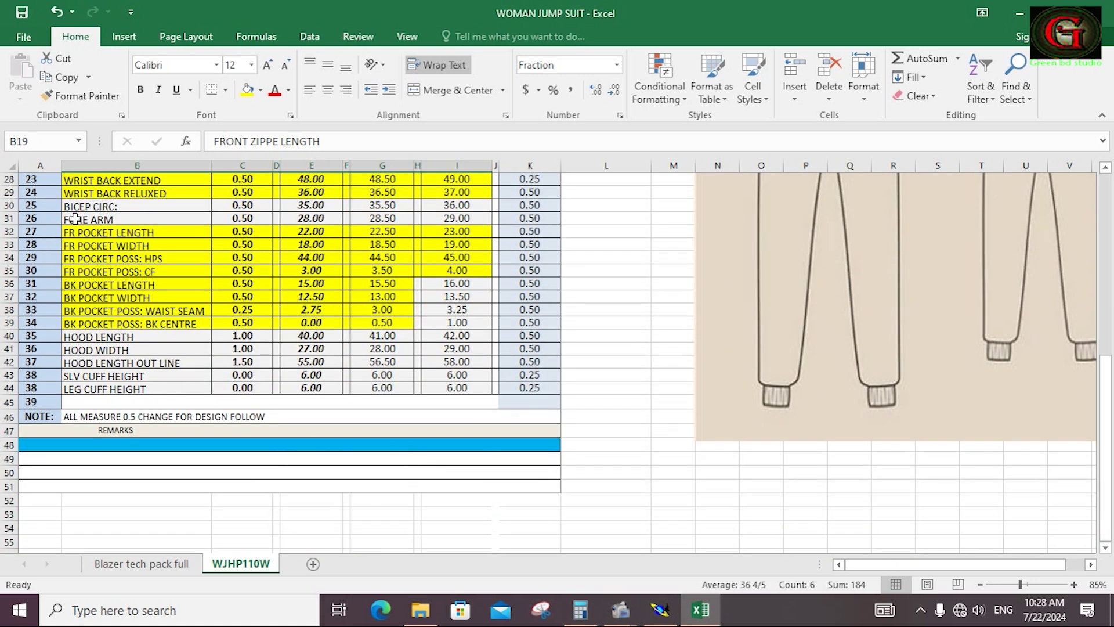
{"action": "left_click", "coordinate": [660, 611]}
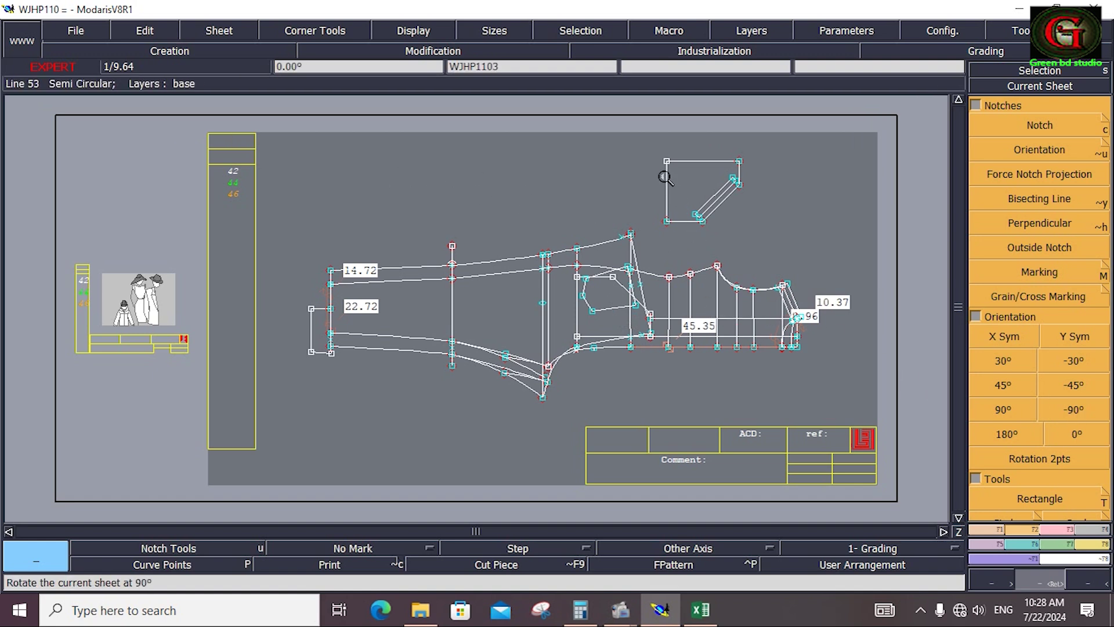
Move the small pocket bag piece from the top right to just below the front panel
{"action": "left_click_drag", "start_coordinate": [647, 139], "coordinate": [761, 238]}
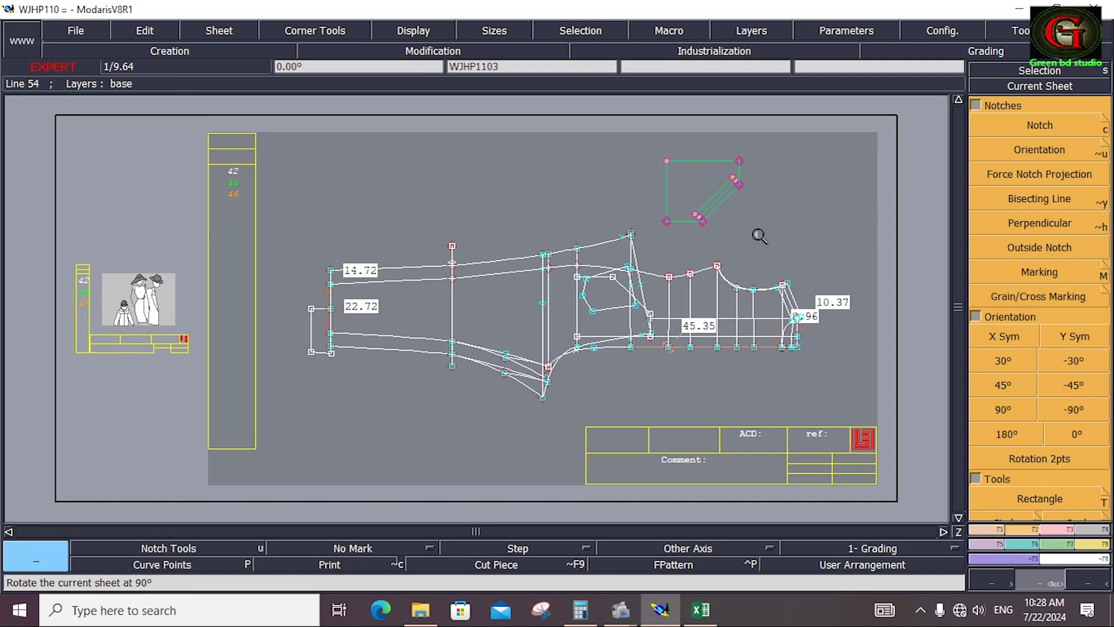
{"action": "key", "text": "F3"}
{"action": "left_click", "coordinate": [1040, 149]}
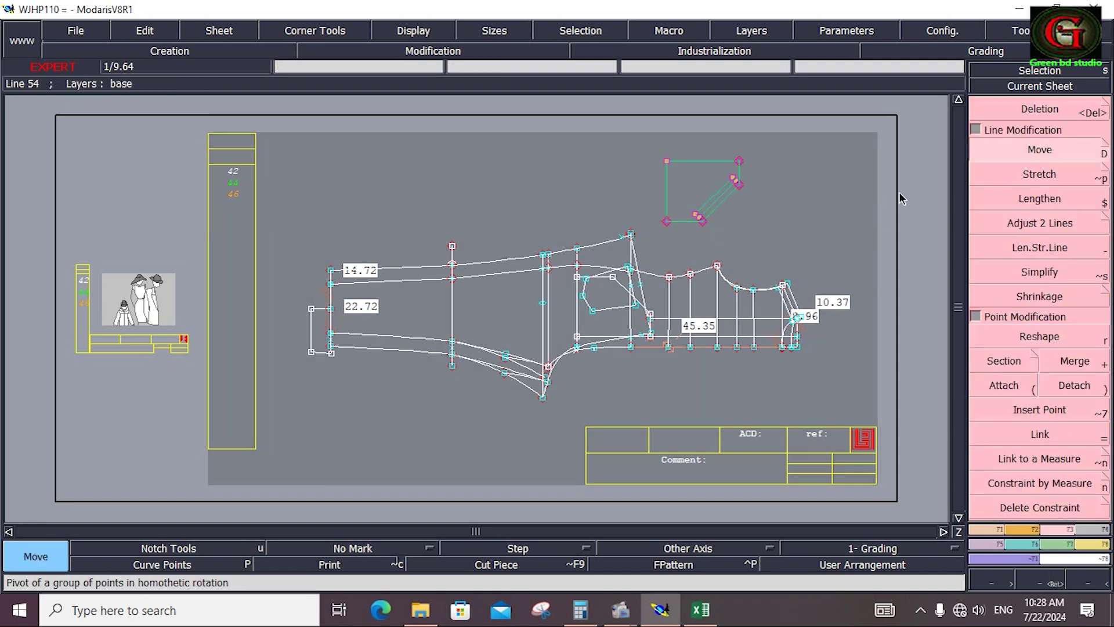
{"action": "left_click", "coordinate": [724, 206]}
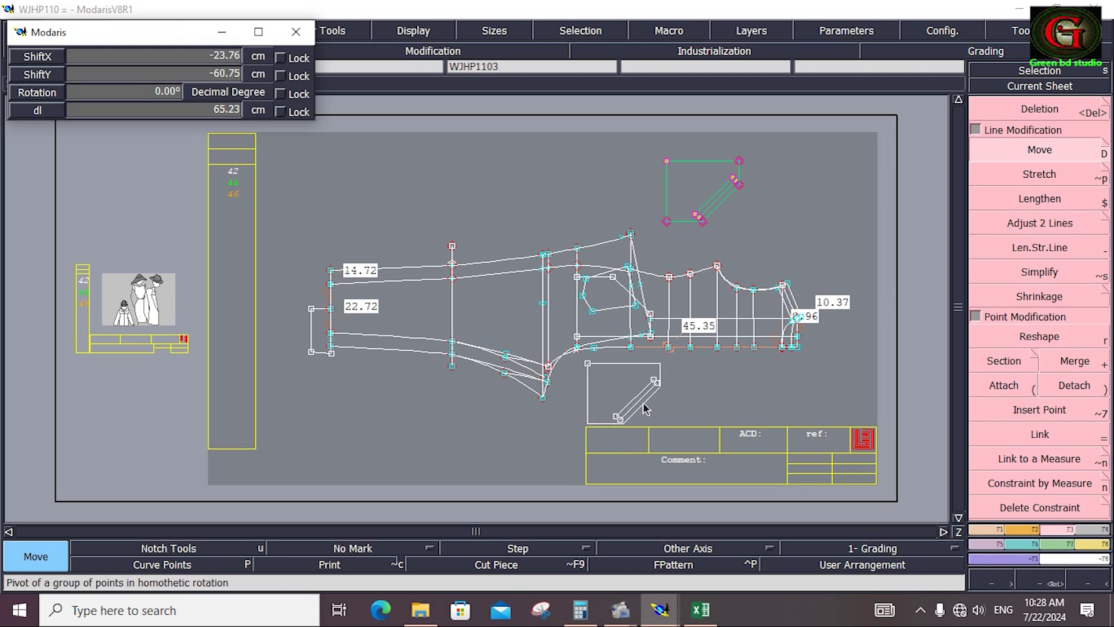
{"action": "left_click", "coordinate": [644, 409]}
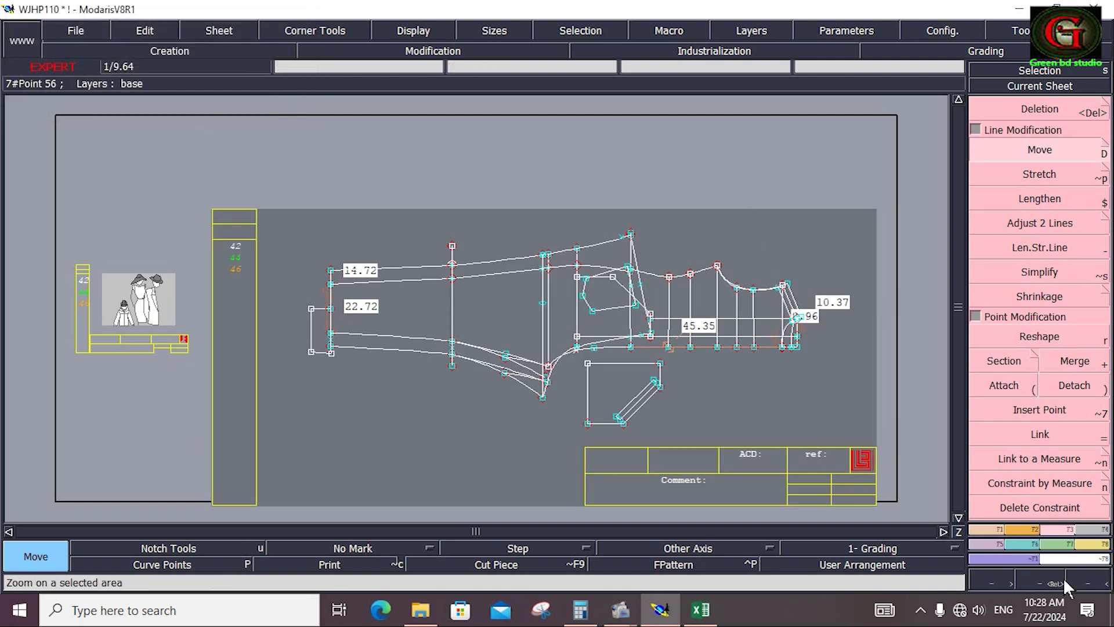
{"action": "left_click", "coordinate": [1026, 528]}
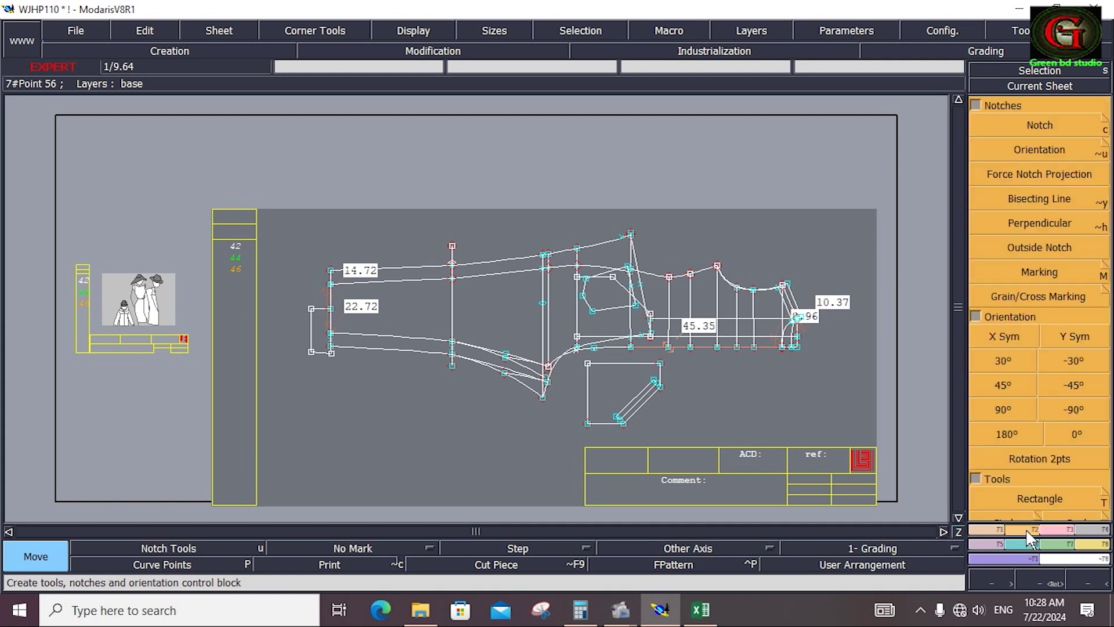
Rotate the sheet 90° and mirror it left to right, then zoom into the shoulder
{"action": "left_click", "coordinate": [1016, 408]}
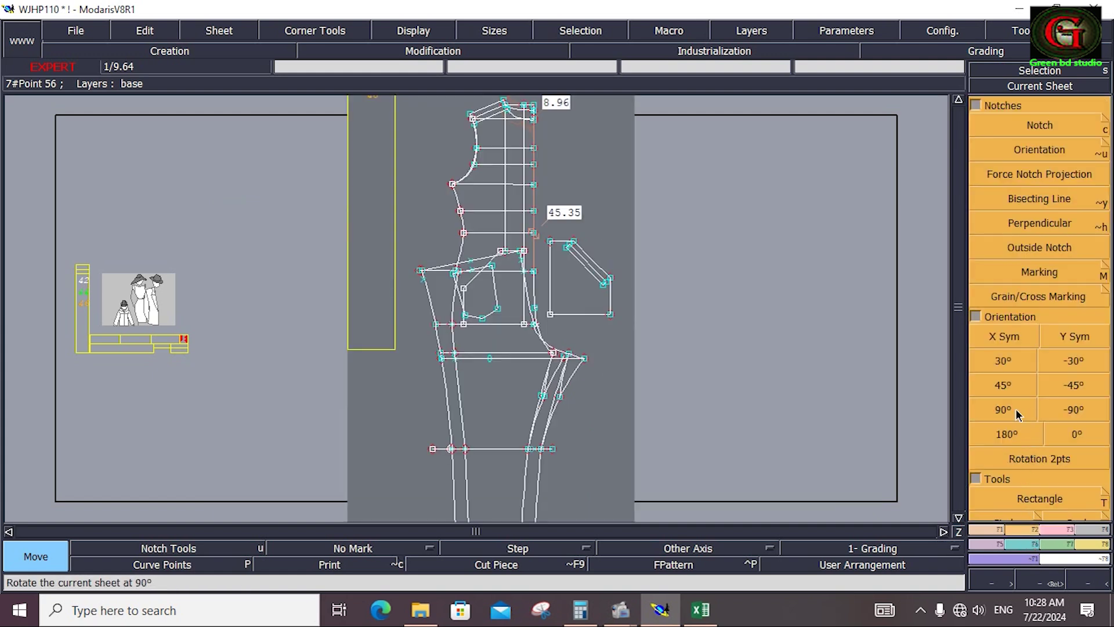
{"action": "left_click", "coordinate": [1073, 338]}
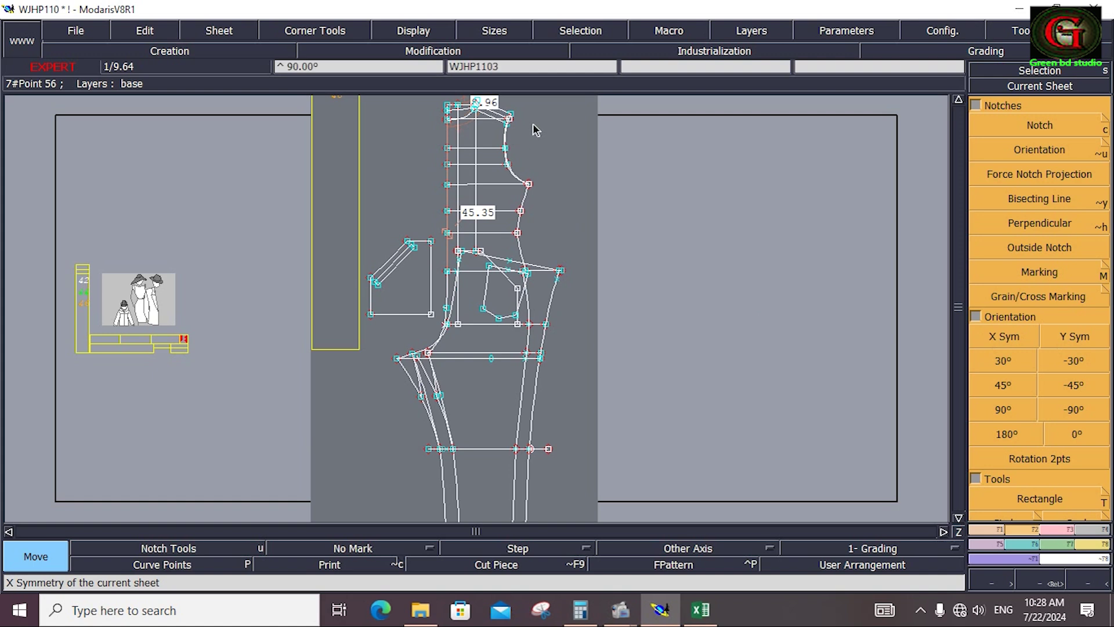
{"action": "key", "text": "F9"}
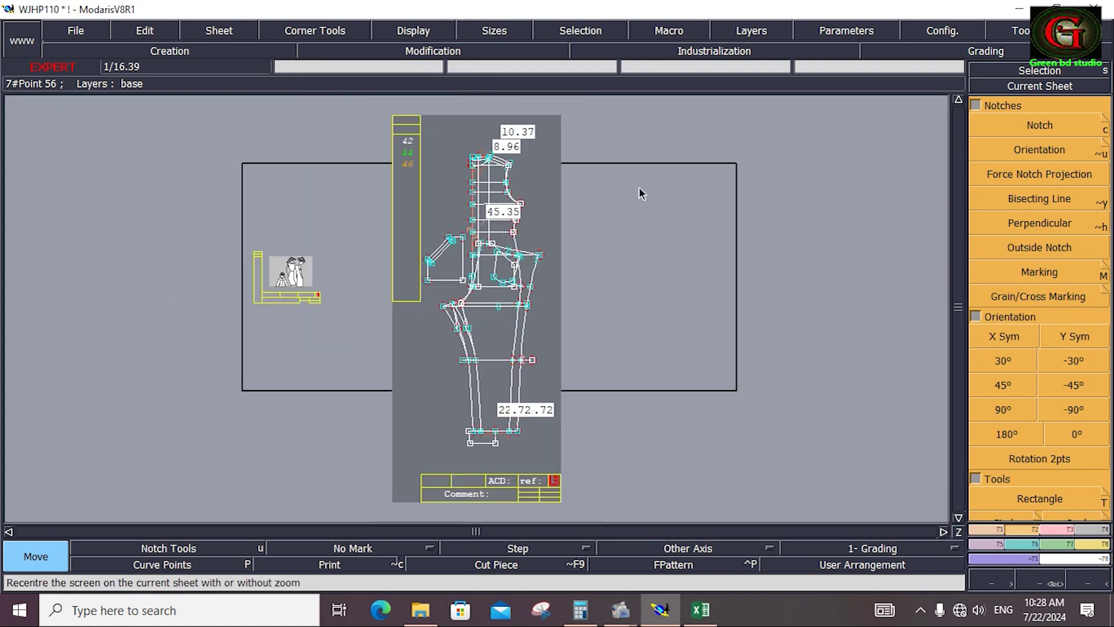
{"action": "key", "text": "F10"}
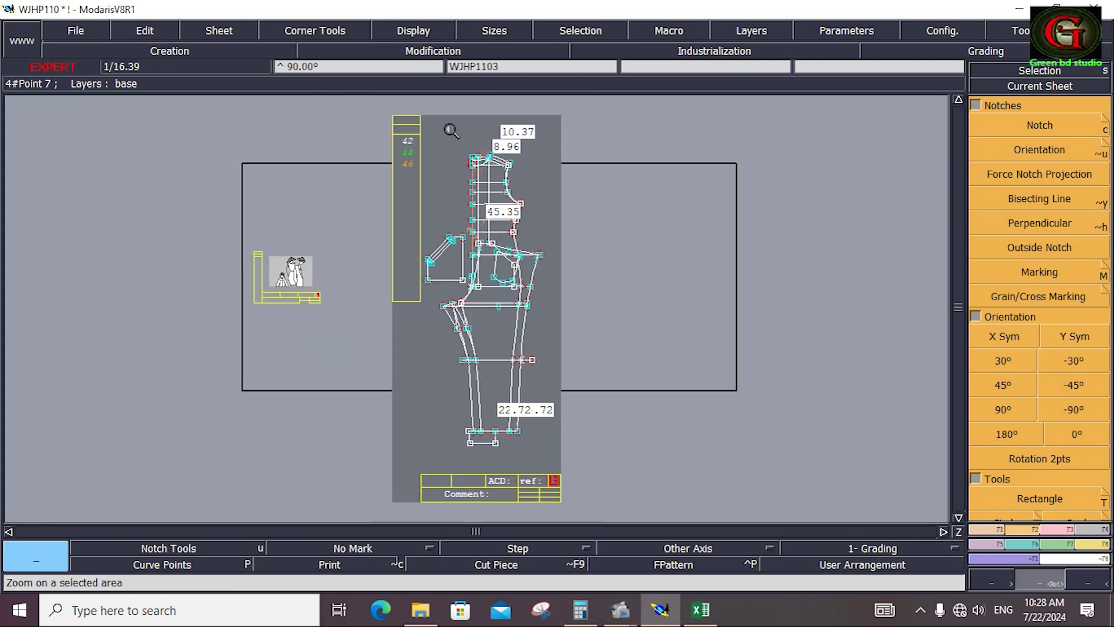
{"action": "left_click_drag", "start_coordinate": [445, 122], "coordinate": [761, 239]}
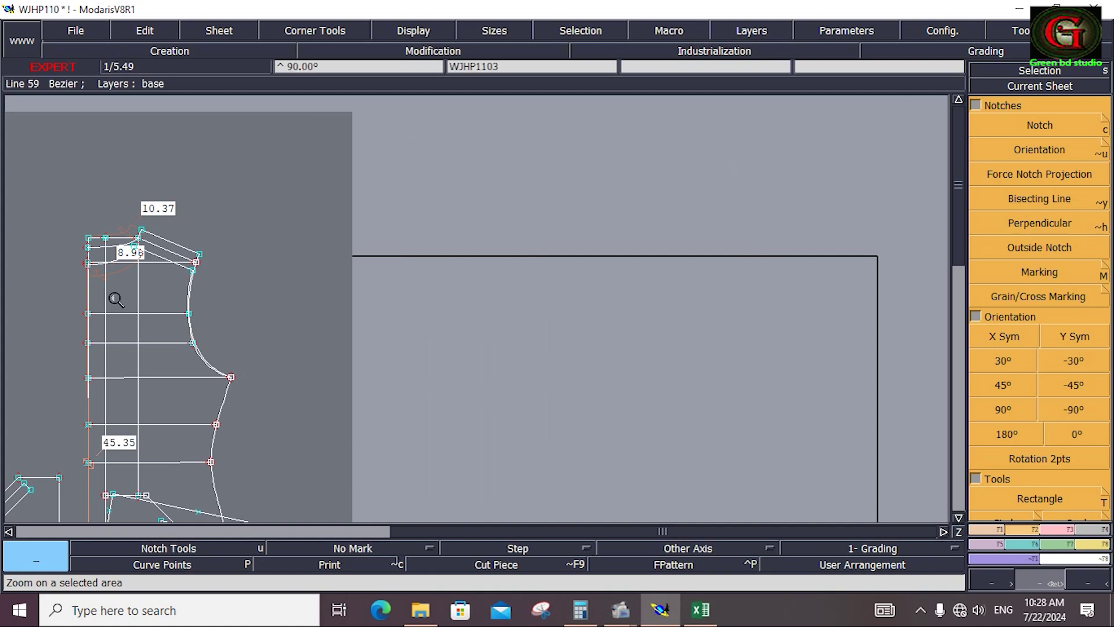
Save the model, continuing past the existing-file warning
{"action": "left_click", "coordinate": [79, 35]}
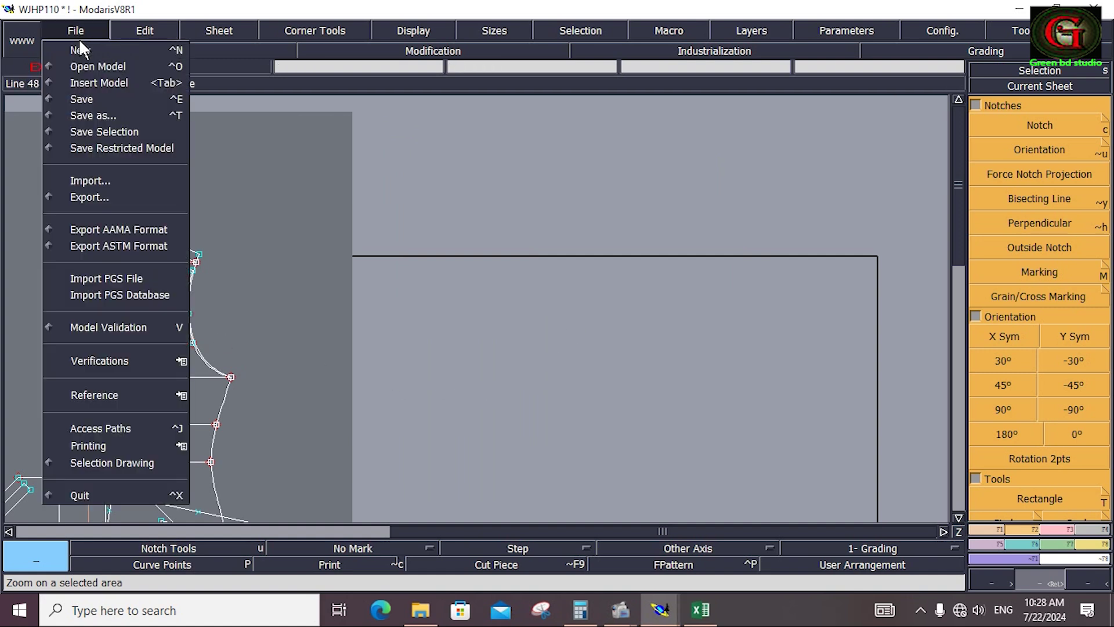
{"action": "left_click", "coordinate": [88, 92]}
{"action": "left_click", "coordinate": [462, 407]}
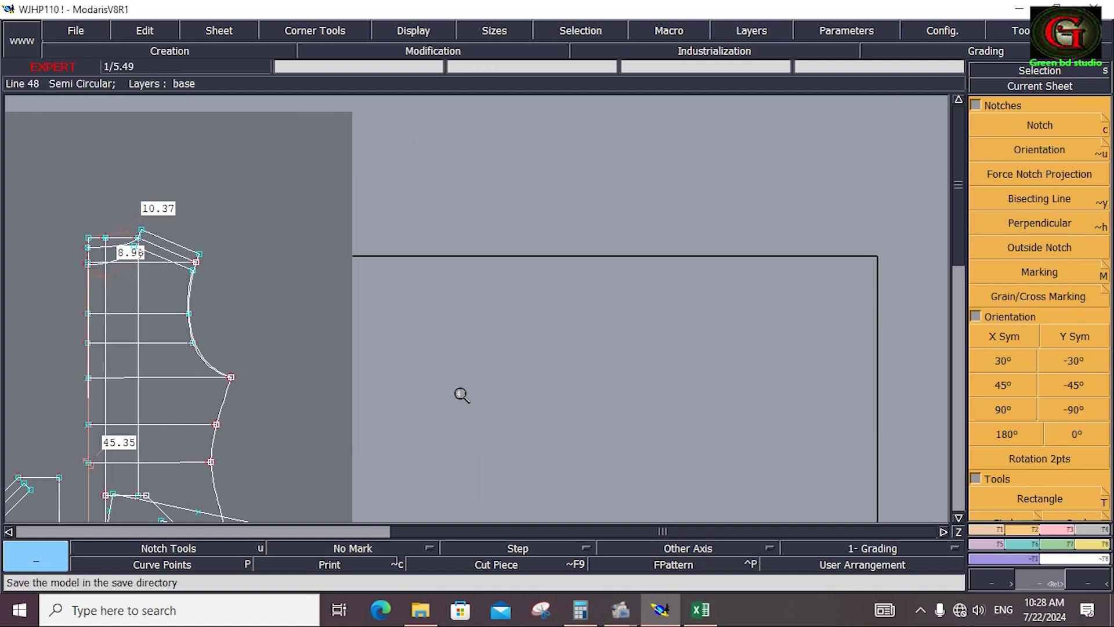
{"action": "left_click", "coordinate": [700, 610]}
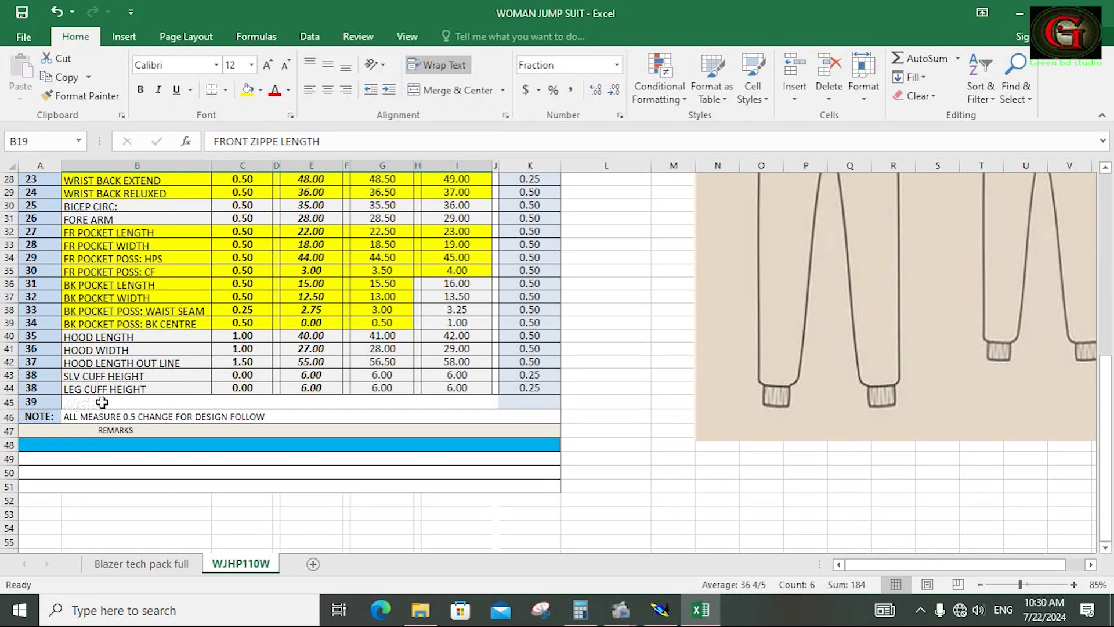
{"action": "scroll", "coordinate": [133, 452], "scroll_direction": "up", "scroll_amount": 4}
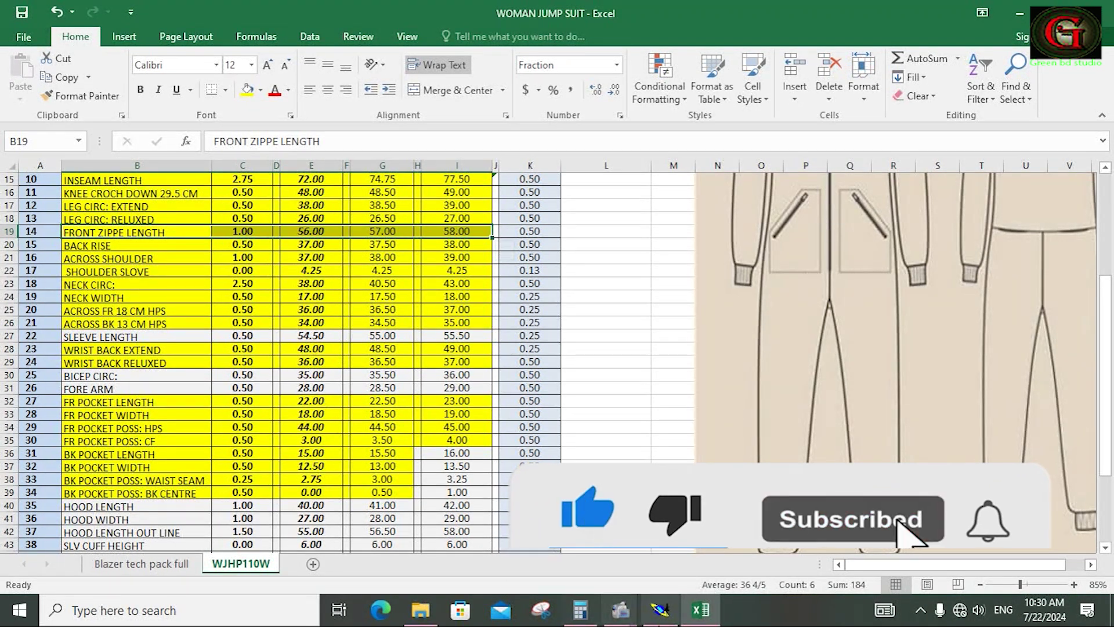
{"action": "key", "text": "alt+Tab"}
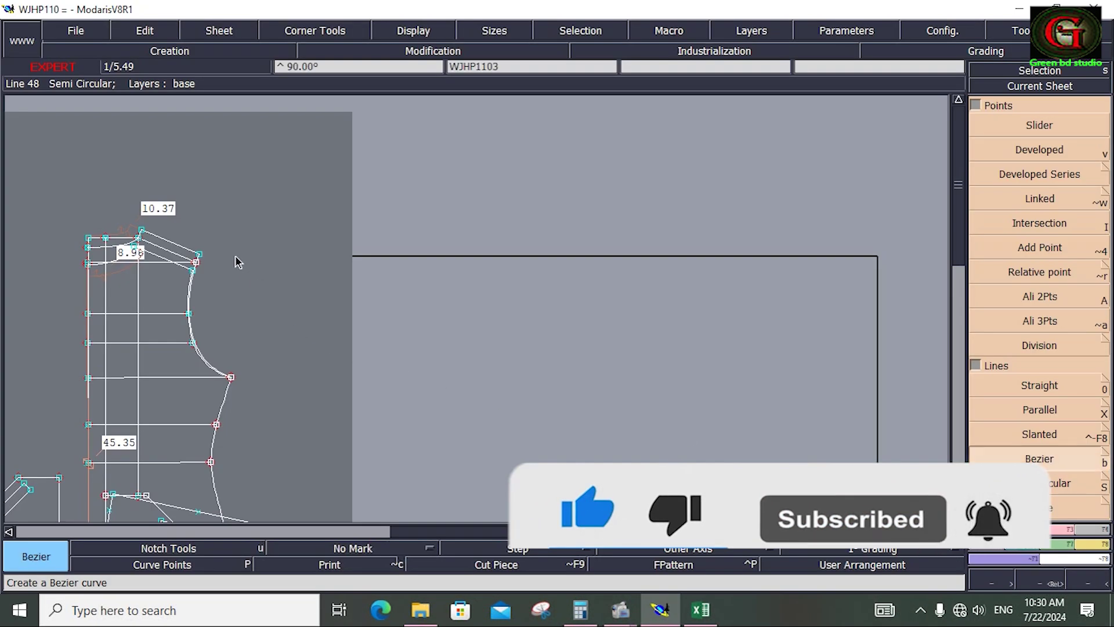
Draw a horizontal sleeve line 54 long starting beside the shoulder
{"action": "left_click", "coordinate": [225, 256]}
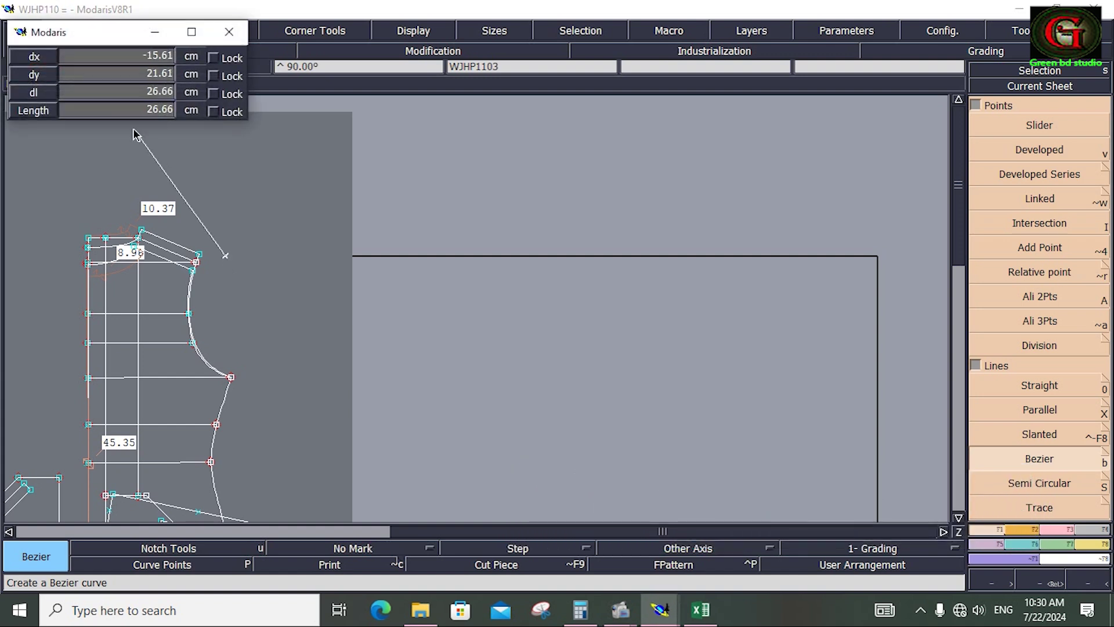
{"action": "left_click", "coordinate": [115, 95]}
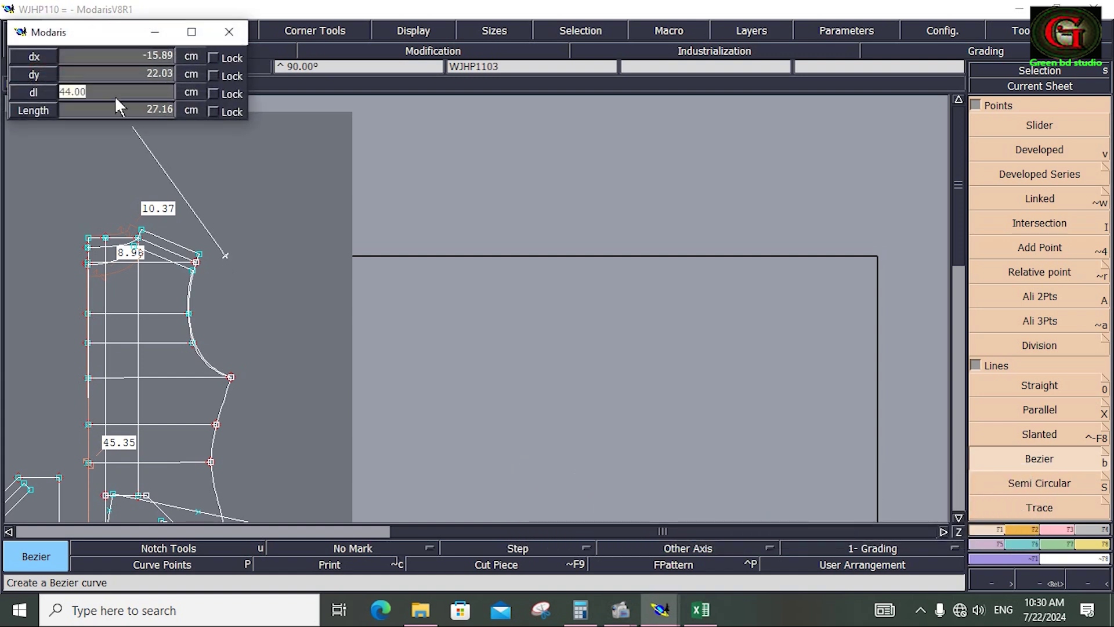
{"action": "type", "text": "54"}
{"action": "key", "text": "Return"}
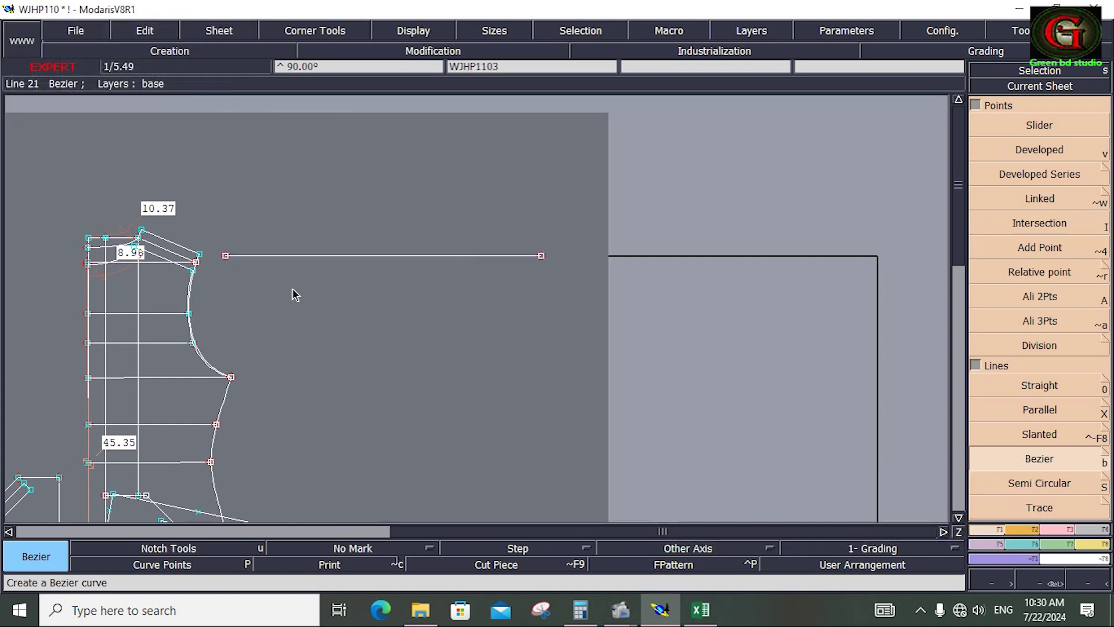
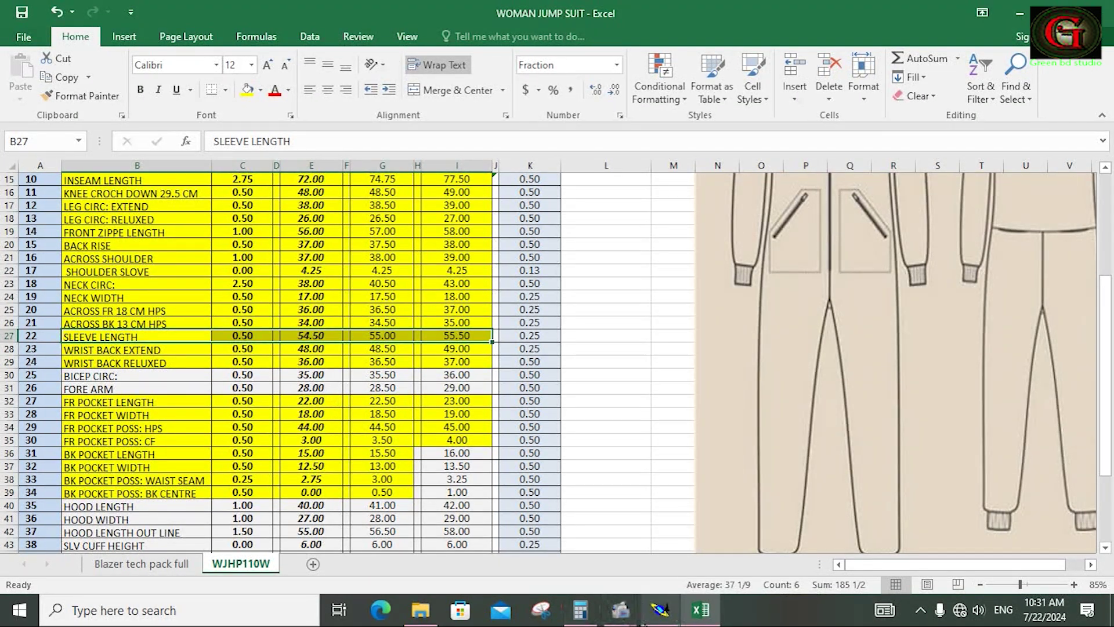
Confirm the 17 cm parallel line distance in the Modaris pattern
{"action": "left_click", "coordinate": [660, 609]}
{"action": "type", "text": "17.5"}
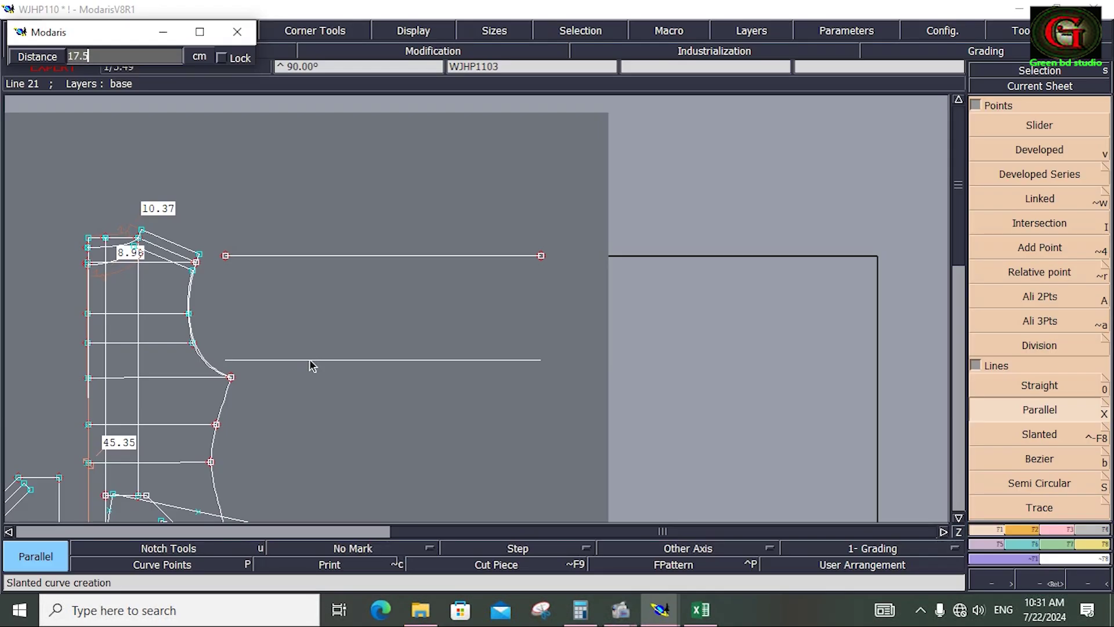
{"action": "key", "text": "Return"}
Give the BICEP CIRC row (B:I) a yellow fill in Excel, then return to Modaris
{"action": "key", "text": "alt+Tab"}
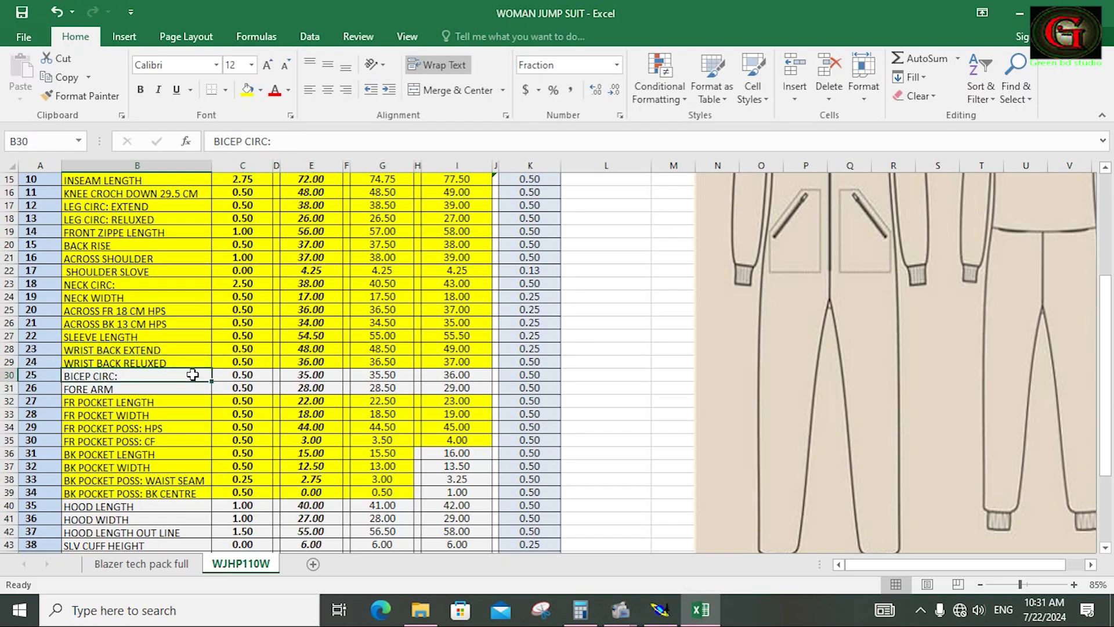
{"action": "left_click_drag", "start_coordinate": [139, 375], "coordinate": [456, 377]}
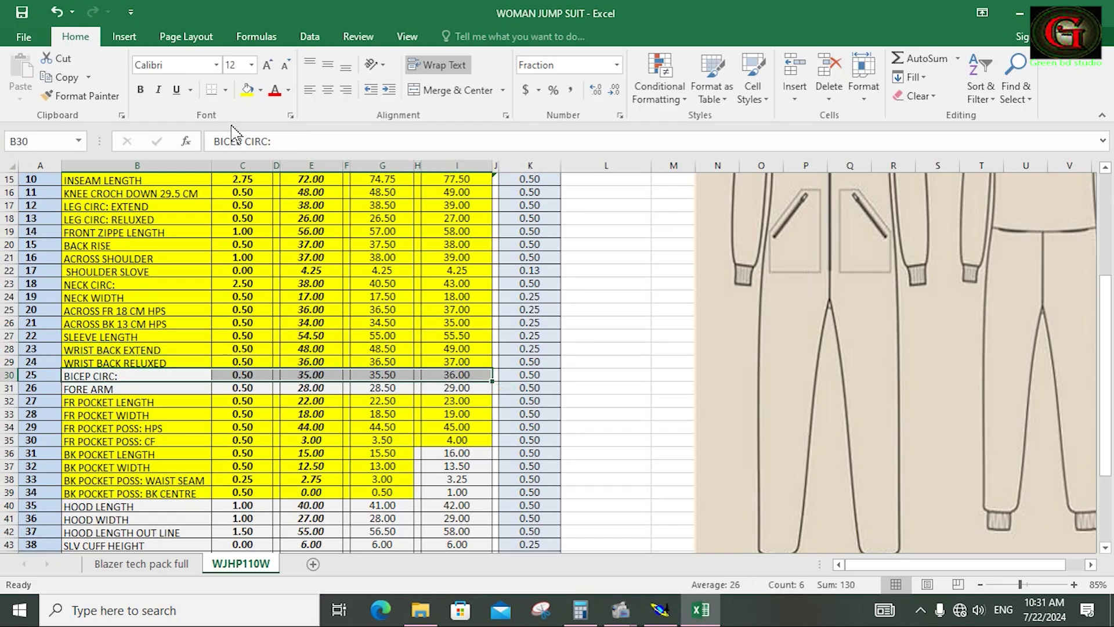
{"action": "left_click", "coordinate": [248, 89]}
{"action": "scroll", "coordinate": [154, 341], "scroll_direction": "down", "scroll_amount": 9}
{"action": "scroll", "coordinate": [140, 283], "scroll_direction": "up", "scroll_amount": 9}
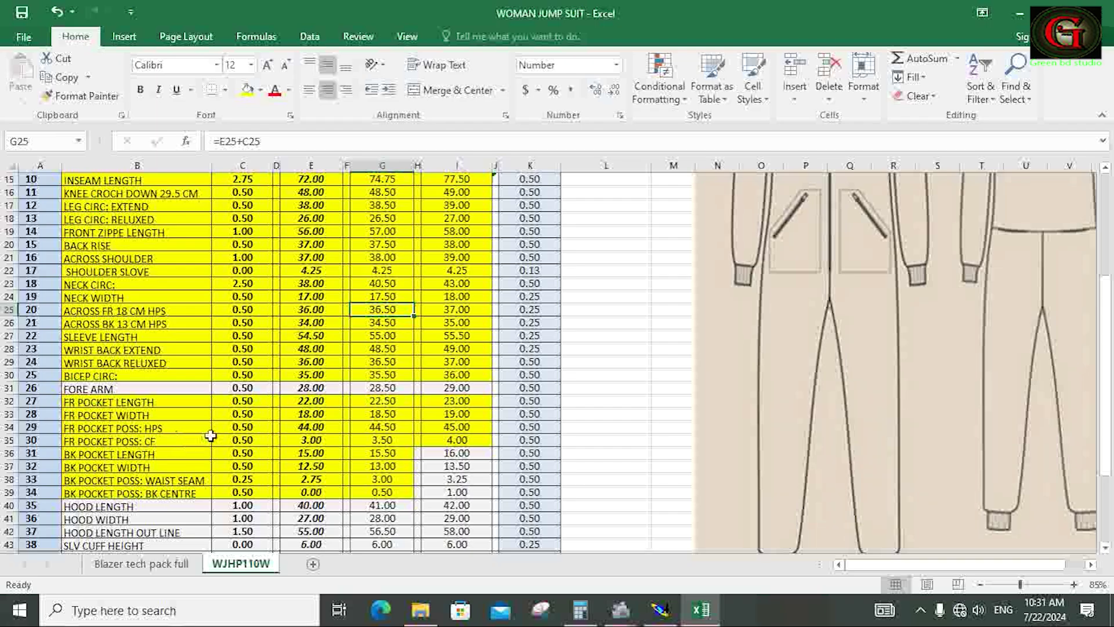
{"action": "left_click", "coordinate": [660, 609]}
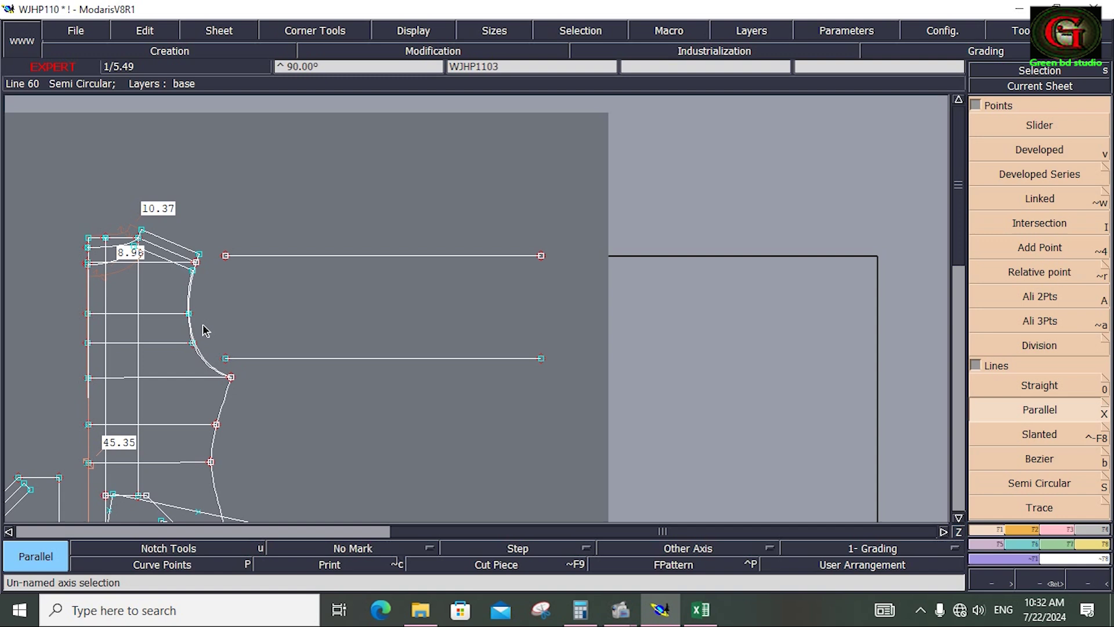
Zoom into the armhole and measure its upper and lower curves: 24.37 and 21.71
{"action": "key", "text": "z"}
{"action": "left_click_drag", "start_coordinate": [41, 230], "coordinate": [452, 418]}
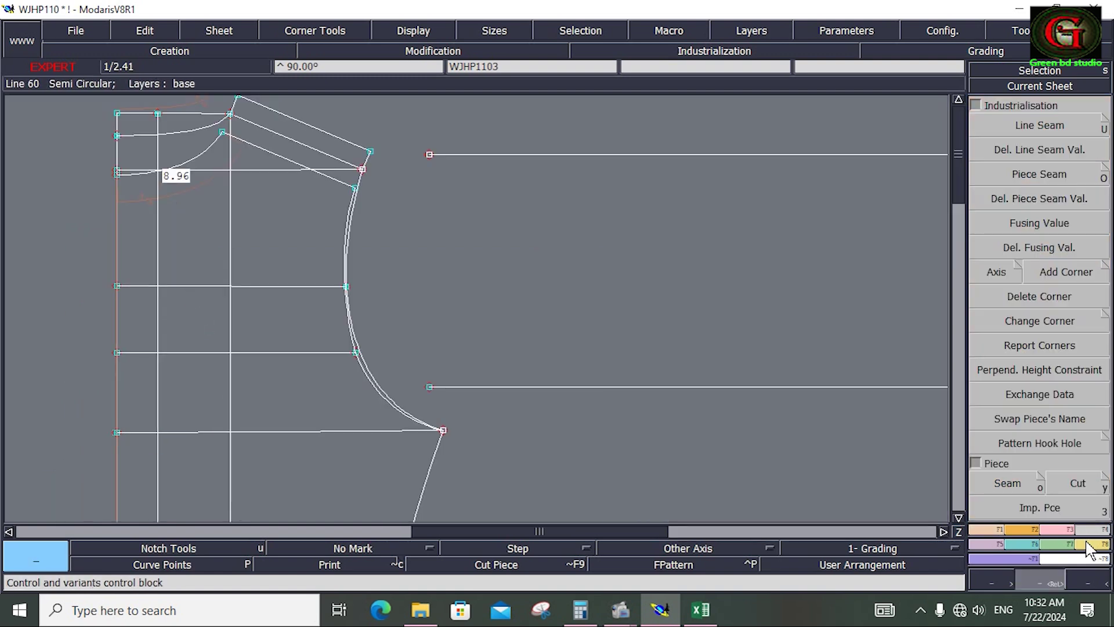
{"action": "left_click", "coordinate": [1086, 141]}
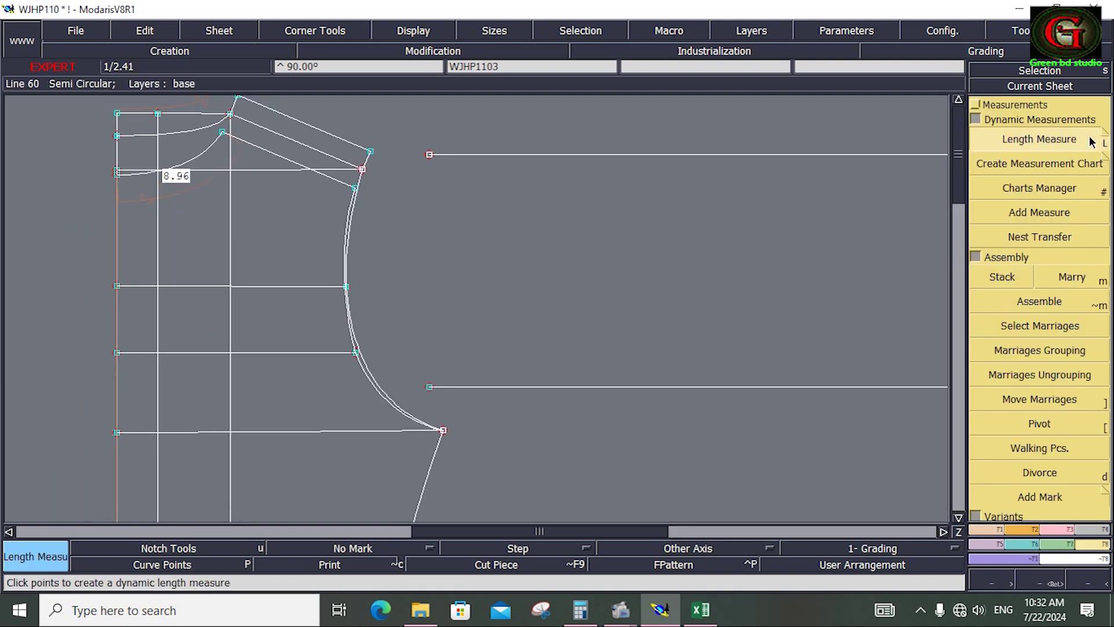
{"action": "left_click", "coordinate": [443, 430]}
{"action": "left_click", "coordinate": [354, 188]}
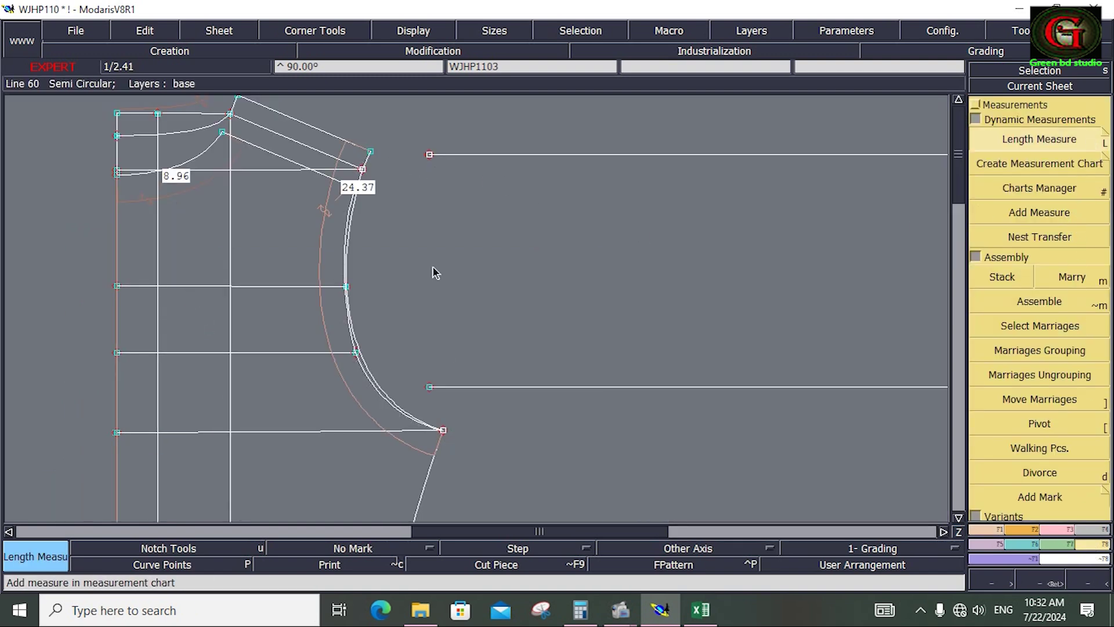
{"action": "left_click", "coordinate": [356, 191]}
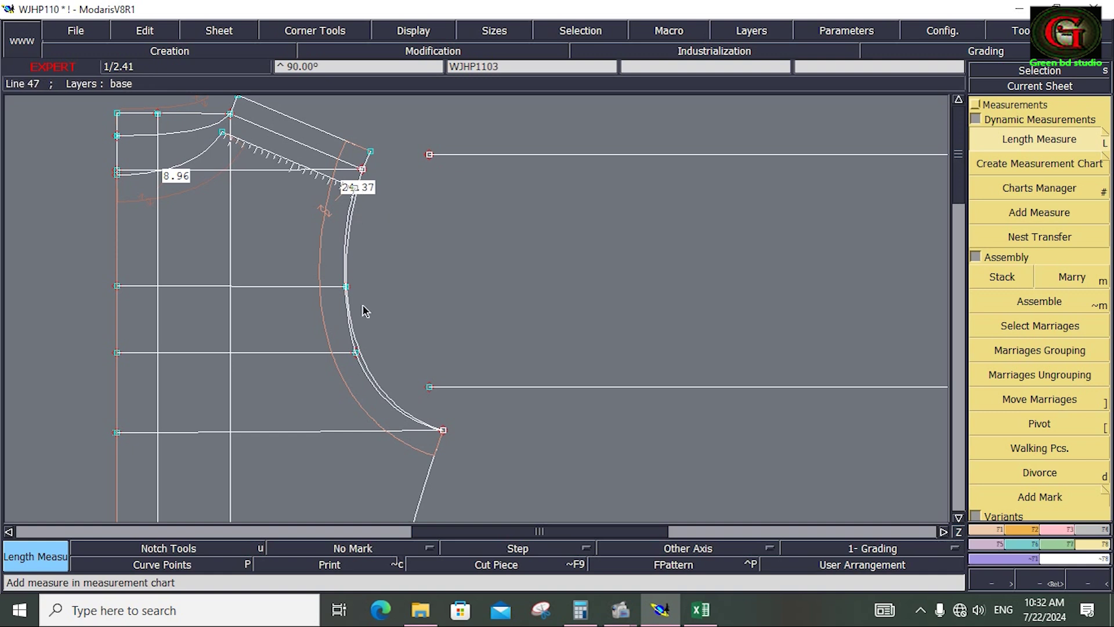
{"action": "left_click", "coordinate": [440, 429]}
{"action": "left_click", "coordinate": [364, 194]}
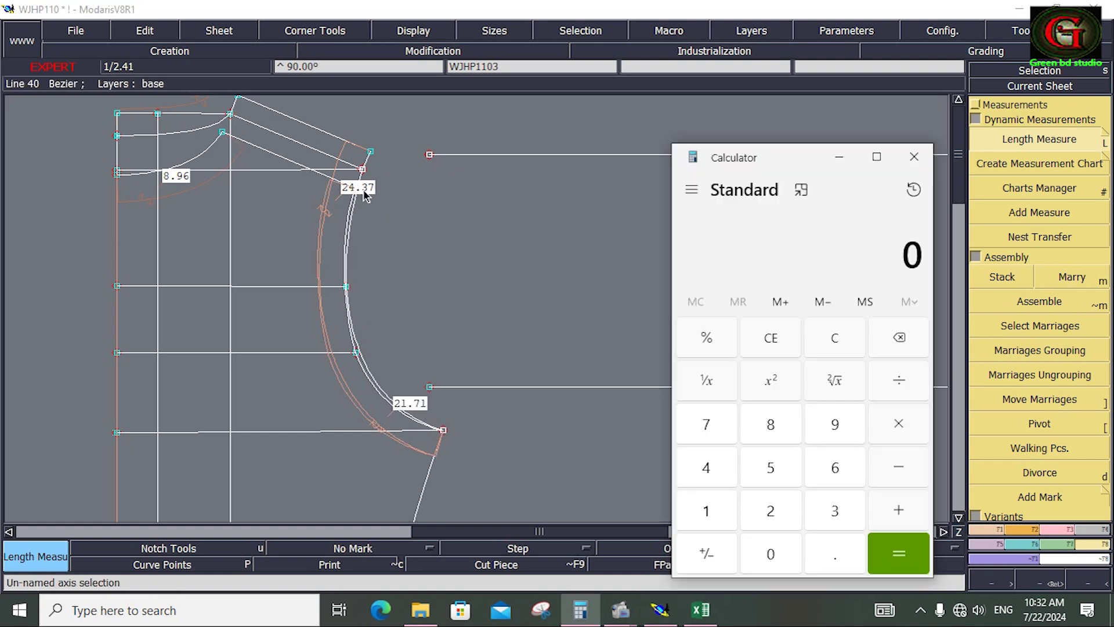
Add the armhole lengths 24.37 + 21.71 in Calculator to get 46.08
{"action": "left_click", "coordinate": [765, 512]}
{"action": "left_click", "coordinate": [706, 467]}
{"action": "left_click", "coordinate": [835, 557]}
{"action": "left_click", "coordinate": [834, 512]}
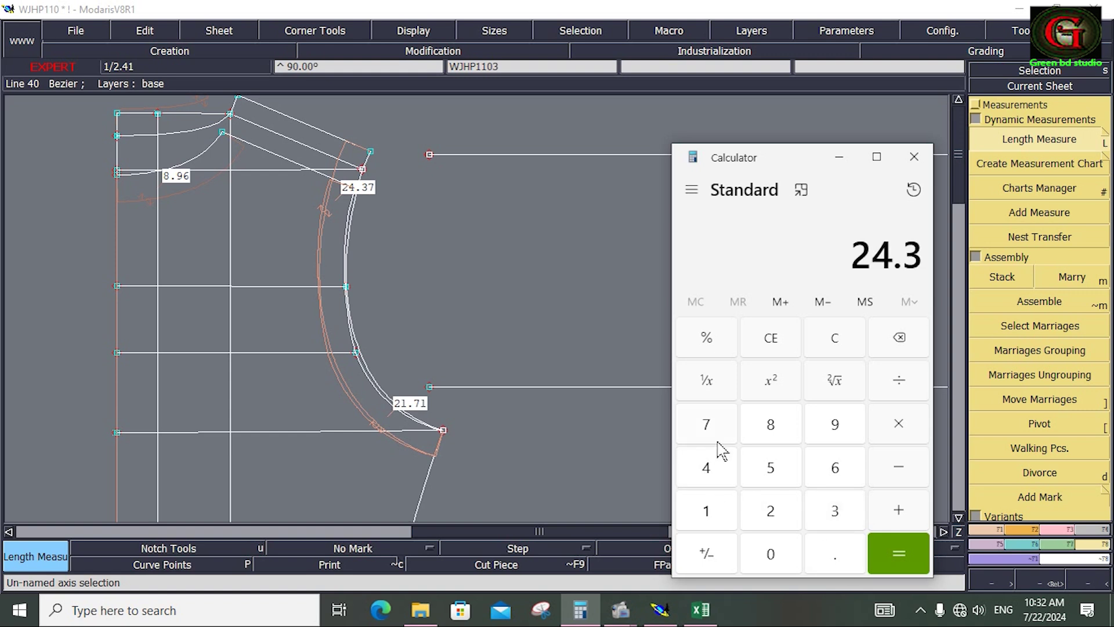
{"action": "left_click", "coordinate": [708, 427]}
{"action": "left_click", "coordinate": [898, 510]}
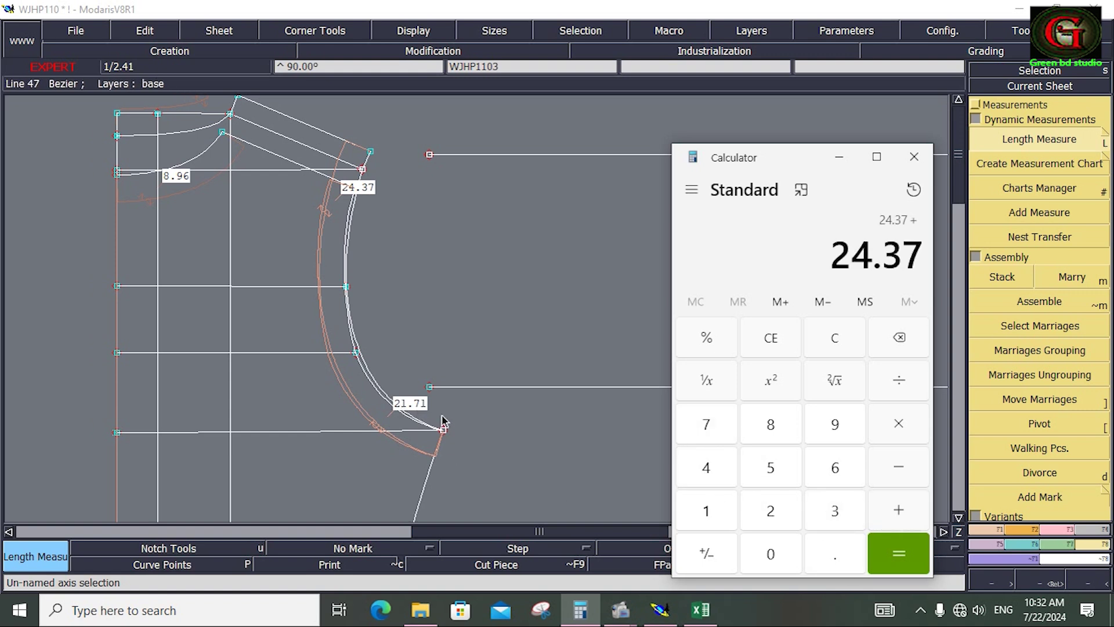
{"action": "left_click", "coordinate": [757, 514]}
{"action": "left_click", "coordinate": [706, 512]}
{"action": "left_click", "coordinate": [836, 554]}
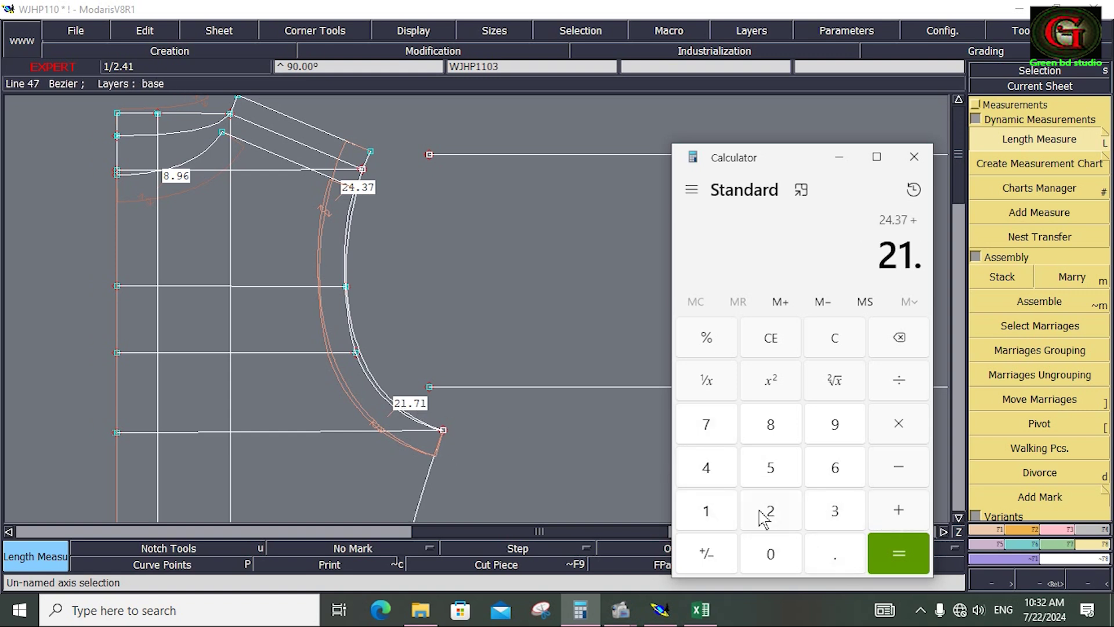
{"action": "left_click", "coordinate": [719, 441]}
{"action": "left_click", "coordinate": [716, 512]}
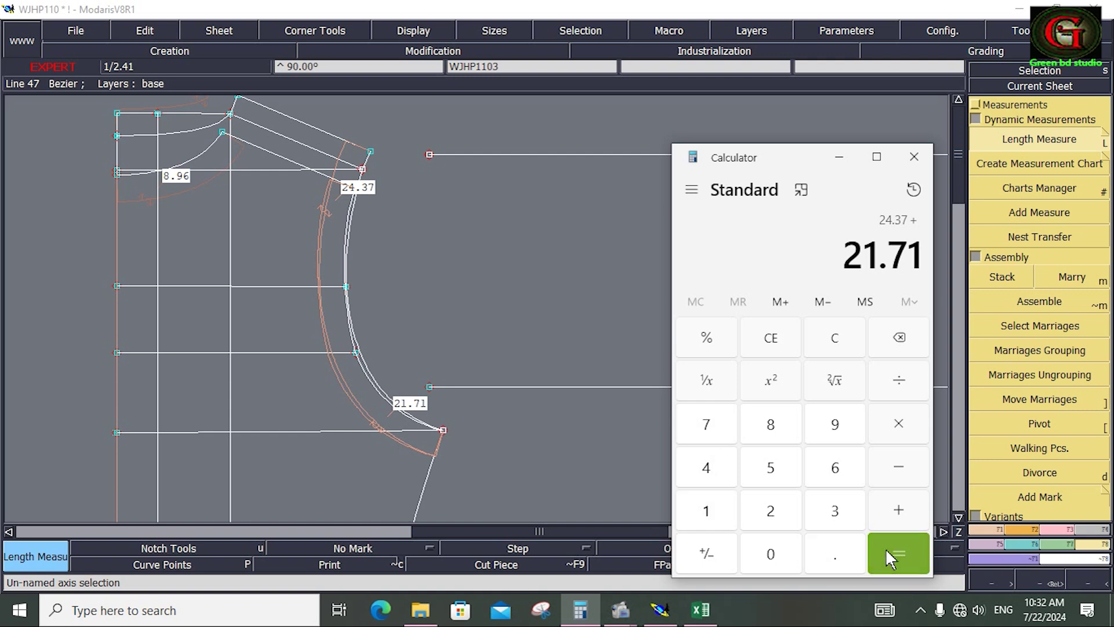
{"action": "left_click", "coordinate": [885, 549]}
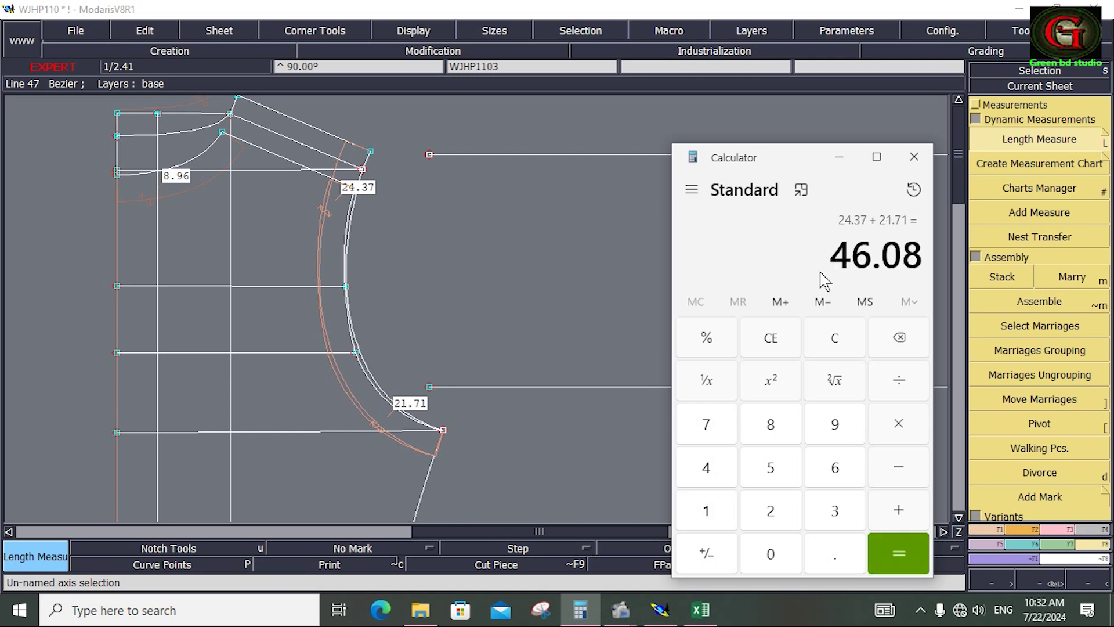
Add 1 to get 47.08, halve it to 23.54, and minimize Calculator
{"action": "left_click", "coordinate": [894, 512]}
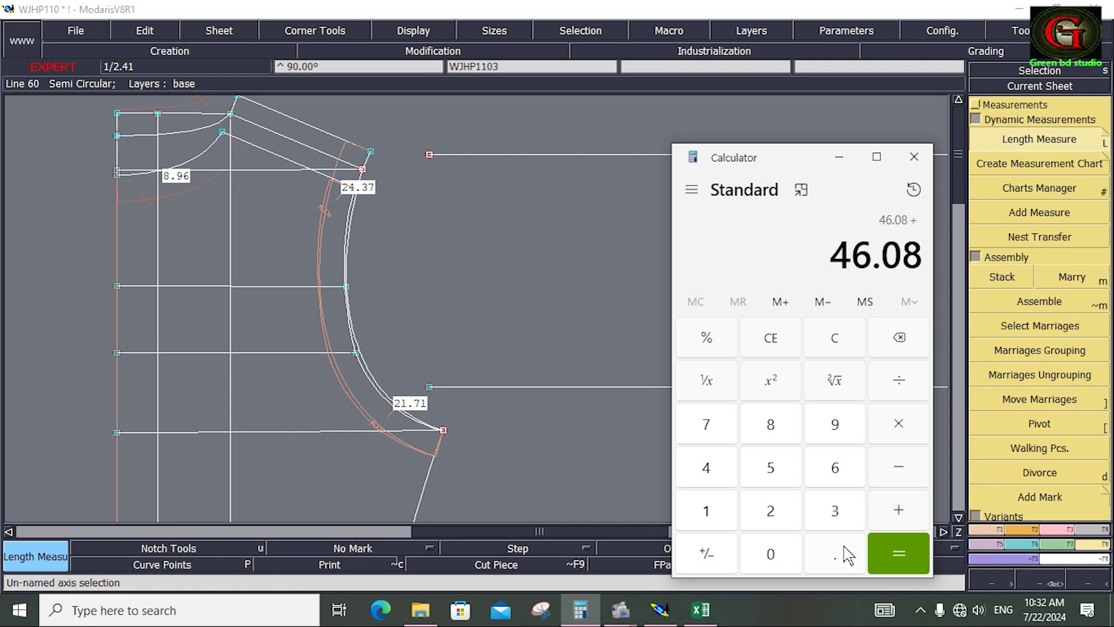
{"action": "left_click", "coordinate": [716, 522]}
{"action": "left_click", "coordinate": [901, 554]}
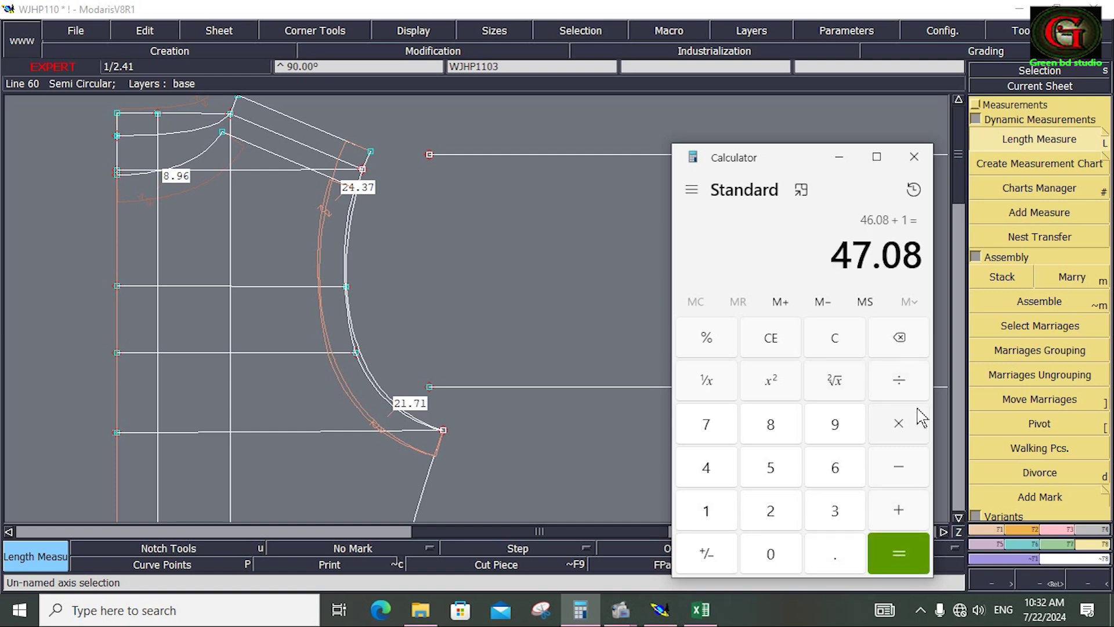
{"action": "left_click", "coordinate": [904, 393]}
{"action": "left_click", "coordinate": [773, 510]}
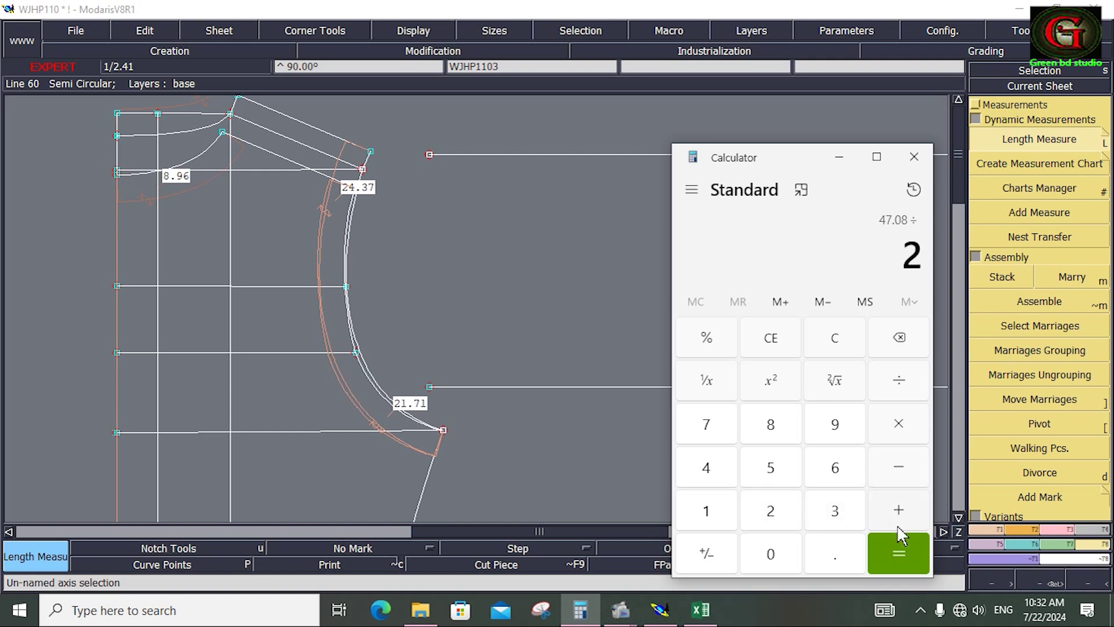
{"action": "left_click", "coordinate": [901, 545]}
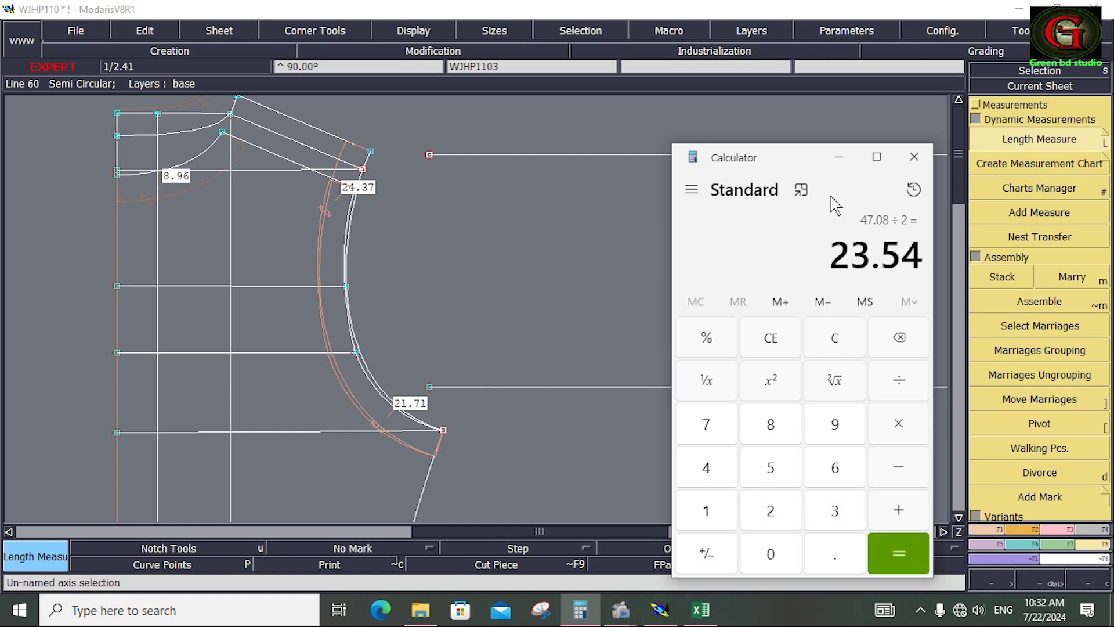
{"action": "left_click", "coordinate": [839, 157]}
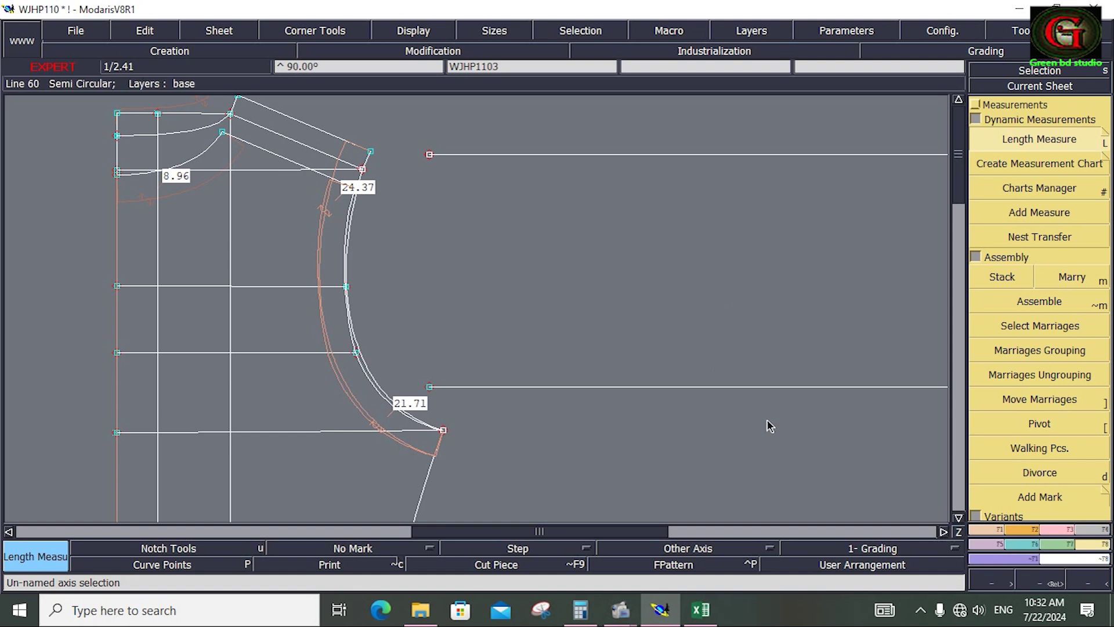
Draw a 23 cm Bezier line from the upper guideline's end down to the lower guideline
{"action": "left_click", "coordinate": [992, 528]}
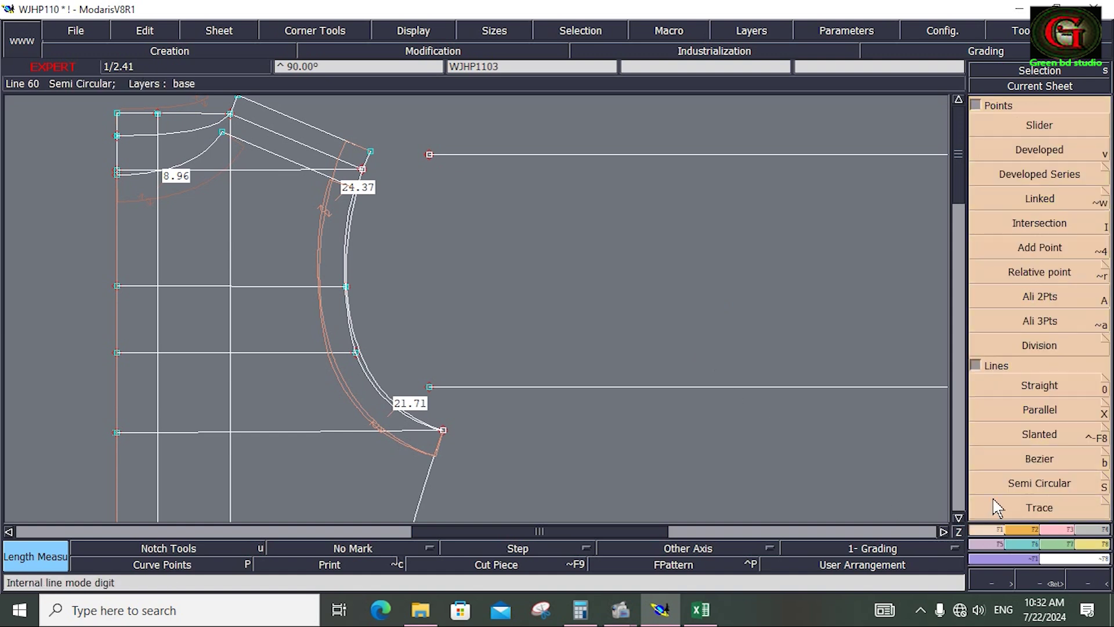
{"action": "left_click", "coordinate": [1039, 465]}
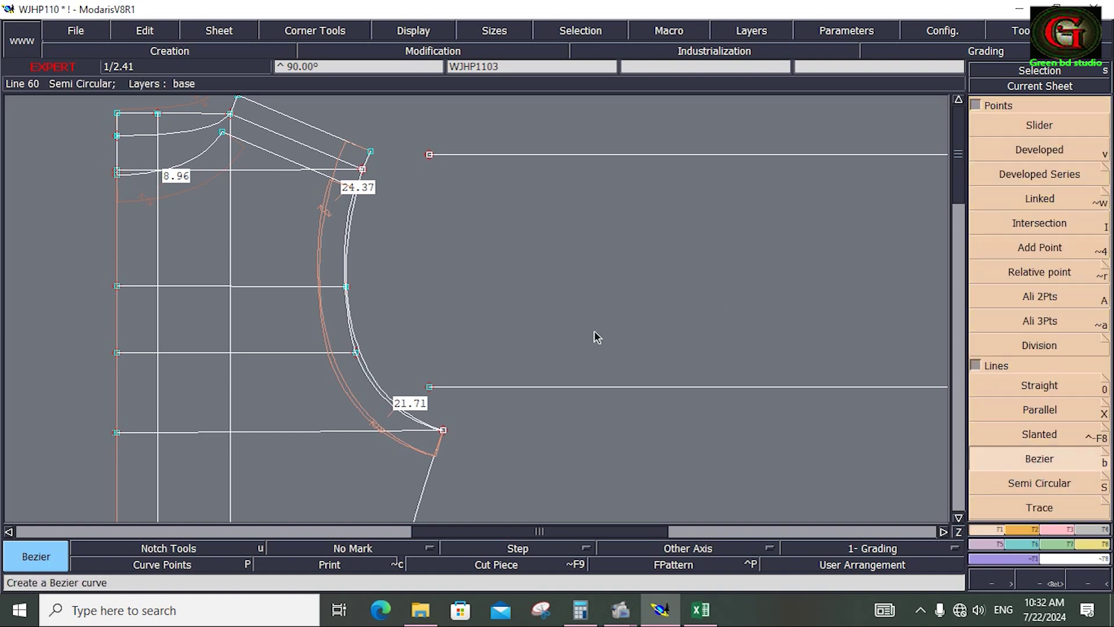
{"action": "left_click", "coordinate": [429, 154]}
{"action": "type", "text": "54.00"}
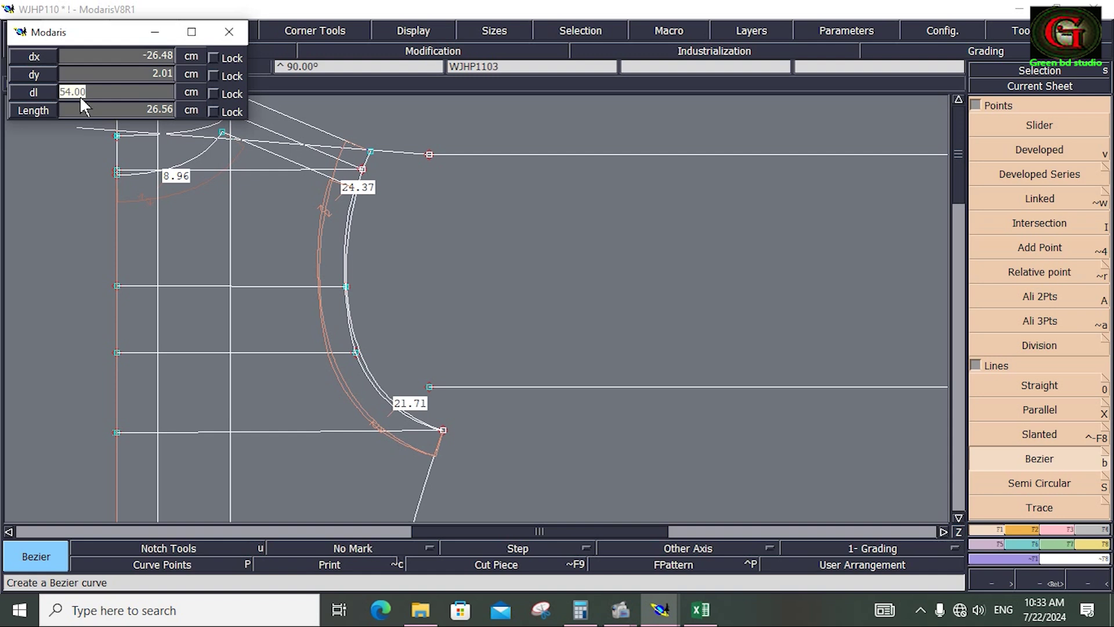
{"action": "type", "text": "23"}
{"action": "key", "text": "Return"}
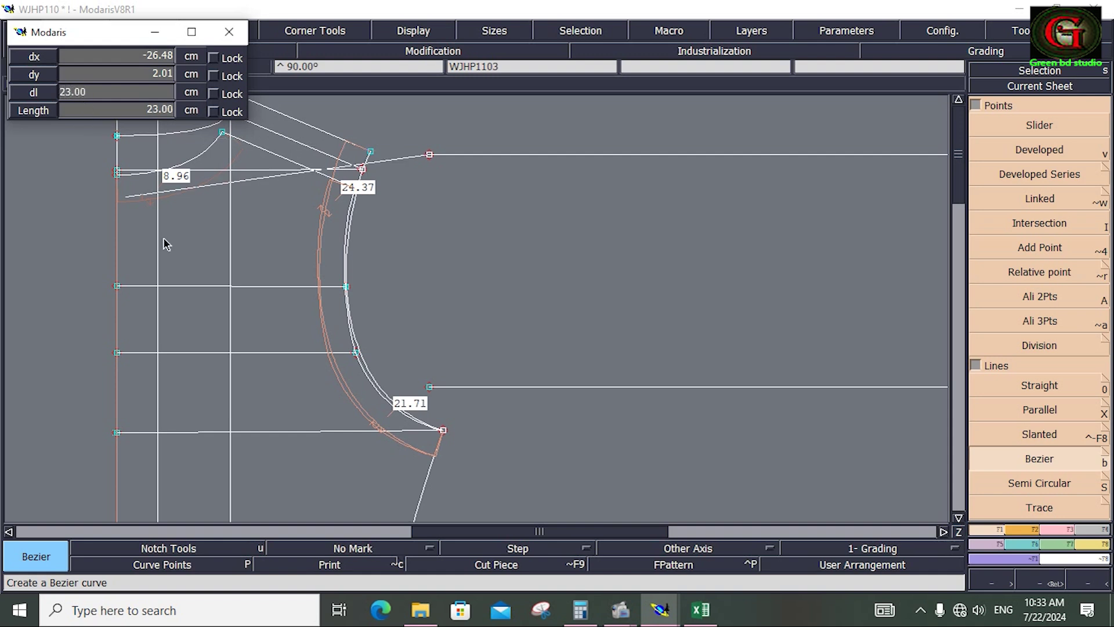
{"action": "left_click", "coordinate": [633, 393]}
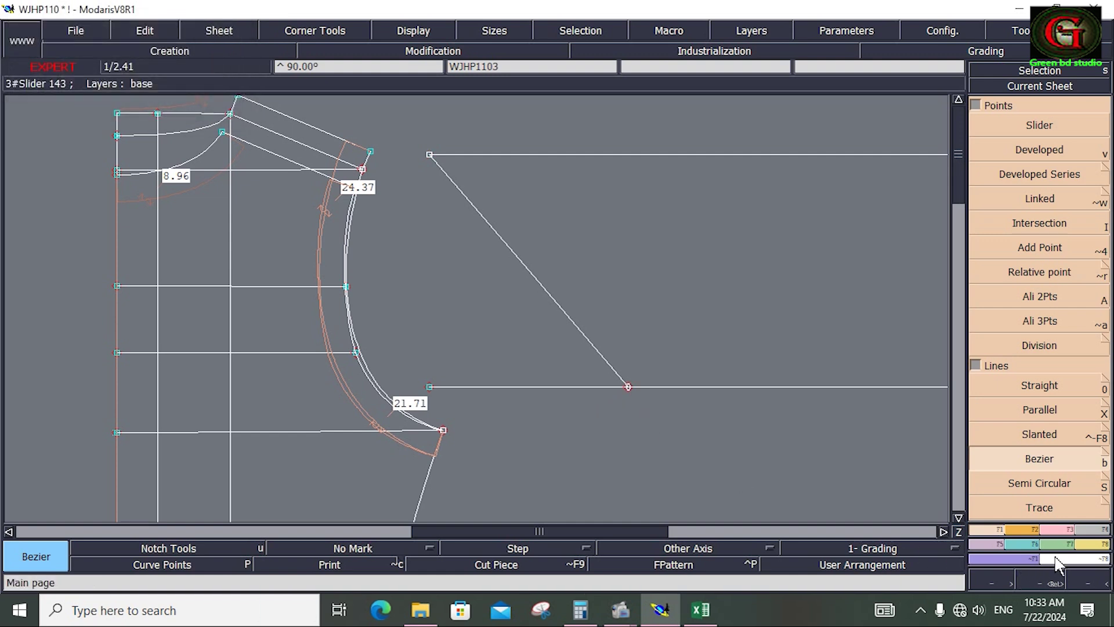
{"action": "left_click", "coordinate": [1068, 529]}
{"action": "left_click", "coordinate": [1044, 342]}
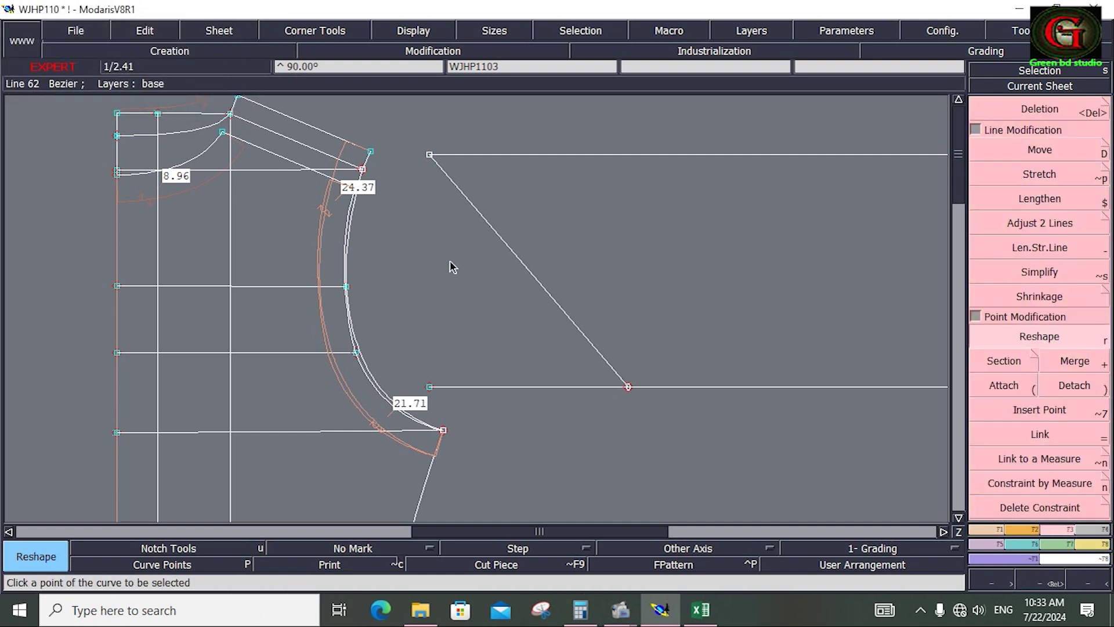
Show curve handles, bend the diagonal line into a curve, and measure it at 24.93
{"action": "left_click", "coordinate": [417, 29]}
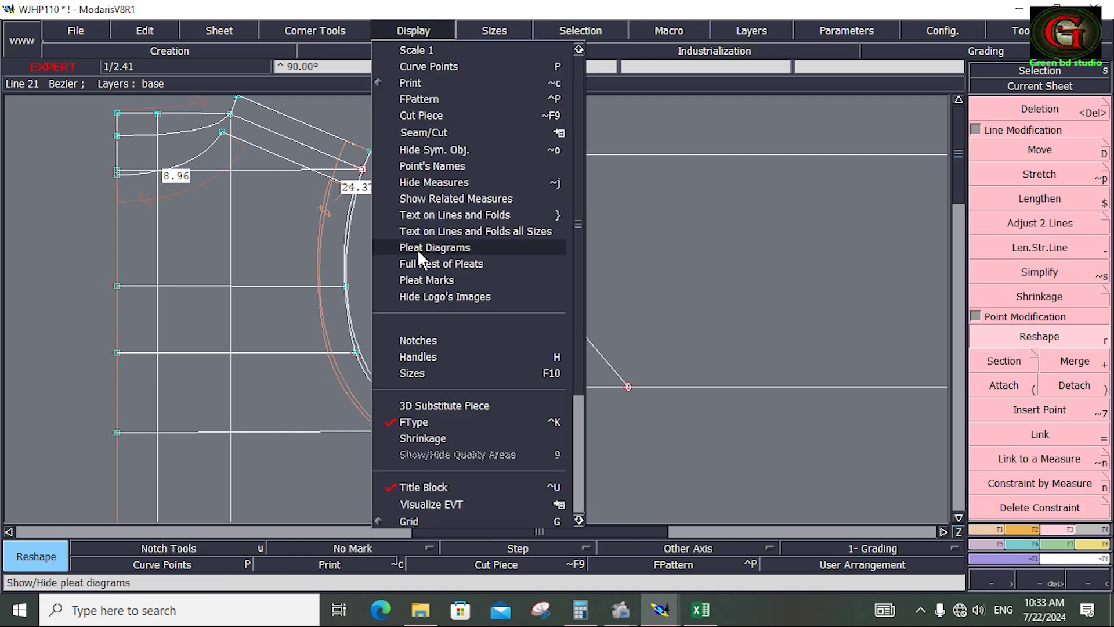
{"action": "left_click", "coordinate": [427, 354]}
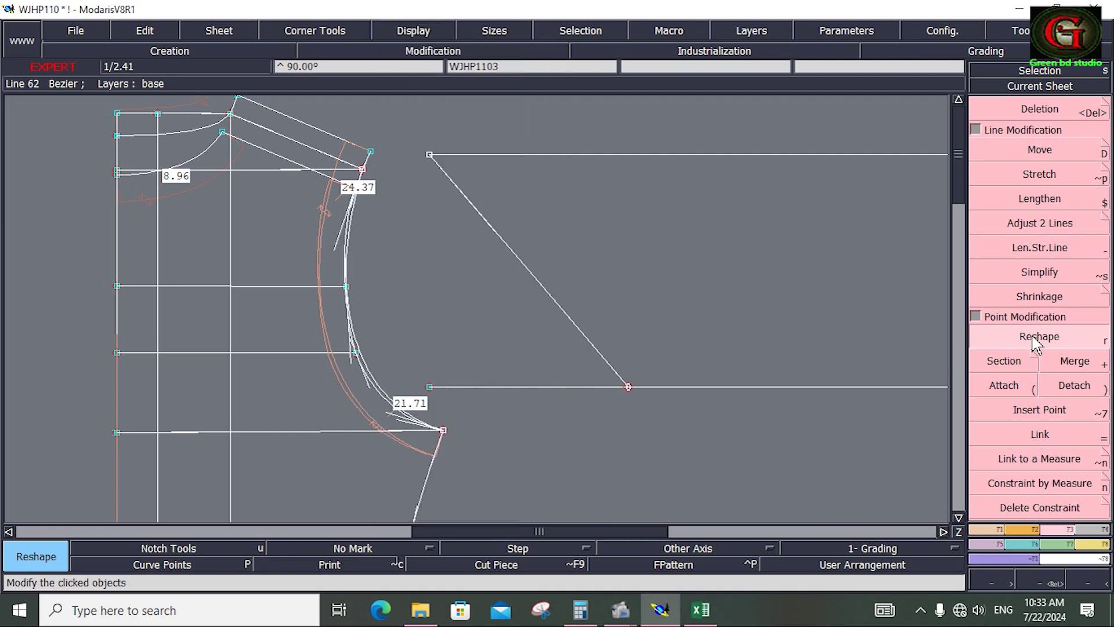
{"action": "left_click_drag", "start_coordinate": [470, 209], "coordinate": [428, 278]}
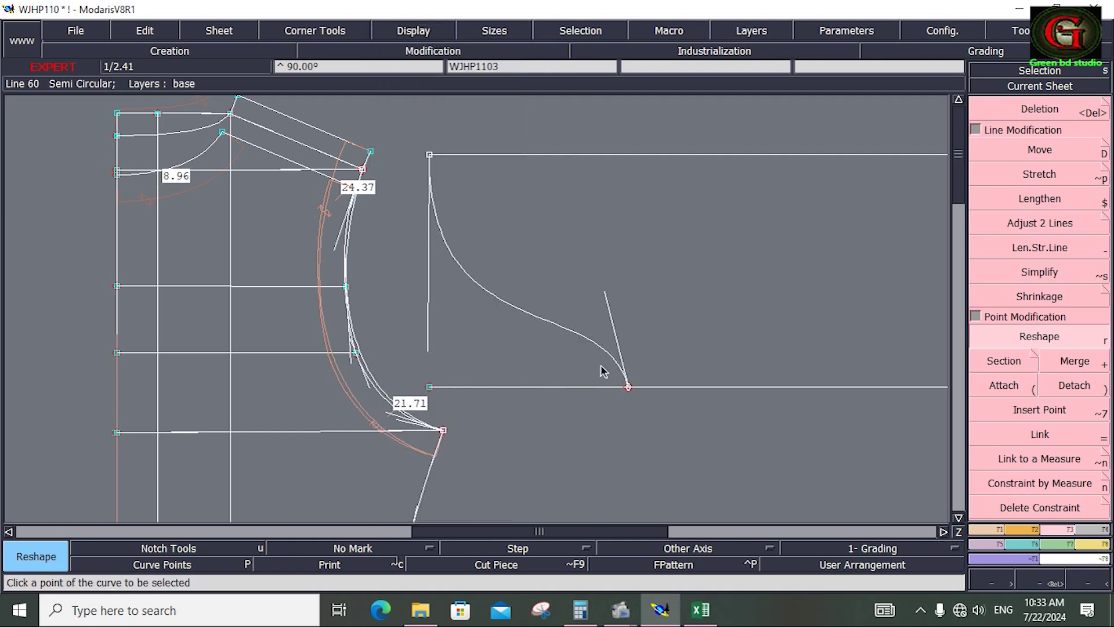
{"action": "left_click", "coordinate": [1093, 545]}
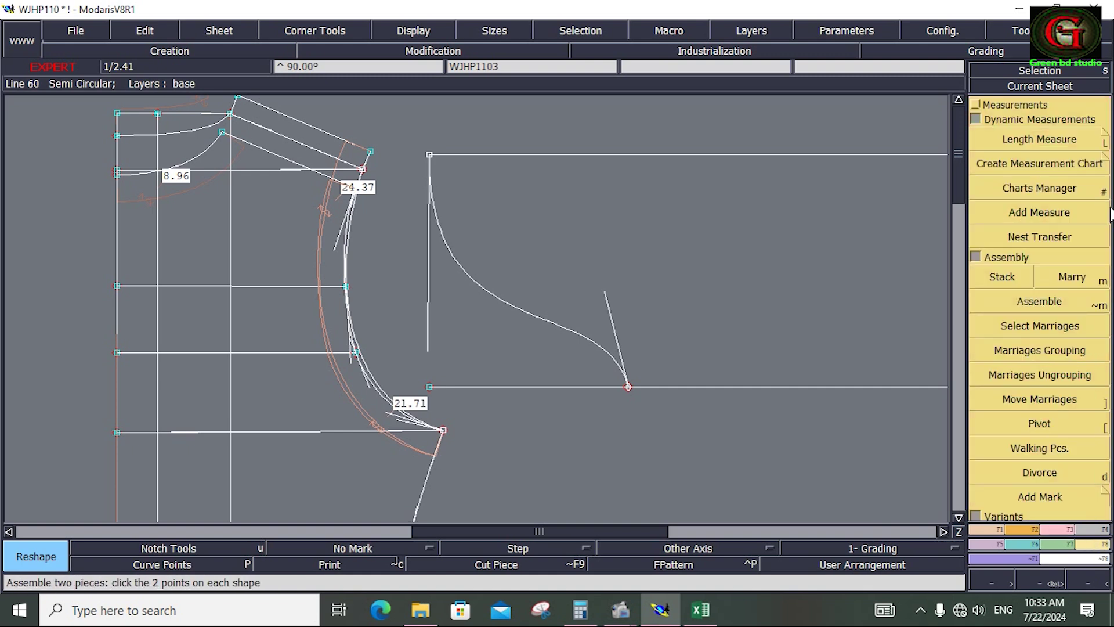
{"action": "left_click", "coordinate": [1039, 140]}
{"action": "left_click", "coordinate": [430, 159]}
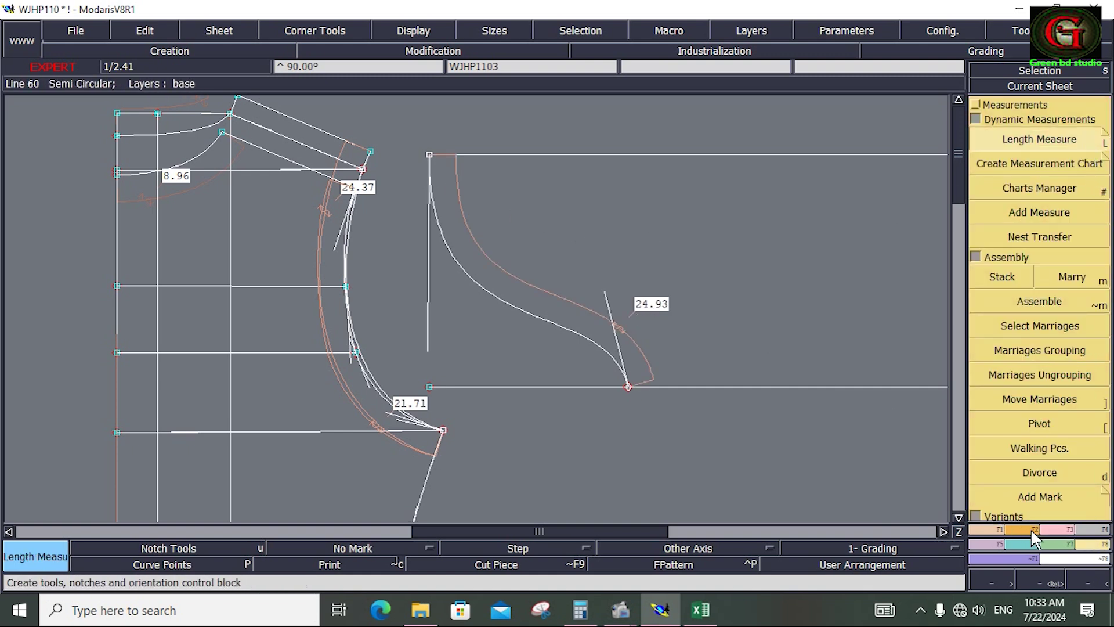
Reshape the curve's lower end until it measures 23.56, then make that end a fixed point
{"action": "left_click", "coordinate": [1062, 529]}
{"action": "left_click", "coordinate": [1039, 341]}
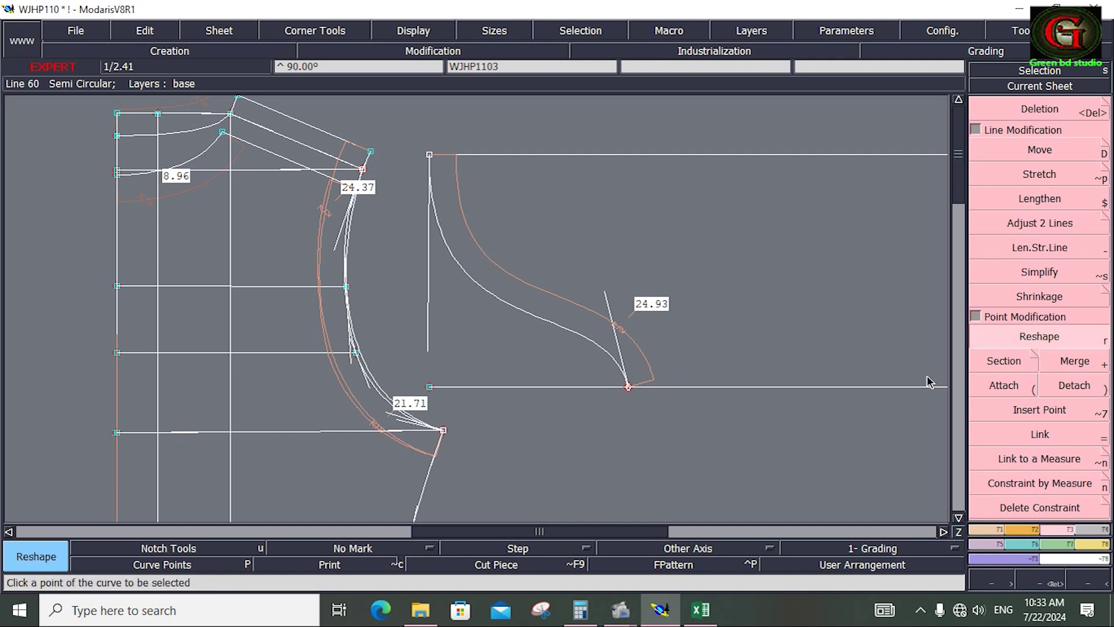
{"action": "left_click_drag", "start_coordinate": [626, 388], "coordinate": [601, 387]}
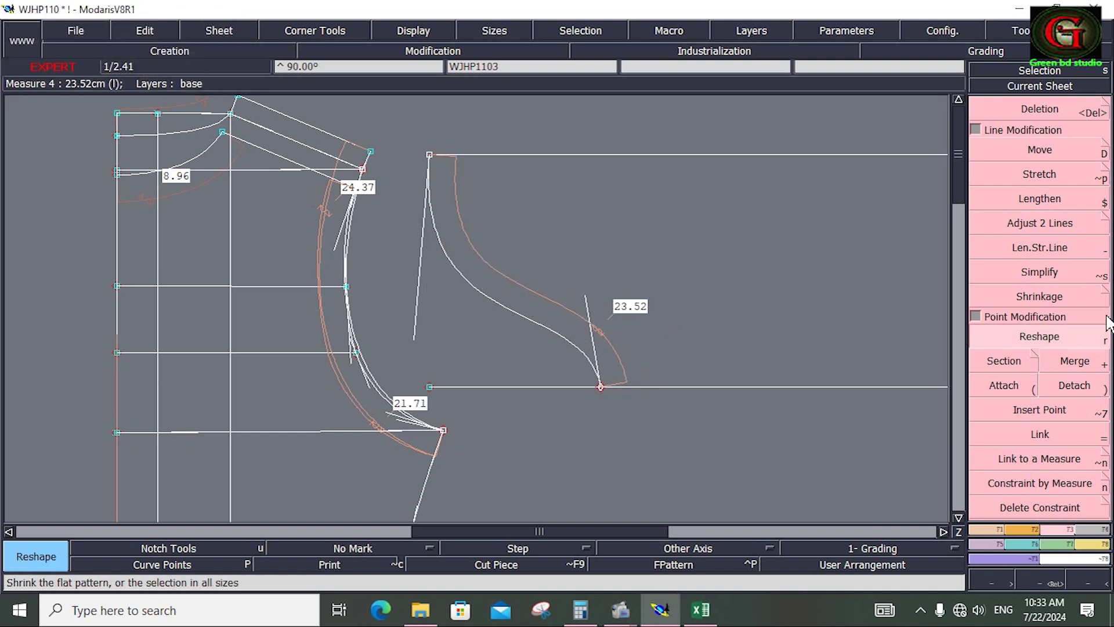
{"action": "left_click_drag", "start_coordinate": [601, 386], "coordinate": [609, 386]}
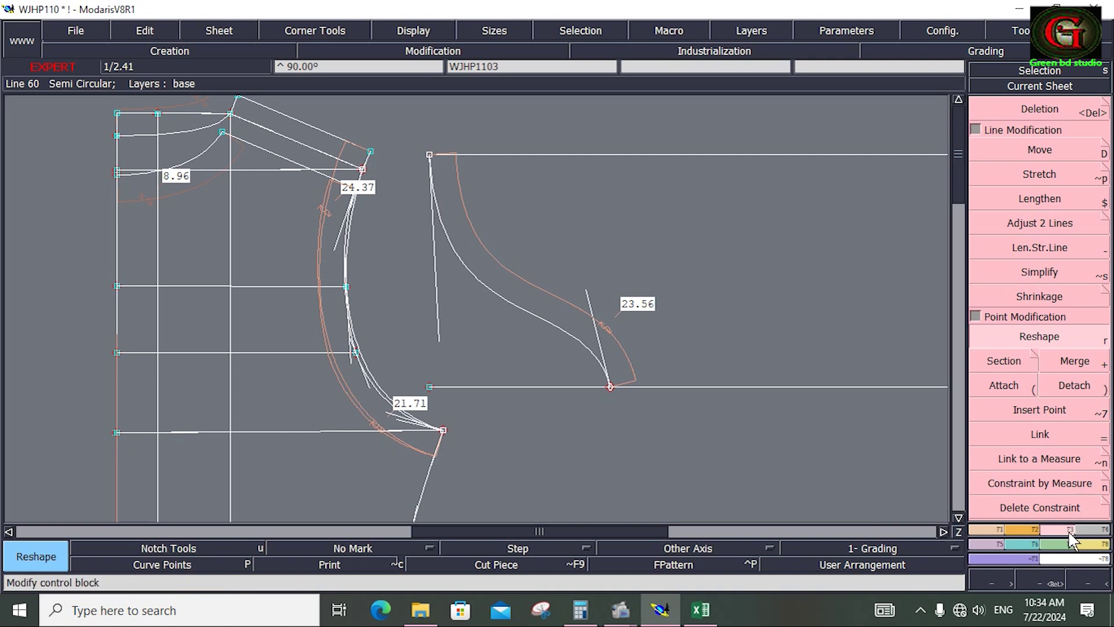
{"action": "left_click", "coordinate": [998, 412]}
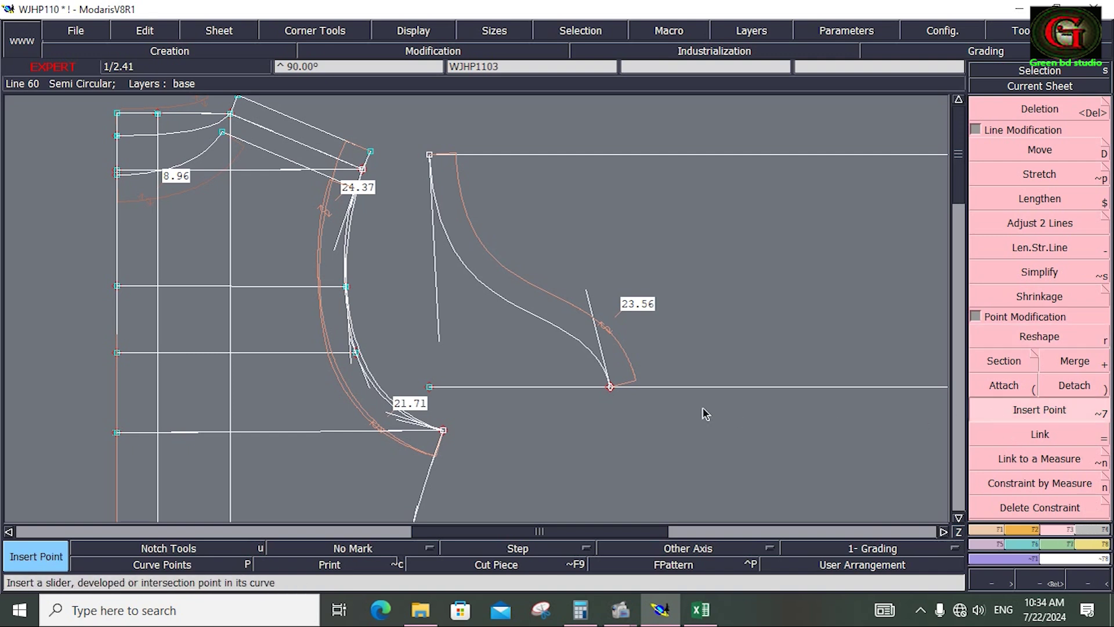
{"action": "left_click", "coordinate": [608, 392]}
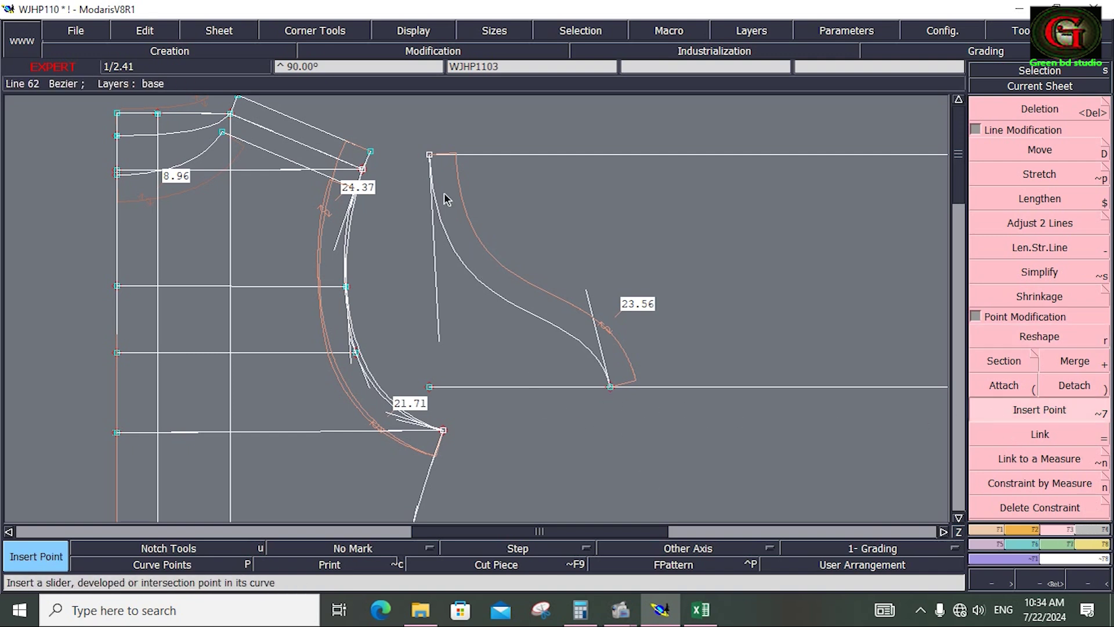
{"action": "left_click", "coordinate": [983, 531]}
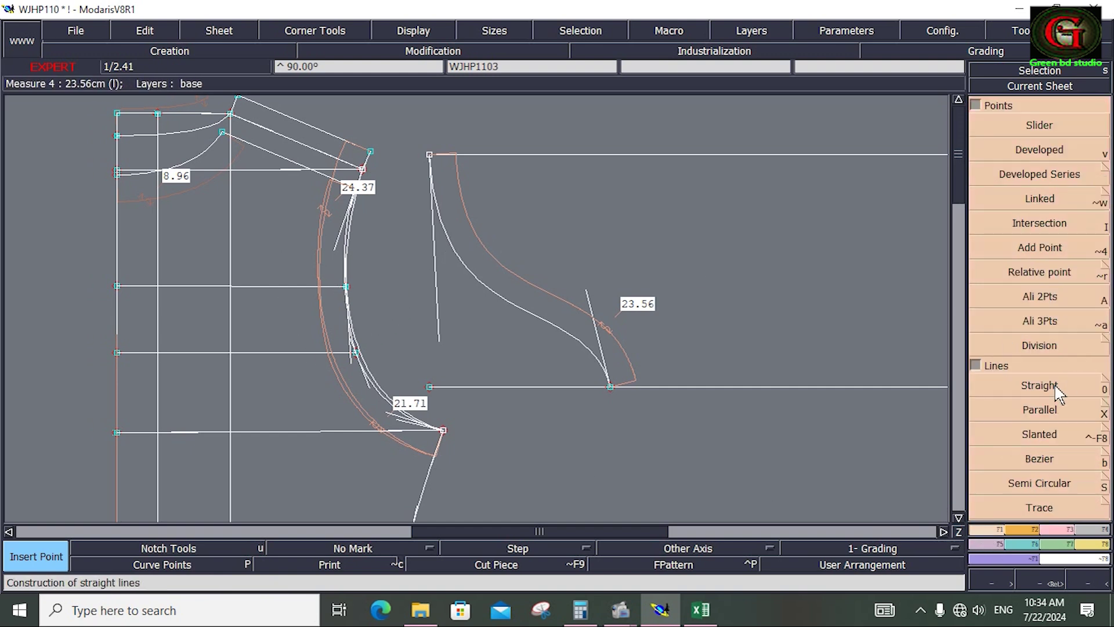
{"action": "left_click", "coordinate": [1056, 464]}
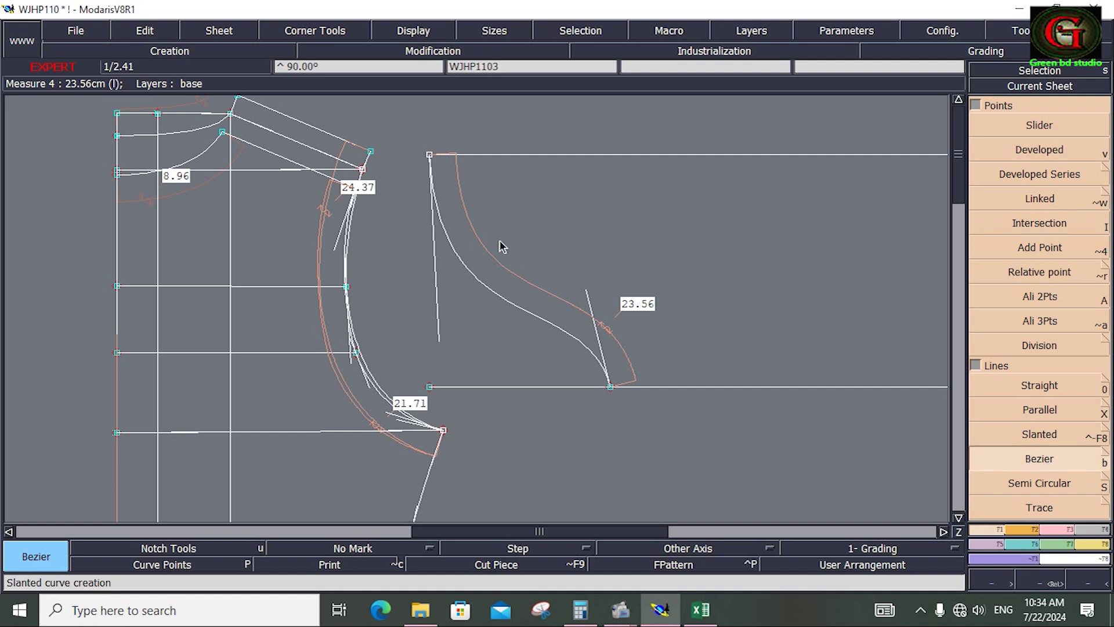
{"action": "left_click", "coordinate": [429, 155]}
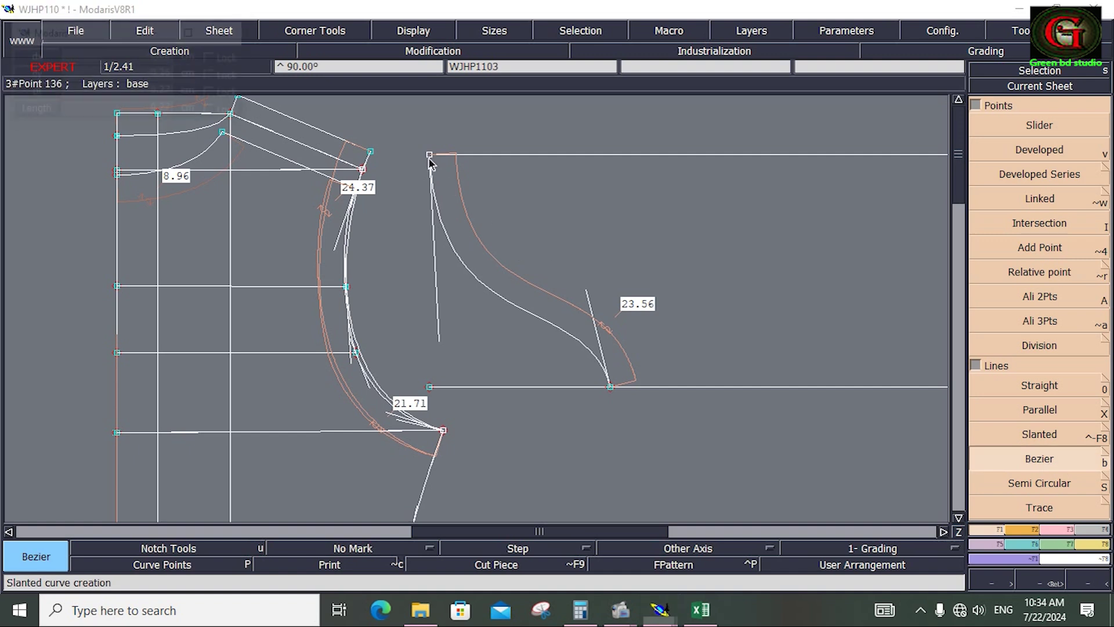
{"action": "left_click", "coordinate": [610, 386]}
{"action": "key", "text": "F3"}
{"action": "left_click", "coordinate": [1037, 347]}
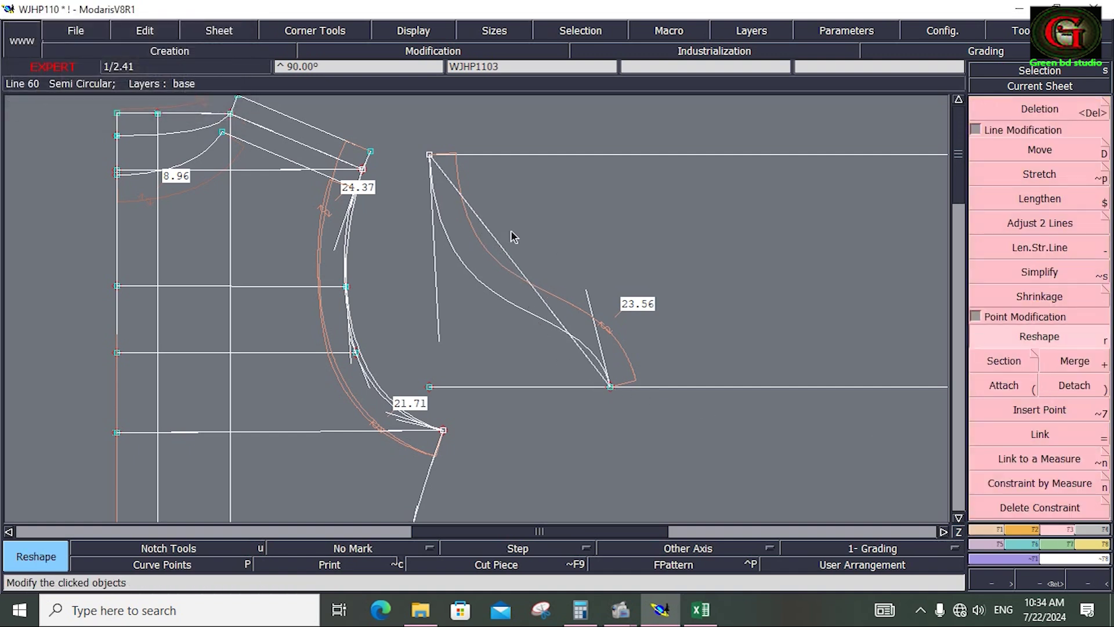
{"action": "left_click", "coordinate": [464, 232]}
{"action": "left_click", "coordinate": [432, 256]}
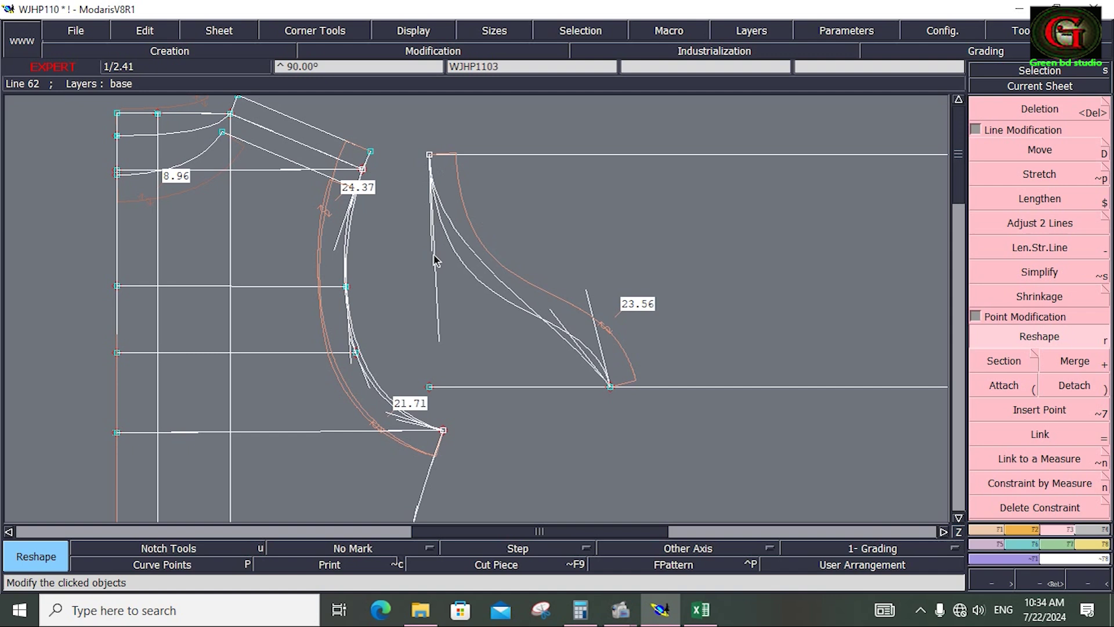
{"action": "left_click", "coordinate": [586, 297]}
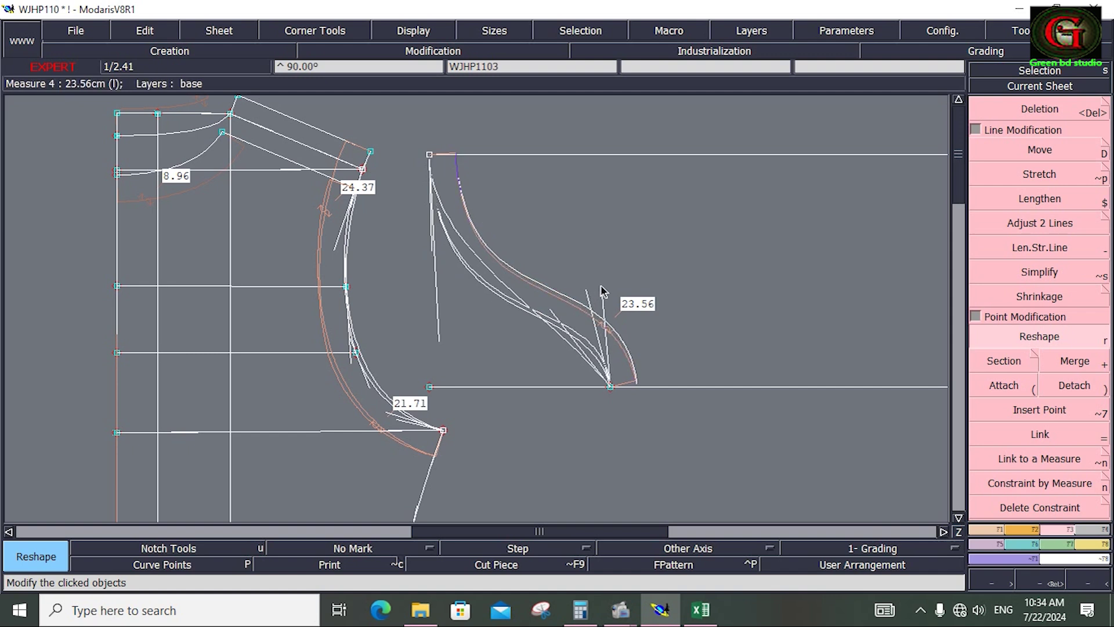
{"action": "left_click", "coordinate": [595, 293]}
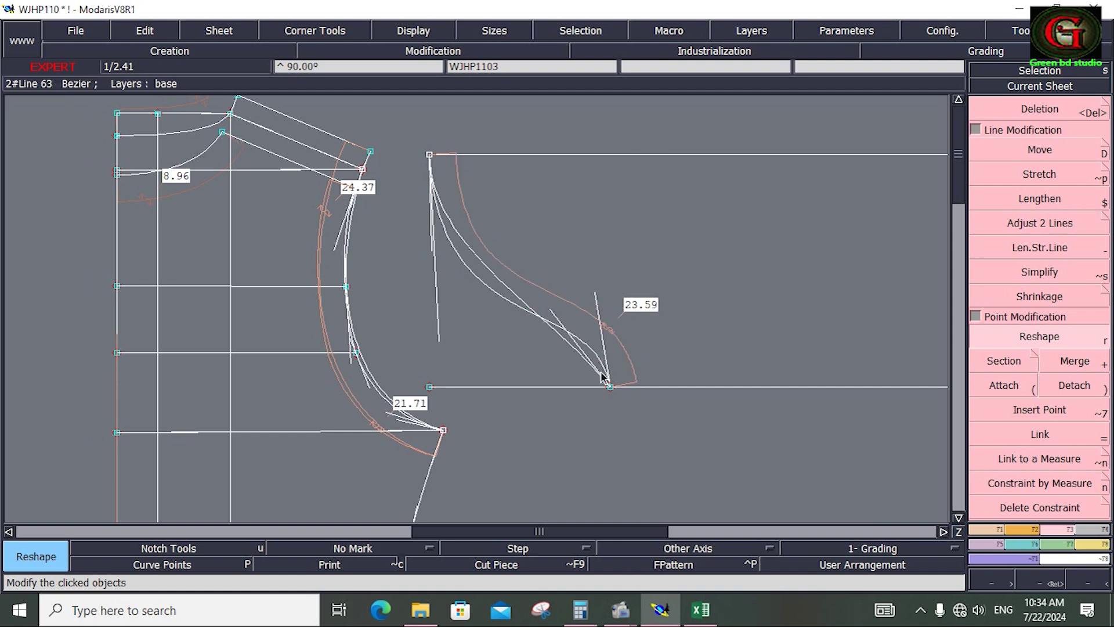
{"action": "key", "text": "ctrl+z"}
{"action": "key", "text": "ctrl+z"}
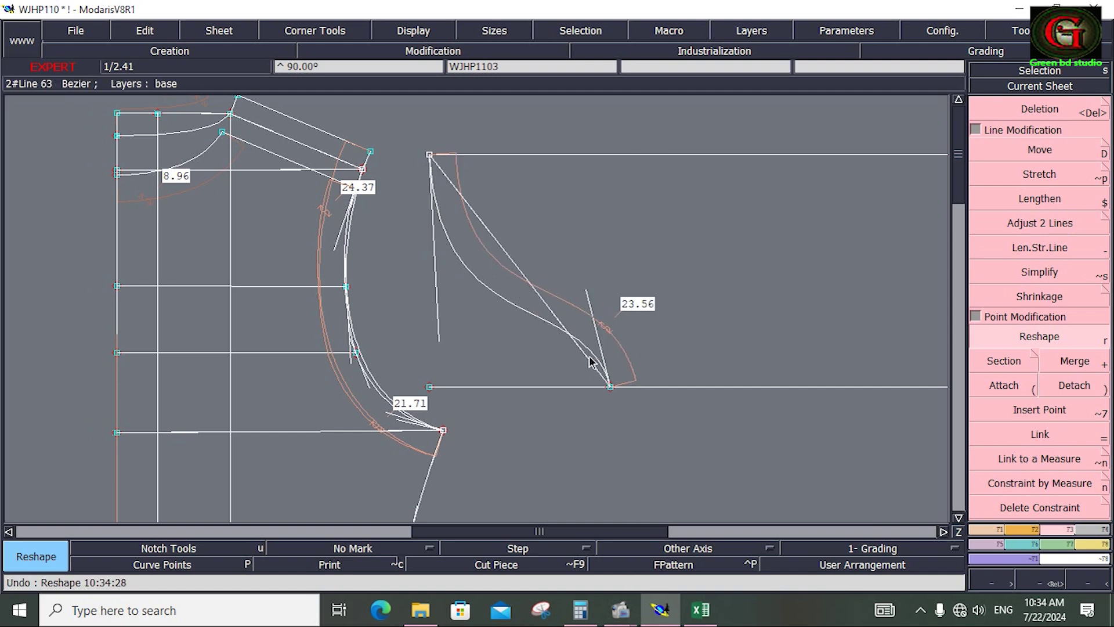
{"action": "key", "text": "ctrl+z"}
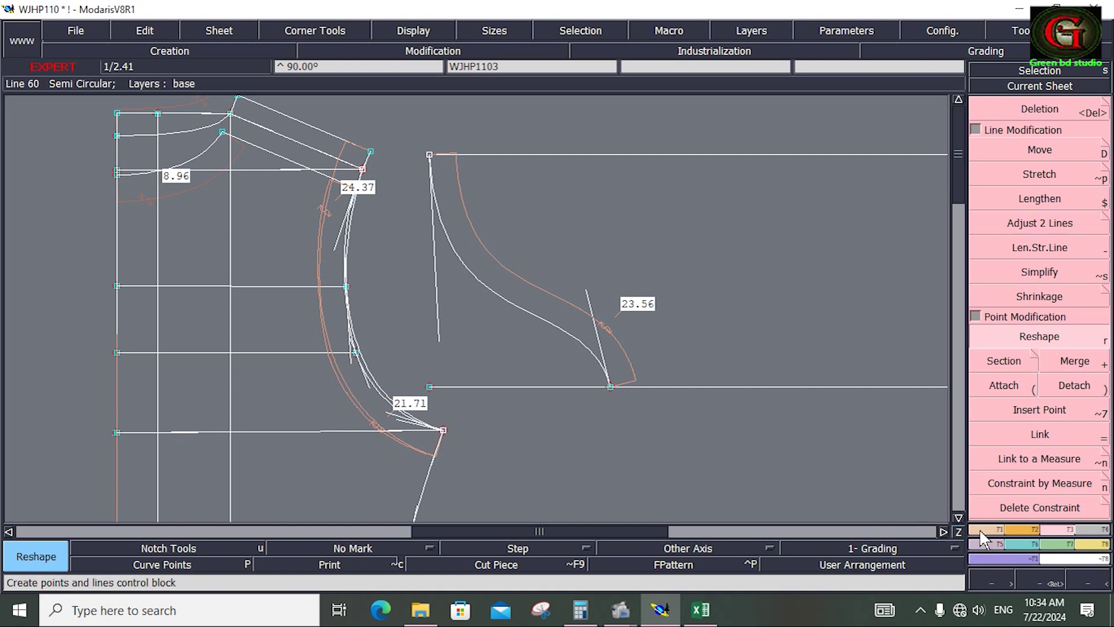
Create a parallel of the hood's S-curve at -1.5 cm and display curve points
{"action": "left_click", "coordinate": [981, 532]}
{"action": "left_click", "coordinate": [1024, 409]}
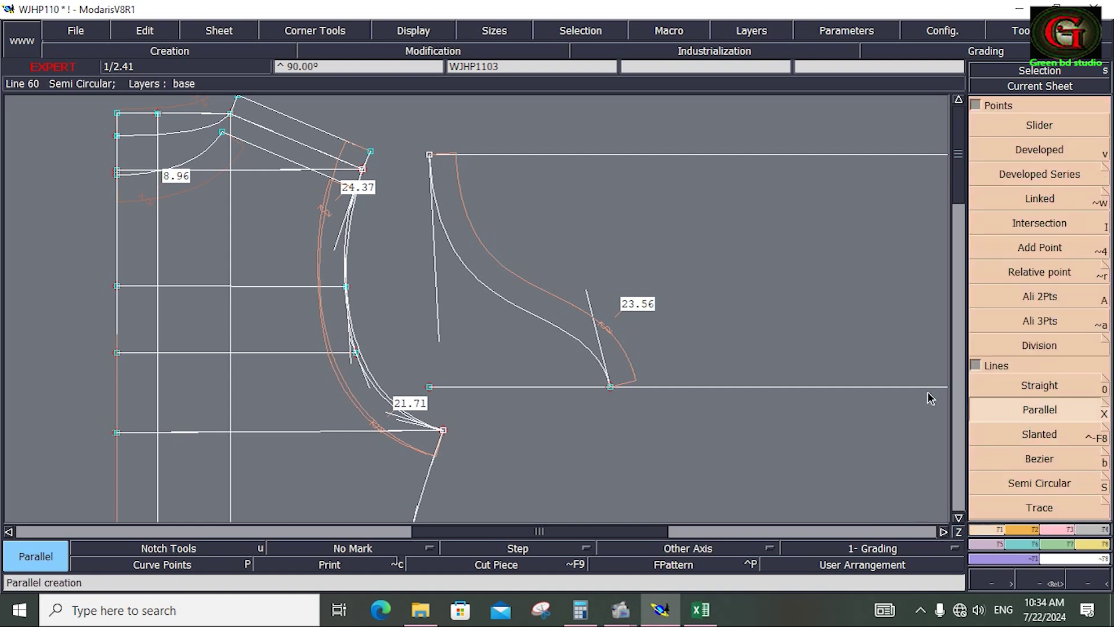
{"action": "left_click", "coordinate": [531, 299]}
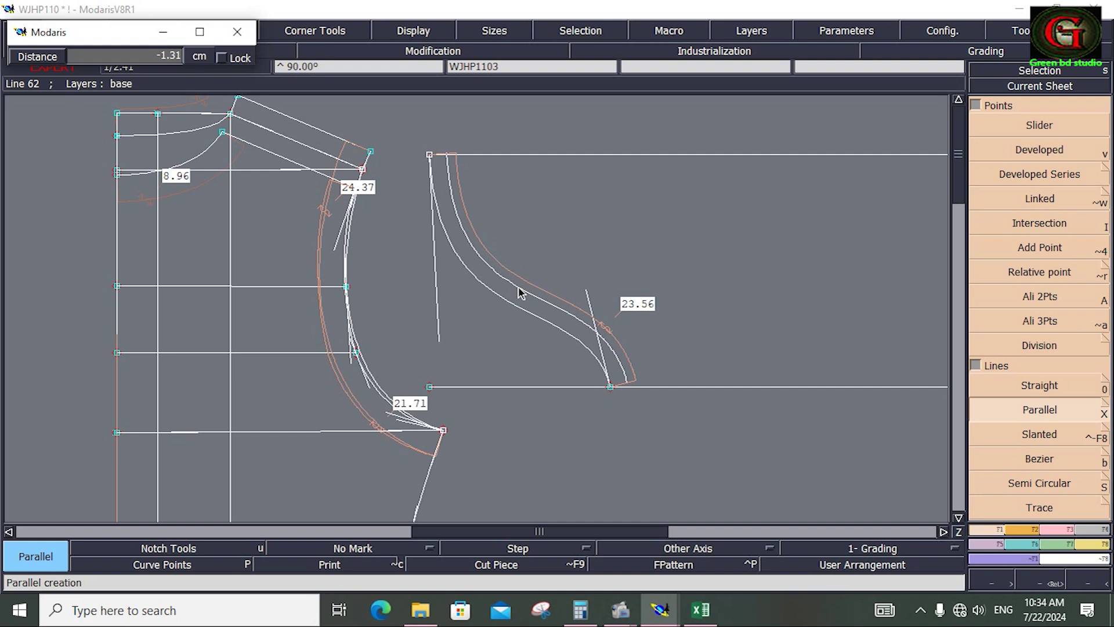
{"action": "type", "text": "-"}
{"action": "key", "text": "Return"}
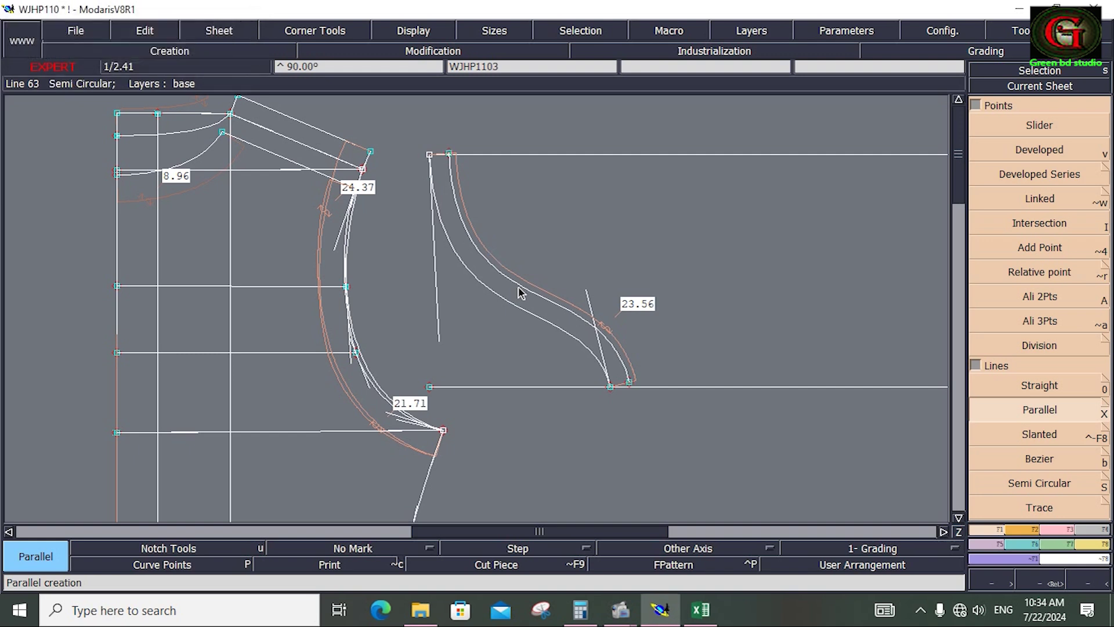
{"action": "left_click", "coordinate": [175, 560]}
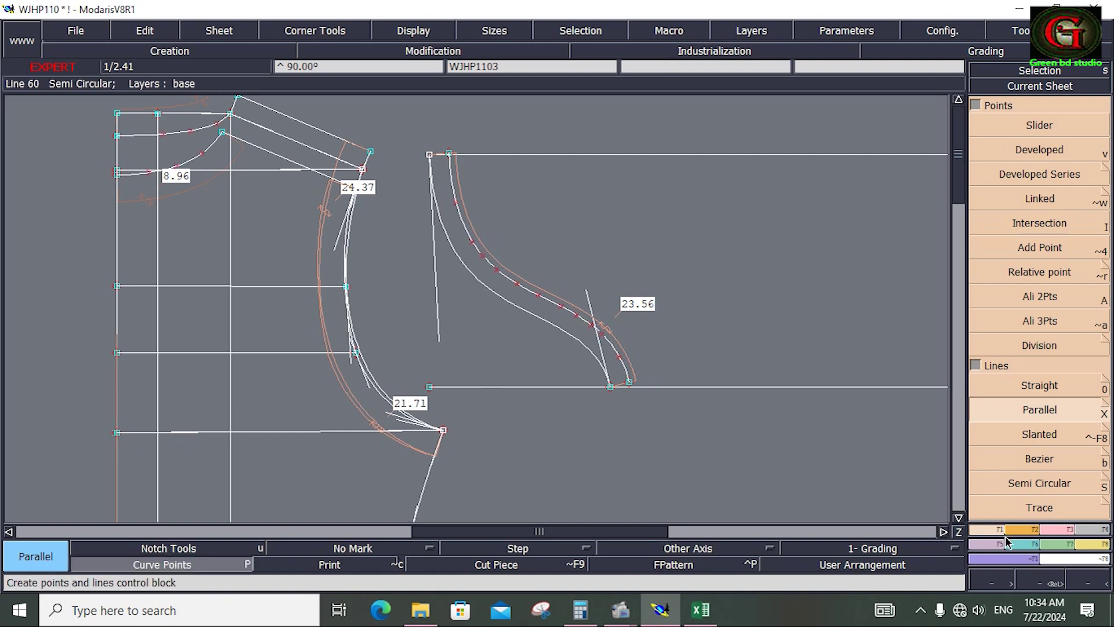
{"action": "left_click", "coordinate": [1057, 529]}
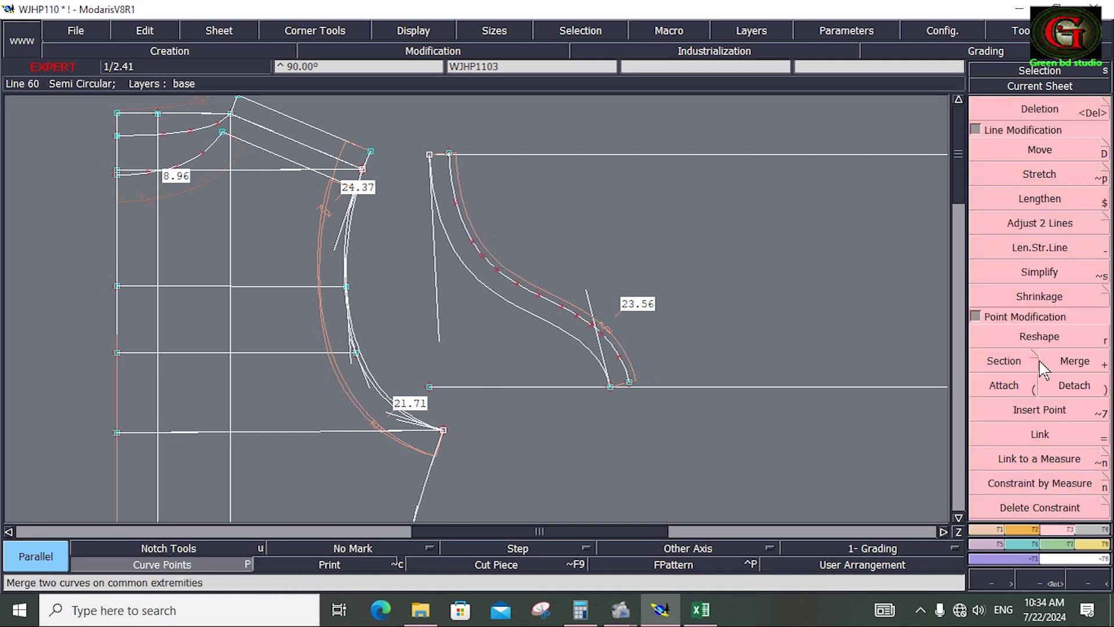
Pin a point on the new parallel curve
{"action": "left_click", "coordinate": [976, 130]}
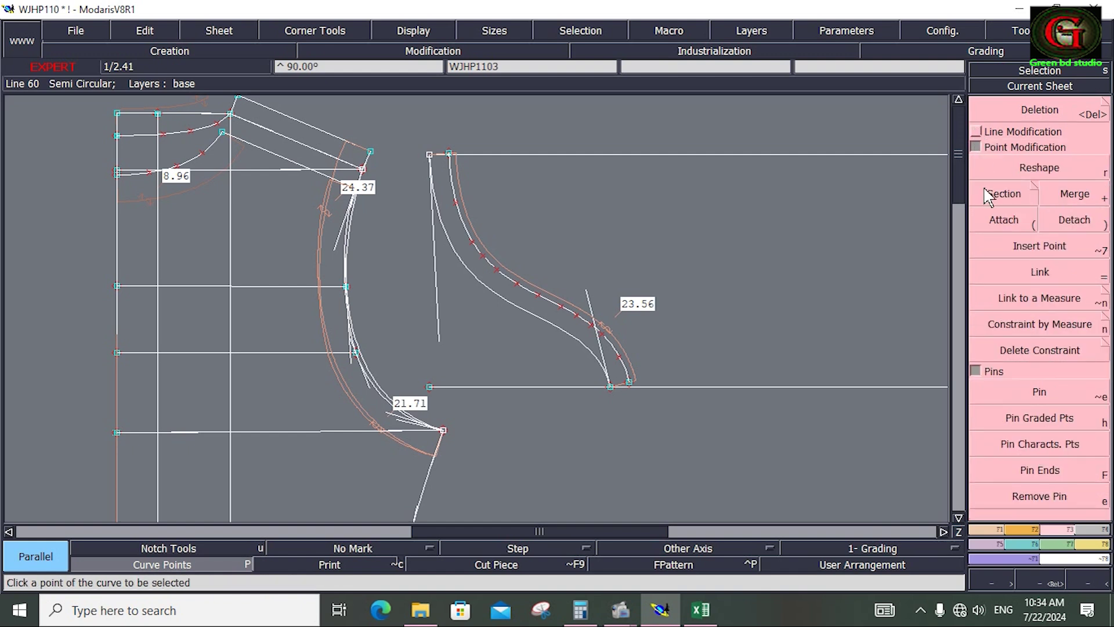
{"action": "left_click", "coordinate": [1053, 399]}
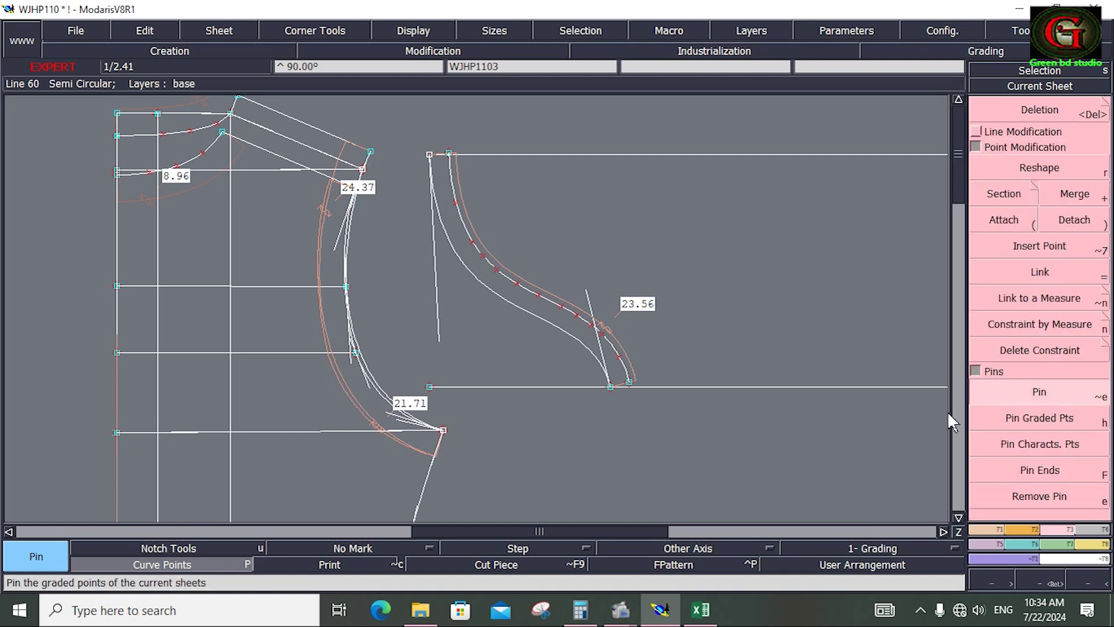
{"action": "left_click", "coordinate": [497, 270]}
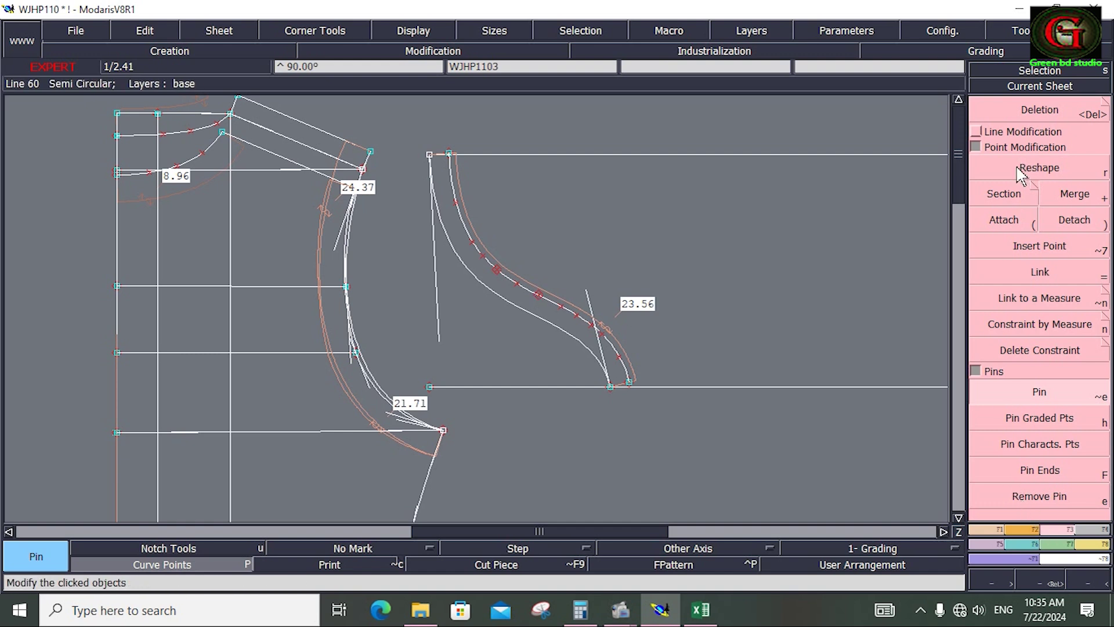
Move the parallel curve's lower and top ends onto the original S-curve's end points
{"action": "left_click", "coordinate": [977, 132]}
{"action": "left_click", "coordinate": [1043, 152]}
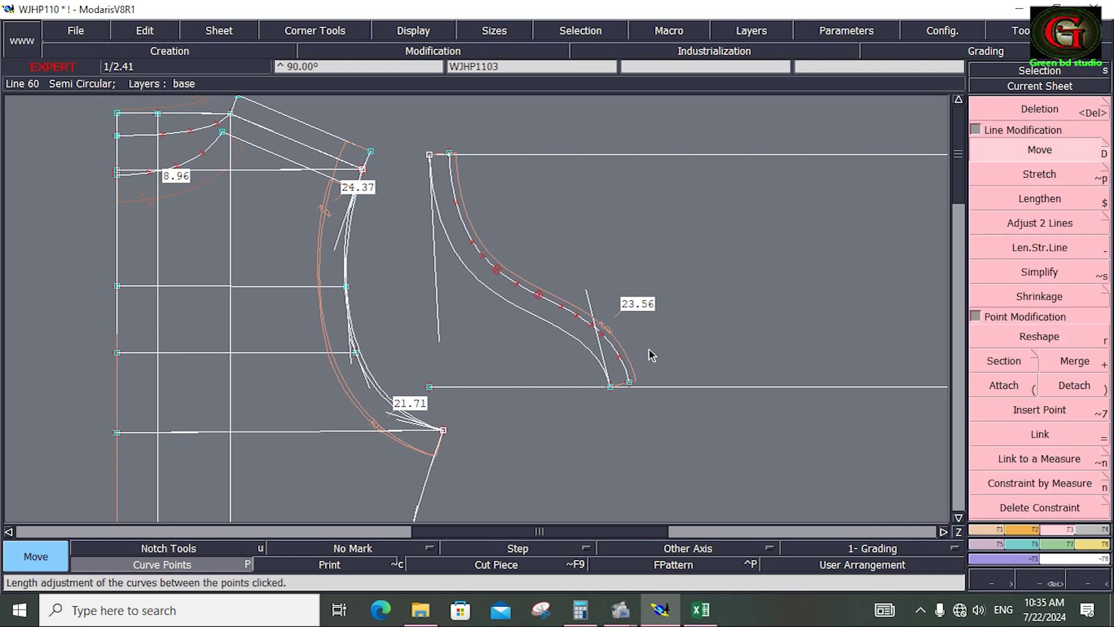
{"action": "left_click", "coordinate": [633, 383]}
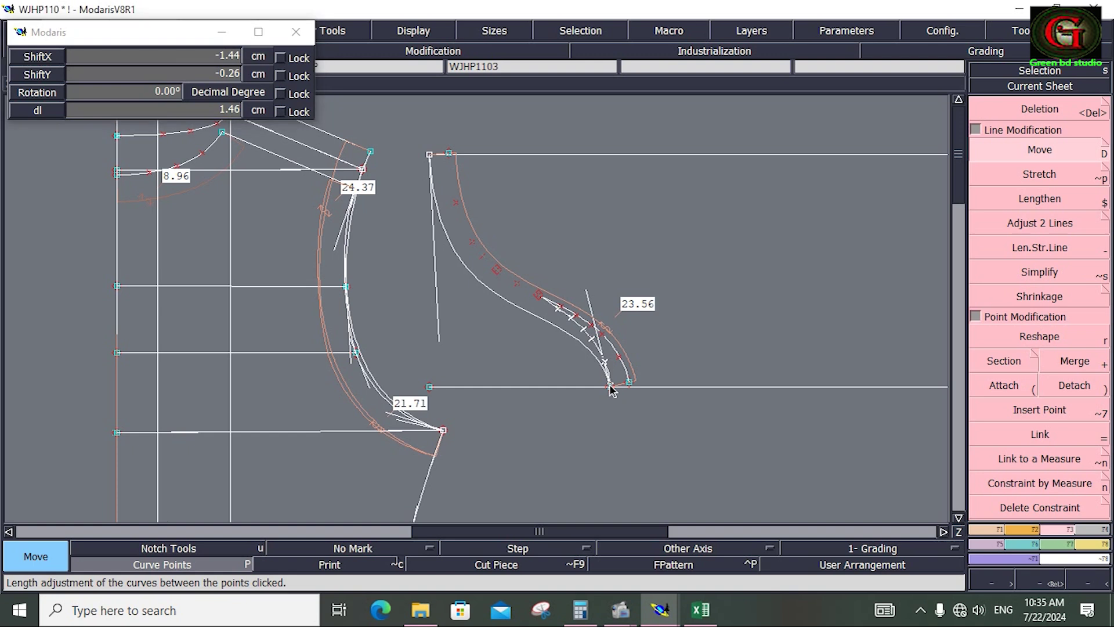
{"action": "left_click", "coordinate": [611, 387]}
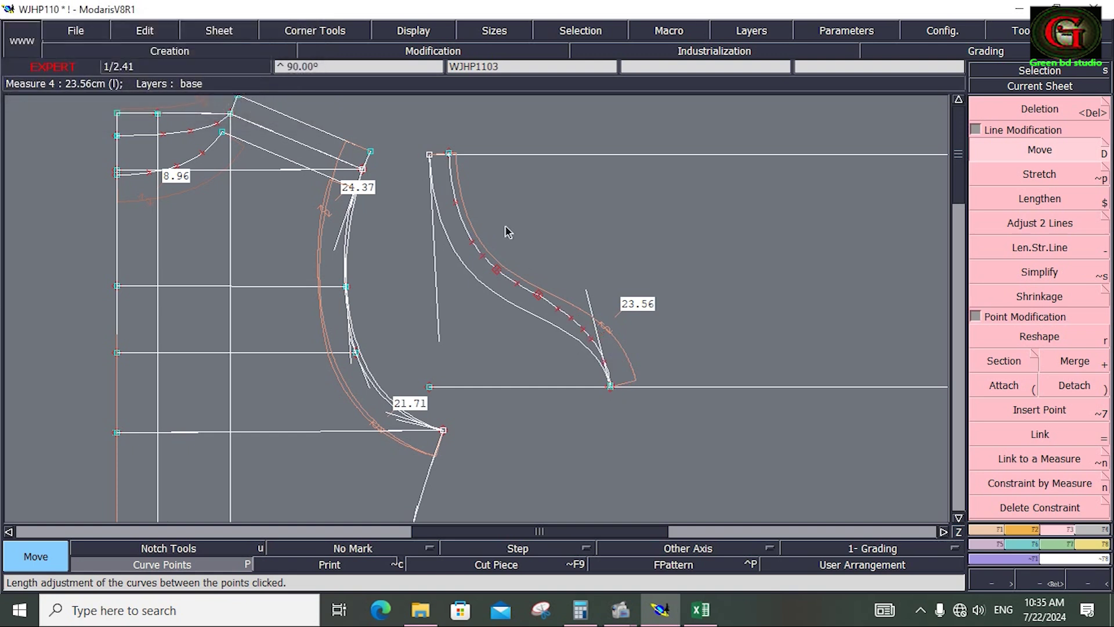
{"action": "left_click", "coordinate": [451, 156]}
{"action": "left_click", "coordinate": [429, 154]}
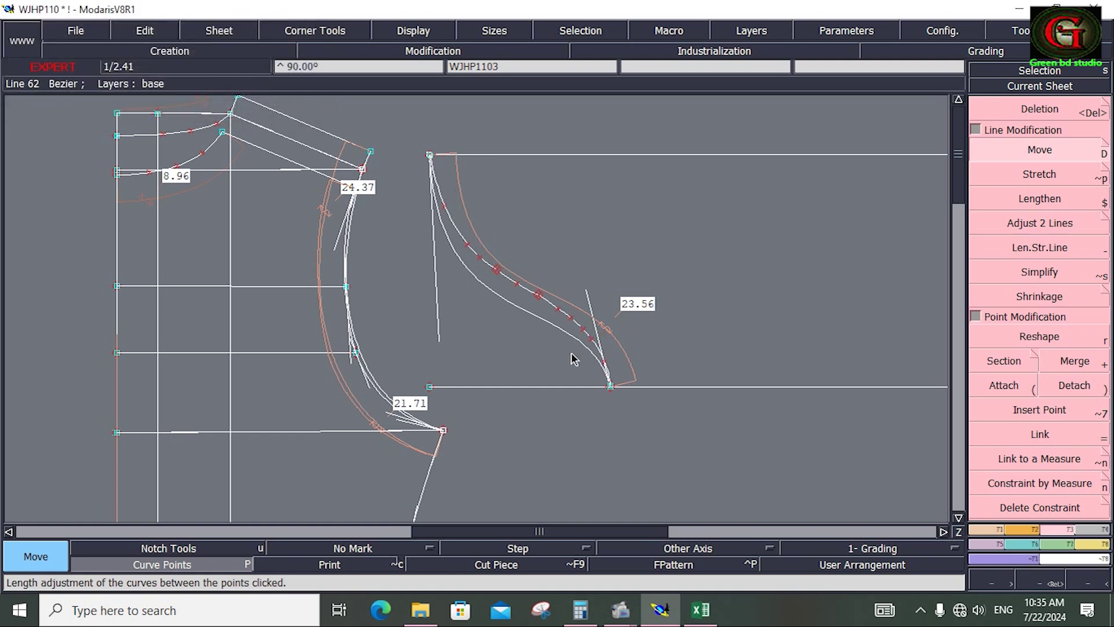
Attach the S-curve's lower end to the point on the horizontal line
{"action": "key", "text": "z"}
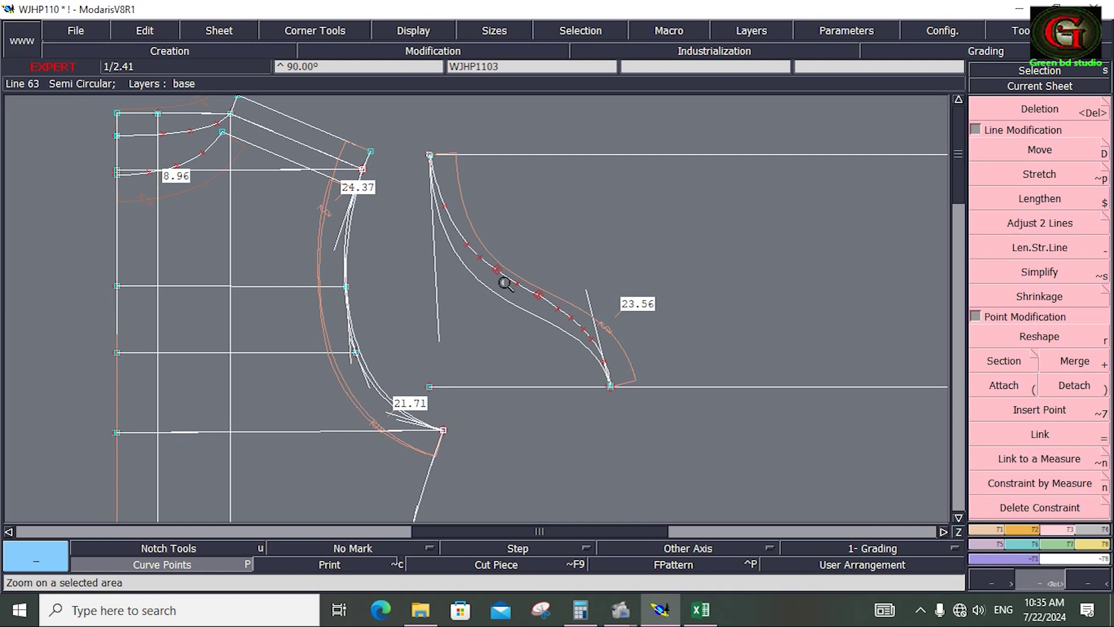
{"action": "left_click_drag", "start_coordinate": [504, 284], "coordinate": [614, 383]}
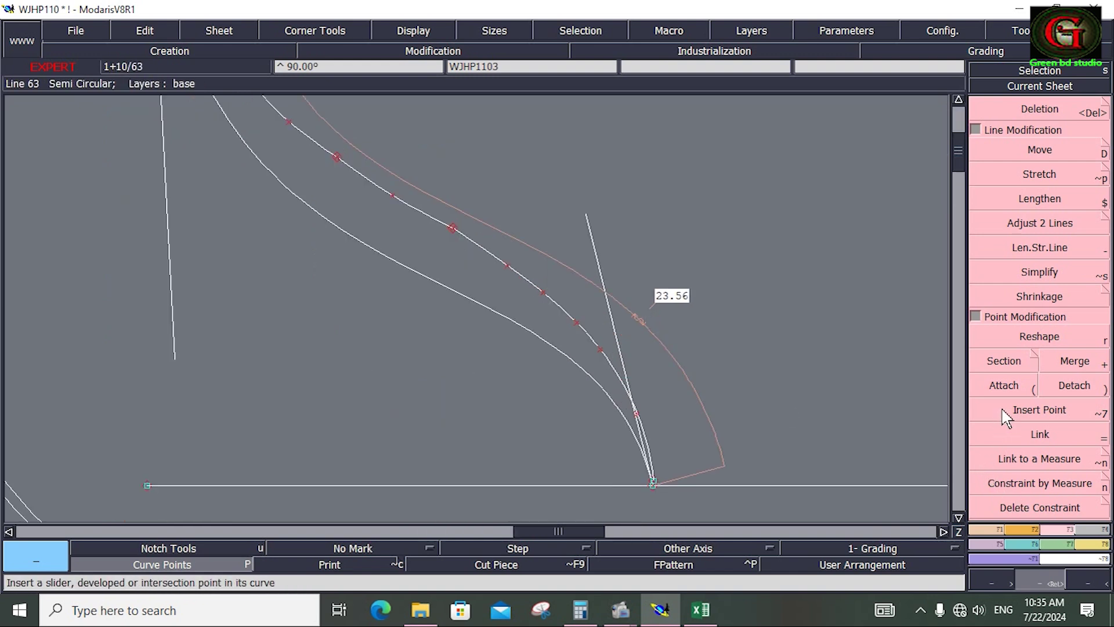
{"action": "left_click", "coordinate": [1004, 385]}
{"action": "left_click", "coordinate": [654, 481]}
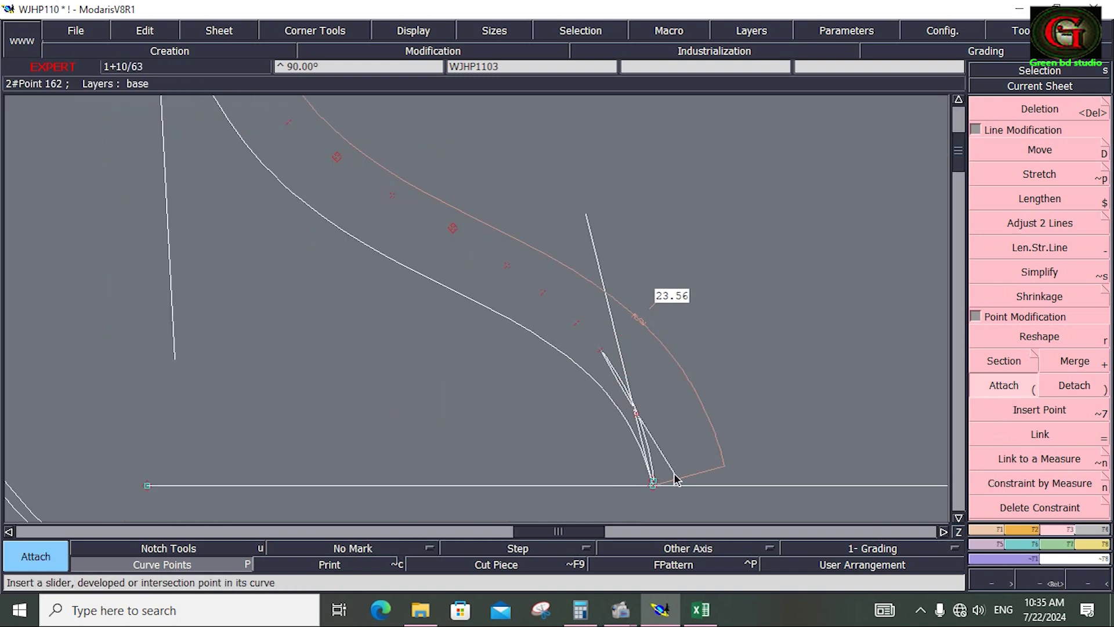
{"action": "left_click", "coordinate": [672, 479]}
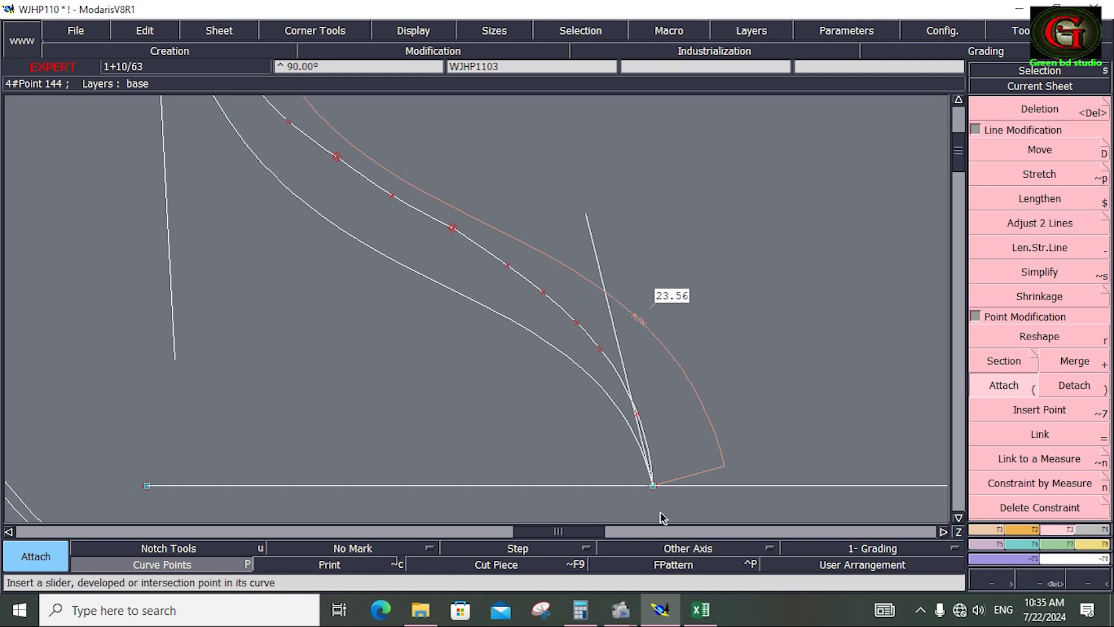
Reshape five points along the hood curve's lower section to smooth the bend
{"action": "left_click", "coordinate": [1065, 338]}
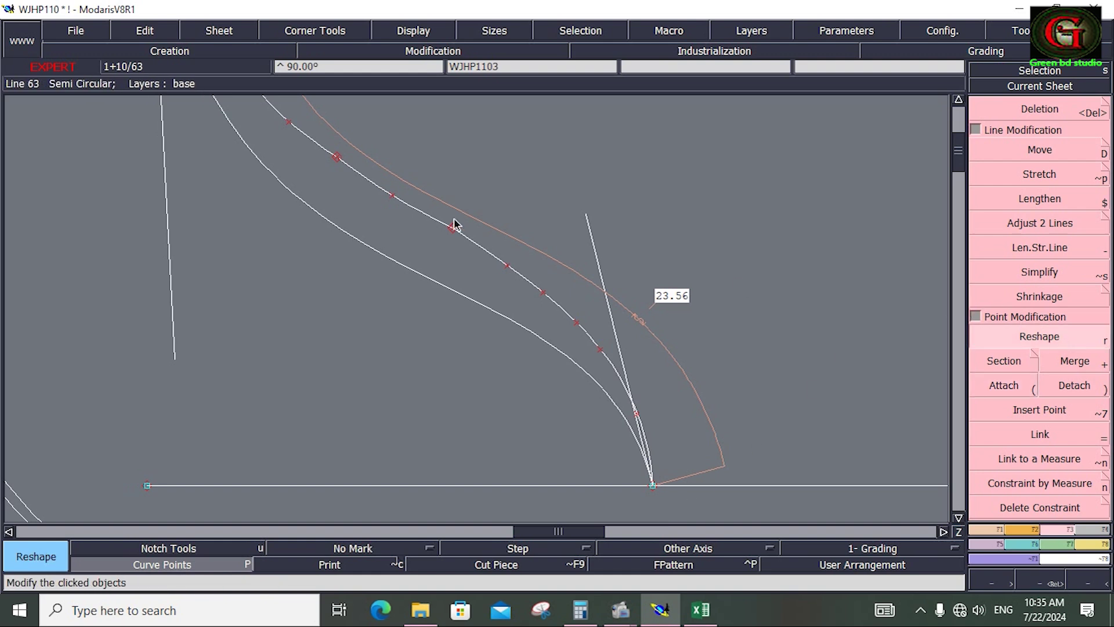
{"action": "left_click_drag", "start_coordinate": [454, 228], "coordinate": [453, 234]}
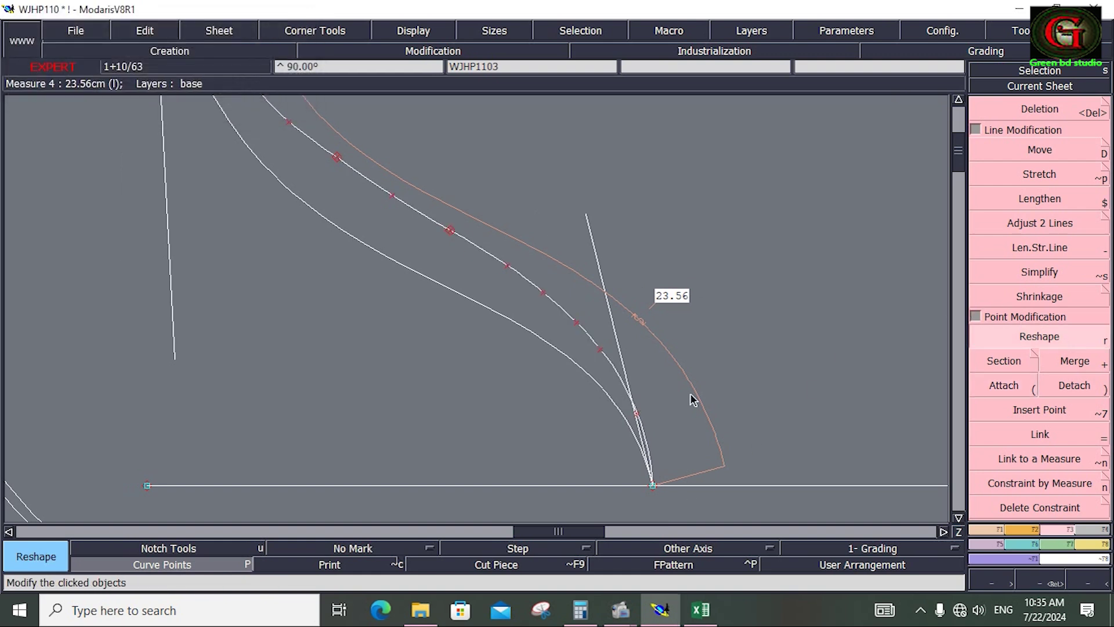
{"action": "left_click_drag", "start_coordinate": [638, 411], "coordinate": [632, 410]}
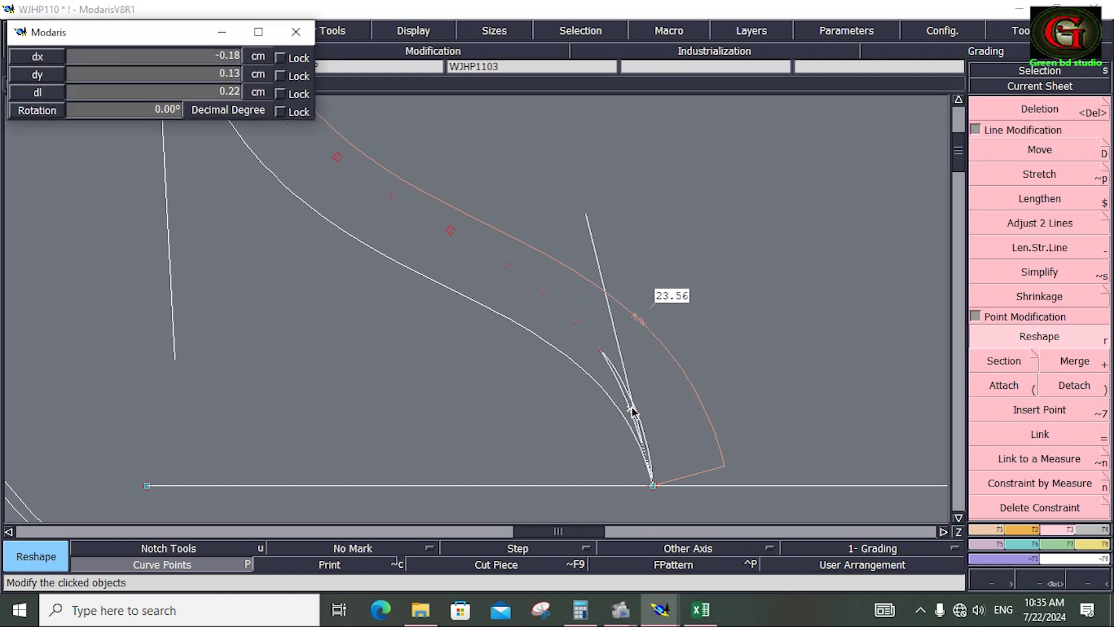
{"action": "left_click_drag", "start_coordinate": [605, 356], "coordinate": [606, 362]}
{"action": "left_click_drag", "start_coordinate": [580, 325], "coordinate": [581, 331]}
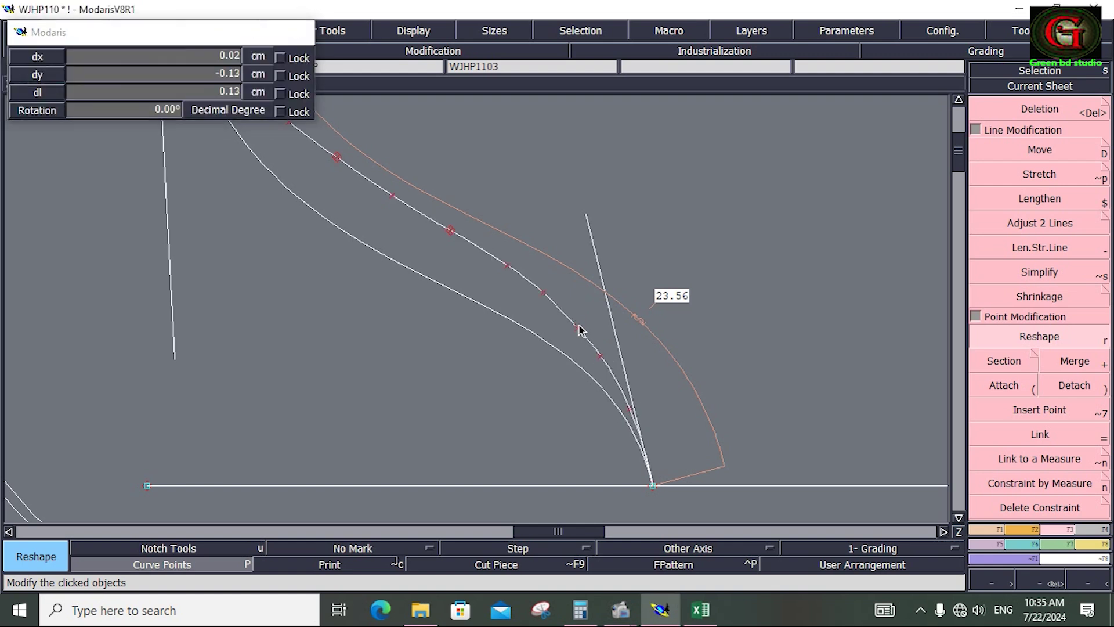
{"action": "left_click_drag", "start_coordinate": [507, 266], "coordinate": [510, 269]}
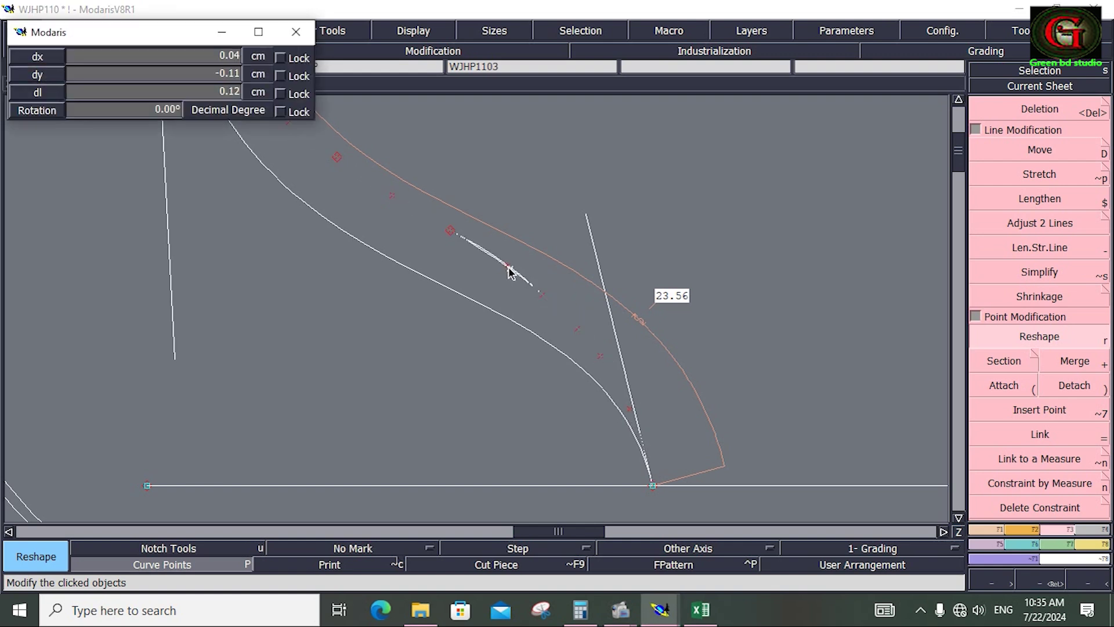
{"action": "key", "text": "F12"}
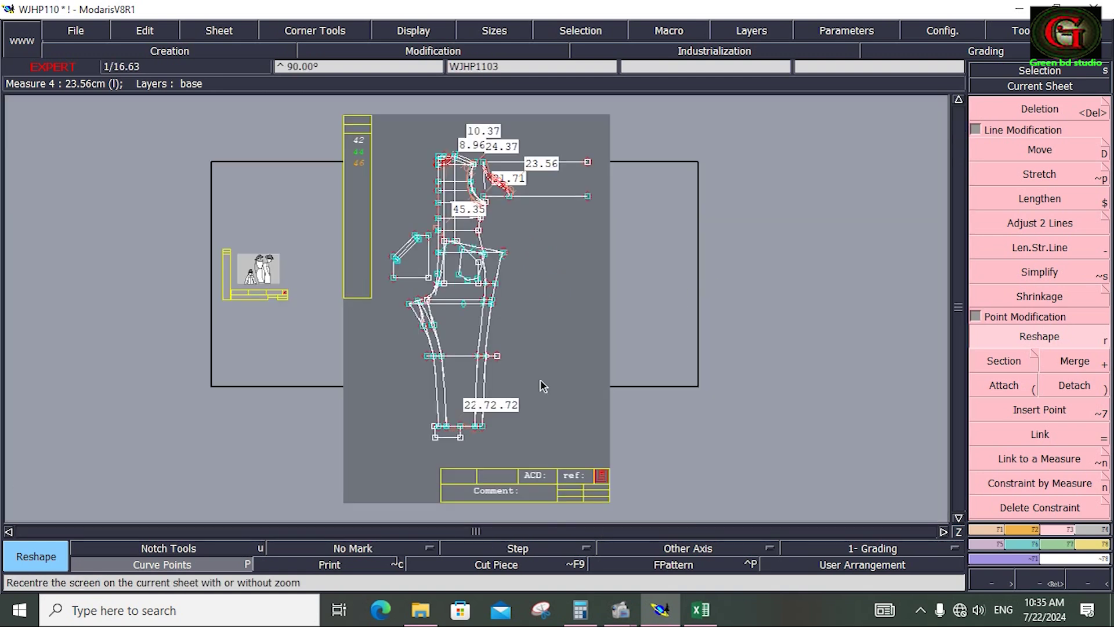
Attach the hood curve's top endpoint onto the top corner point
{"action": "key", "text": "z"}
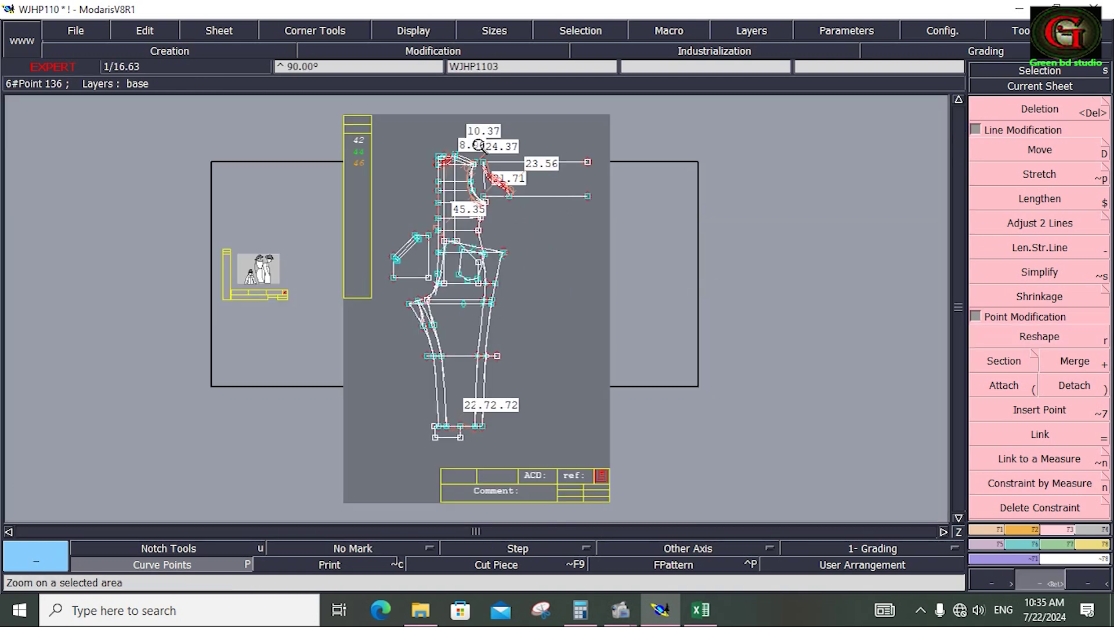
{"action": "left_click_drag", "start_coordinate": [480, 147], "coordinate": [522, 207]}
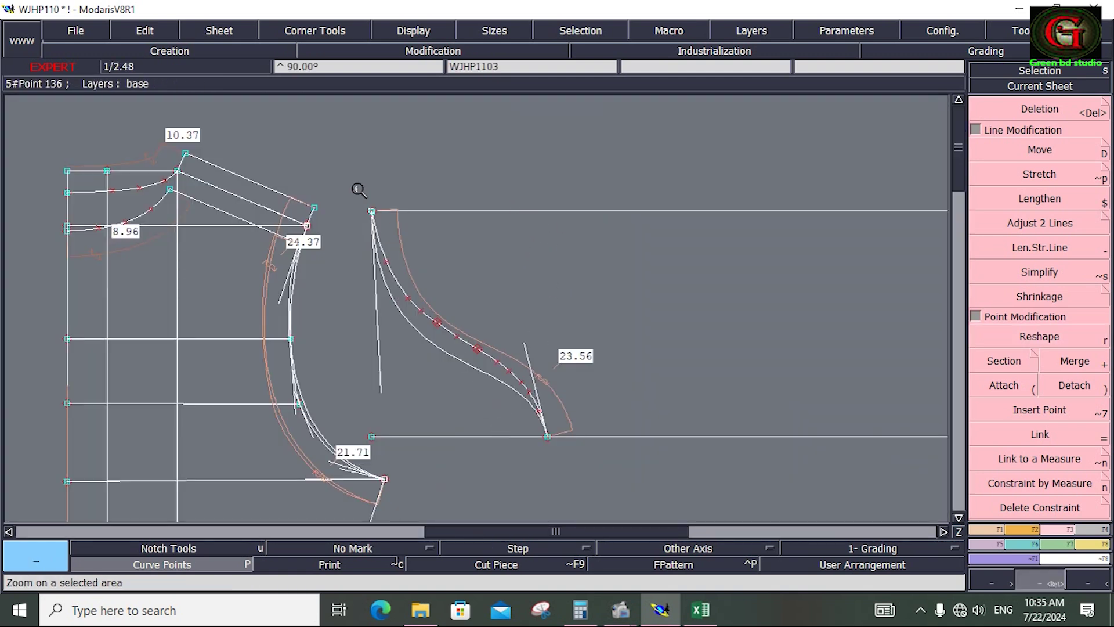
{"action": "left_click_drag", "start_coordinate": [357, 191], "coordinate": [444, 368]}
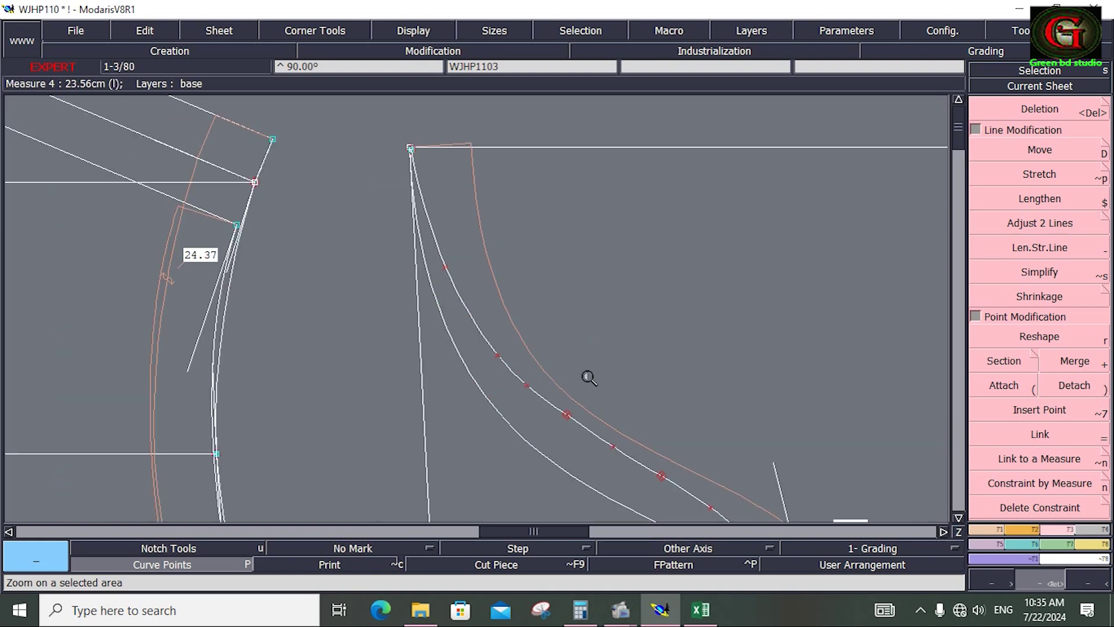
{"action": "left_click", "coordinate": [1023, 336]}
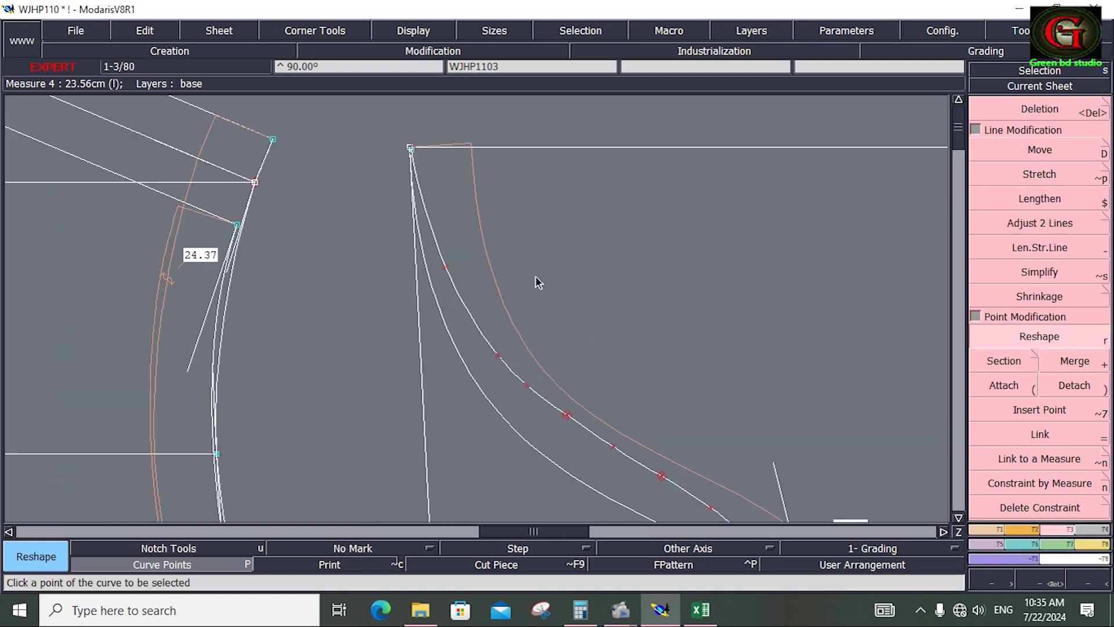
{"action": "left_click", "coordinate": [1012, 370]}
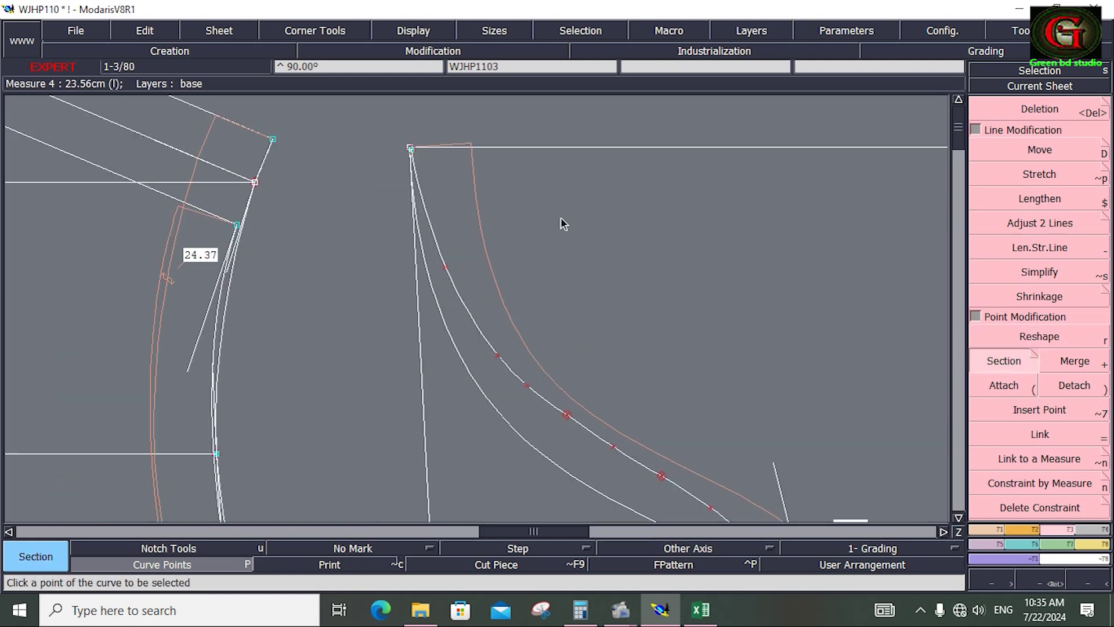
{"action": "left_click", "coordinate": [1003, 390]}
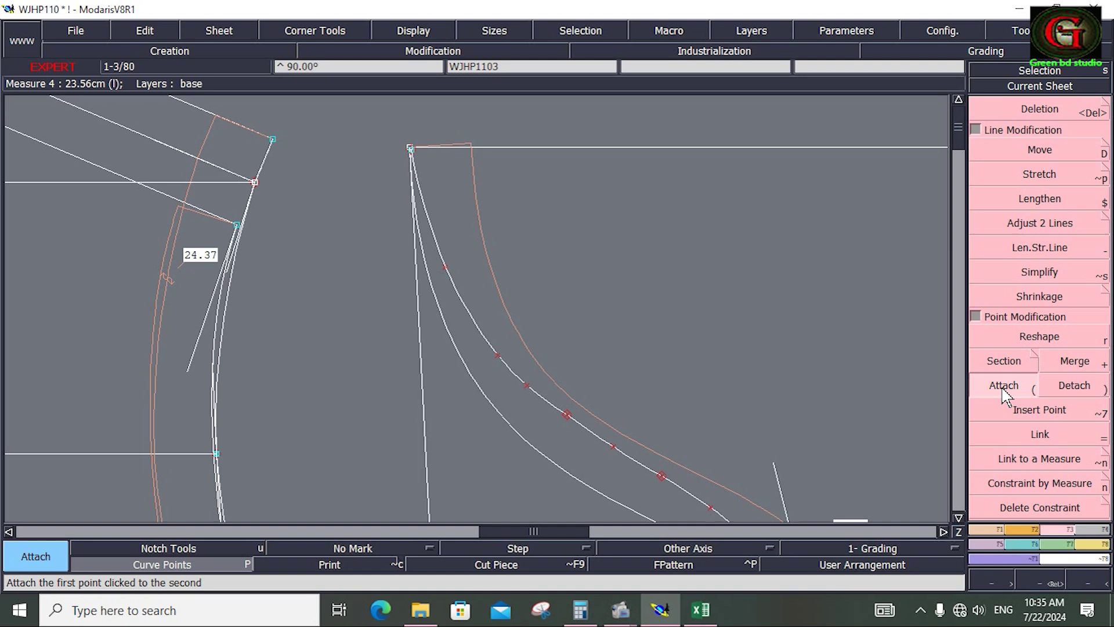
{"action": "left_click", "coordinate": [411, 150]}
{"action": "left_click", "coordinate": [410, 148]}
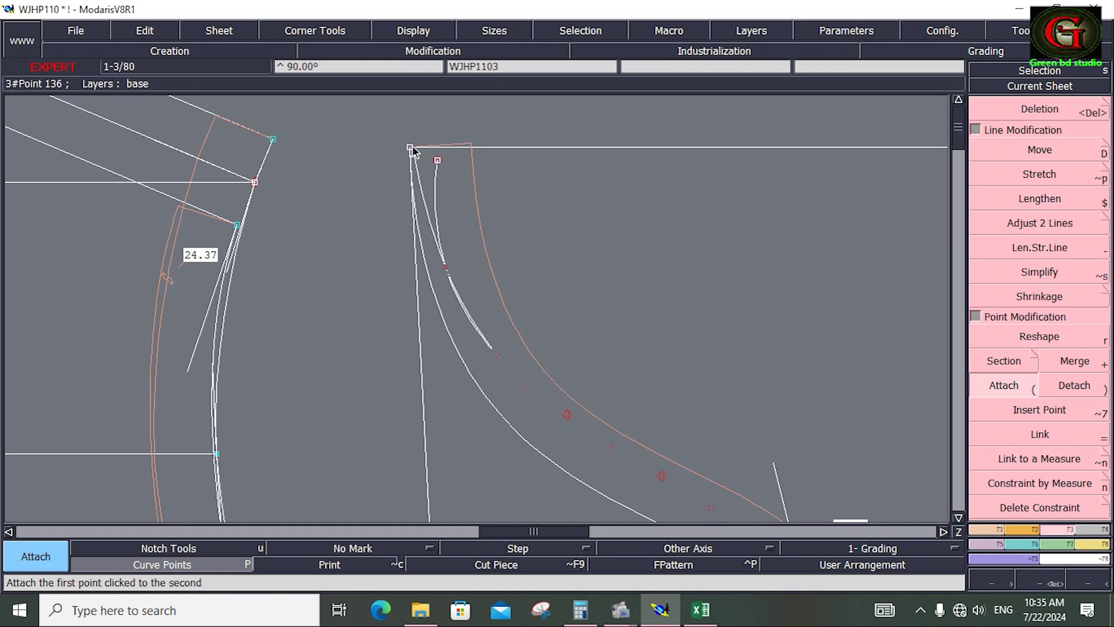
Reshape three points along the inner curve to even it out
{"action": "left_click", "coordinate": [1033, 337]}
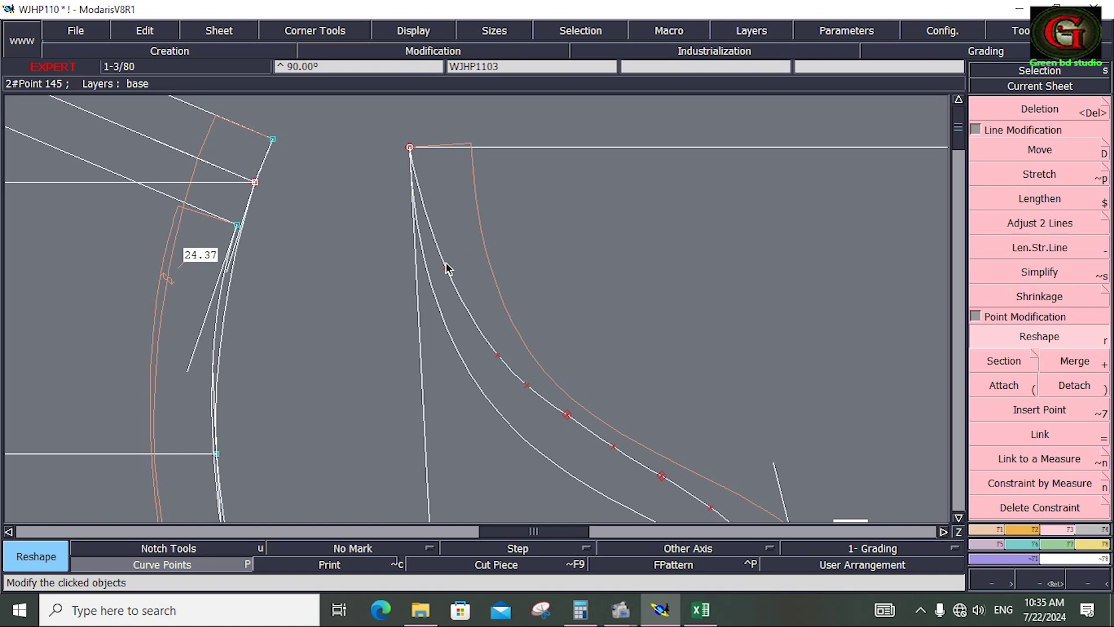
{"action": "left_click_drag", "start_coordinate": [445, 265], "coordinate": [434, 262]}
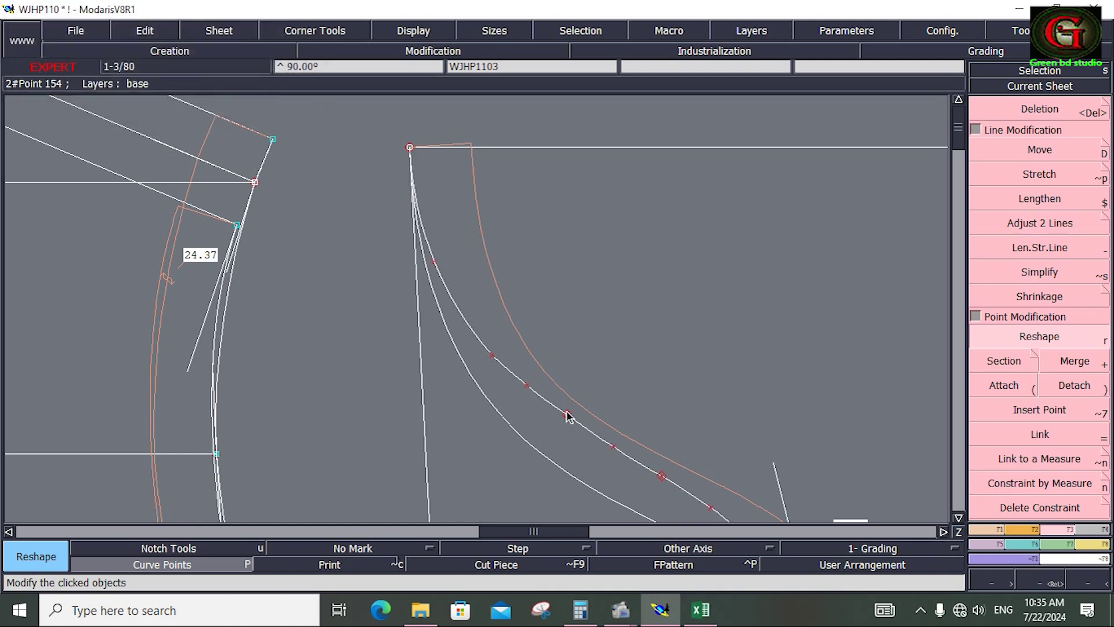
{"action": "left_click_drag", "start_coordinate": [533, 393], "coordinate": [516, 380]}
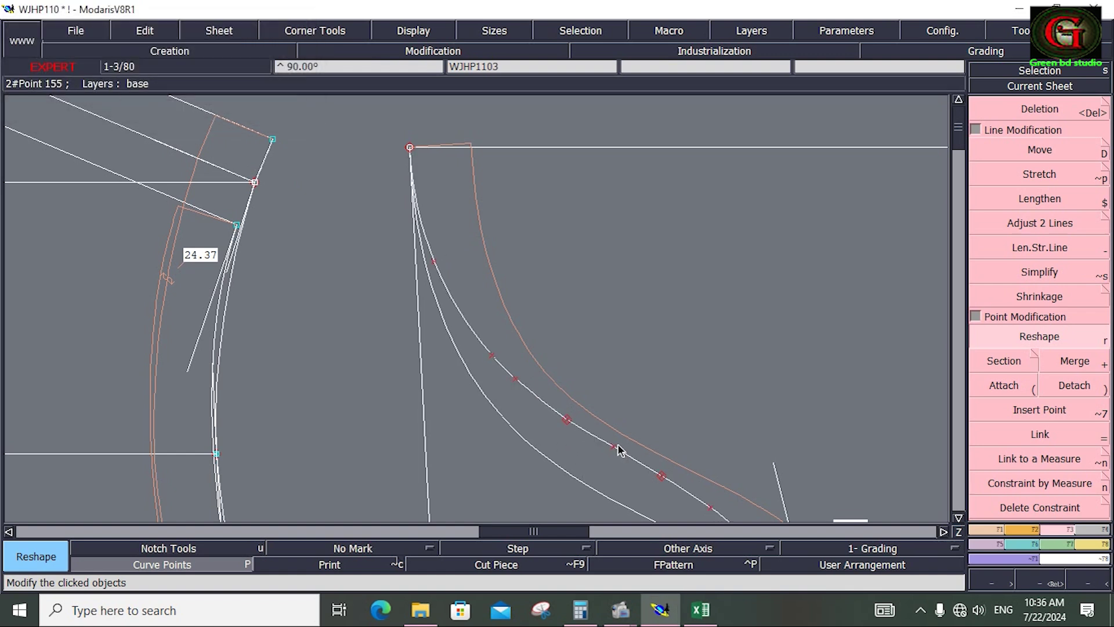
{"action": "left_click_drag", "start_coordinate": [615, 447], "coordinate": [608, 445]}
Hide curve points and place two notches near the middle of the inner hood curve
{"action": "key", "text": "F8"}
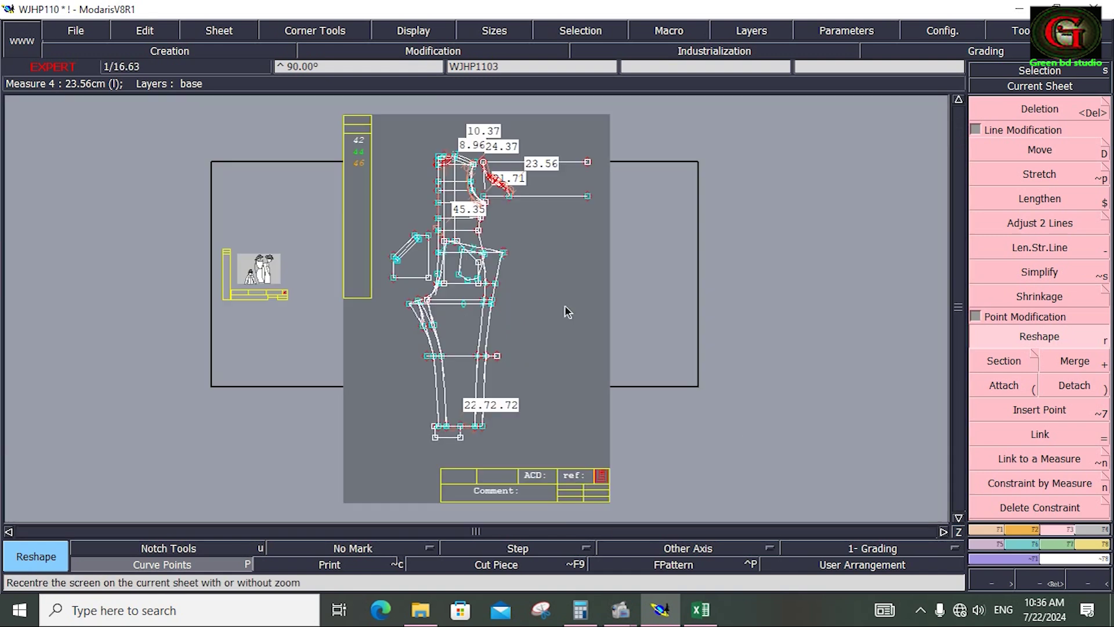
{"action": "key", "text": "z"}
{"action": "left_click_drag", "start_coordinate": [516, 203], "coordinate": [476, 154]}
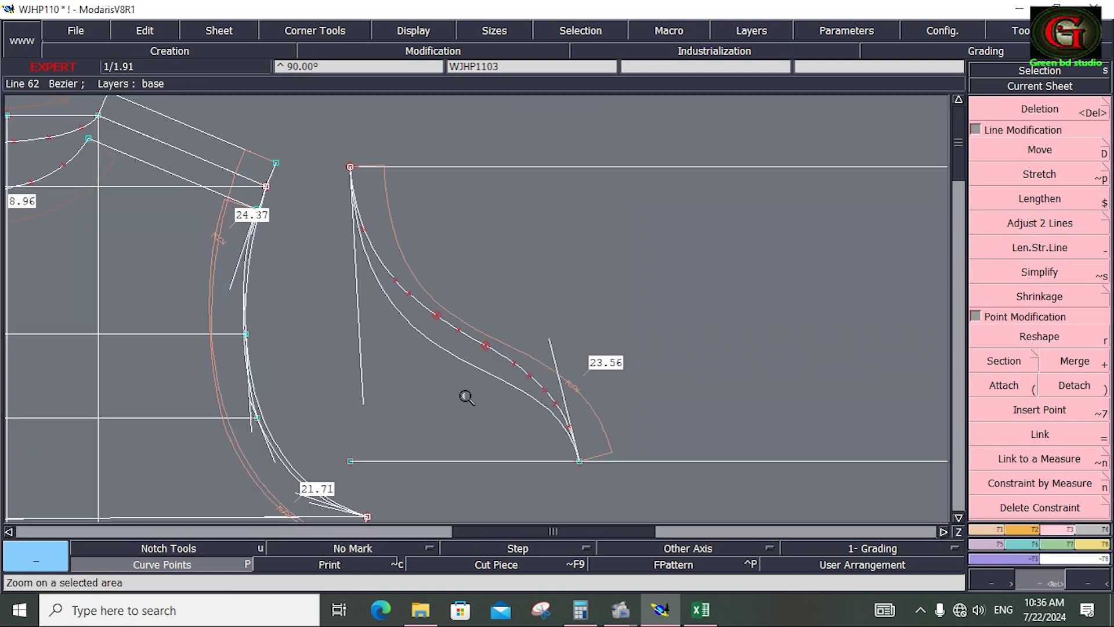
{"action": "left_click", "coordinate": [200, 564]}
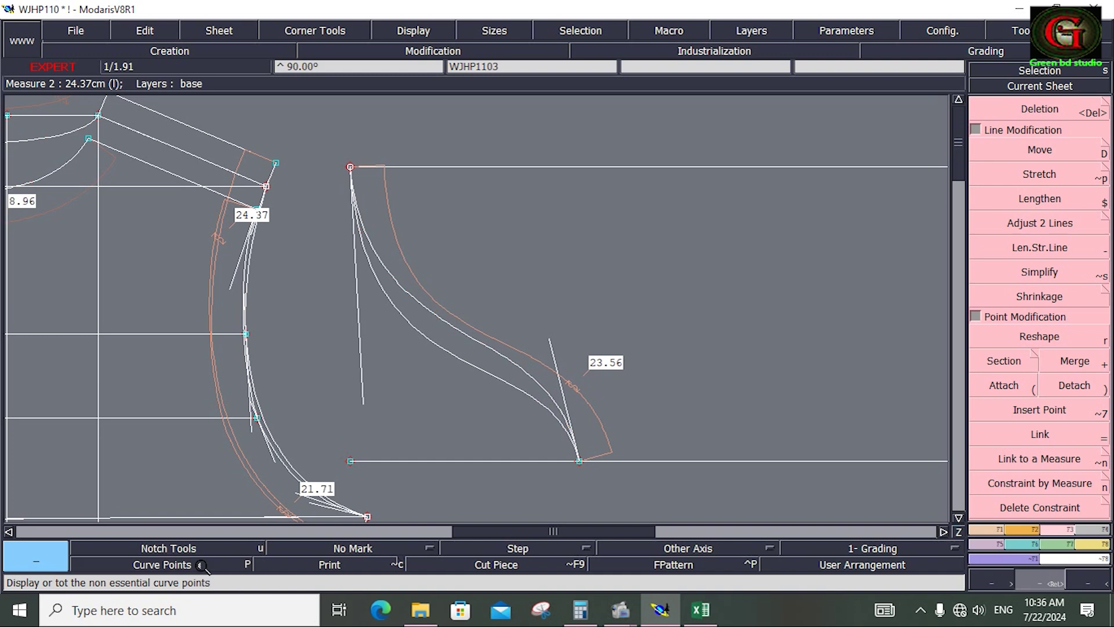
{"action": "left_click", "coordinate": [1021, 529]}
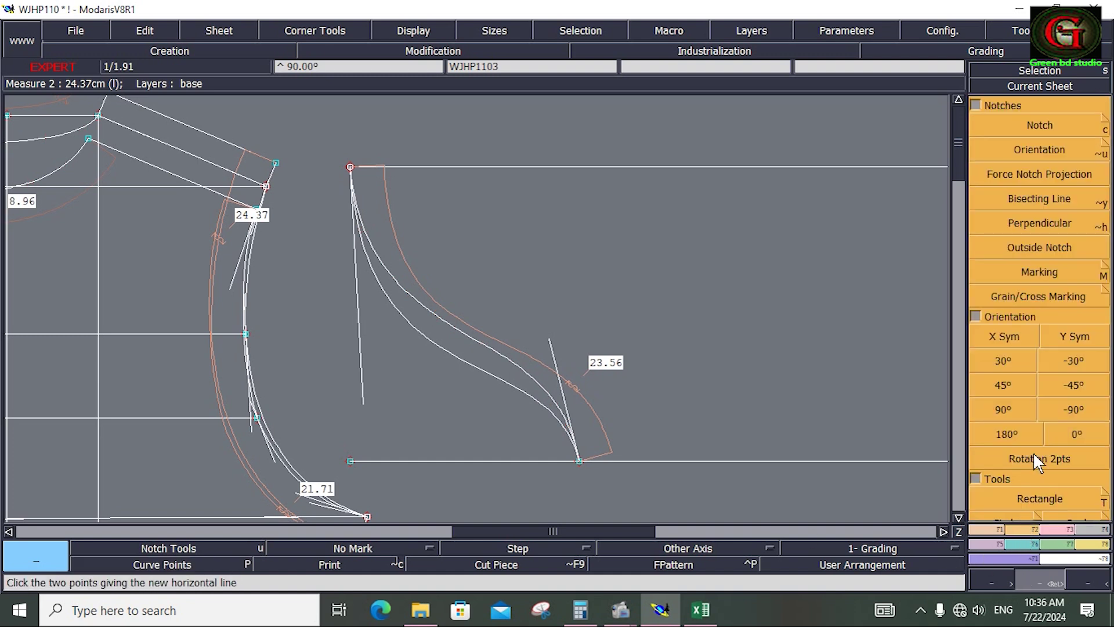
{"action": "left_click", "coordinate": [1041, 123]}
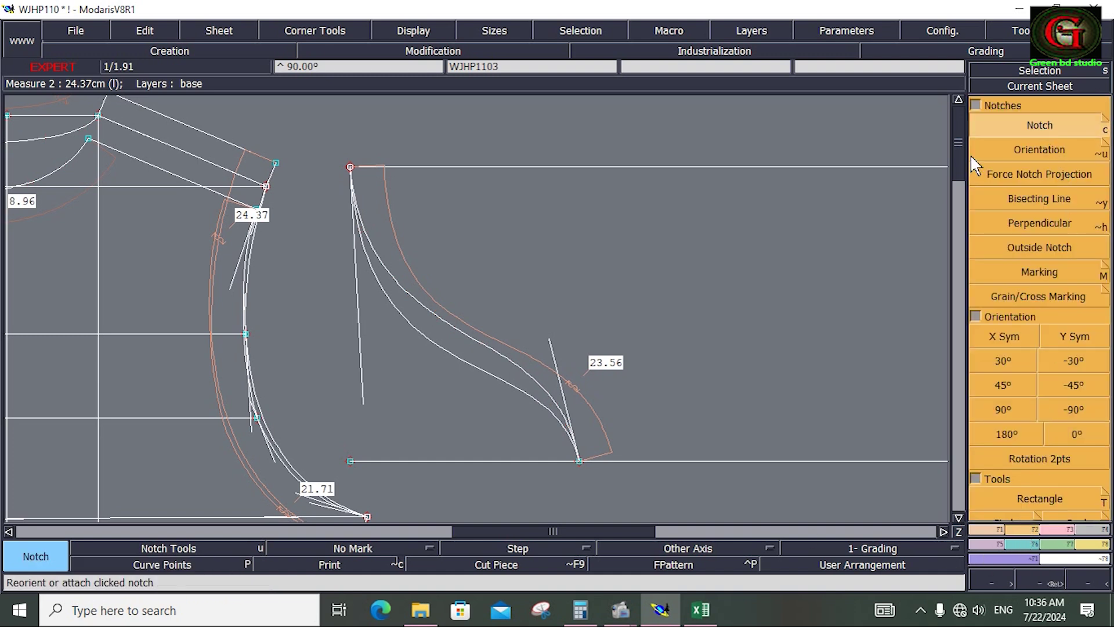
{"action": "left_click", "coordinate": [449, 323]}
{"action": "left_click", "coordinate": [440, 347]}
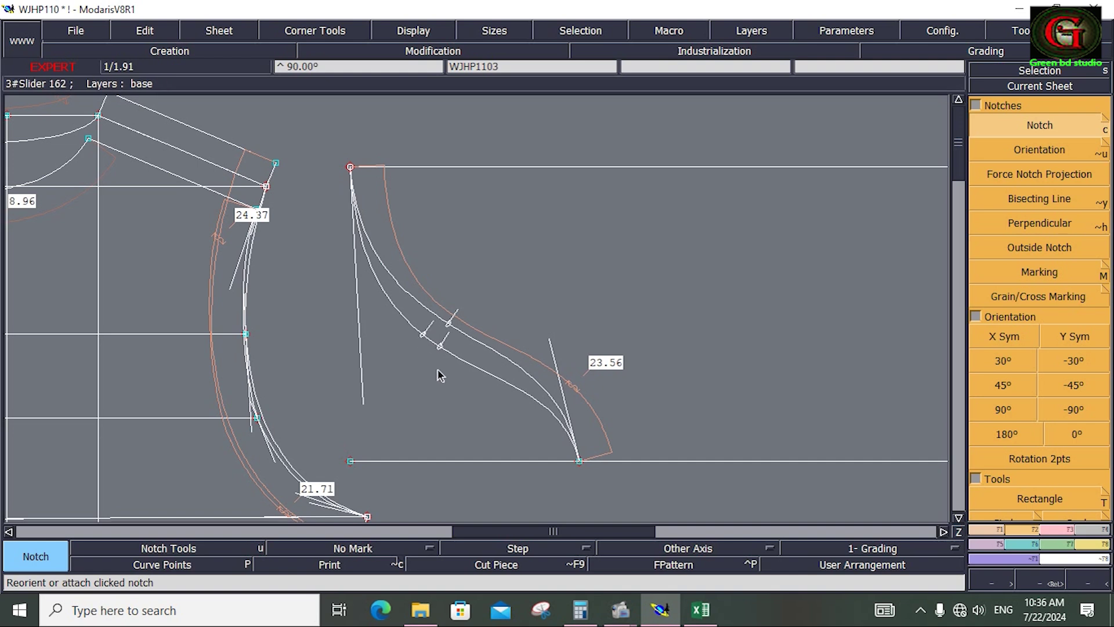
{"action": "key", "text": "d"}
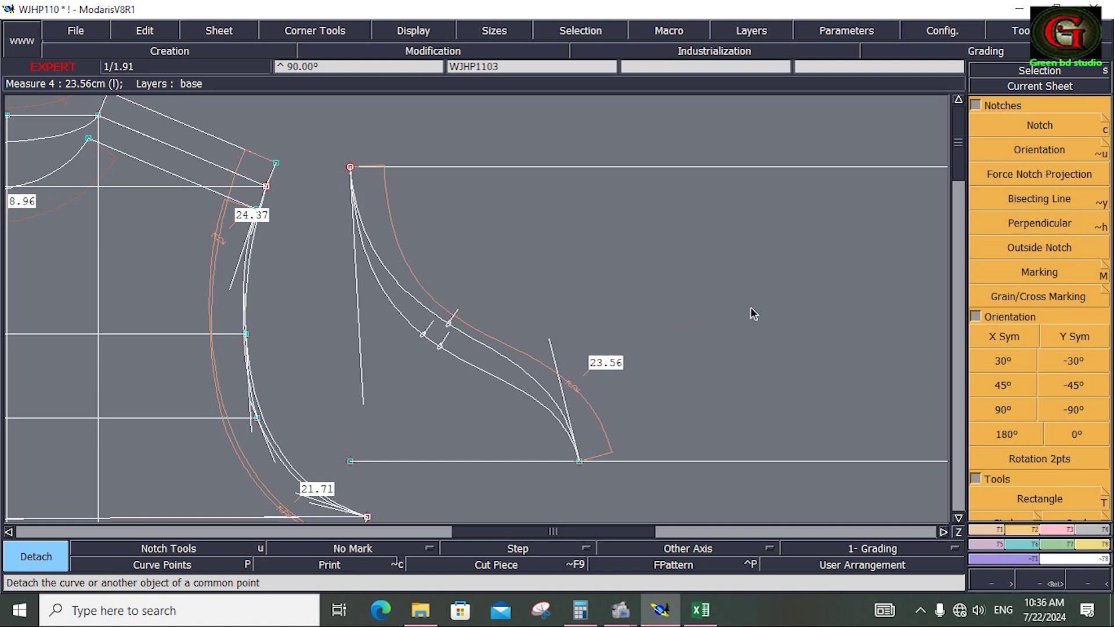
Zoom in on the hood curve and add a Length Measure reading 23.27 cm
{"action": "key", "text": "Home"}
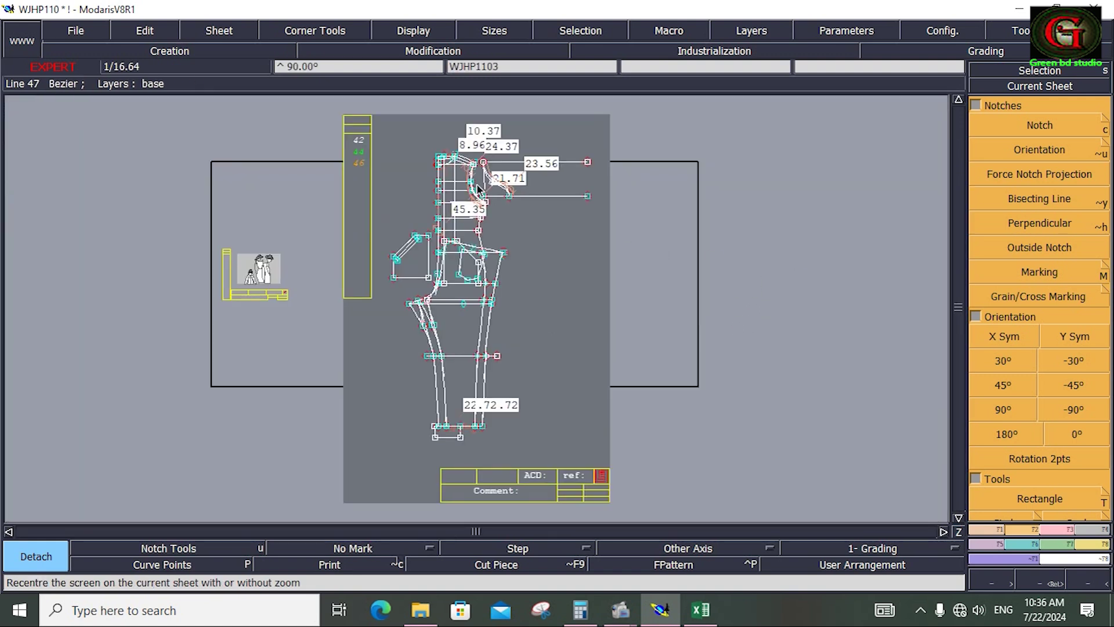
{"action": "key", "text": "z"}
{"action": "left_click_drag", "start_coordinate": [487, 150], "coordinate": [612, 213]}
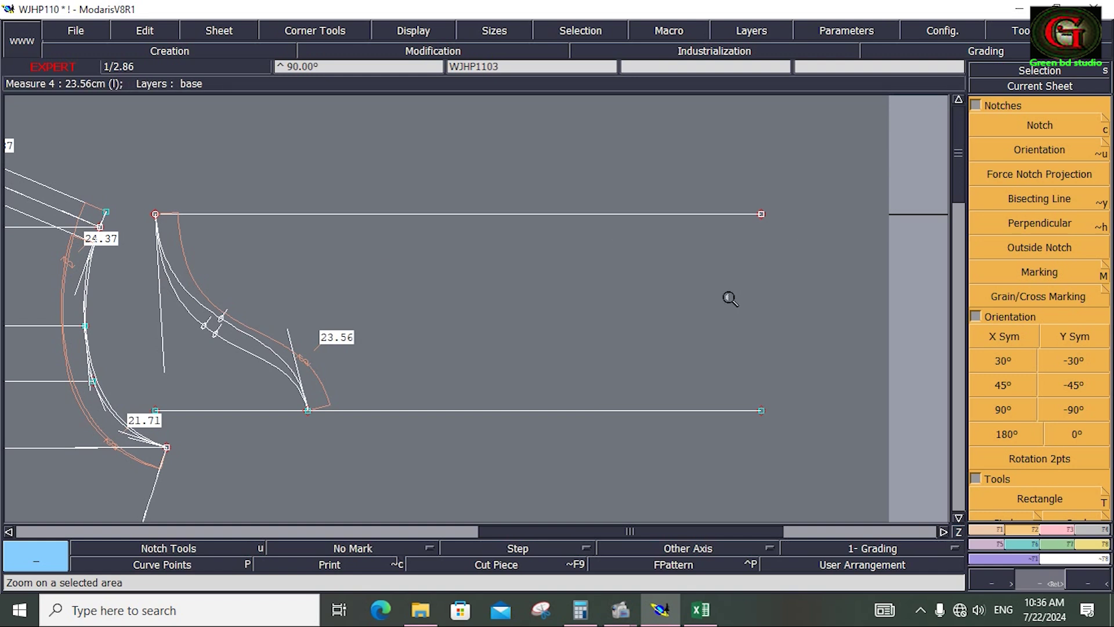
{"action": "left_click", "coordinate": [1099, 544]}
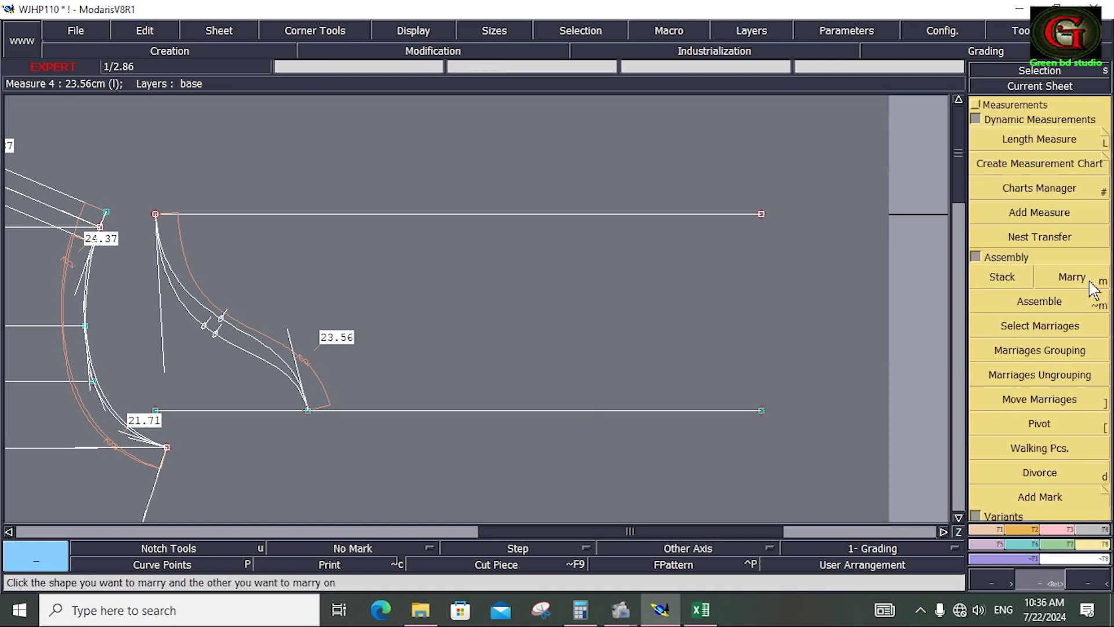
{"action": "key", "text": "l"}
{"action": "left_click", "coordinate": [309, 410]}
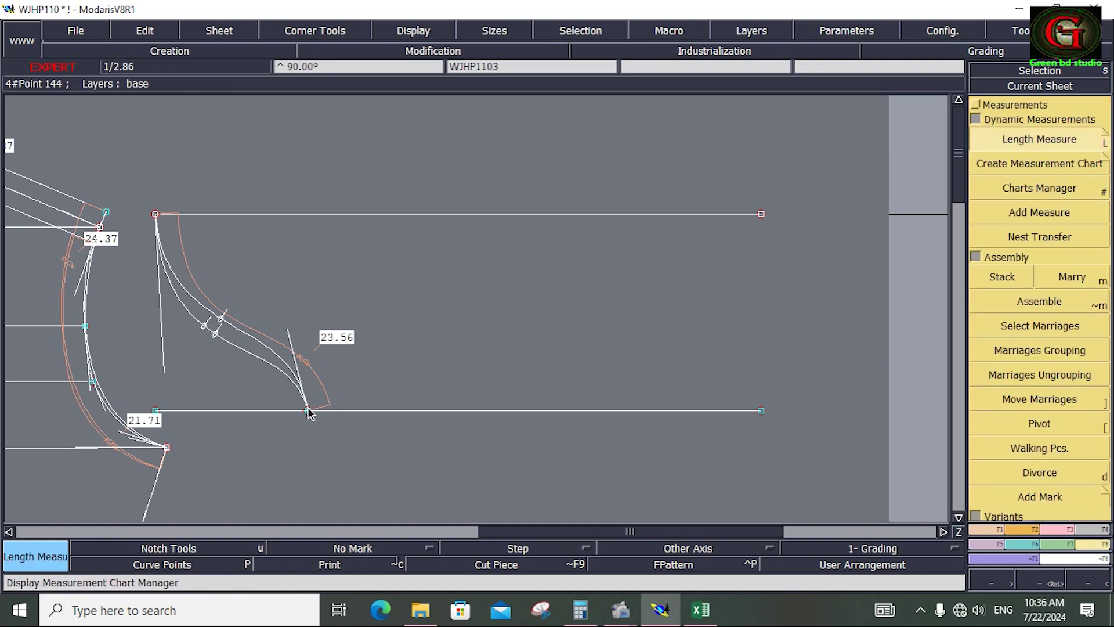
{"action": "scroll", "coordinate": [339, 344], "scroll_direction": "up", "scroll_amount": 3}
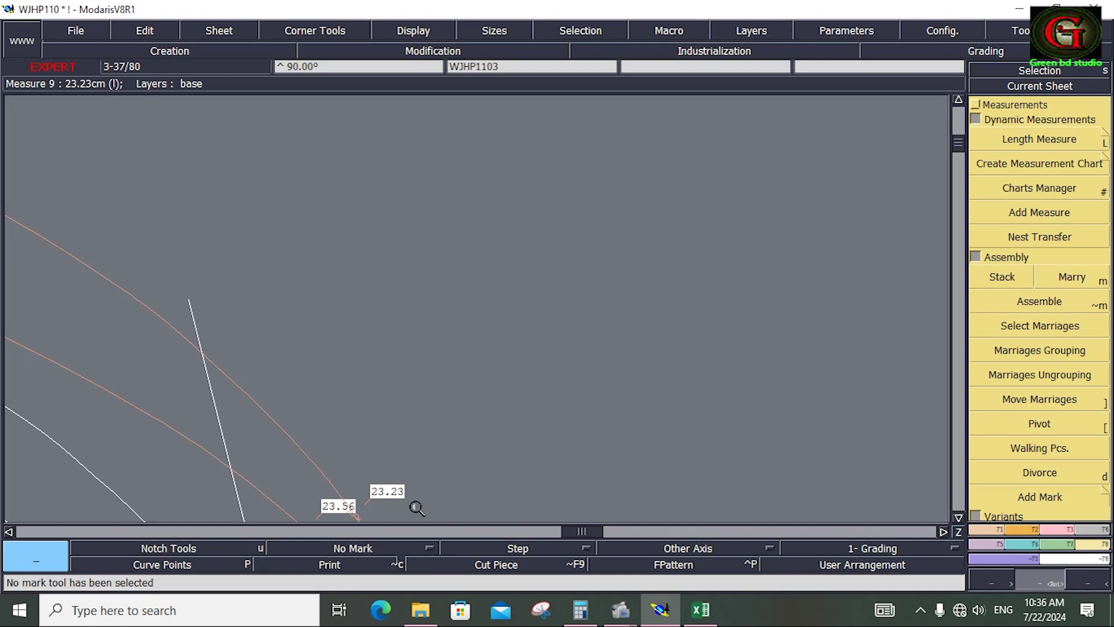
{"action": "scroll", "coordinate": [416, 493], "scroll_direction": "up", "scroll_amount": 1}
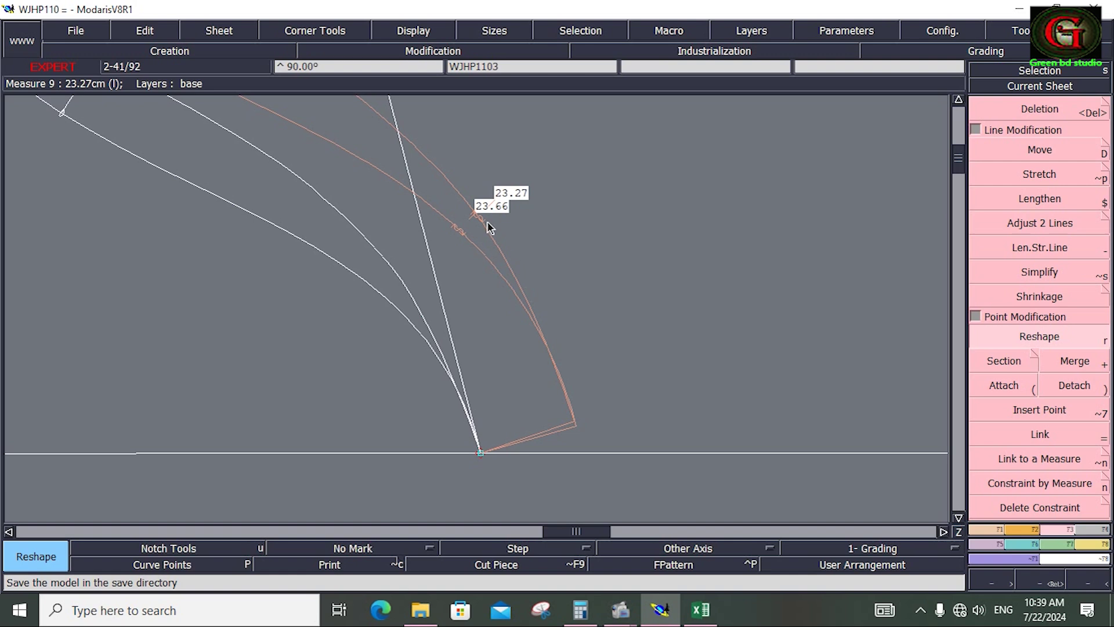
Save the WJHP110 model over its existing file, continuing past the Anomalies Detected warning
{"action": "left_click_drag", "start_coordinate": [432, 162], "coordinate": [548, 243]}
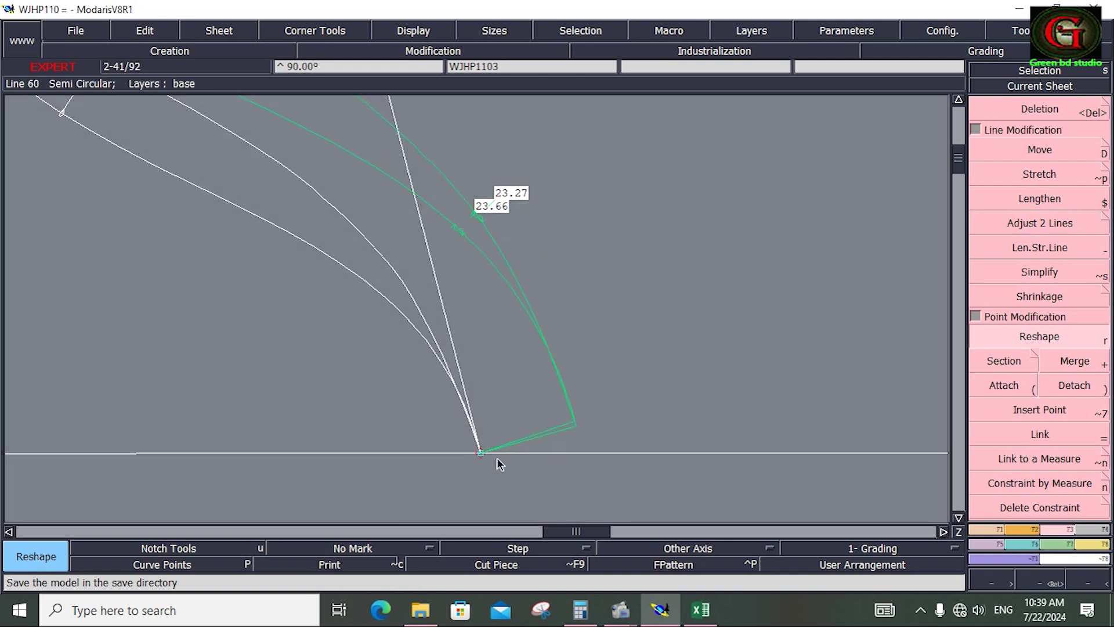
{"action": "key", "text": "Home"}
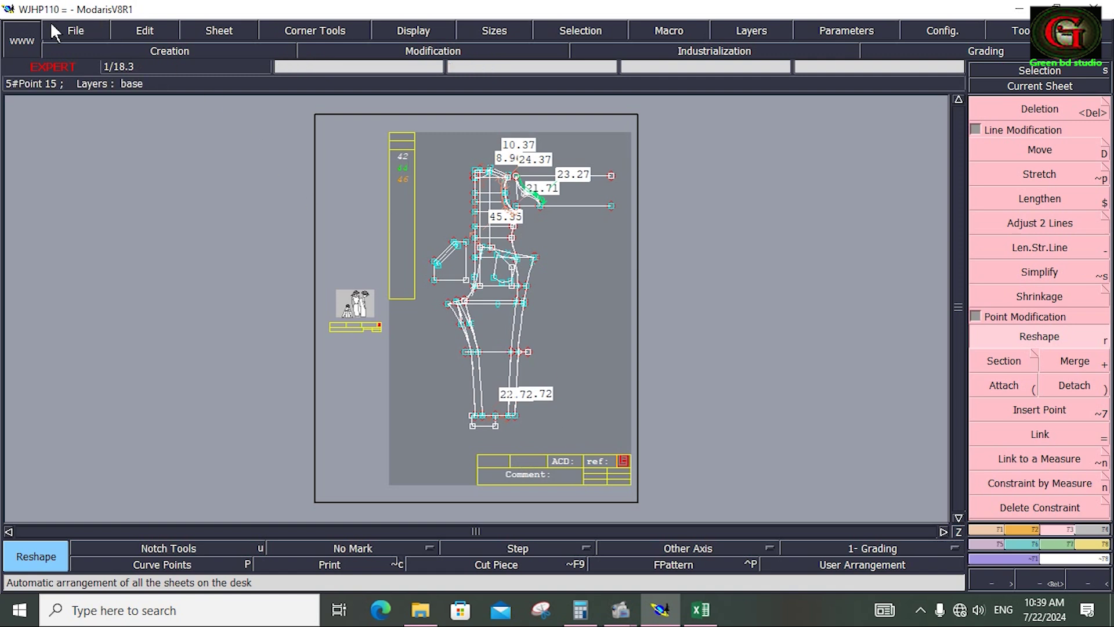
{"action": "left_click", "coordinate": [76, 32]}
{"action": "left_click", "coordinate": [92, 98]}
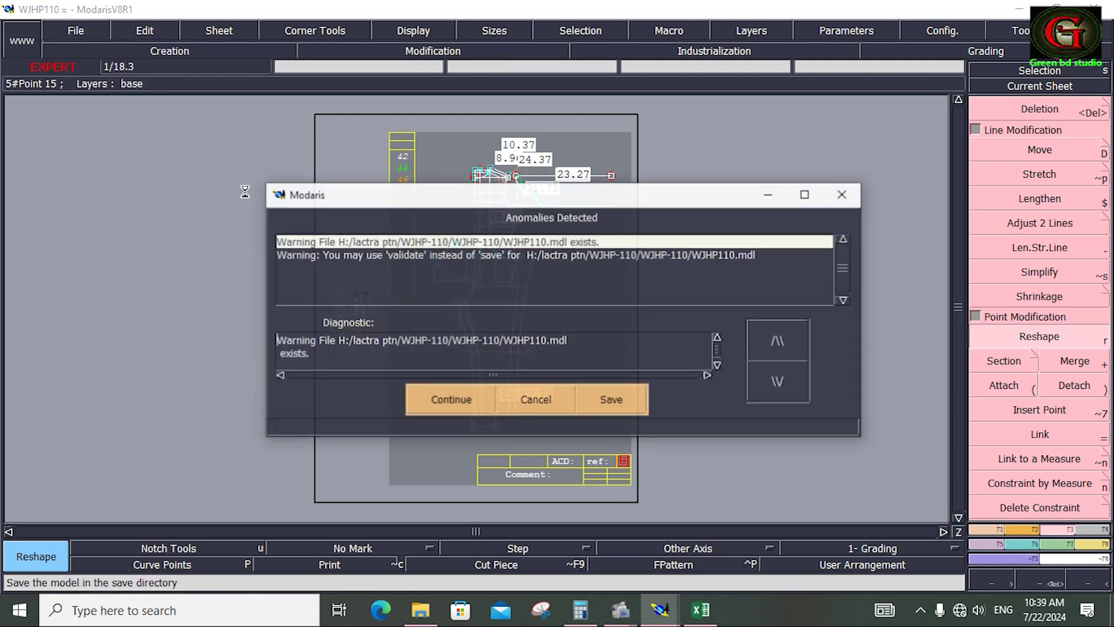
{"action": "left_click", "coordinate": [470, 400]}
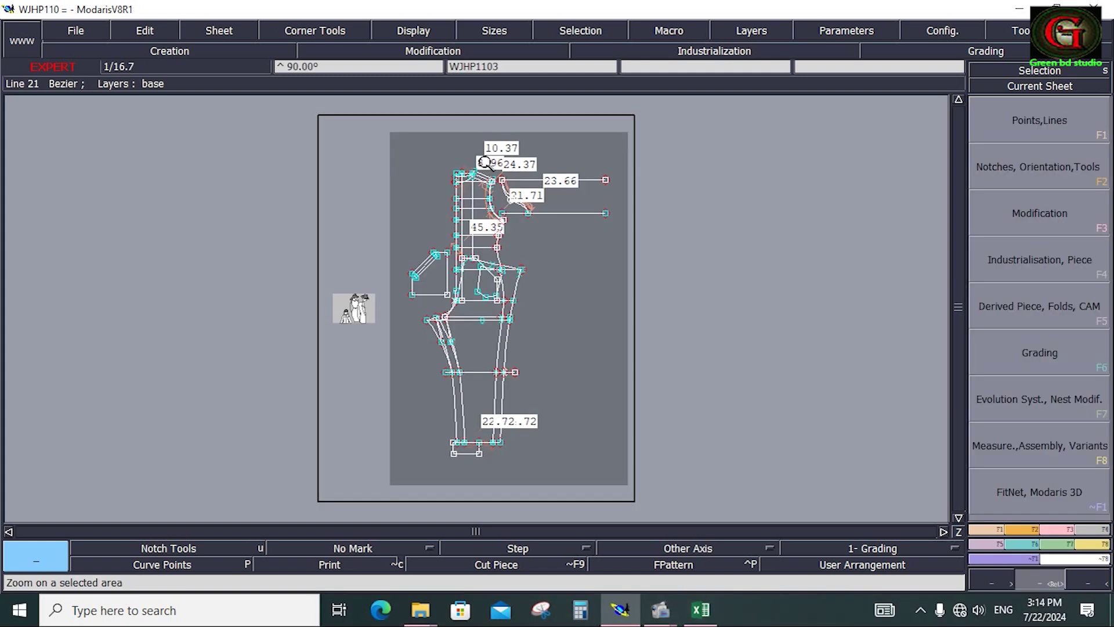
Zoom in on the hood construction lines next to the armhole
{"action": "left_click_drag", "start_coordinate": [487, 163], "coordinate": [622, 241]}
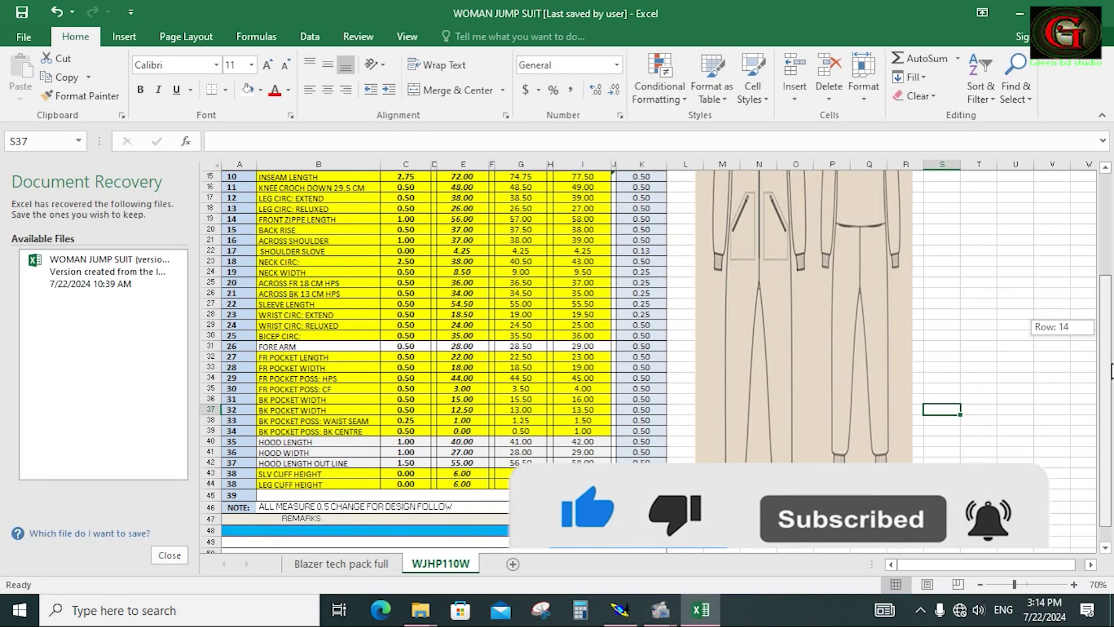
{"action": "left_click_drag", "start_coordinate": [1106, 337], "coordinate": [1110, 386]}
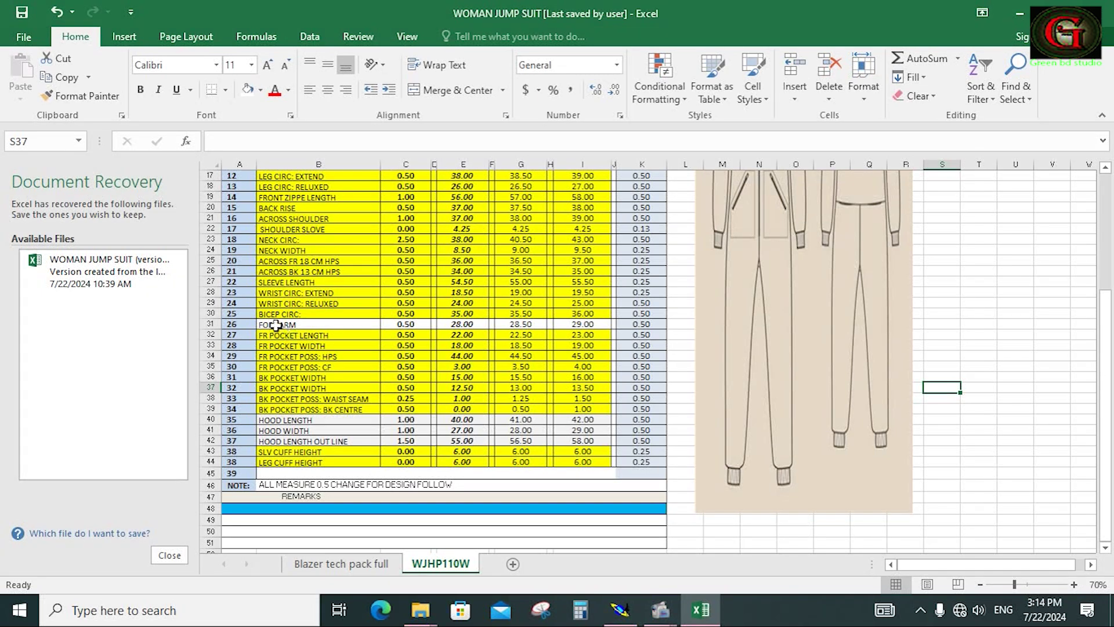
Select the FORE ARM row (28.00 base) in the WJHP110W chart and open Fill Color
{"action": "left_click_drag", "start_coordinate": [256, 325], "coordinate": [578, 329]}
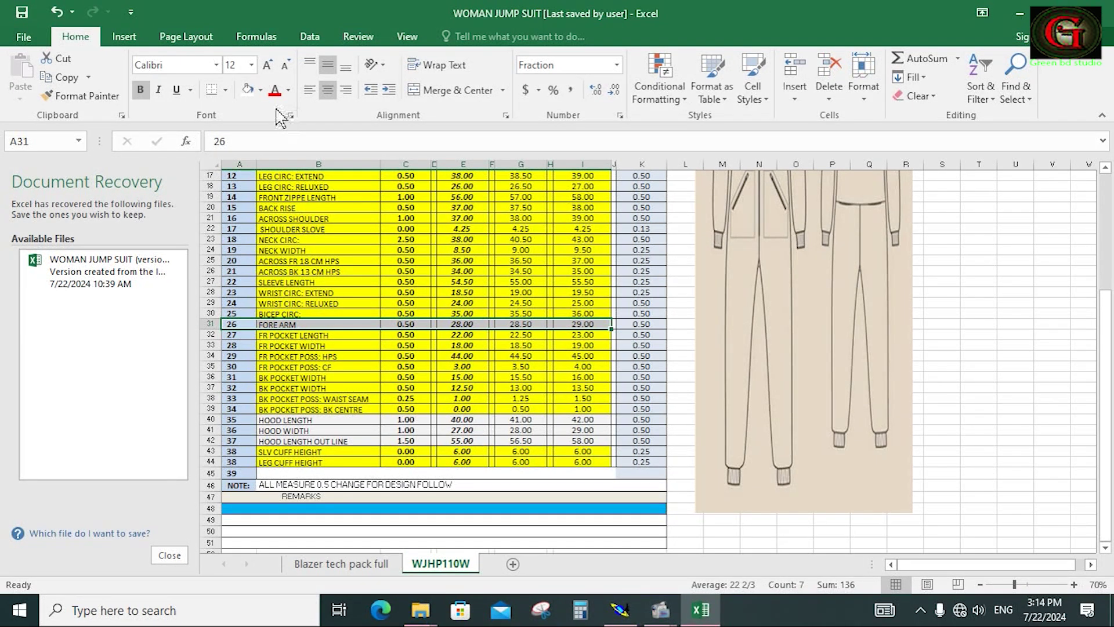
{"action": "left_click", "coordinate": [262, 91]}
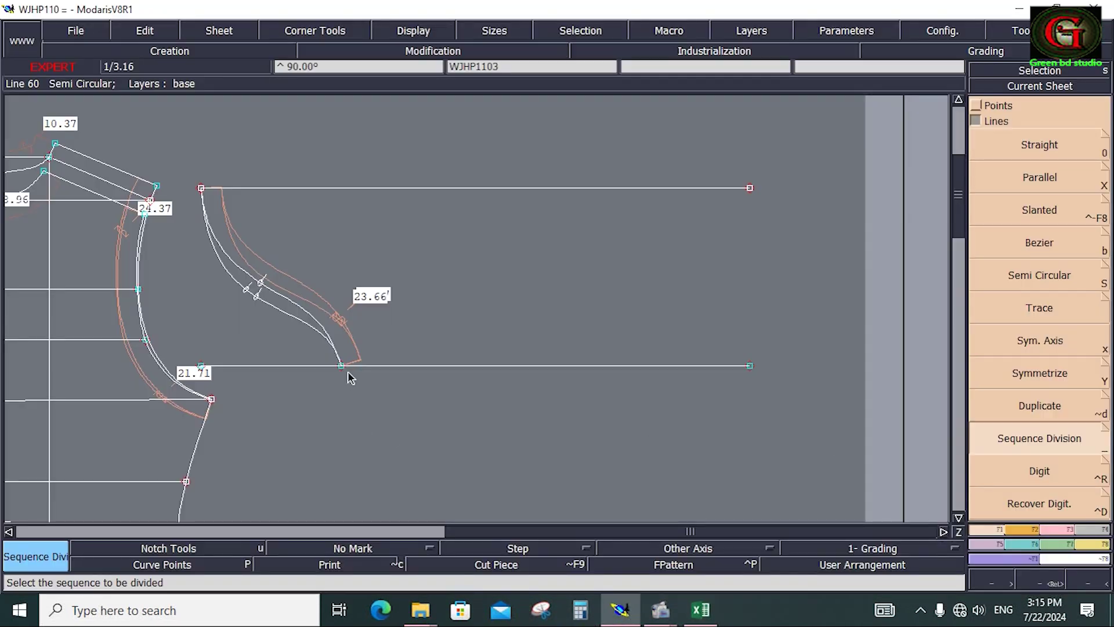
{"action": "left_click", "coordinate": [347, 372]}
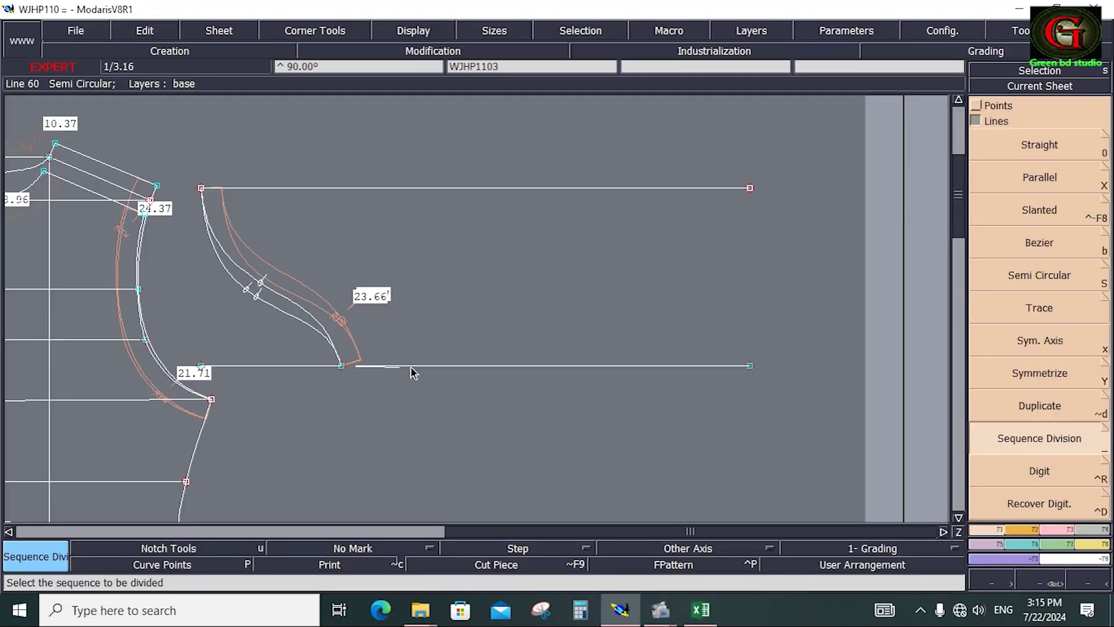
Split the lower guide line in two and draw a line upward, then undo both
{"action": "left_click", "coordinate": [750, 367]}
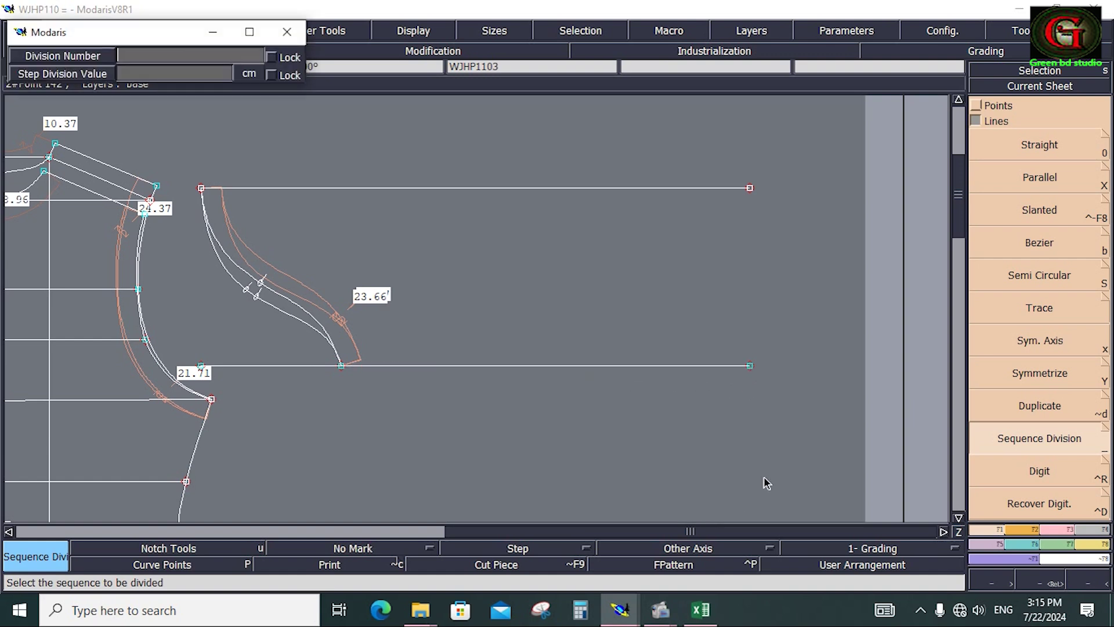
{"action": "type", "text": "2"}
{"action": "key", "text": "Return"}
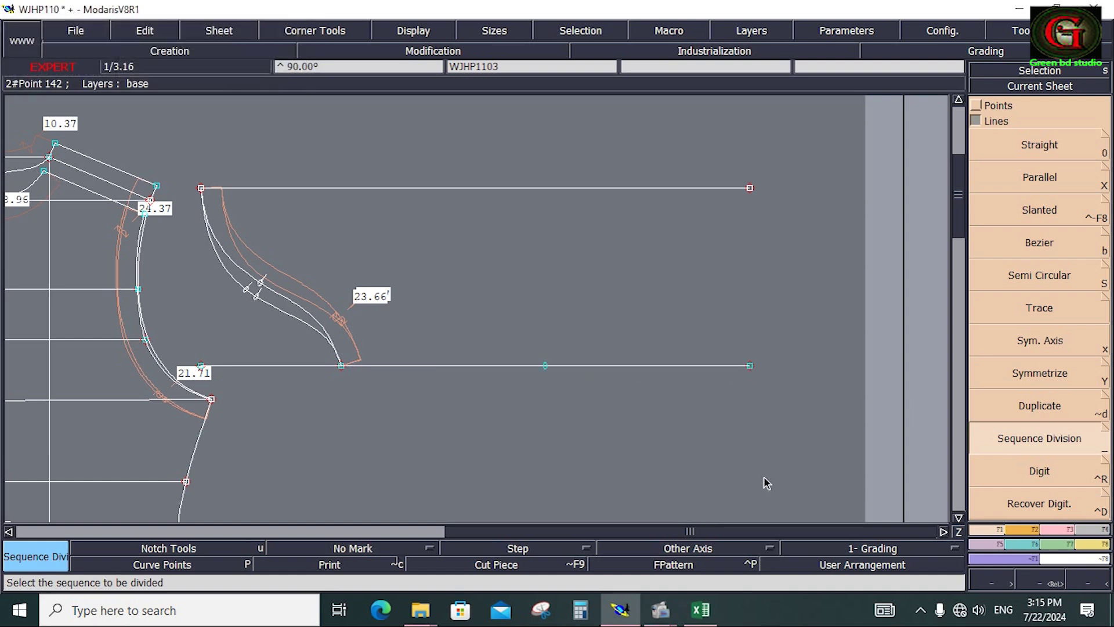
{"action": "key", "text": "b"}
{"action": "left_click", "coordinate": [545, 366]}
{"action": "left_click", "coordinate": [537, 236]}
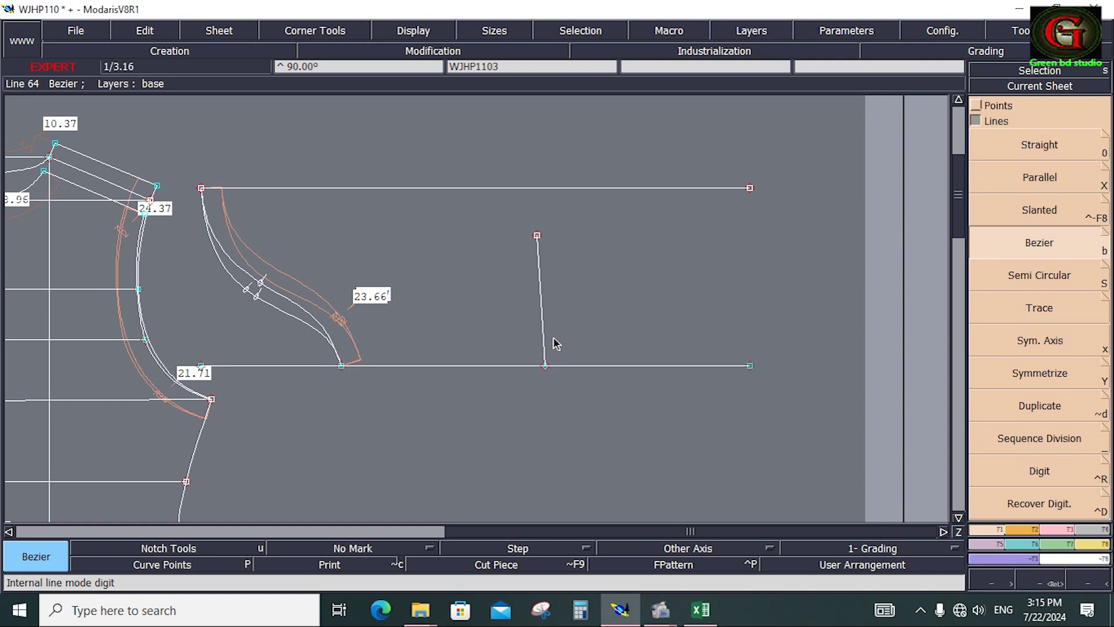
{"action": "key", "text": "ctrl+z"}
{"action": "key", "text": "ctrl+z"}
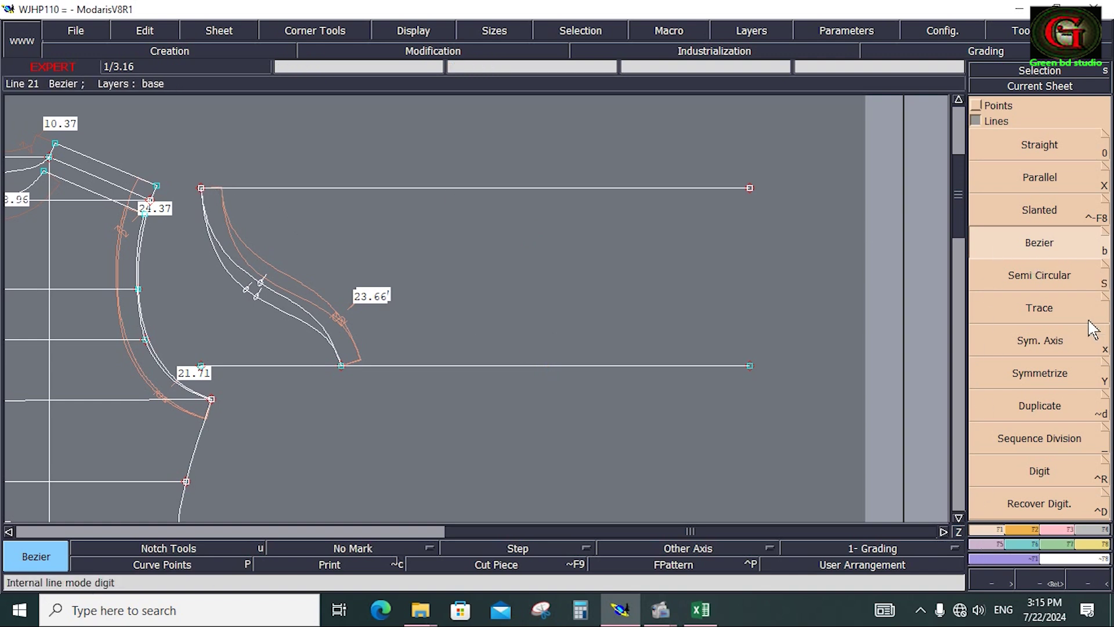
Divide the top guide line into 2 and drop a 23.58 cm vertical from its midpoint
{"action": "left_click", "coordinate": [1045, 442]}
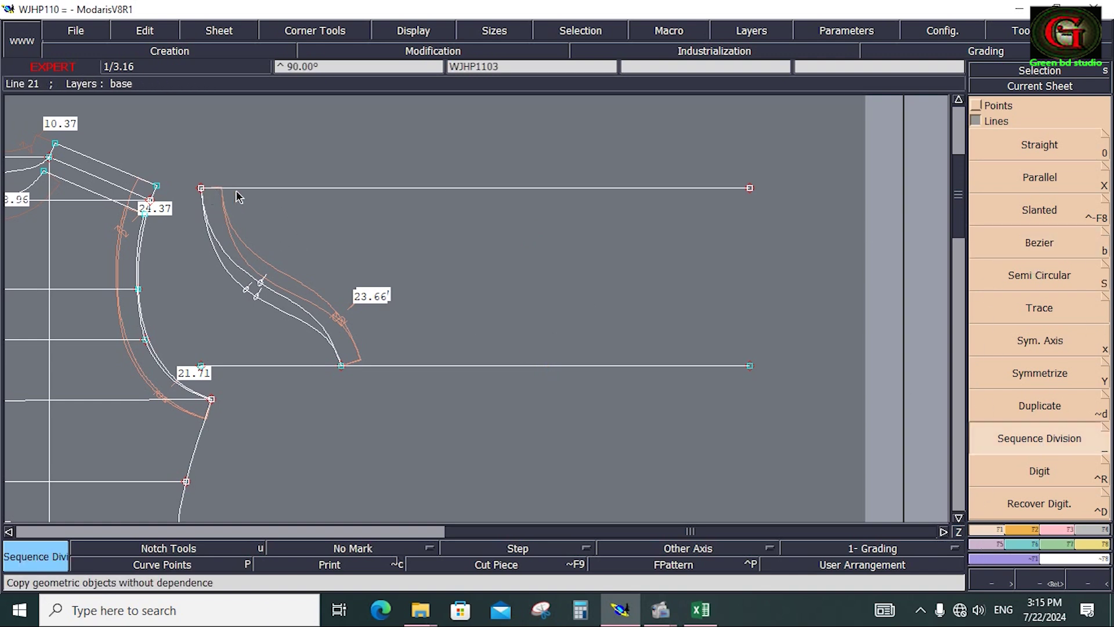
{"action": "left_click", "coordinate": [238, 195]}
{"action": "left_click", "coordinate": [749, 188]}
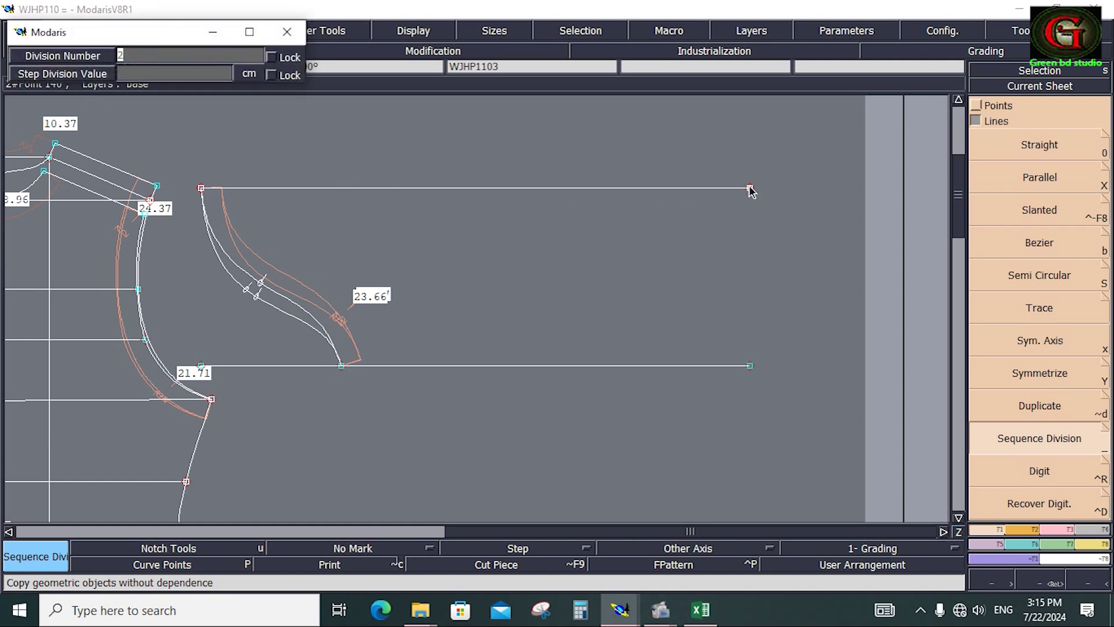
{"action": "key", "text": "Return"}
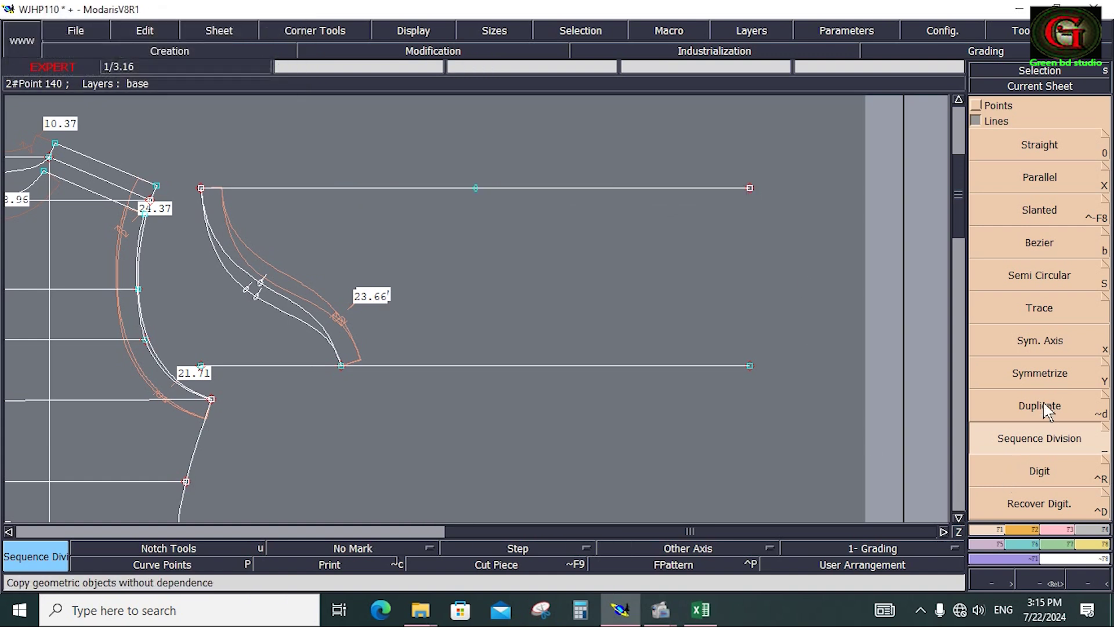
{"action": "left_click", "coordinate": [1038, 247]}
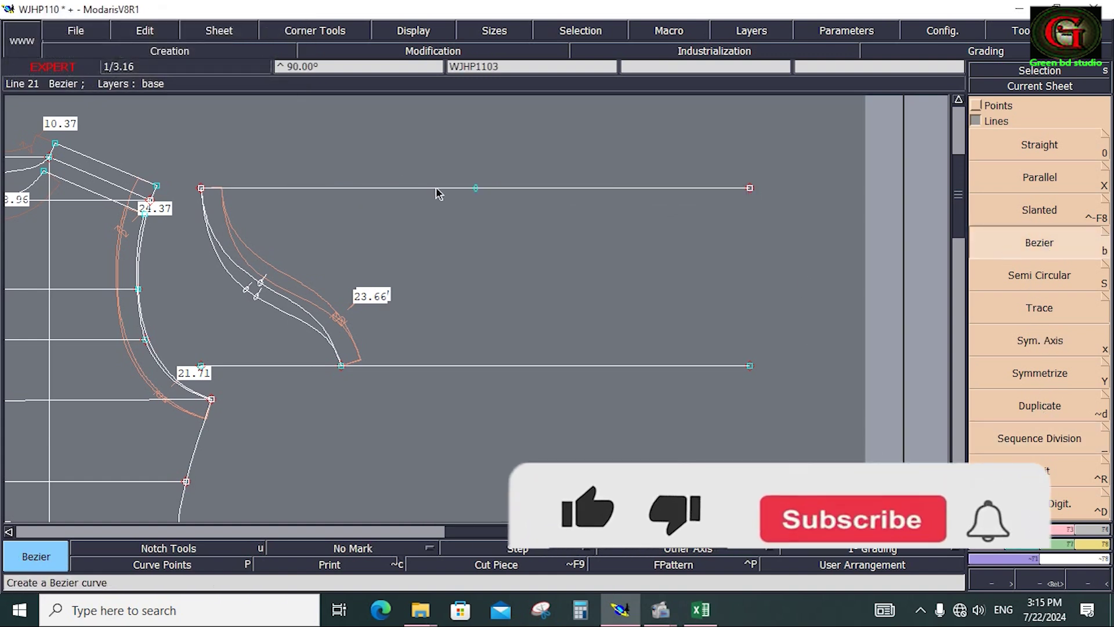
{"action": "left_click", "coordinate": [476, 188]}
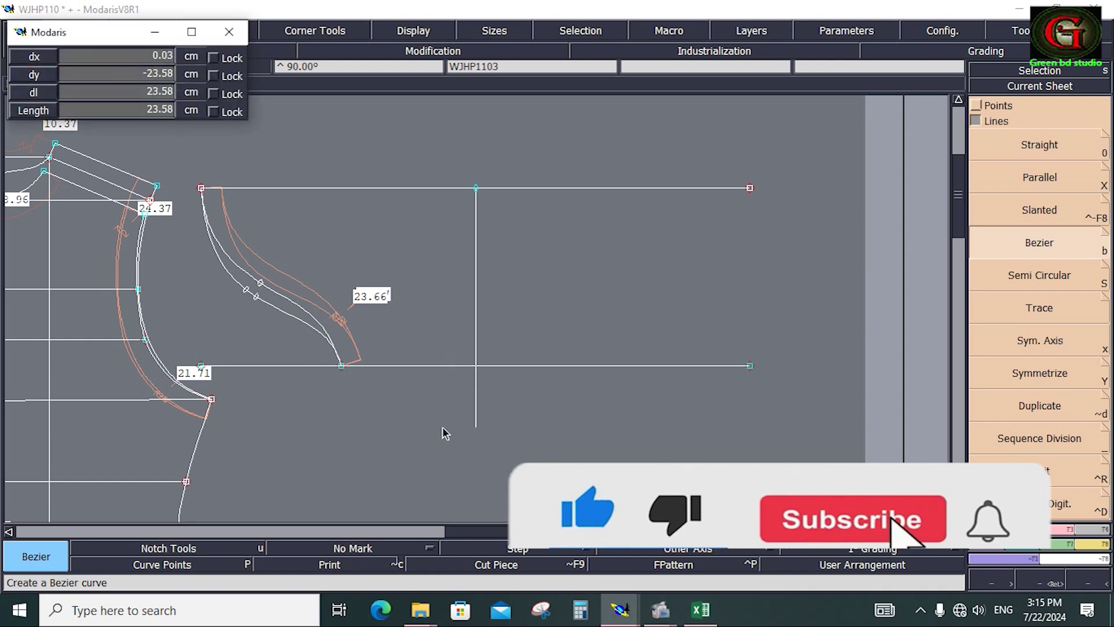
{"action": "left_click", "coordinate": [476, 427]}
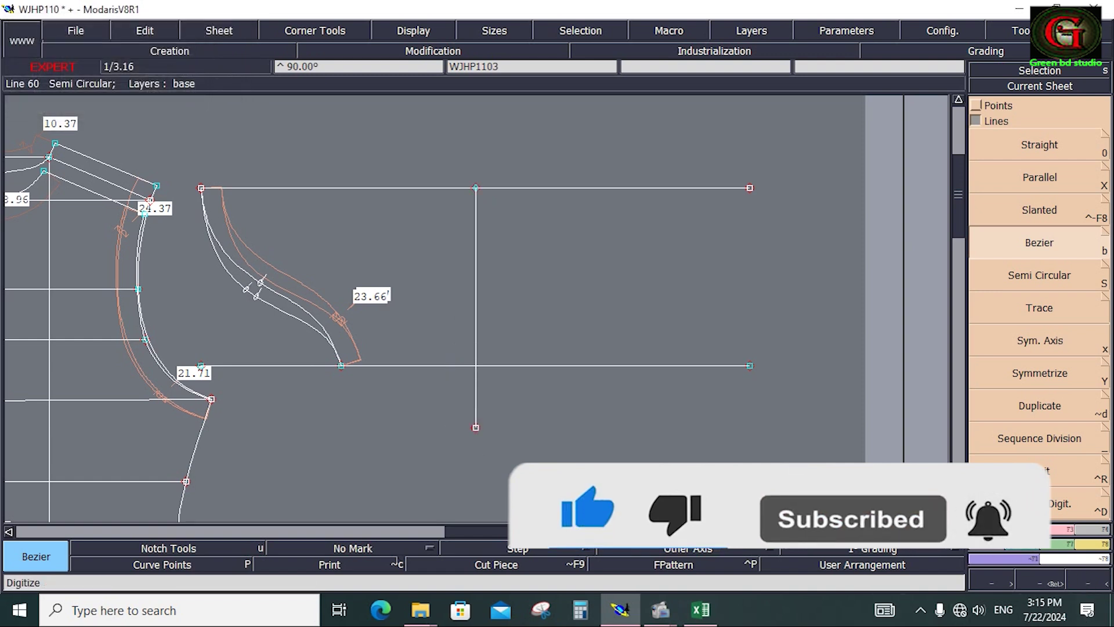
{"action": "left_click", "coordinate": [1053, 449]}
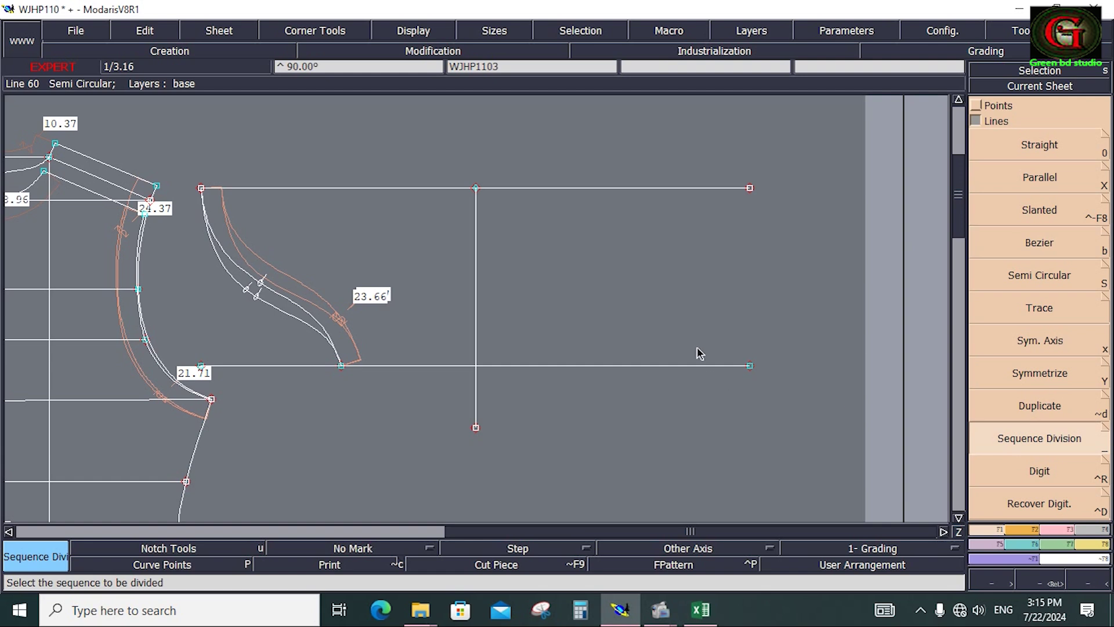
{"action": "left_click", "coordinate": [975, 106]}
{"action": "left_click", "coordinate": [1040, 149]}
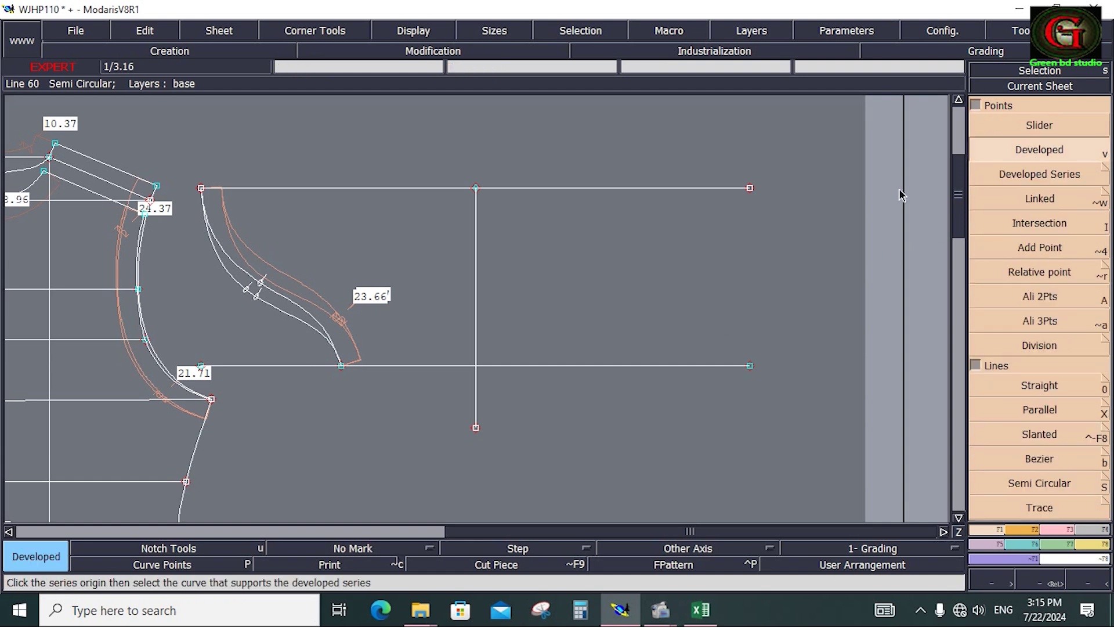
Place a point 14 cm down the vertical and draw the lower edge from the neck curve through it
{"action": "left_click", "coordinate": [476, 189]}
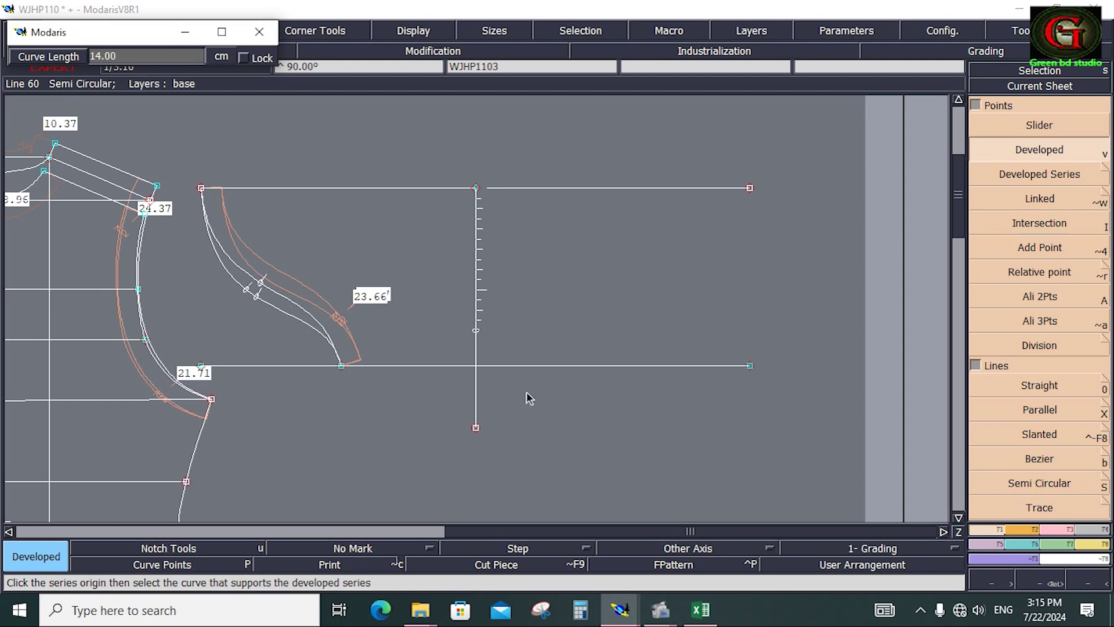
{"action": "key", "text": "Return"}
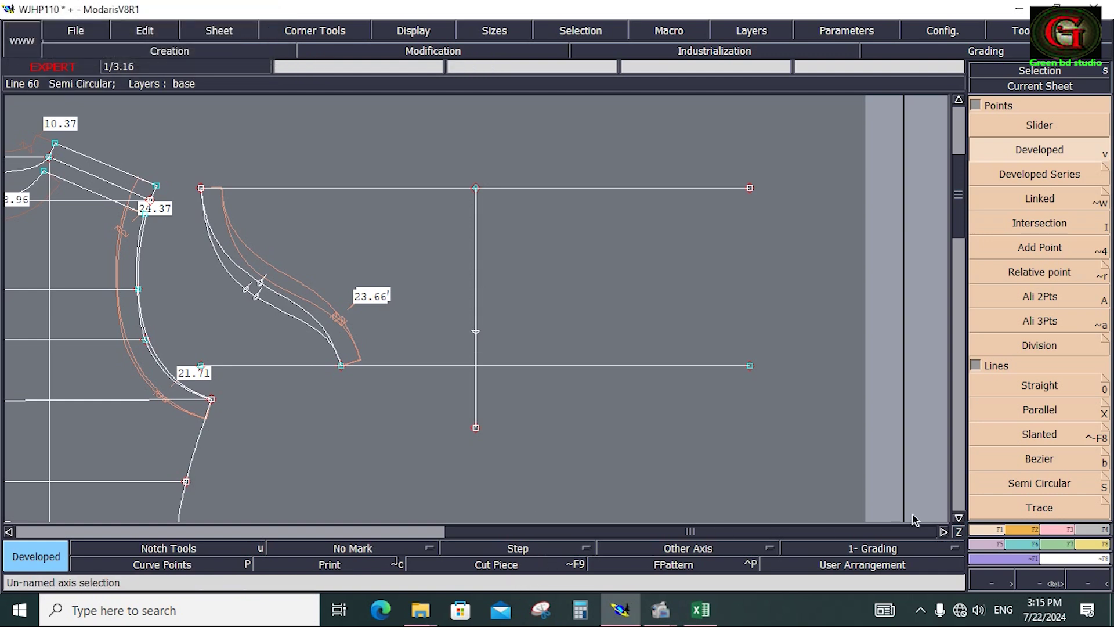
{"action": "left_click", "coordinate": [1039, 459]}
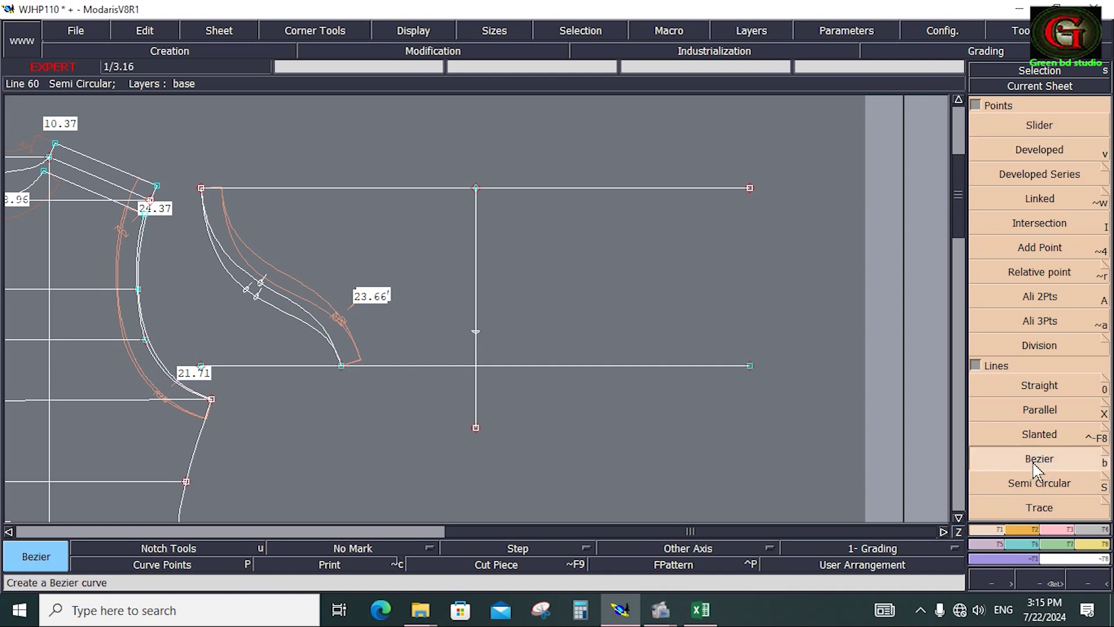
{"action": "left_click", "coordinate": [341, 365]}
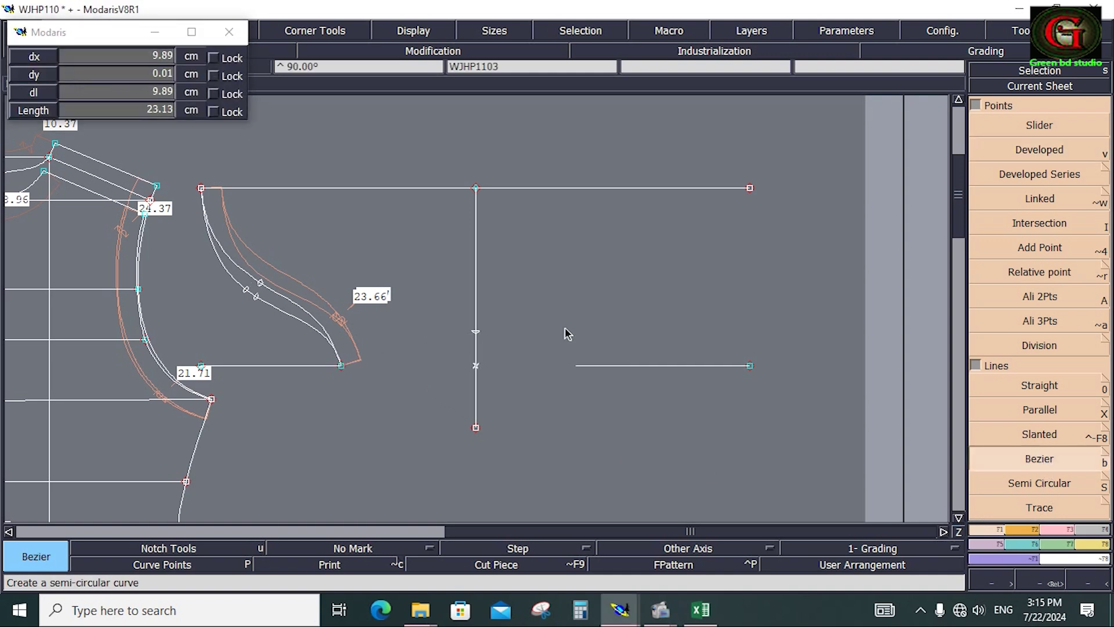
{"action": "left_click", "coordinate": [476, 365]}
{"action": "key", "text": "BackSpace"}
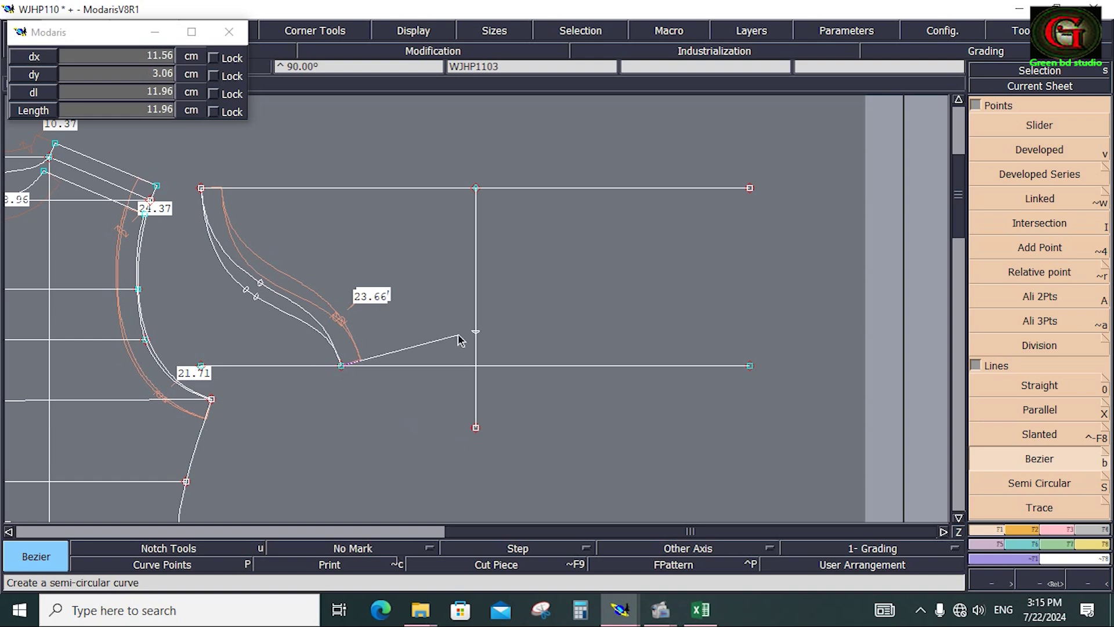
{"action": "left_click", "coordinate": [475, 333]}
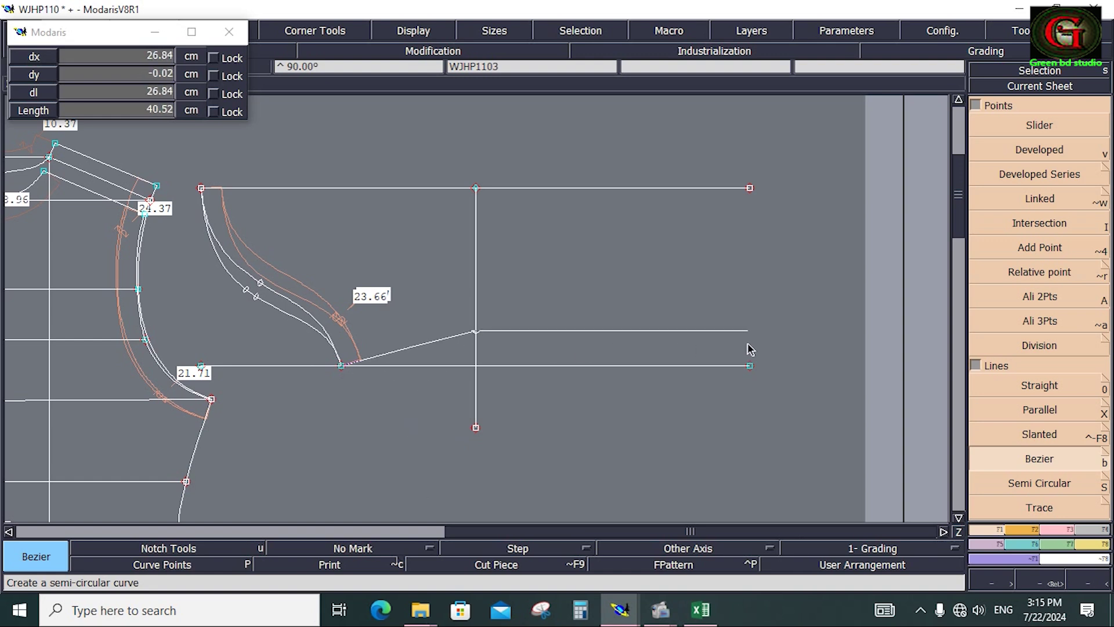
{"action": "left_click", "coordinate": [757, 348]}
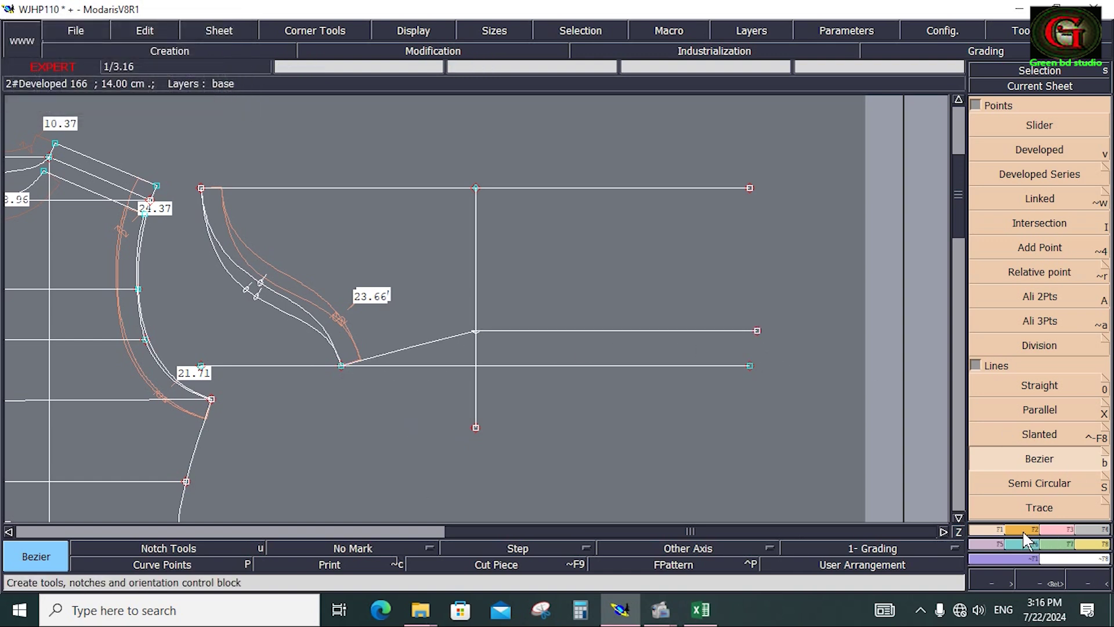
Draw the right edge, align it exactly vertical, and delete the old lower guide line
{"action": "left_click", "coordinate": [1057, 455]}
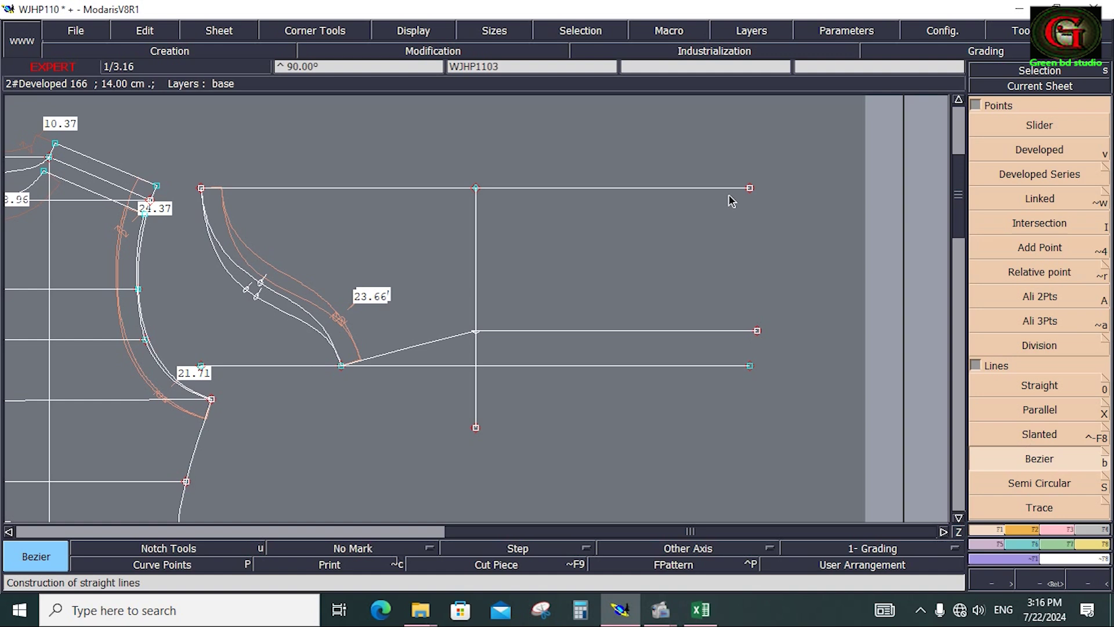
{"action": "left_click", "coordinate": [750, 188]}
{"action": "left_click", "coordinate": [757, 330]}
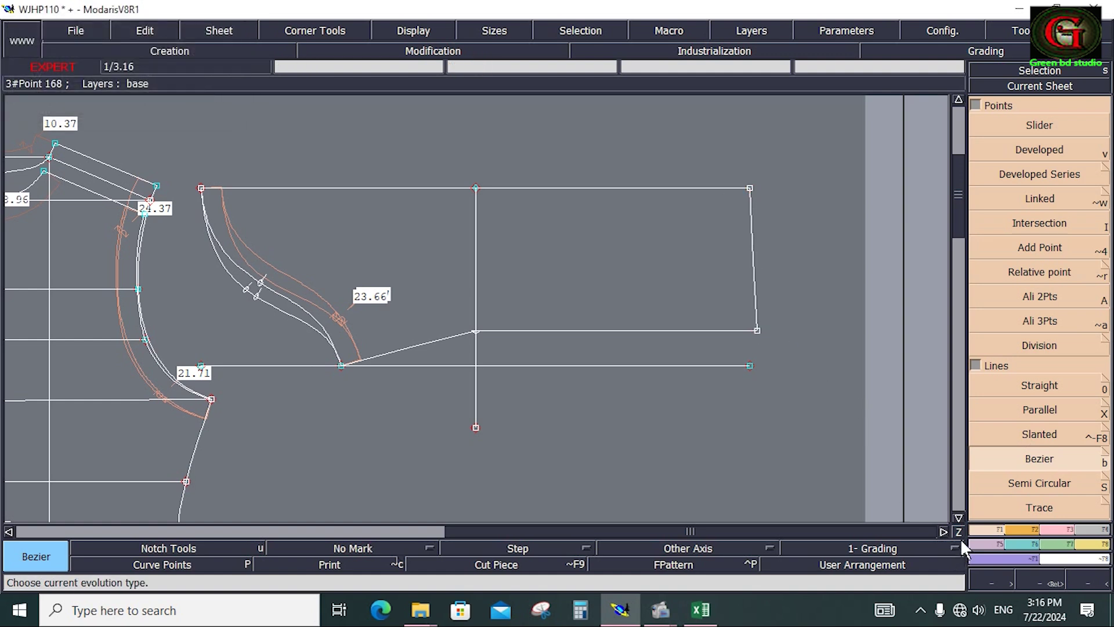
{"action": "left_click", "coordinate": [1004, 298]}
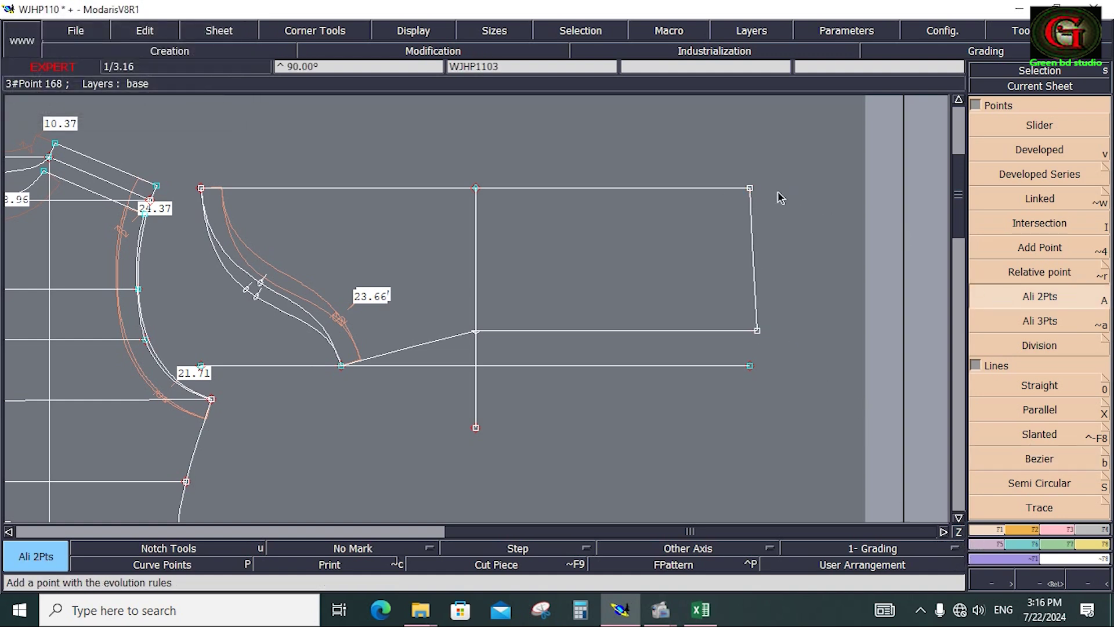
{"action": "left_click", "coordinate": [750, 188]}
{"action": "left_click", "coordinate": [757, 330]}
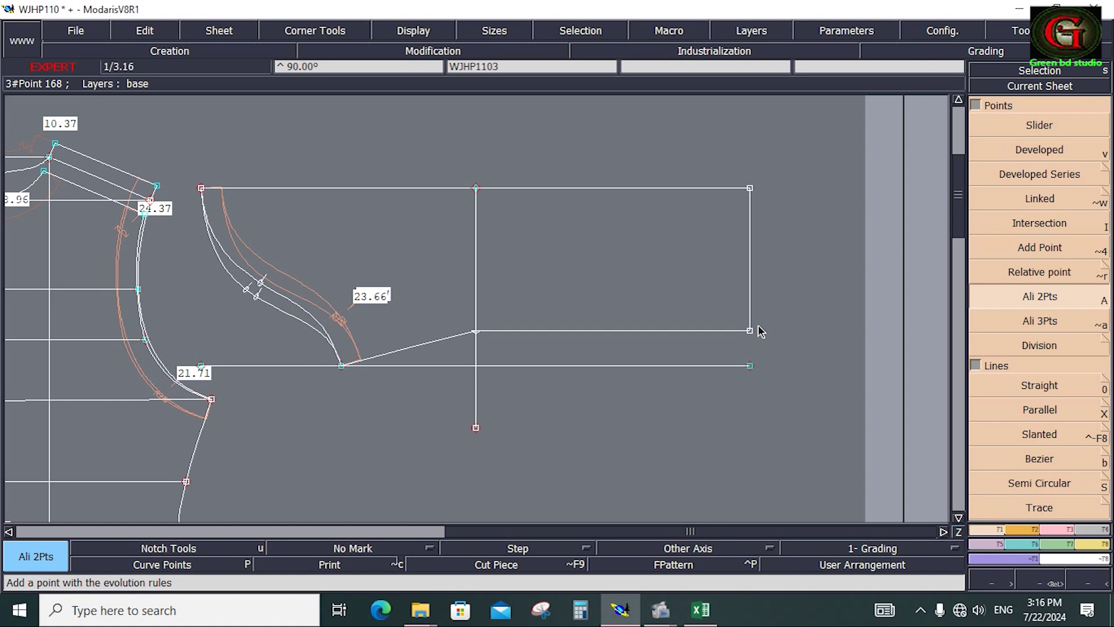
{"action": "key", "text": "Delete"}
{"action": "left_click", "coordinate": [518, 367]}
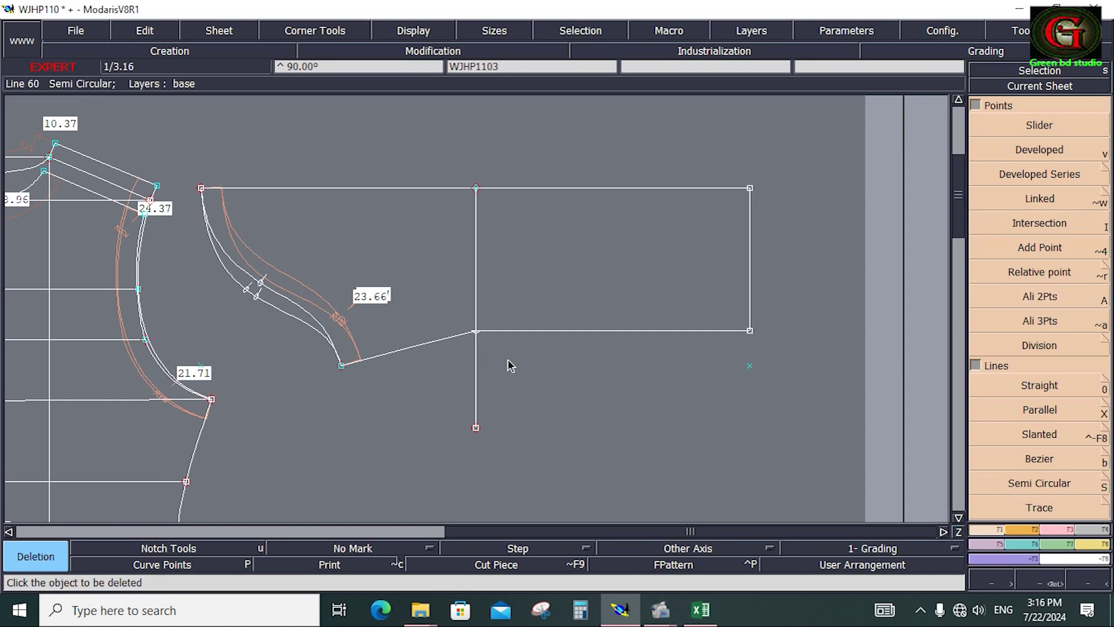
Remove the stray point and draw a parallel 5.29 cm inside the hood's right edge
{"action": "key", "text": "4"}
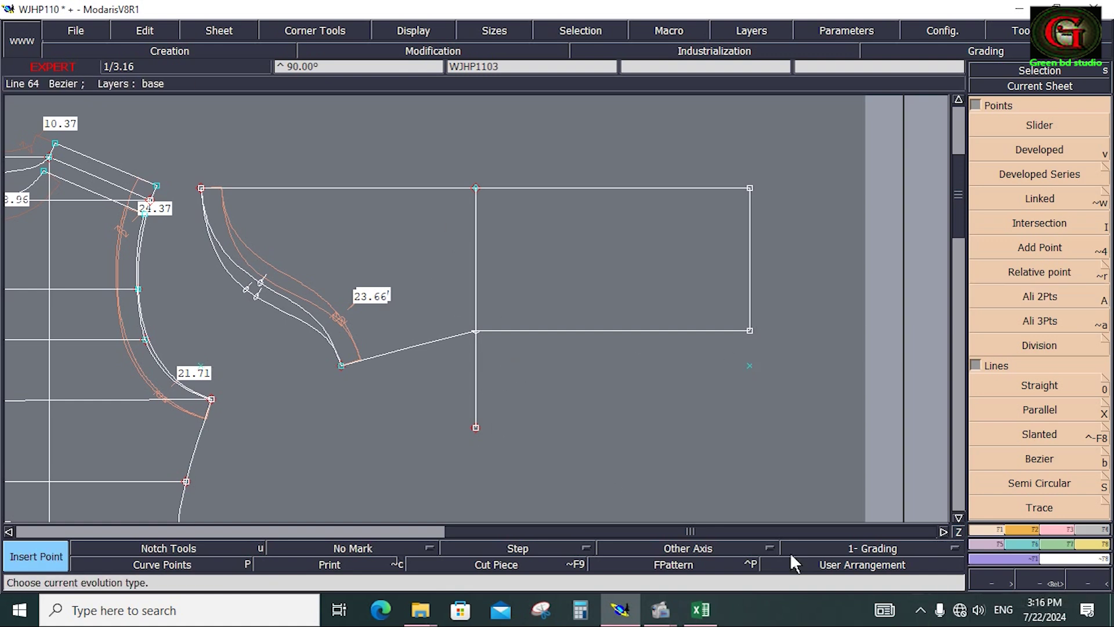
{"action": "left_click", "coordinate": [474, 333]}
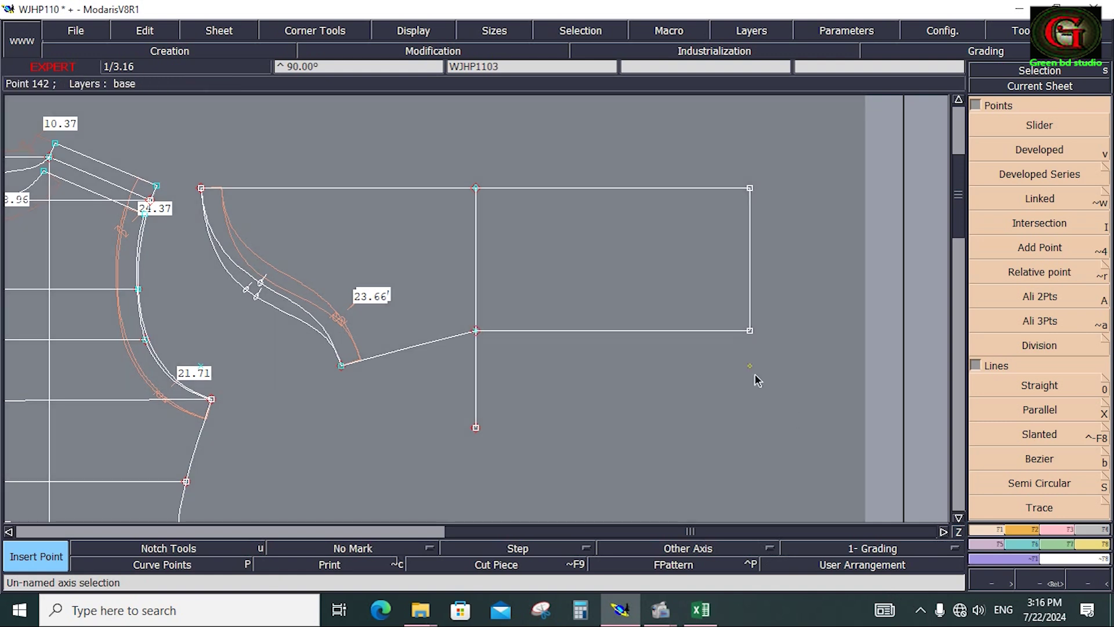
{"action": "key", "text": "Delete"}
{"action": "left_click", "coordinate": [750, 368]}
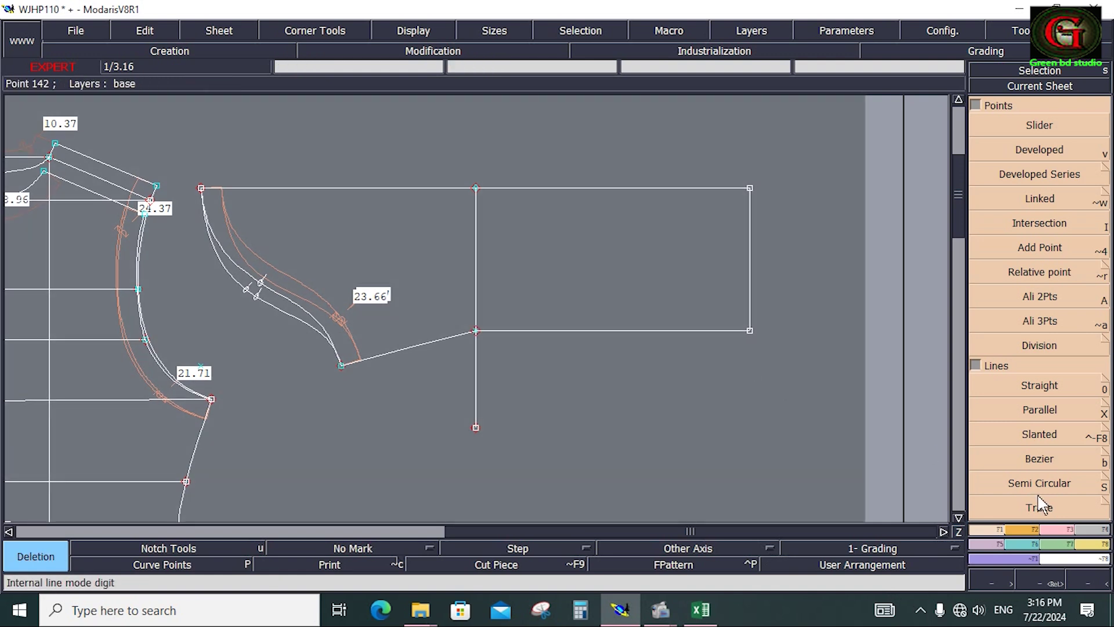
{"action": "left_click", "coordinate": [1039, 411]}
{"action": "left_click", "coordinate": [749, 286]}
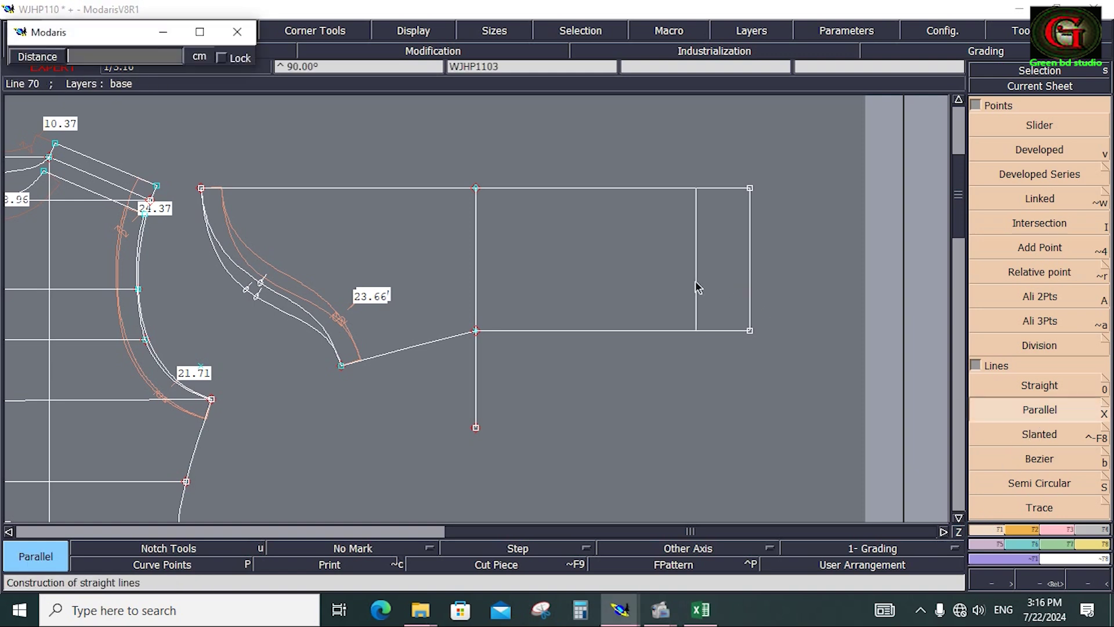
{"action": "type", "text": "6"}
{"action": "key", "text": "Return"}
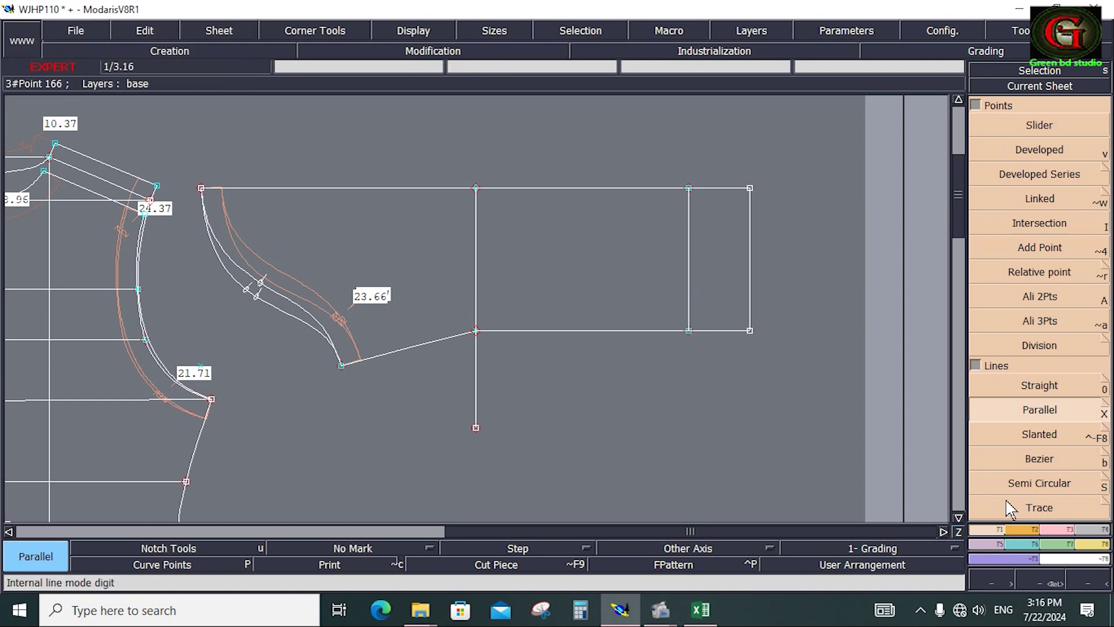
Place a point 13 cm along the new vertical line and insert it into the line
{"action": "left_click", "coordinate": [1039, 149]}
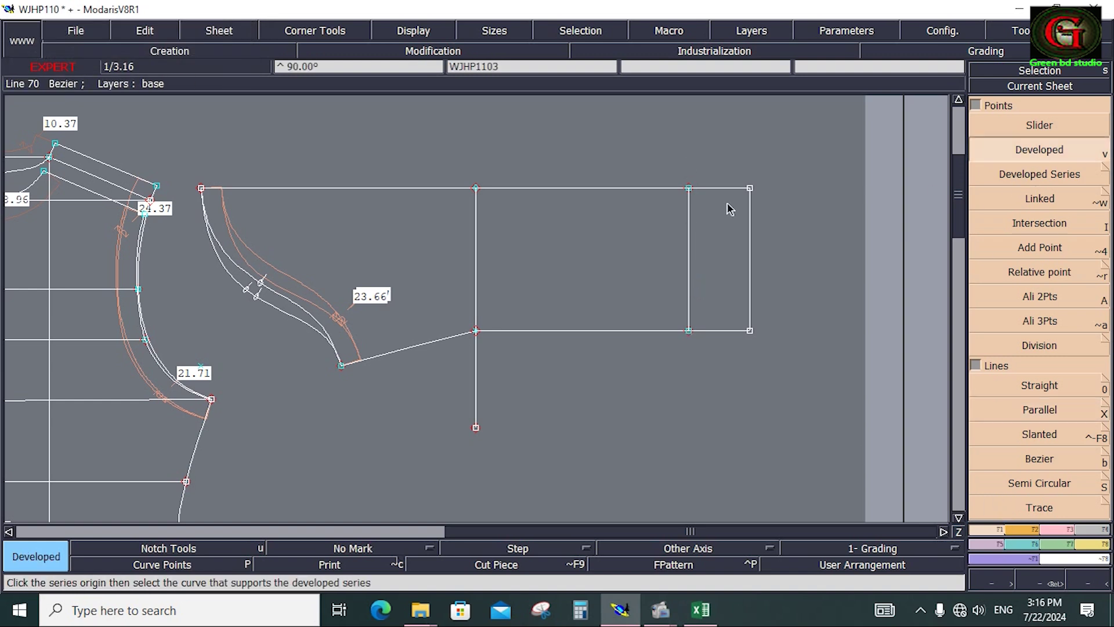
{"action": "left_click", "coordinate": [749, 189]}
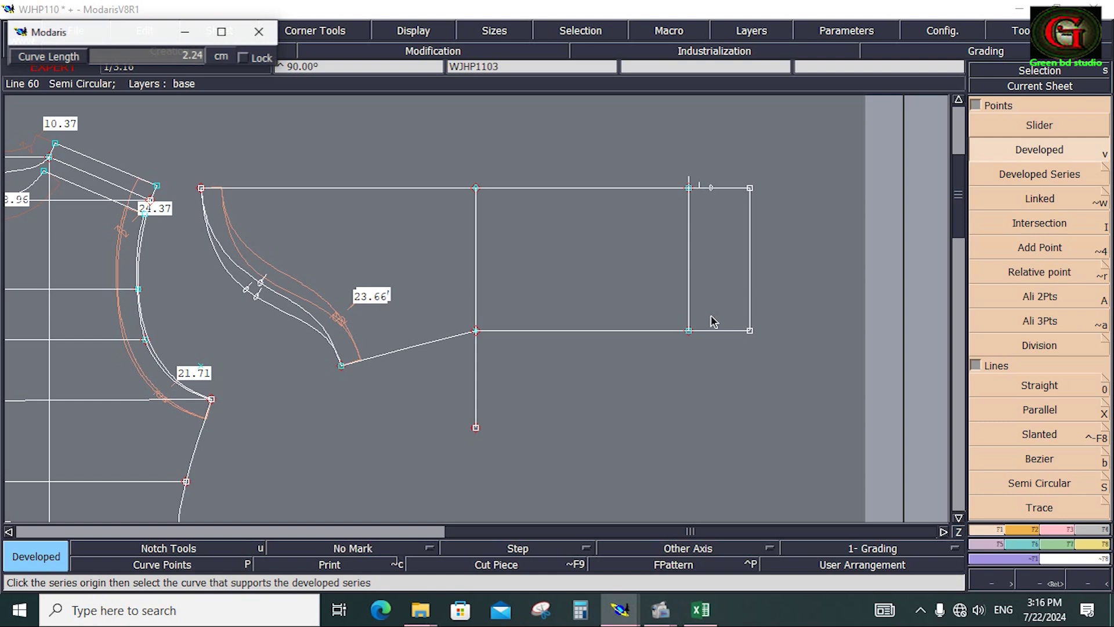
{"action": "left_click", "coordinate": [709, 347]}
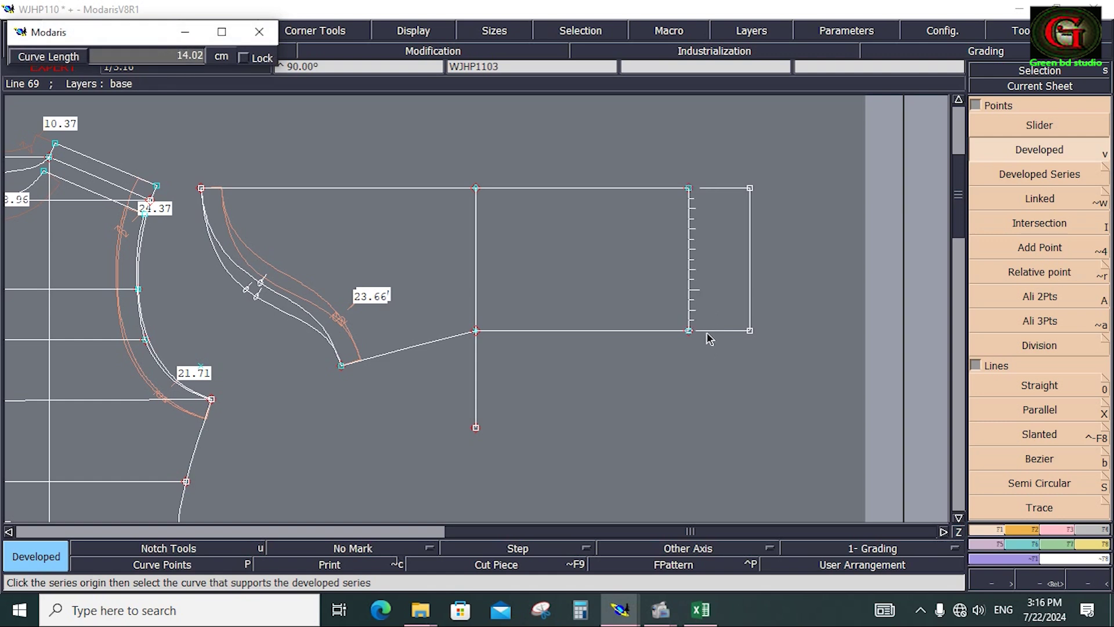
{"action": "type", "text": "13"}
{"action": "key", "text": "Return"}
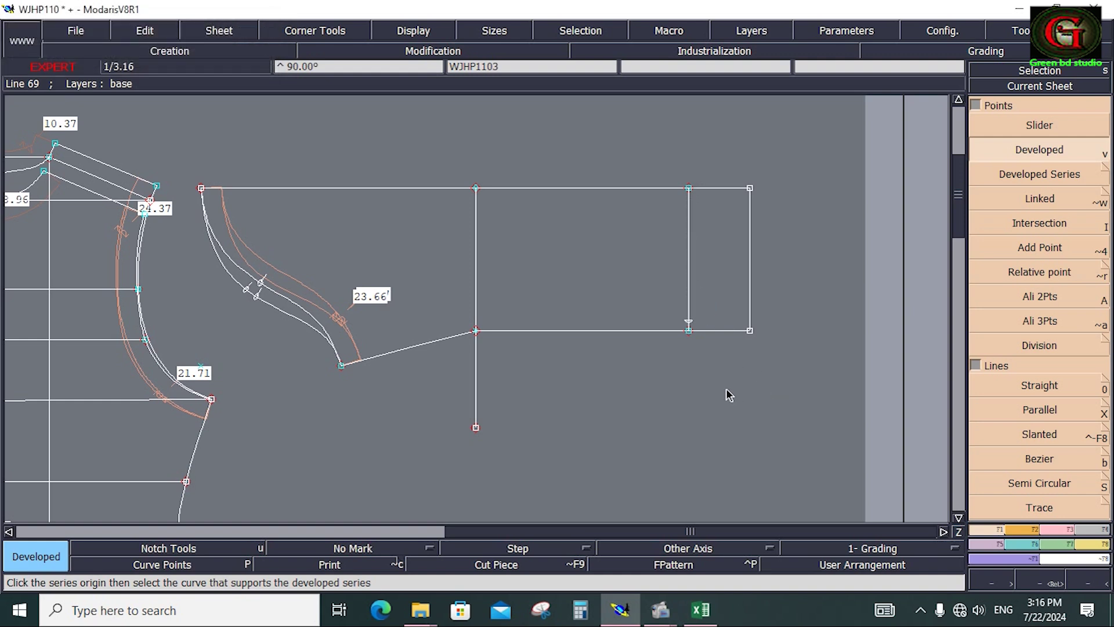
{"action": "key", "text": "i"}
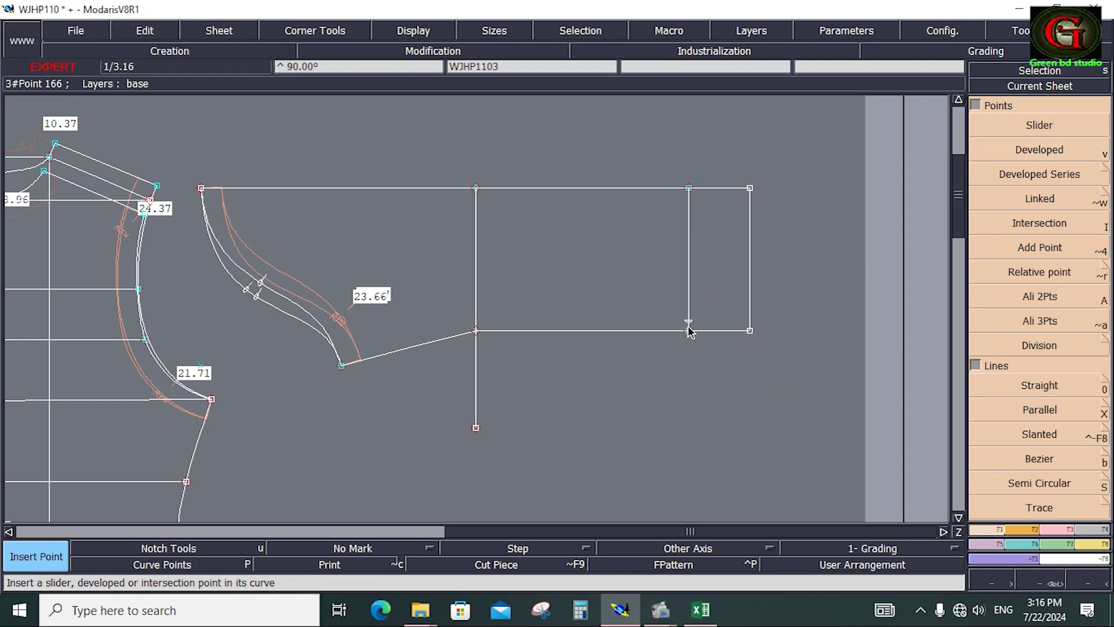
{"action": "left_click", "coordinate": [689, 328]}
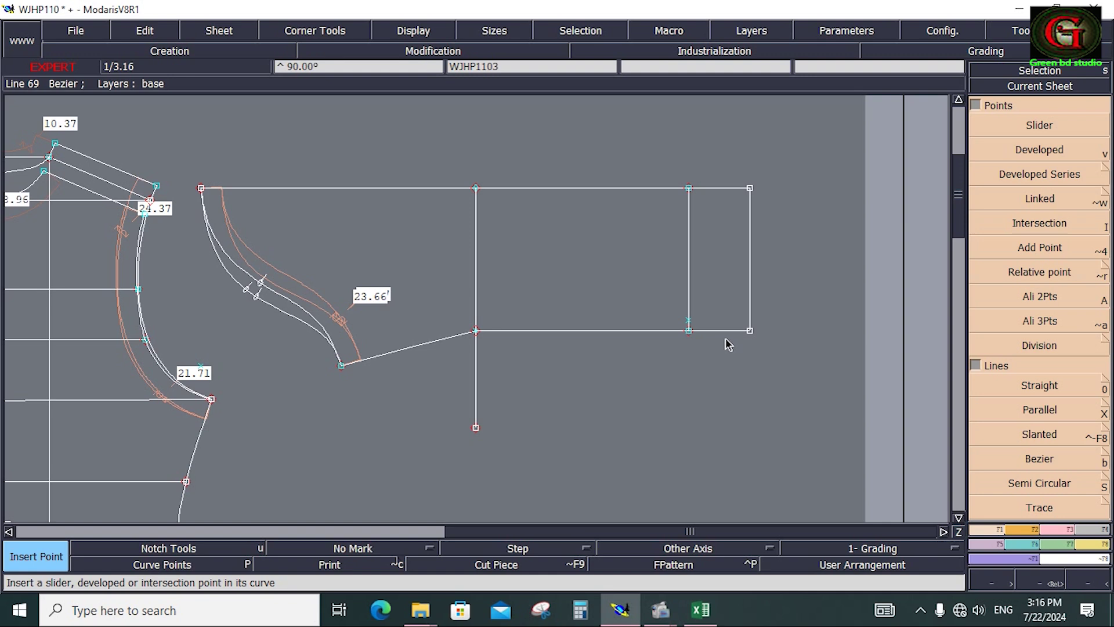
Delete the bottom and slanted lines and redraw the edge from the neckline end to the 13 cm point
{"action": "key", "text": "Delete"}
{"action": "left_click", "coordinate": [607, 331]}
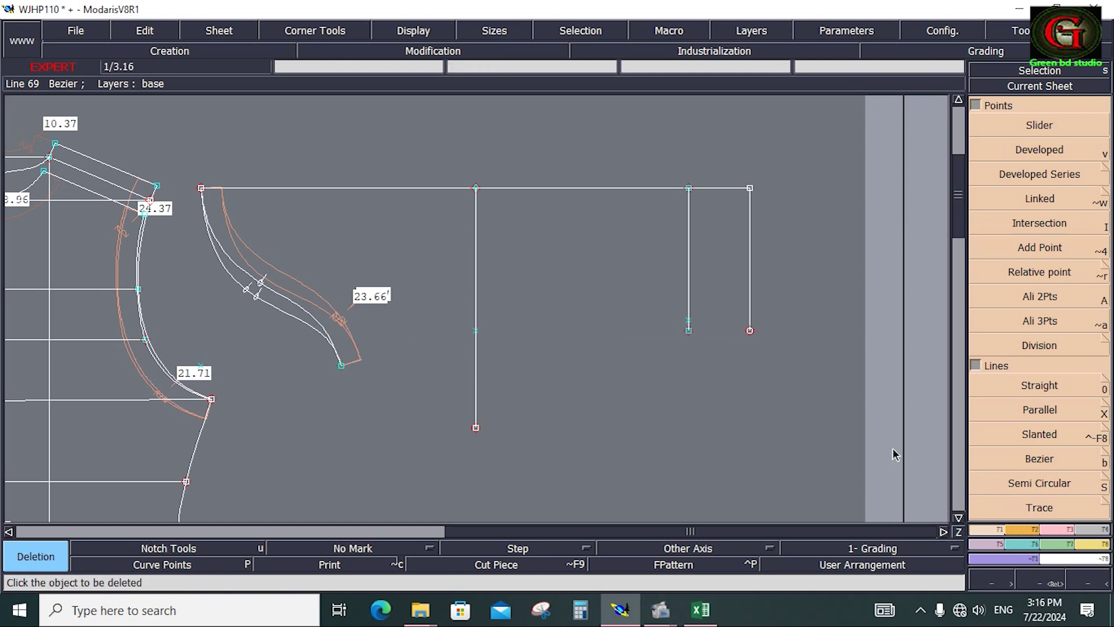
{"action": "left_click", "coordinate": [1040, 461]}
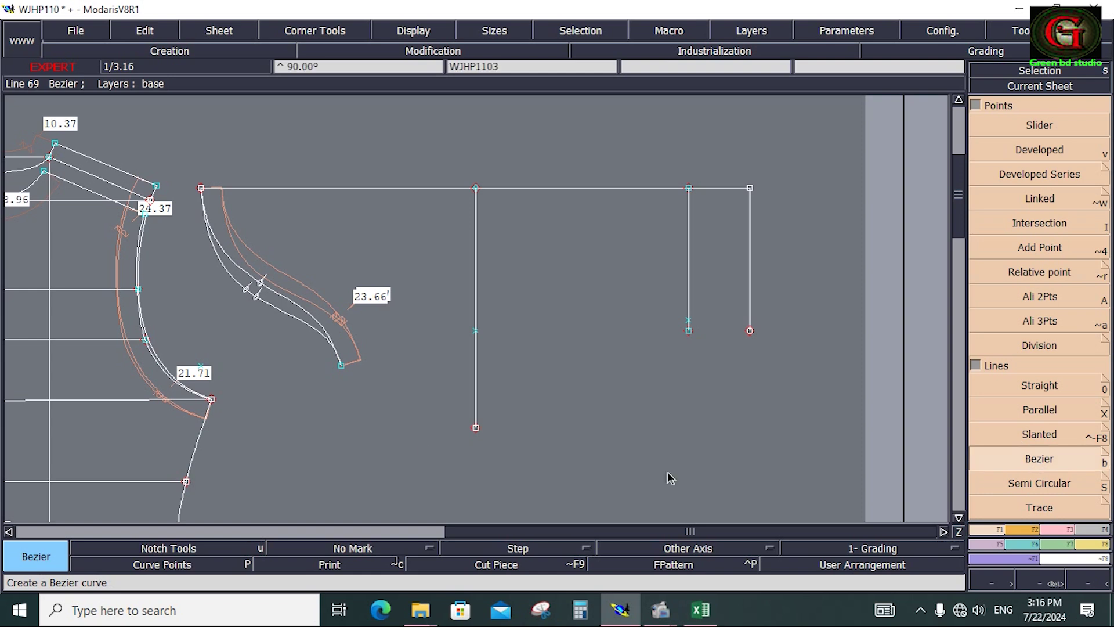
{"action": "left_click", "coordinate": [342, 365]}
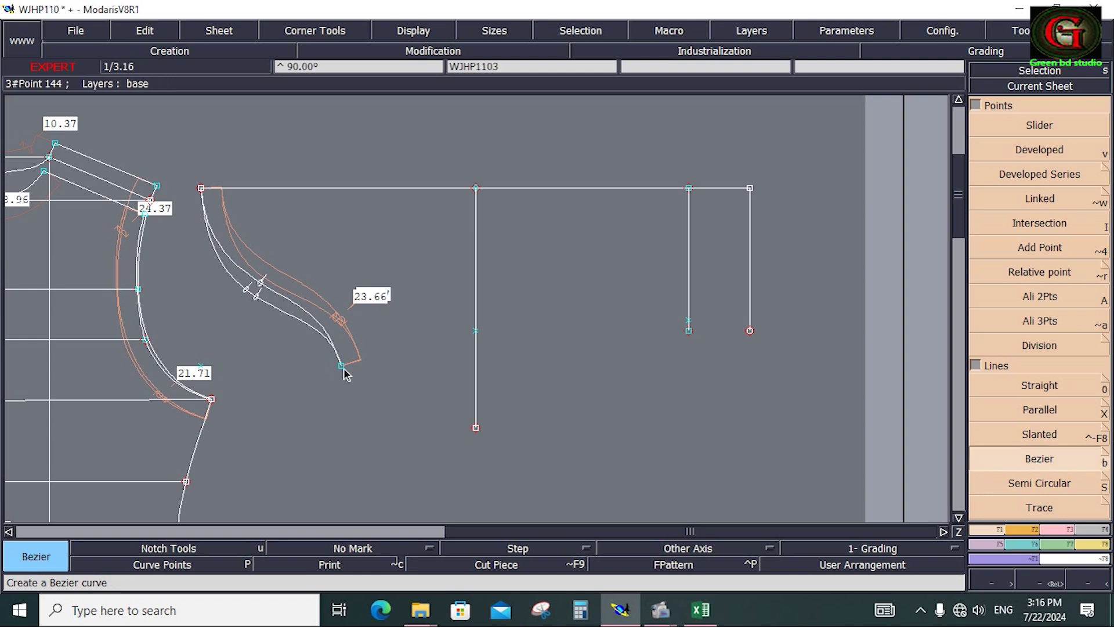
{"action": "left_click", "coordinate": [476, 331]}
{"action": "left_click", "coordinate": [689, 319]}
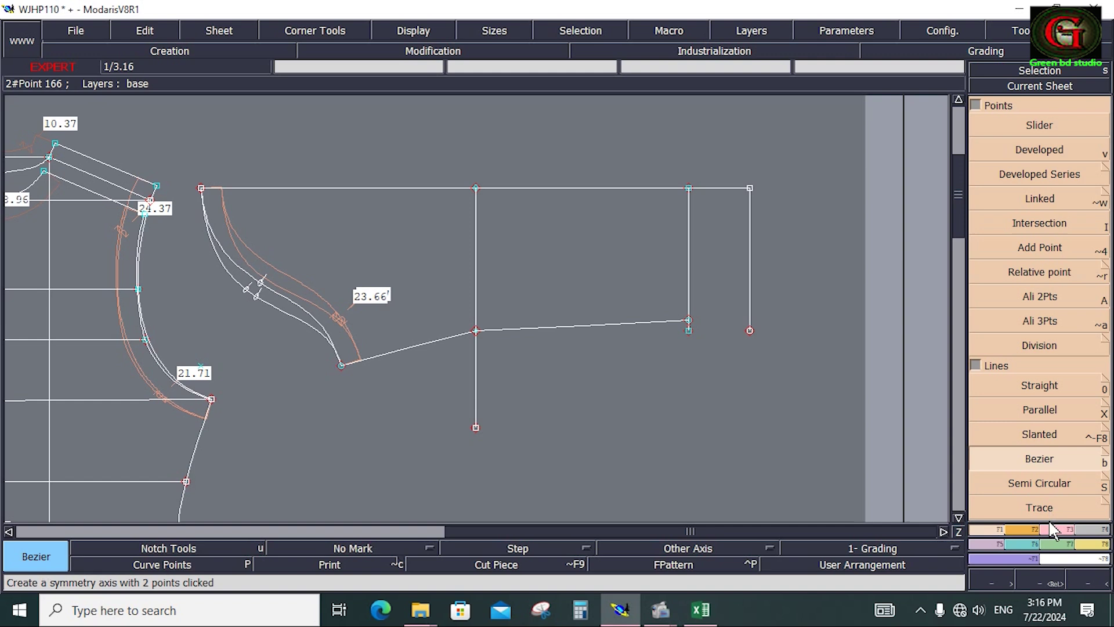
{"action": "left_click", "coordinate": [1069, 529]}
{"action": "left_click", "coordinate": [1040, 223]}
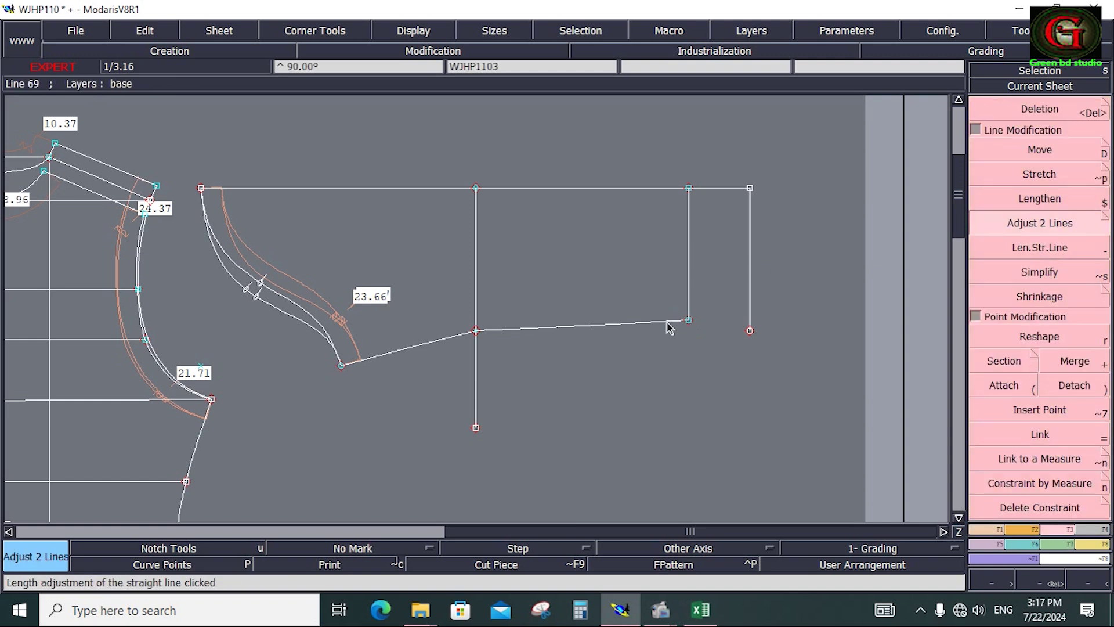
{"action": "left_click", "coordinate": [985, 531]}
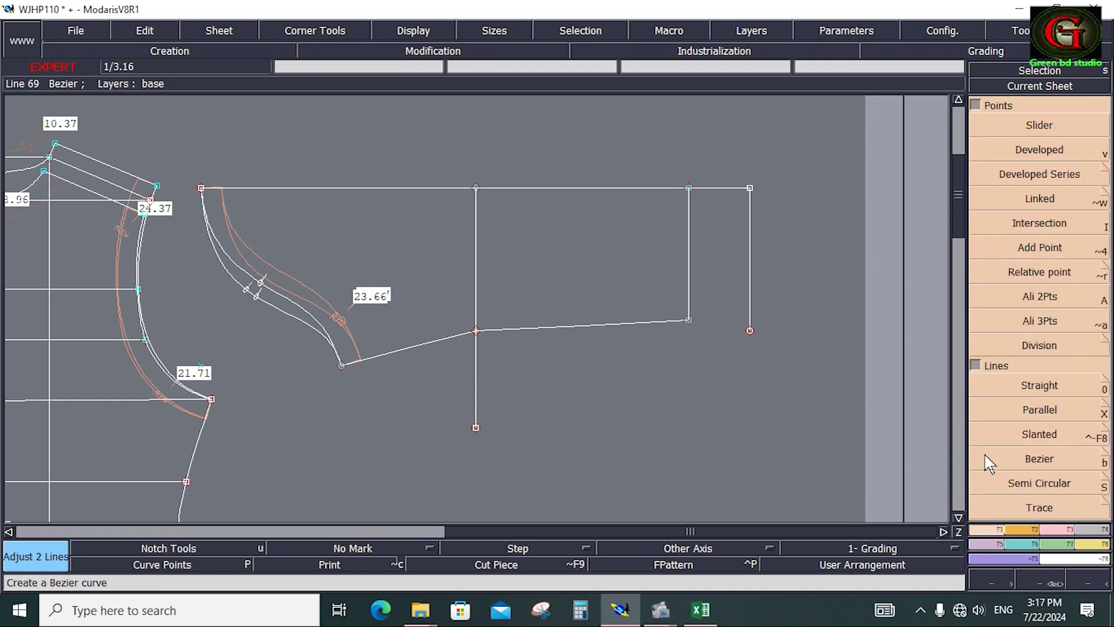
{"action": "left_click", "coordinate": [1042, 299]}
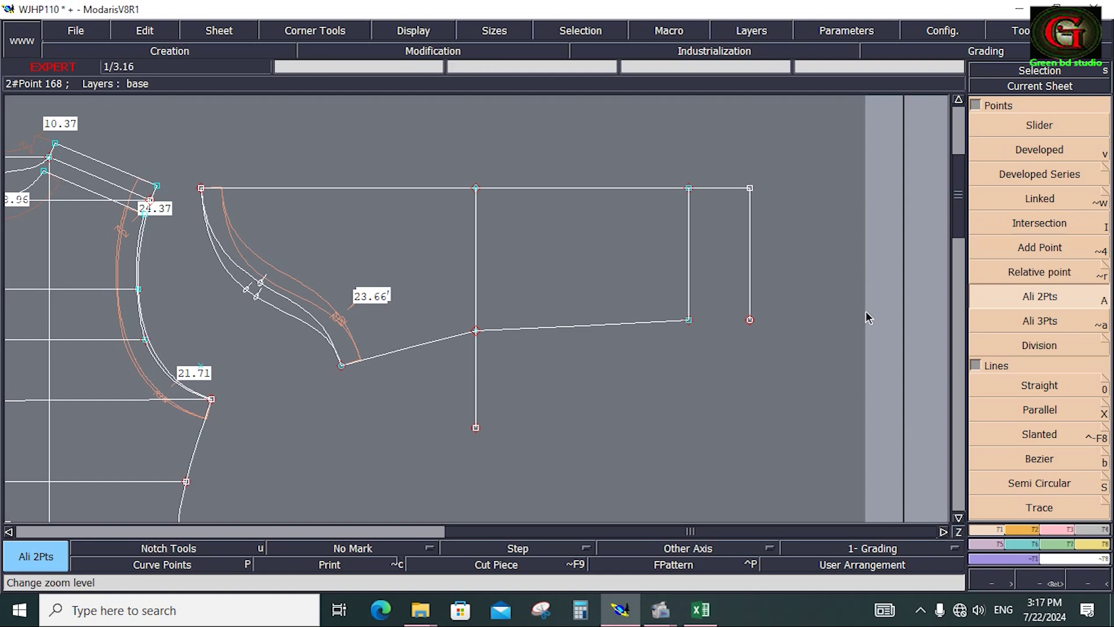
Place a point 13.001 cm along the inner vertical line
{"action": "left_click", "coordinate": [1038, 151]}
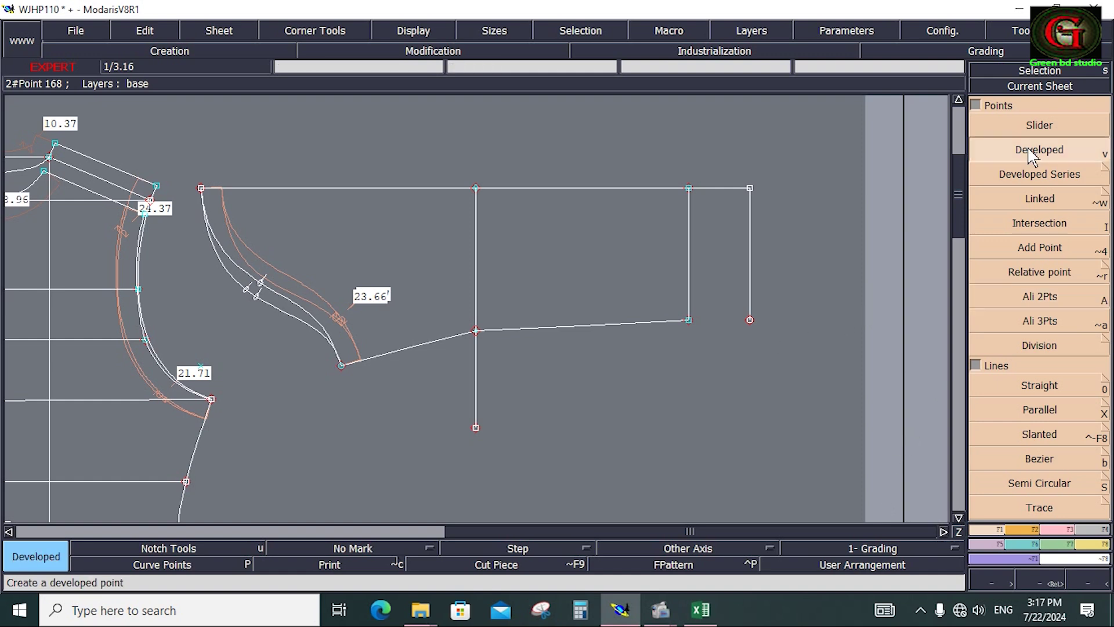
{"action": "left_click", "coordinate": [690, 188]}
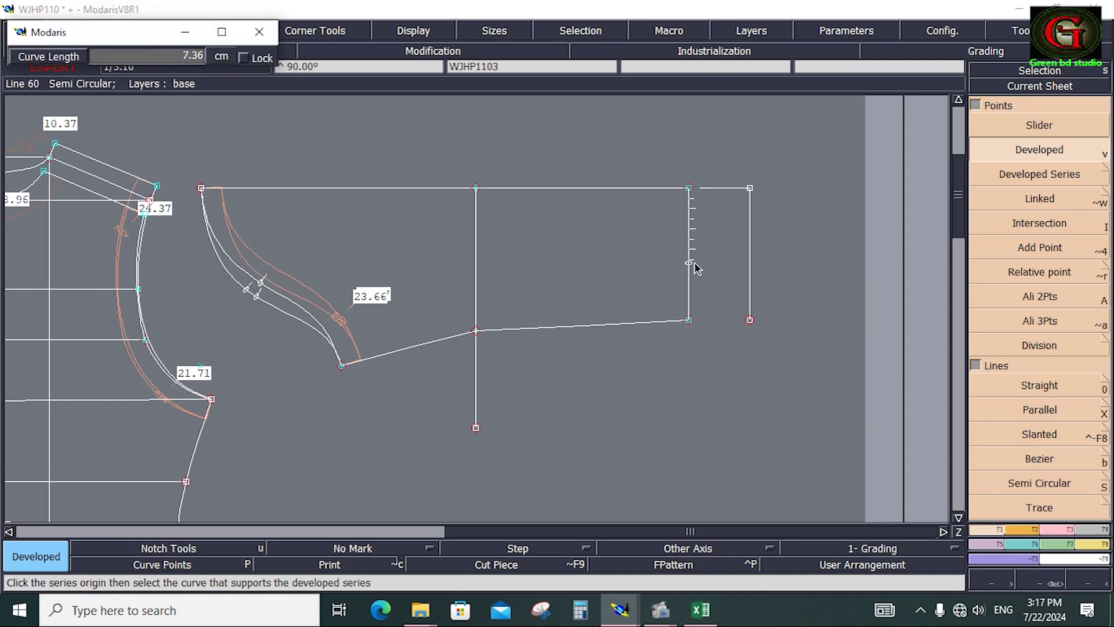
{"action": "type", "text": "13.00"}
{"action": "type", "text": "1"}
{"action": "key", "text": "Return"}
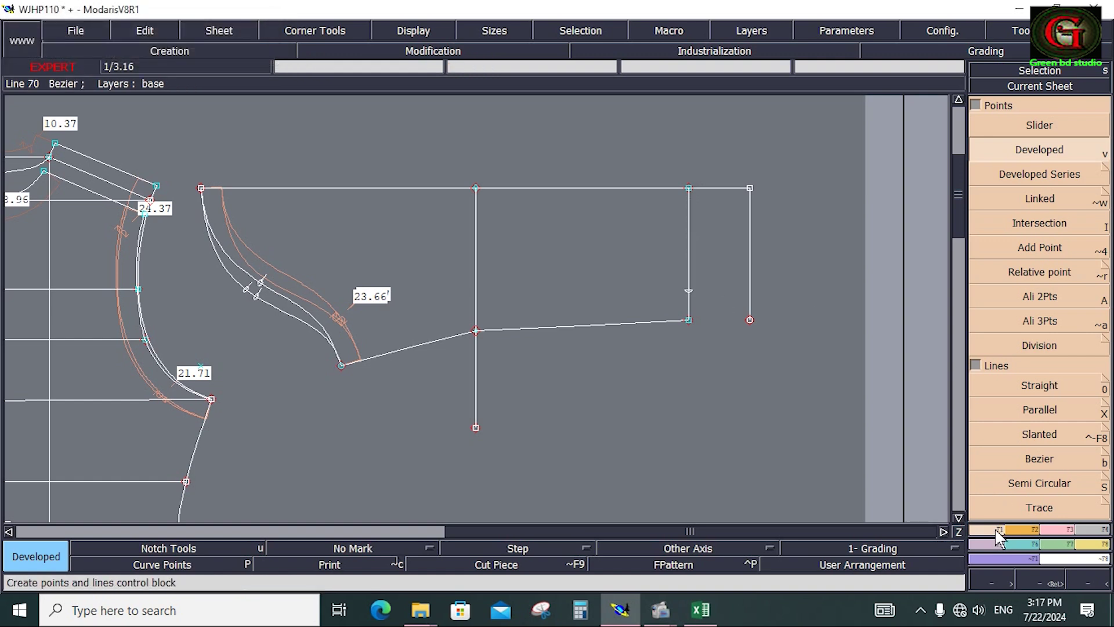
{"action": "key", "text": "Escape"}
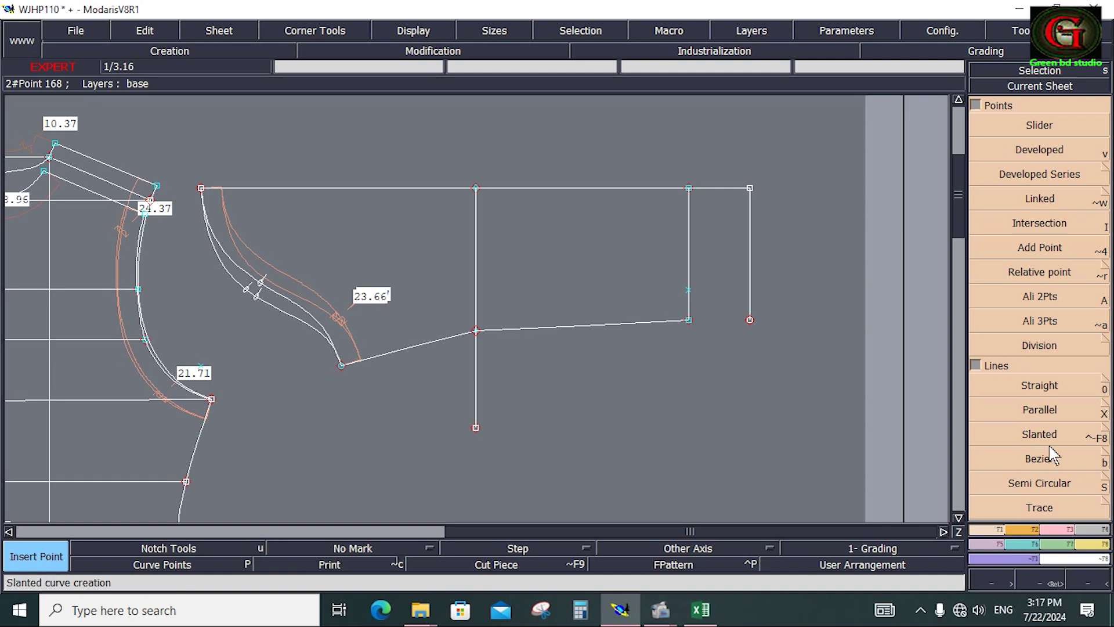
Draw a horizontal line from that point to the right edge and trim the edge below it
{"action": "left_click", "coordinate": [1050, 460]}
{"action": "left_click", "coordinate": [689, 290]}
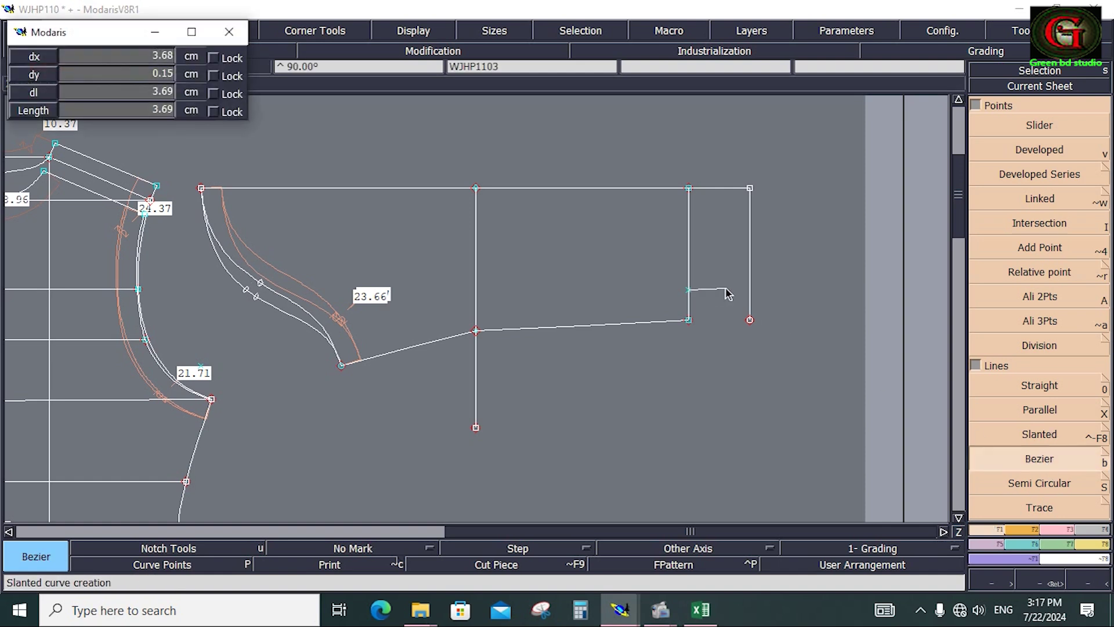
{"action": "left_click", "coordinate": [751, 291]}
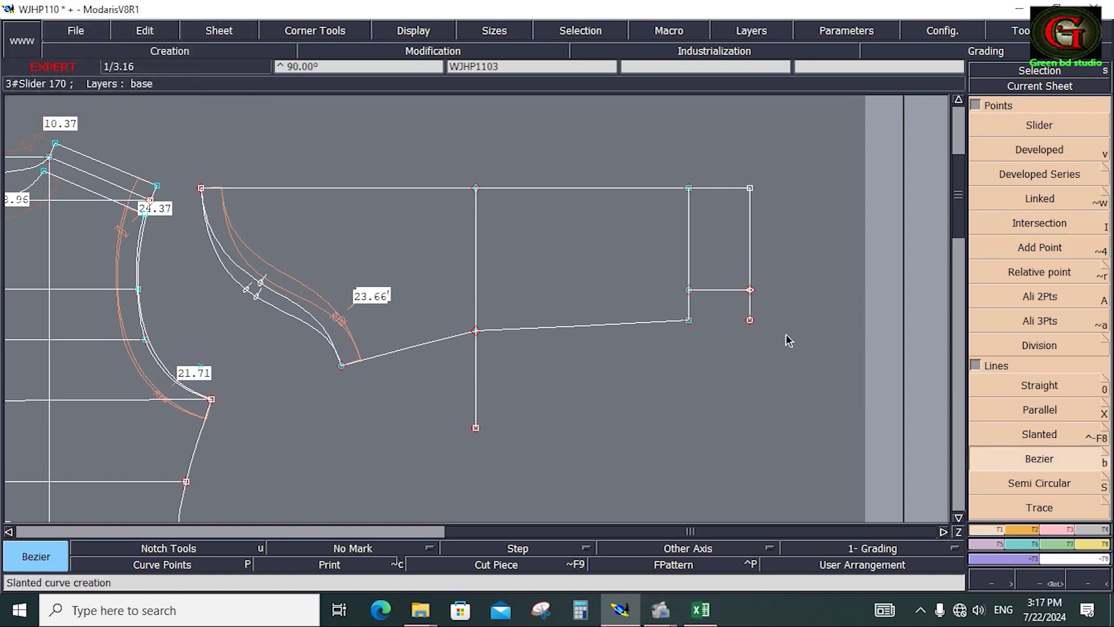
{"action": "left_click", "coordinate": [750, 291]}
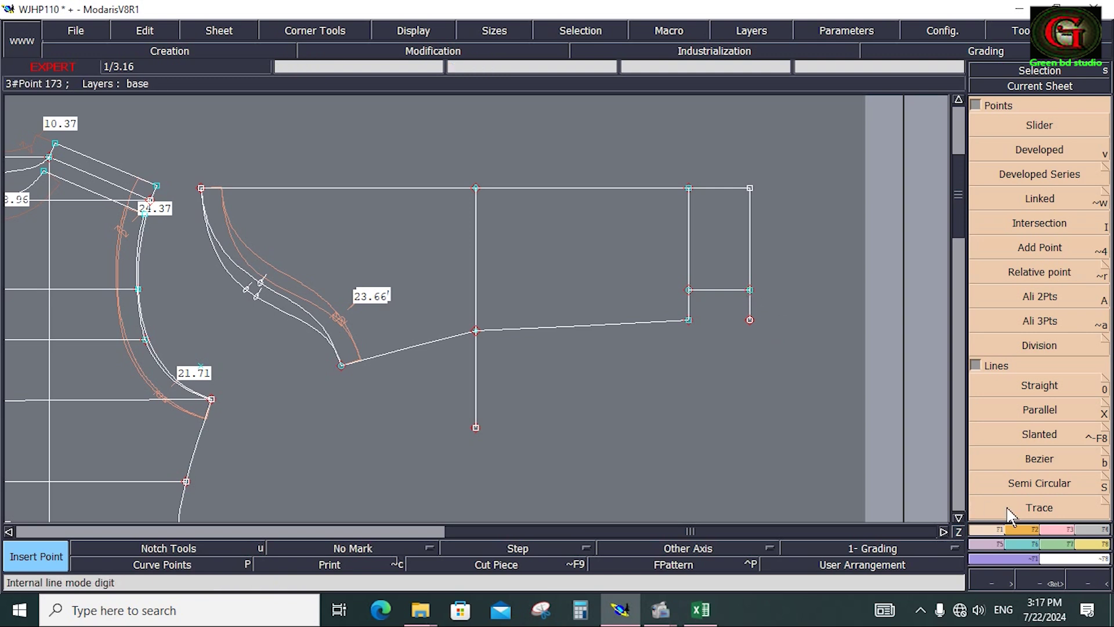
{"action": "left_click", "coordinate": [1050, 529]}
{"action": "left_click", "coordinate": [1039, 223]}
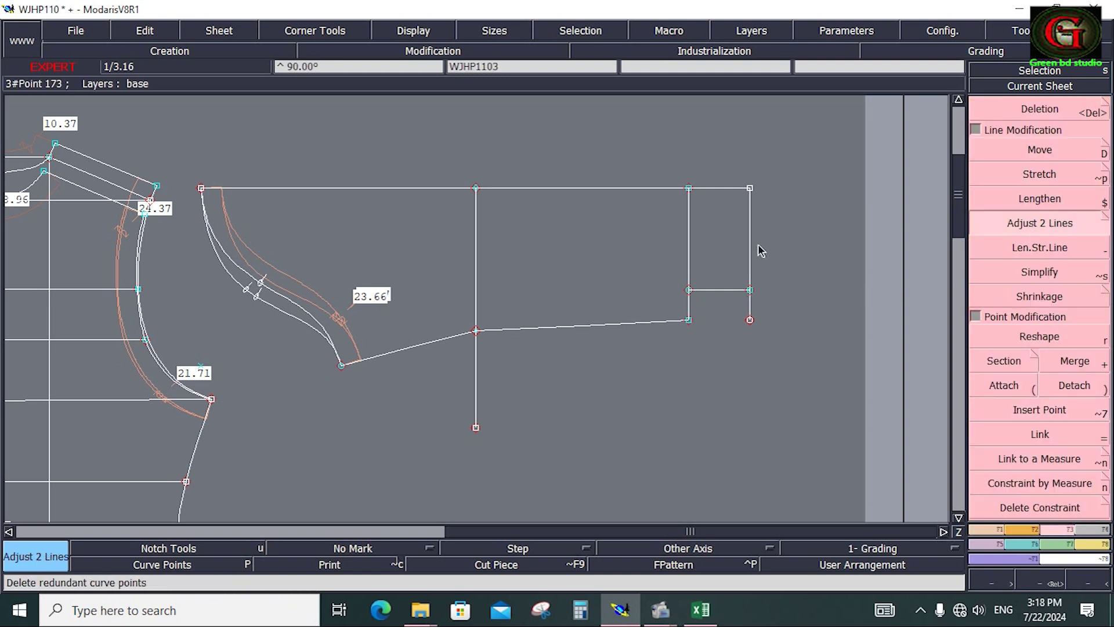
{"action": "left_click", "coordinate": [750, 306]}
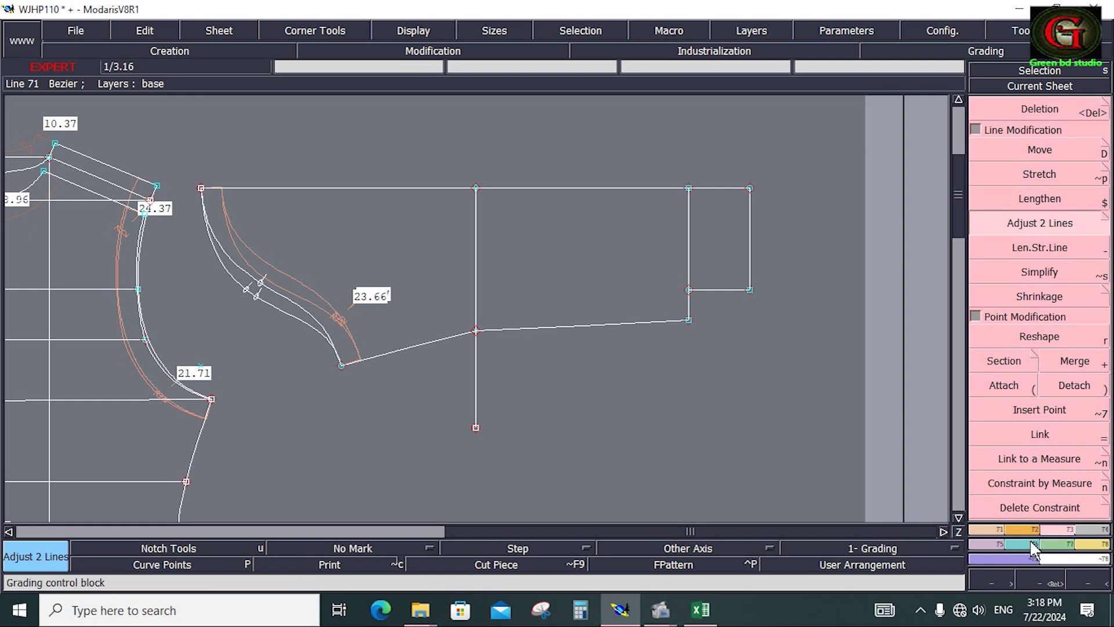
{"action": "left_click", "coordinate": [1040, 337]}
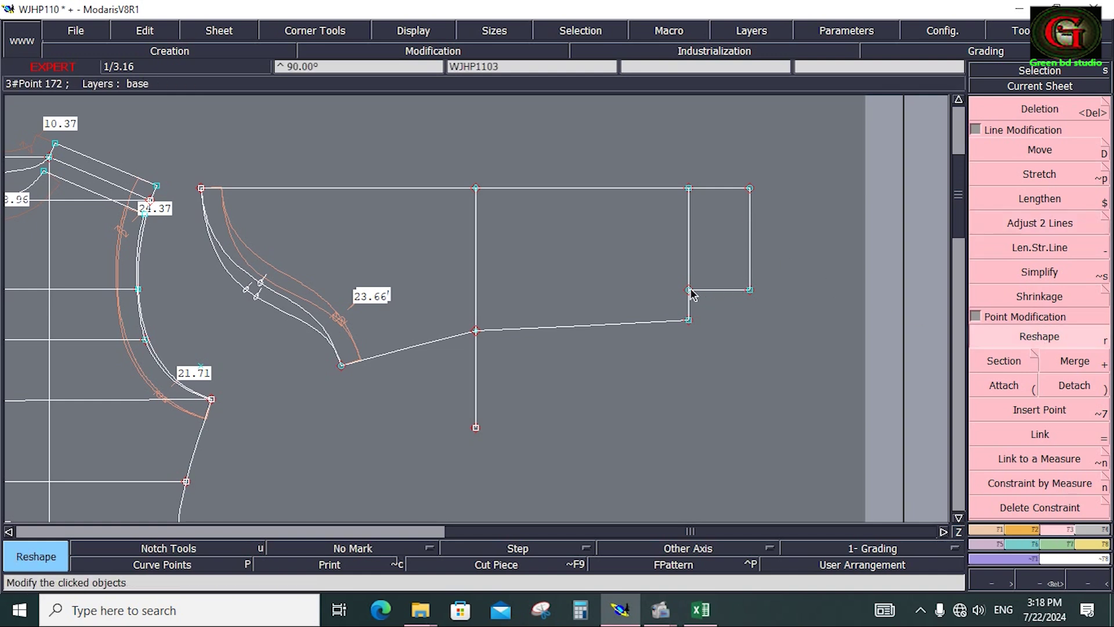
Move the inner corner point down 1 cm and trim the centre line at the lower edge
{"action": "left_click_drag", "start_coordinate": [689, 289], "coordinate": [690, 302]}
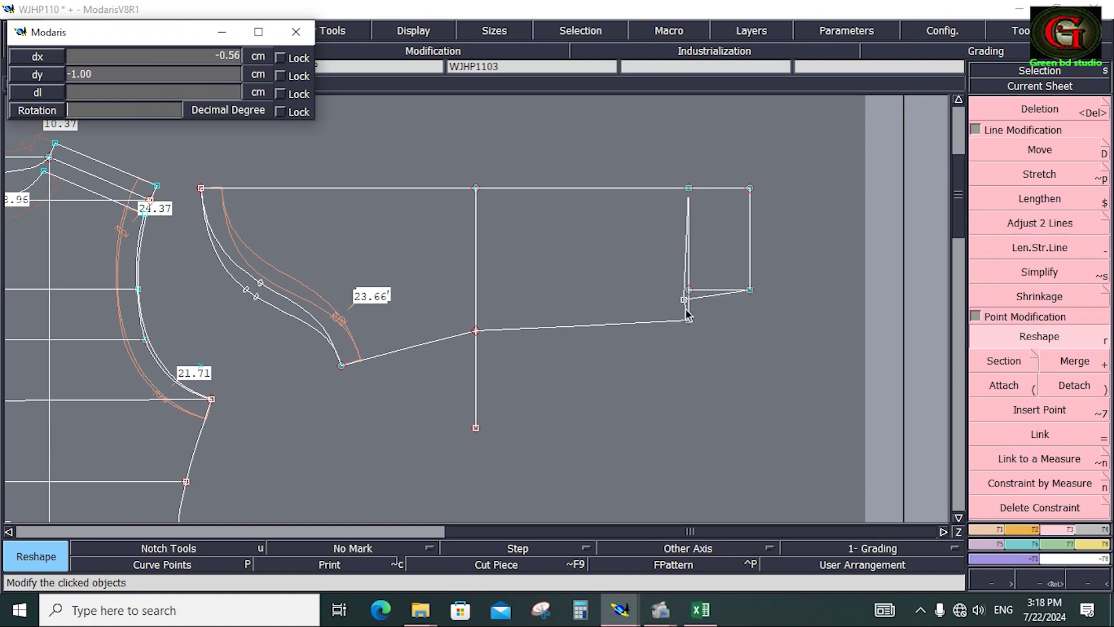
{"action": "type", "text": "0"}
{"action": "key", "text": "Return"}
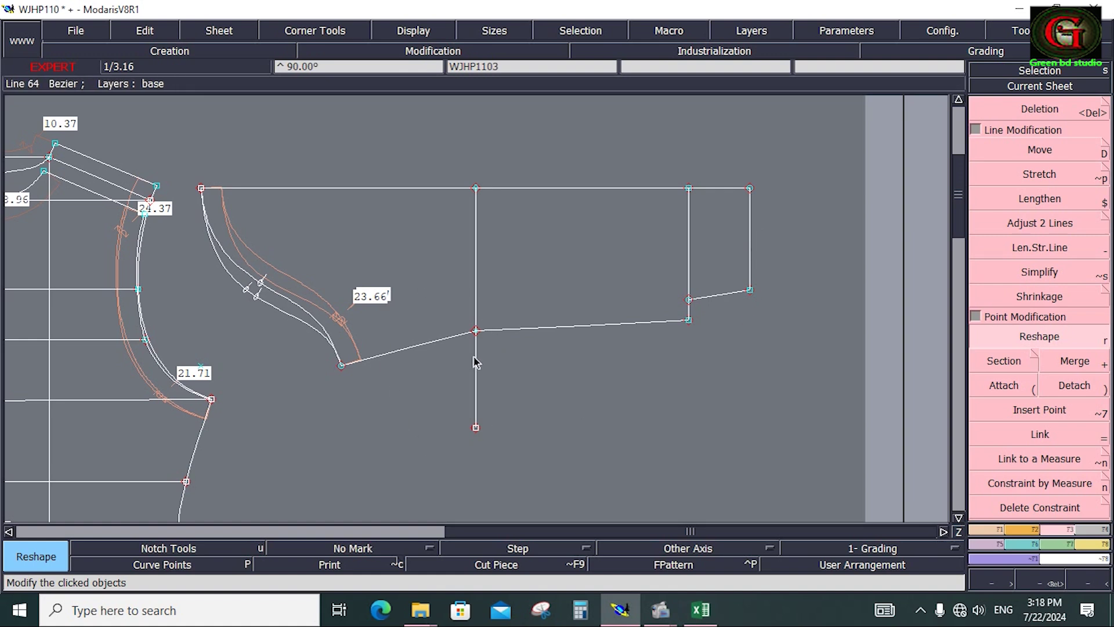
{"action": "key", "text": "Delete"}
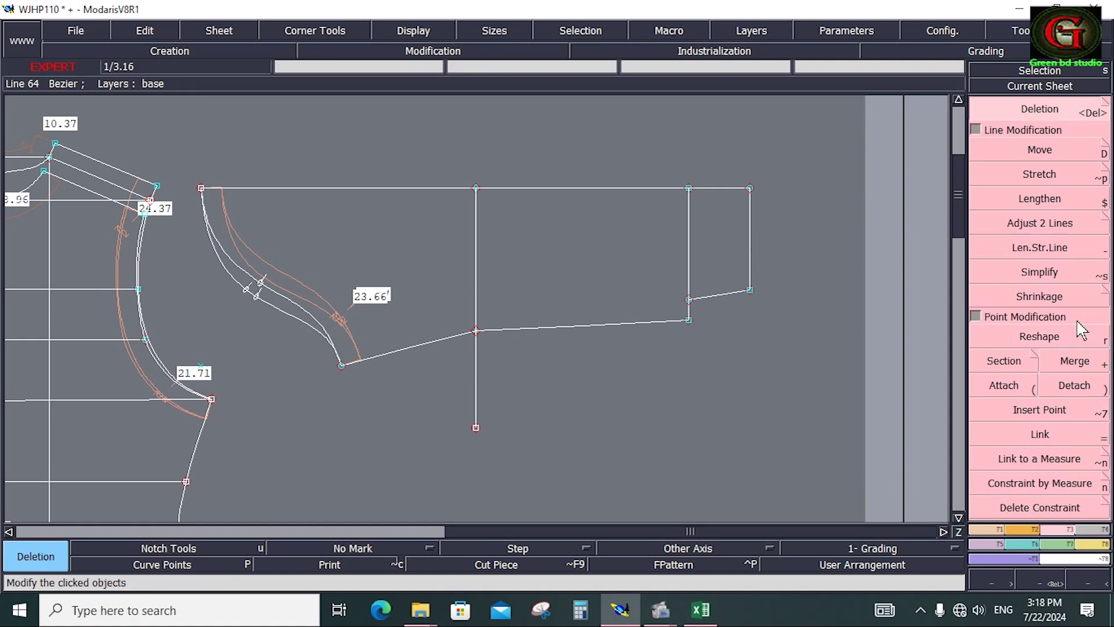
{"action": "left_click", "coordinate": [1039, 225]}
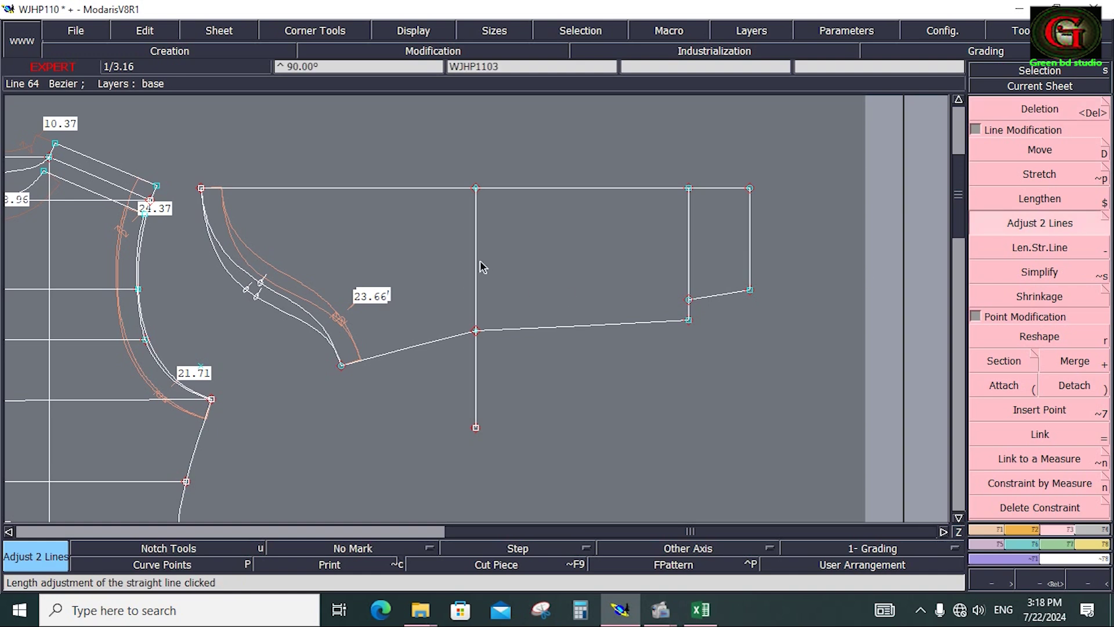
{"action": "left_click", "coordinate": [504, 334]}
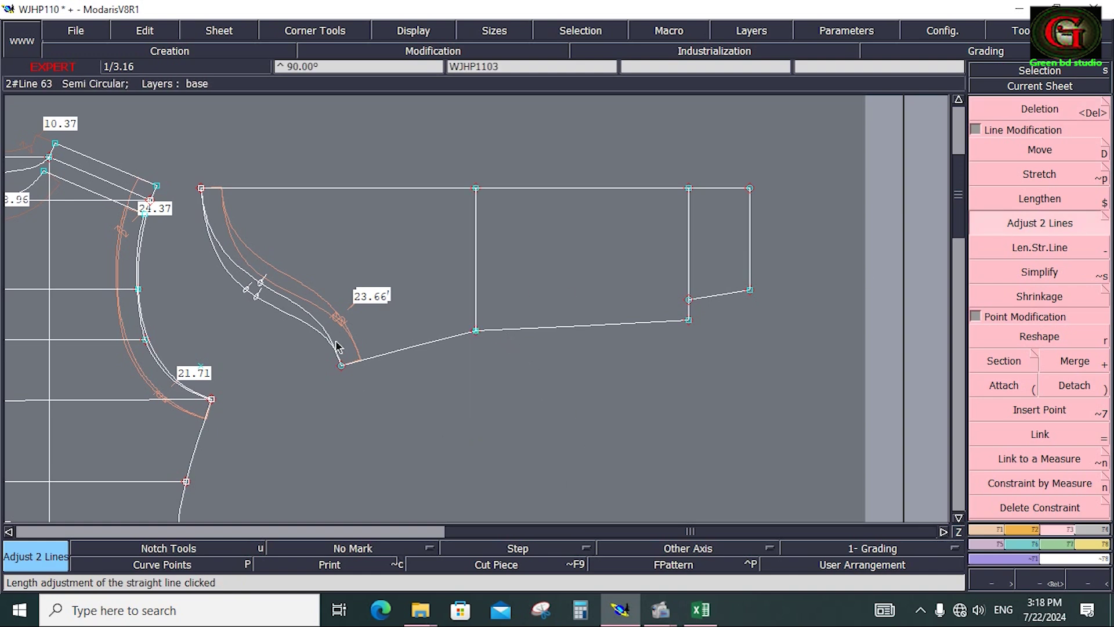
Place a slider point on the hood's curved edge and fit the whole sheet in view
{"action": "key", "text": "alt+7"}
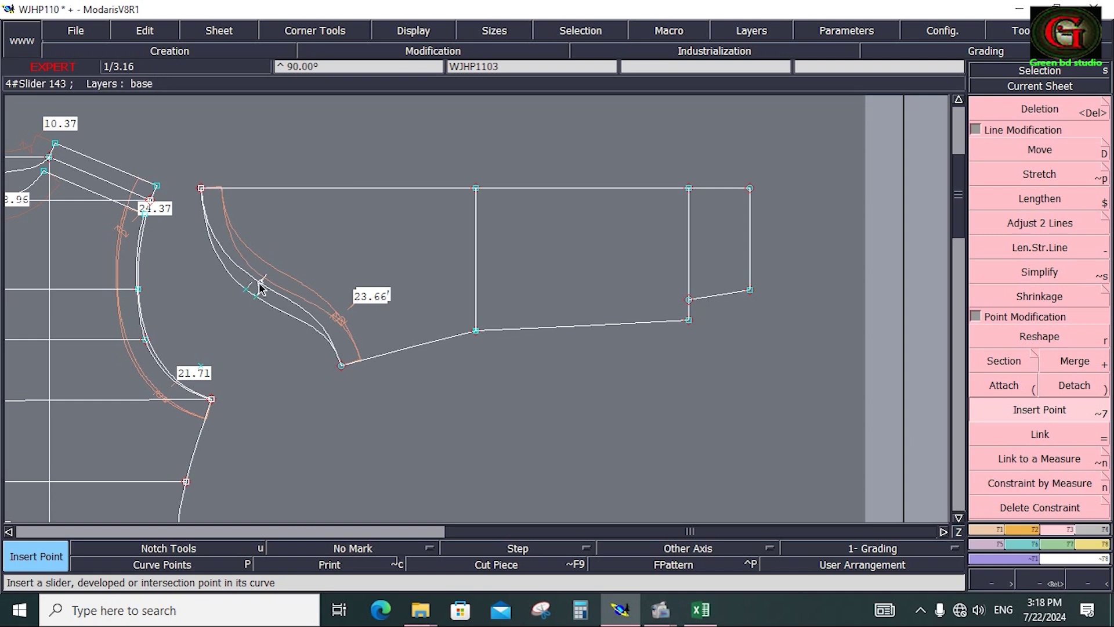
{"action": "left_click", "coordinate": [260, 286]}
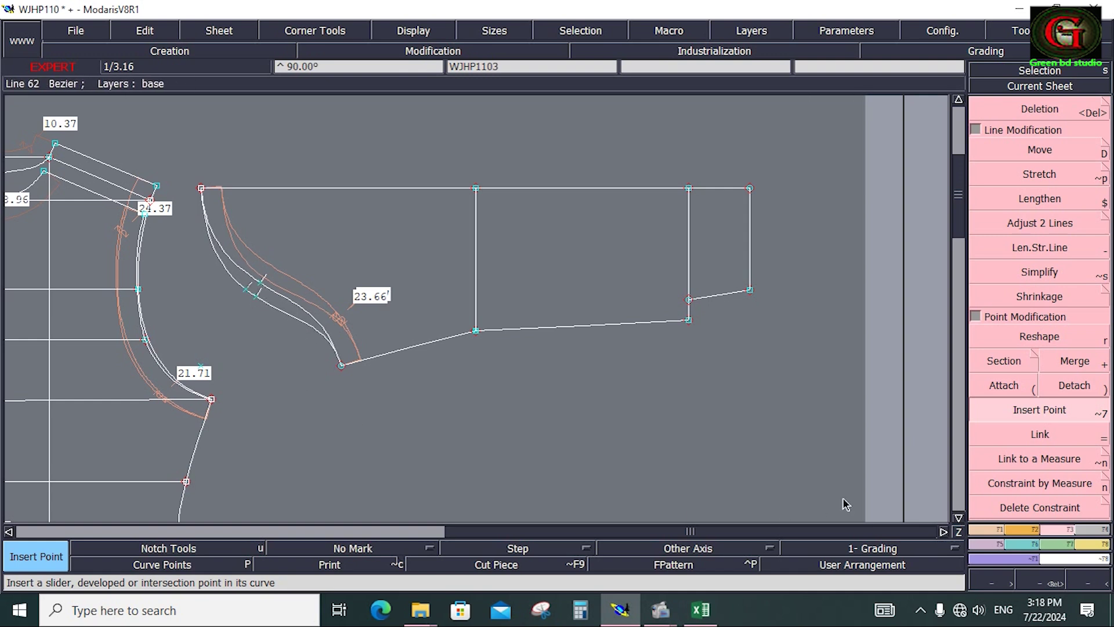
{"action": "key", "text": "Home"}
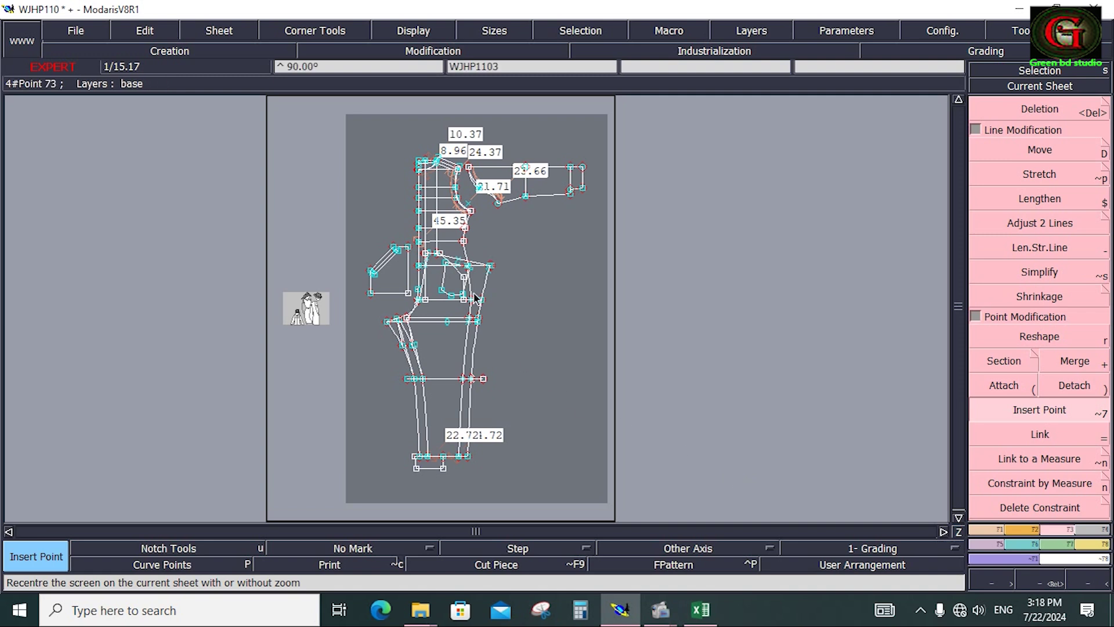
Box-select and then deselect the pattern points, and switch the right panel to the Measurements palette
{"action": "left_click_drag", "start_coordinate": [349, 128], "coordinate": [605, 480]}
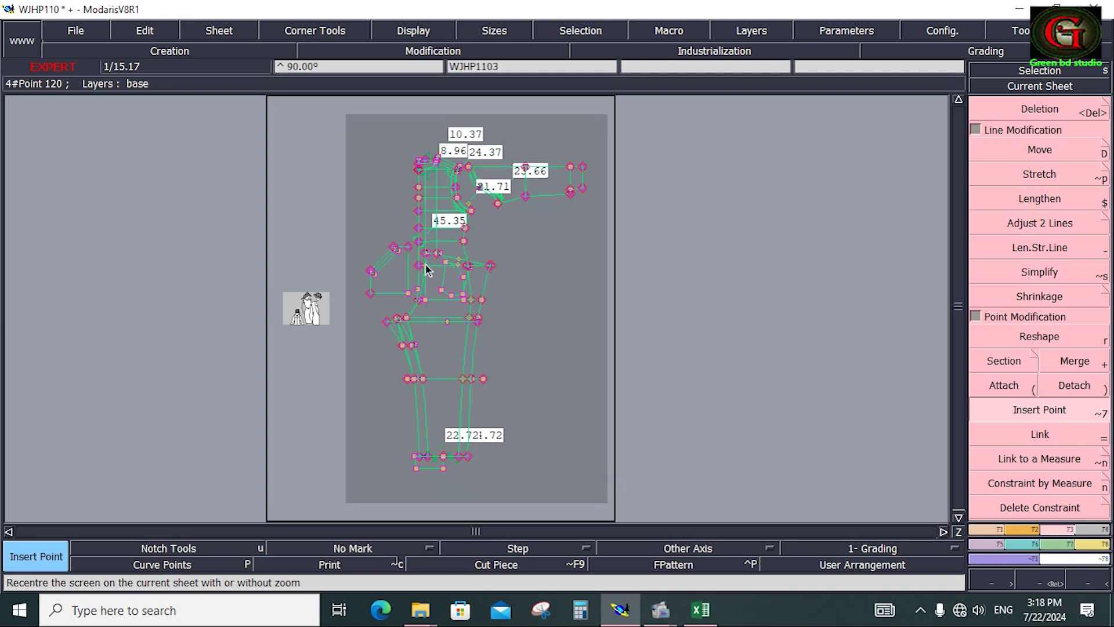
{"action": "left_click", "coordinate": [527, 240]}
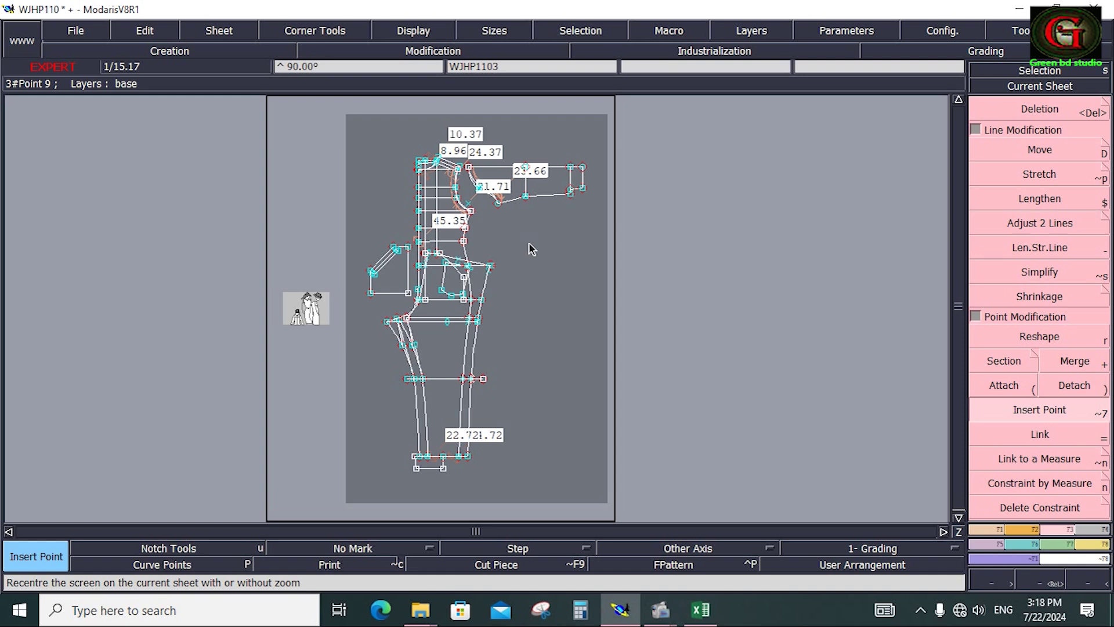
{"action": "left_click", "coordinate": [701, 609]}
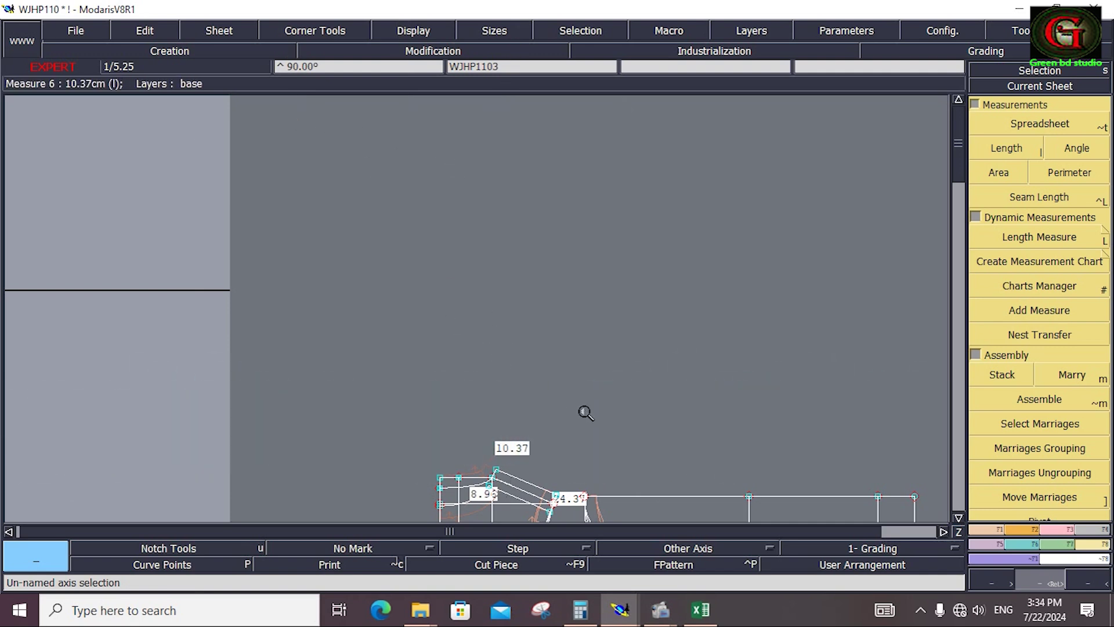
Remove the yellow fill from the HOOD LENGTH, HOOD WIDTH and HOOD LENGTH OUT LINE rows
{"action": "left_click", "coordinate": [701, 609]}
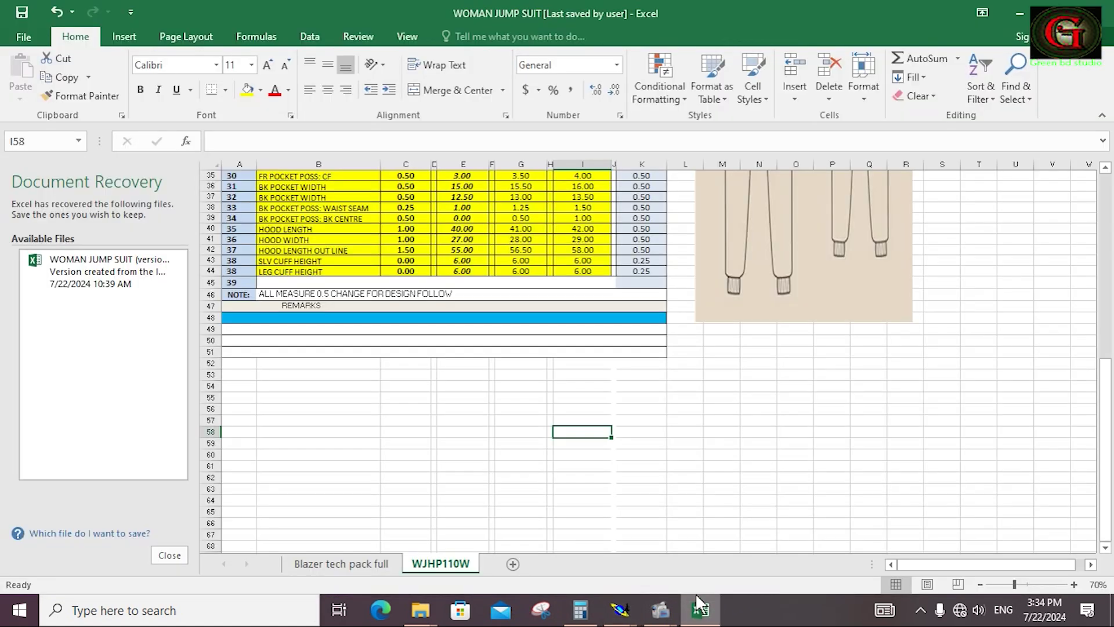
{"action": "left_click_drag", "start_coordinate": [290, 229], "coordinate": [583, 250]}
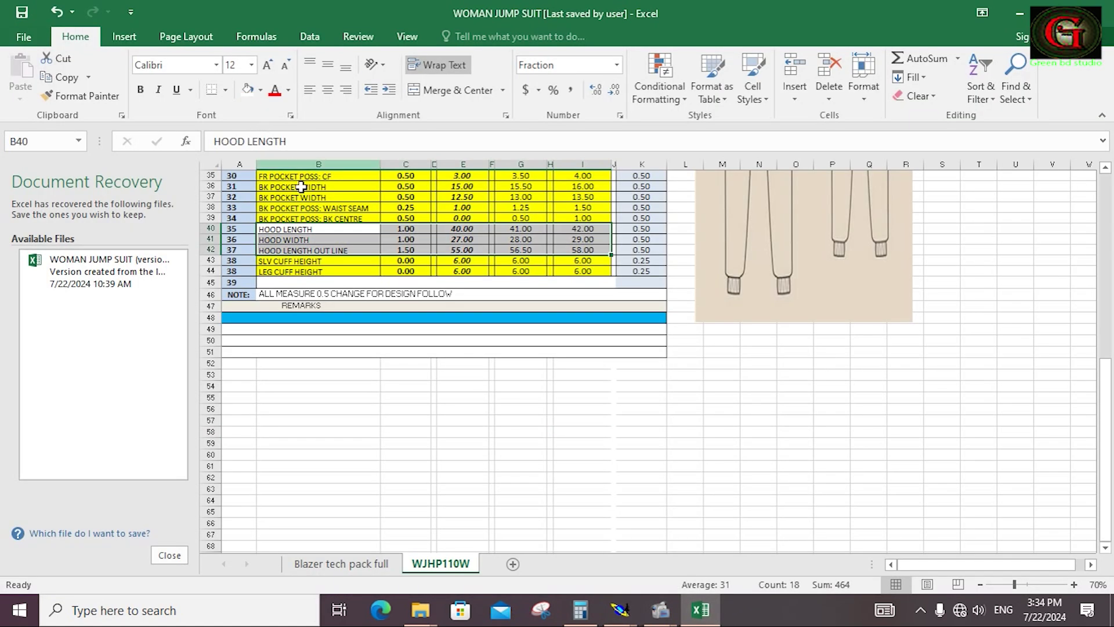
{"action": "left_click", "coordinate": [463, 409]}
{"action": "left_click_drag", "start_coordinate": [264, 233], "coordinate": [572, 236]}
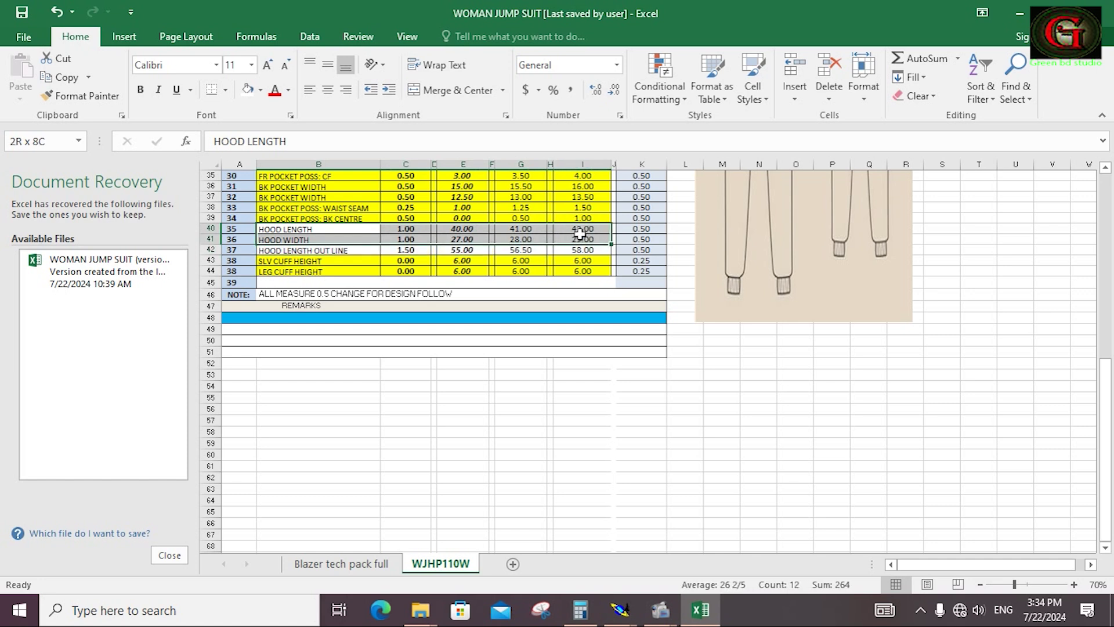
{"action": "left_click_drag", "start_coordinate": [580, 233], "coordinate": [579, 232]}
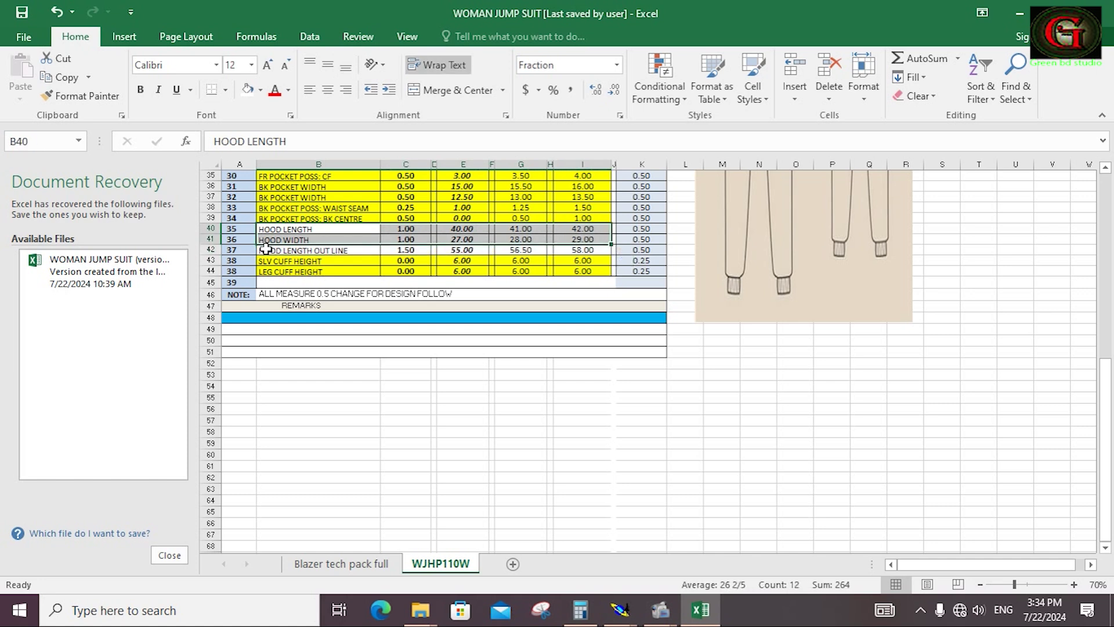
{"action": "left_click", "coordinate": [463, 239]}
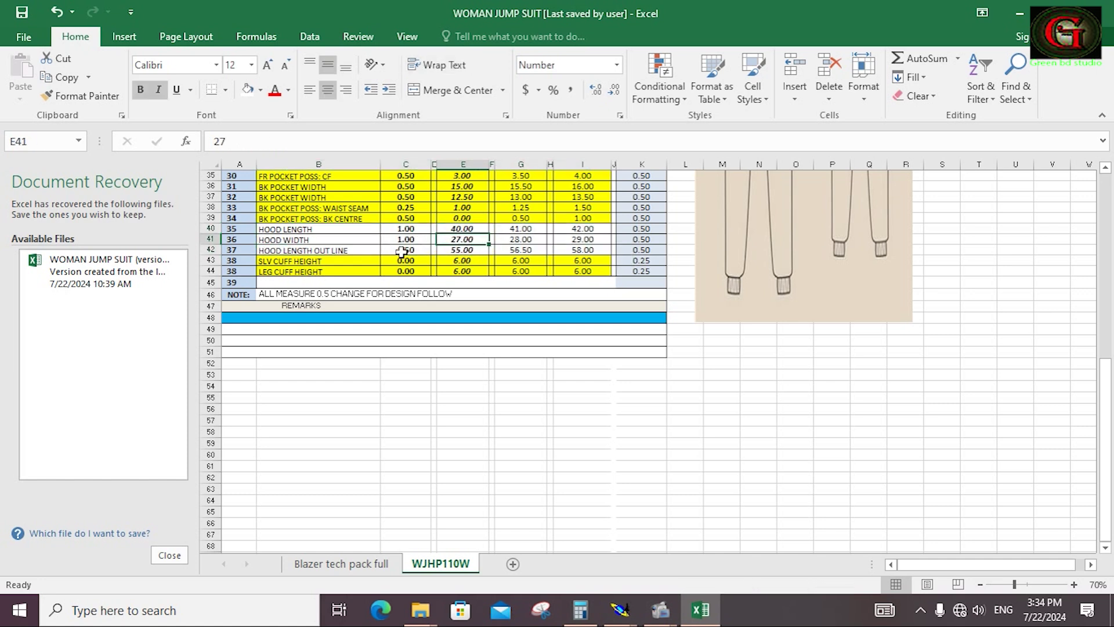
{"action": "left_click_drag", "start_coordinate": [269, 253], "coordinate": [540, 257]}
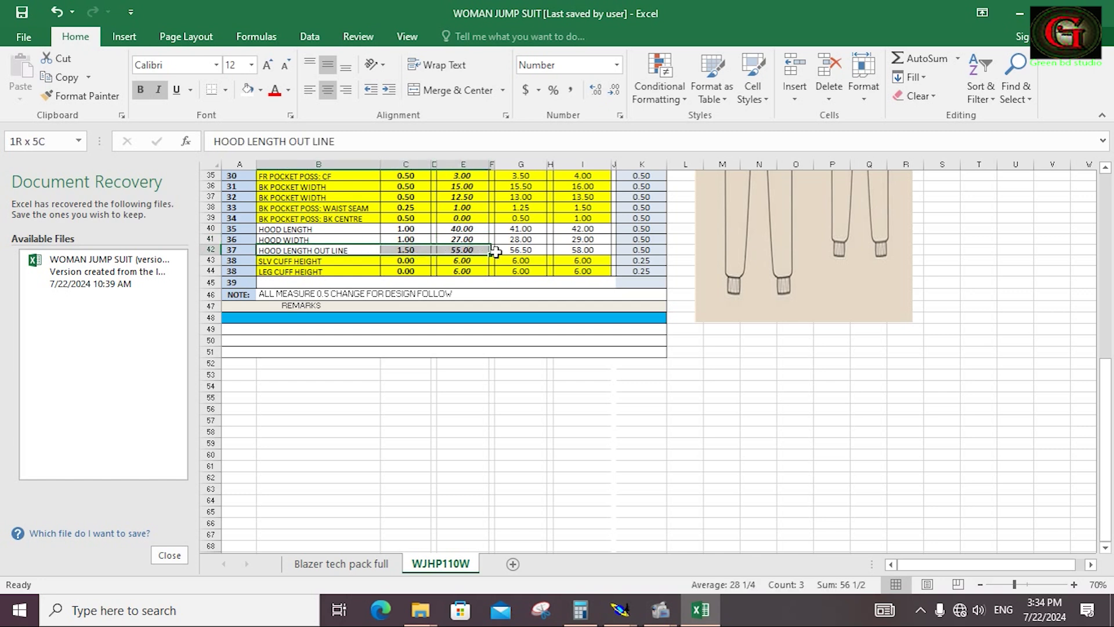
{"action": "left_click_drag", "start_coordinate": [540, 257], "coordinate": [582, 250]}
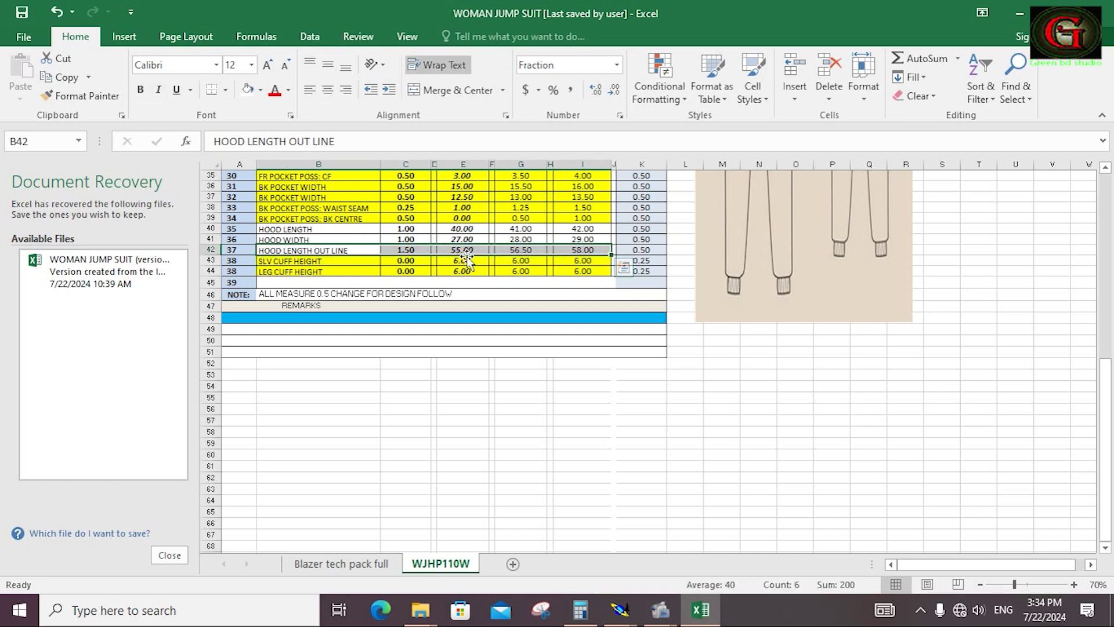
{"action": "left_click", "coordinate": [467, 410]}
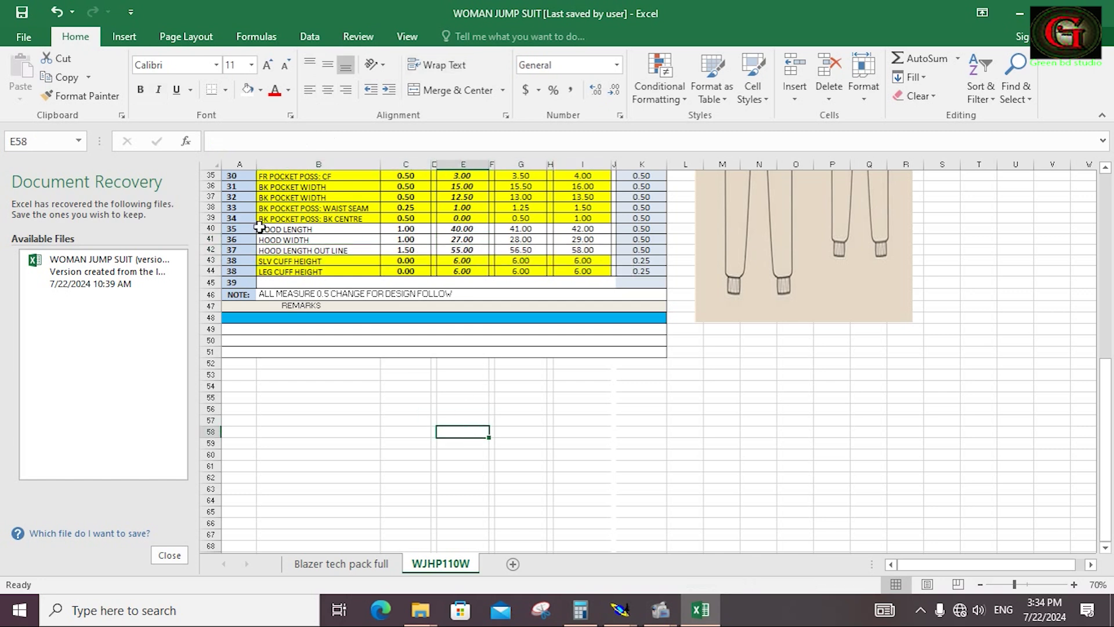
Try orange text on the three hood rows, then undo it back to black
{"action": "left_click", "coordinate": [360, 227]}
{"action": "left_click_drag", "start_coordinate": [359, 225], "coordinate": [575, 252]}
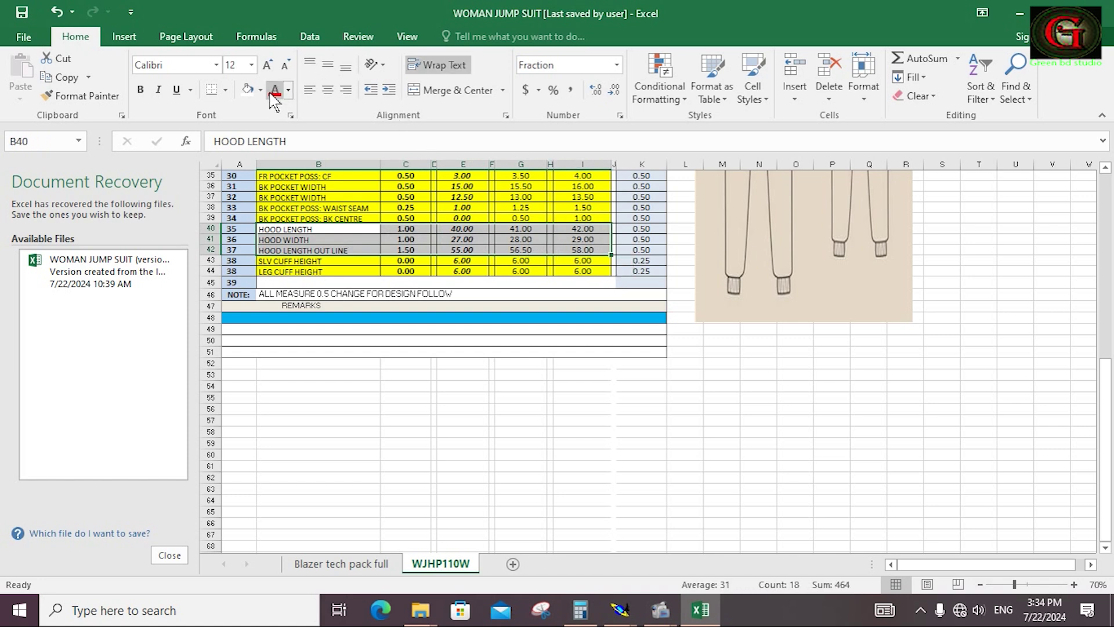
{"action": "left_click", "coordinate": [288, 90]}
{"action": "left_click", "coordinate": [303, 225]}
{"action": "left_click", "coordinate": [318, 374]}
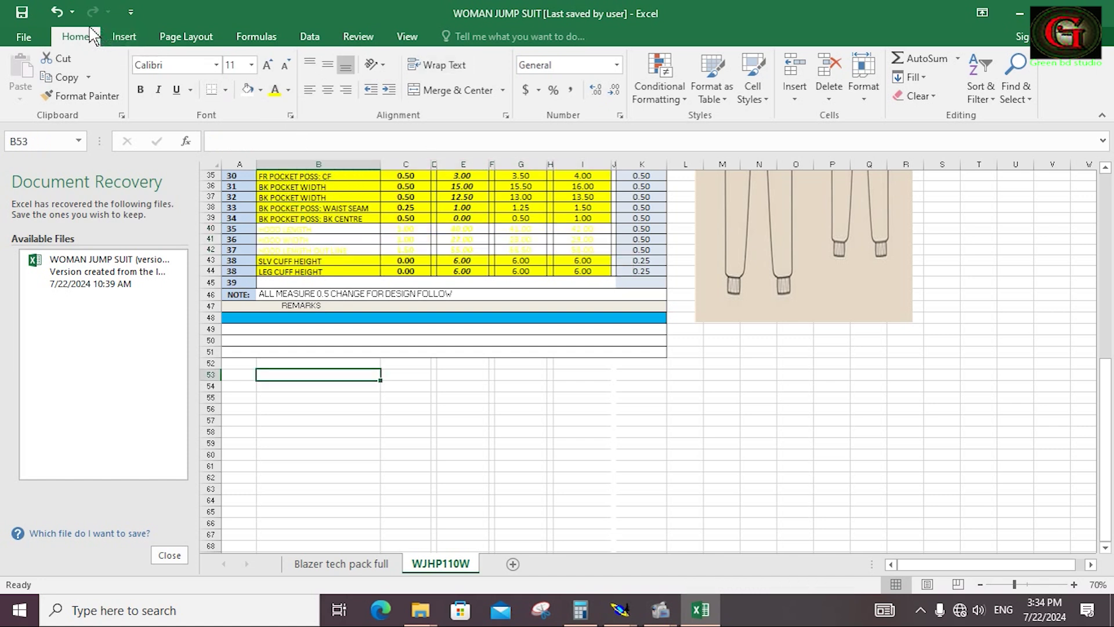
{"action": "left_click", "coordinate": [56, 12]}
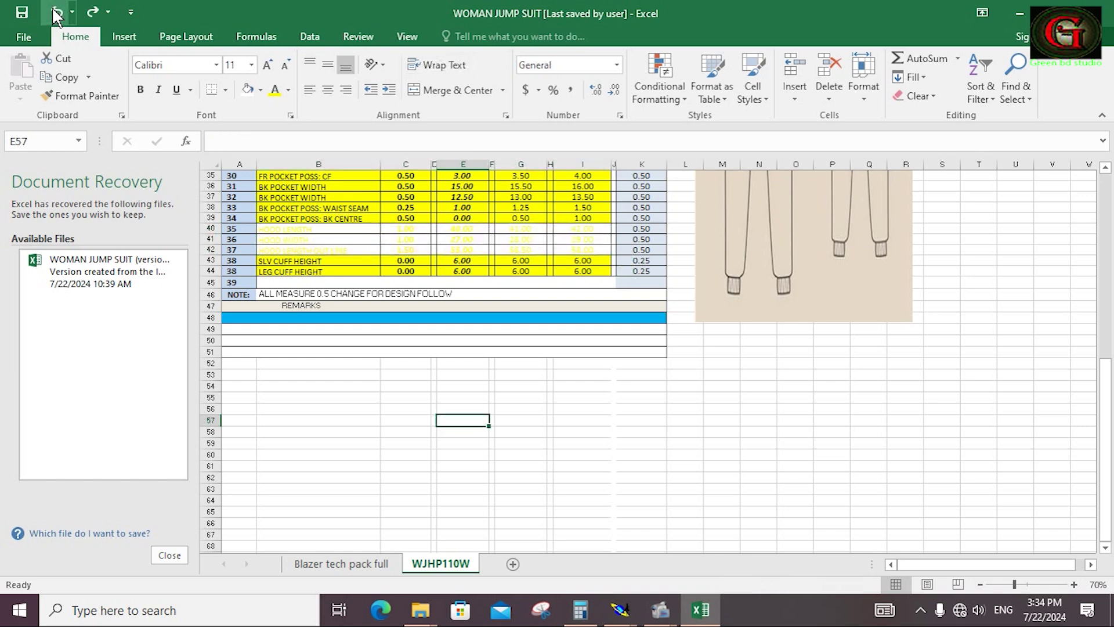
{"action": "left_click", "coordinate": [56, 11]}
{"action": "left_click", "coordinate": [499, 474]}
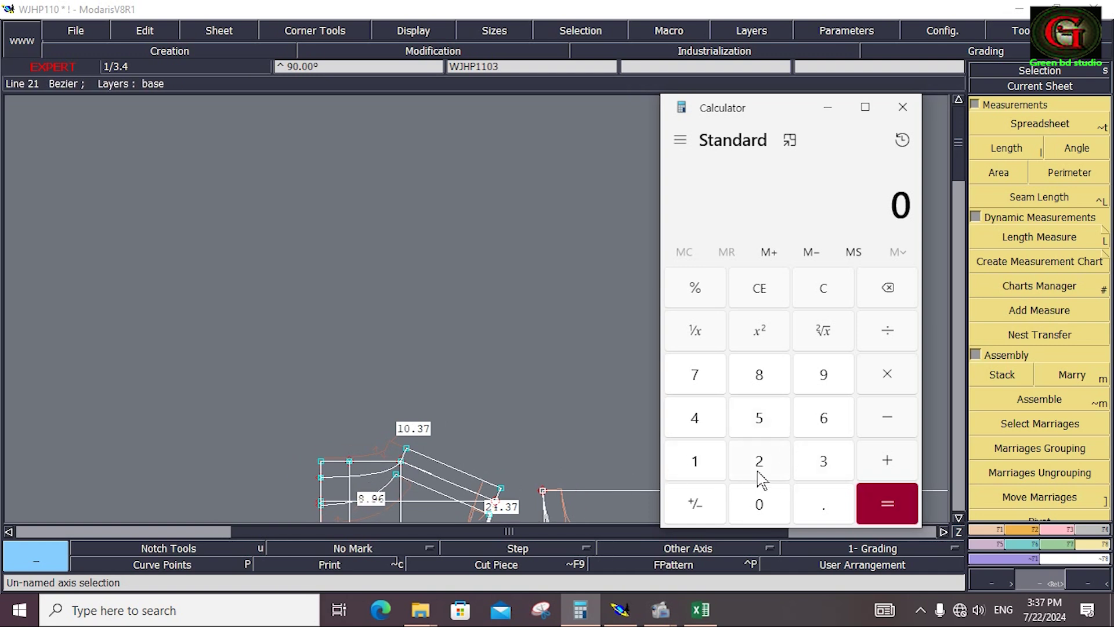
Add 9.96 and 10.37 in Calculator to get 20.33
{"action": "left_click", "coordinate": [824, 384]}
{"action": "left_click", "coordinate": [811, 508]}
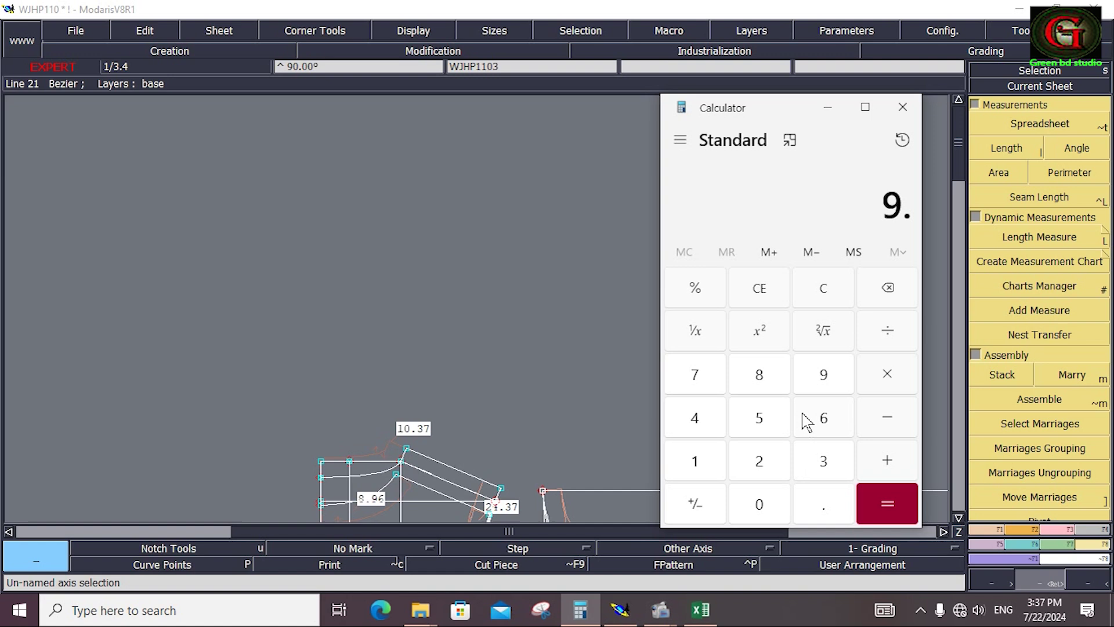
{"action": "left_click", "coordinate": [823, 390]}
{"action": "left_click", "coordinate": [827, 429]}
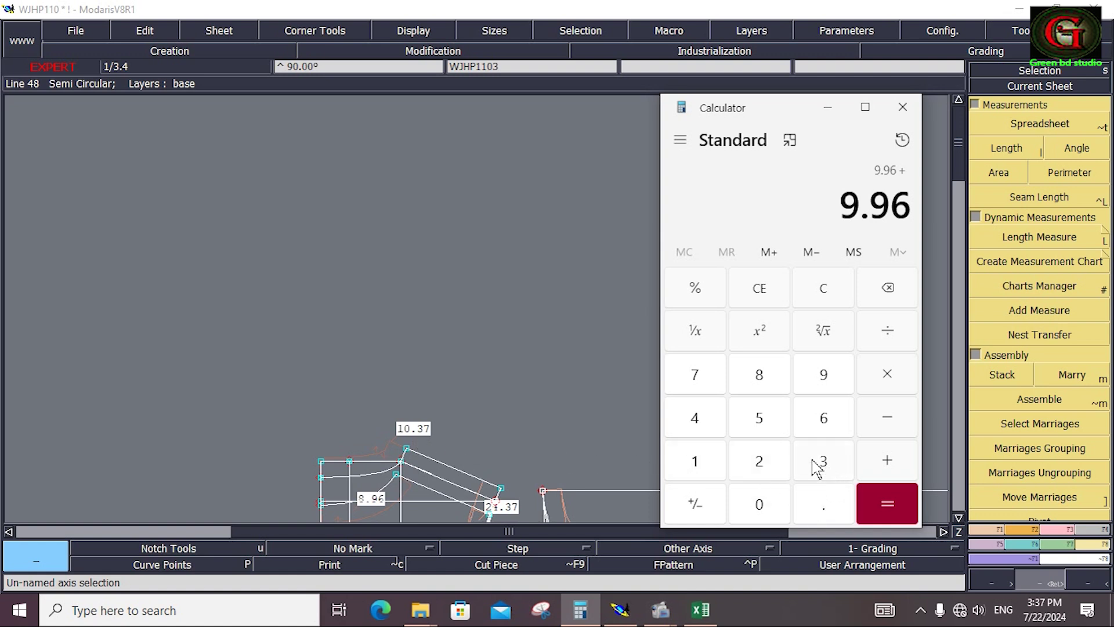
{"action": "left_click", "coordinate": [700, 467]}
{"action": "left_click", "coordinate": [763, 502]}
{"action": "left_click", "coordinate": [823, 509]}
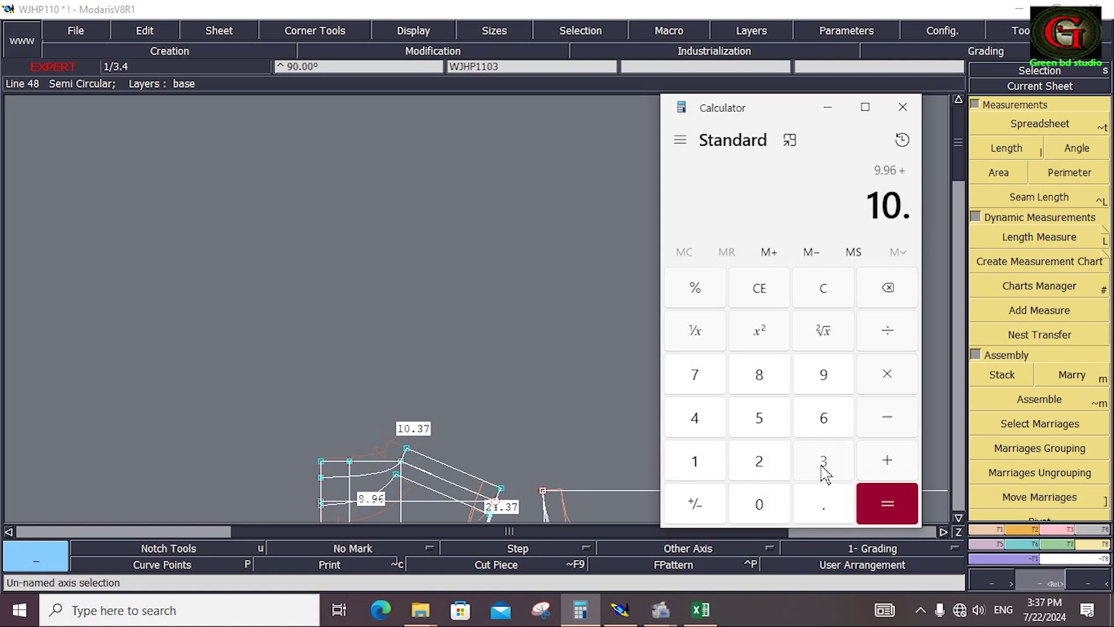
{"action": "left_click", "coordinate": [823, 464]}
{"action": "left_click", "coordinate": [699, 383]}
{"action": "left_click", "coordinate": [885, 504]}
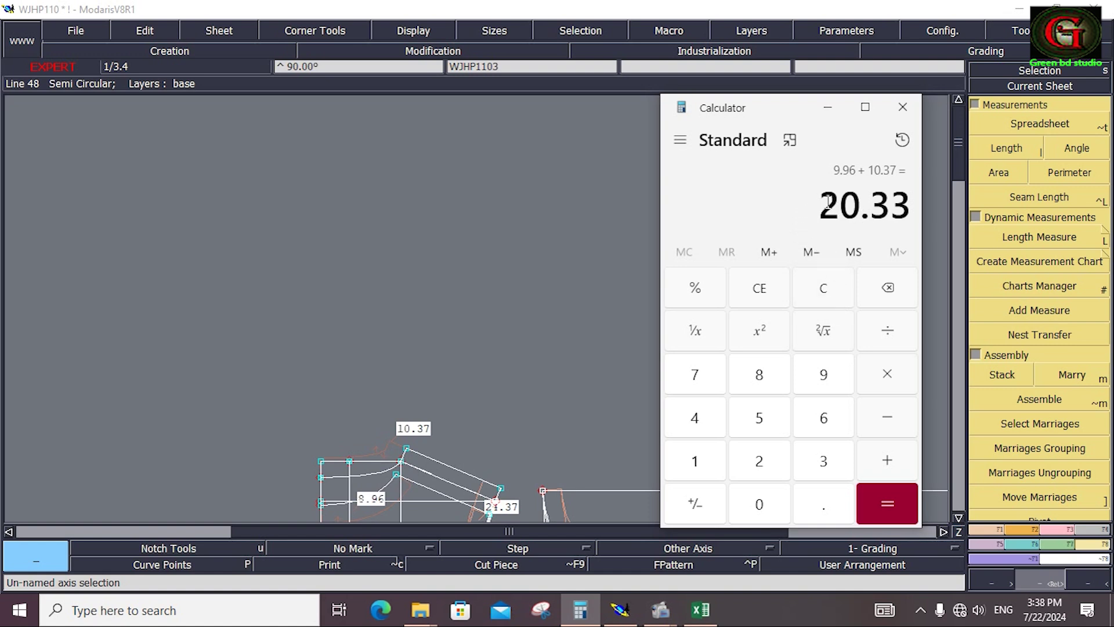
Select the 20.33 result and switch back to the Modaris pattern draft
{"action": "left_click_drag", "start_coordinate": [834, 203], "coordinate": [907, 215]}
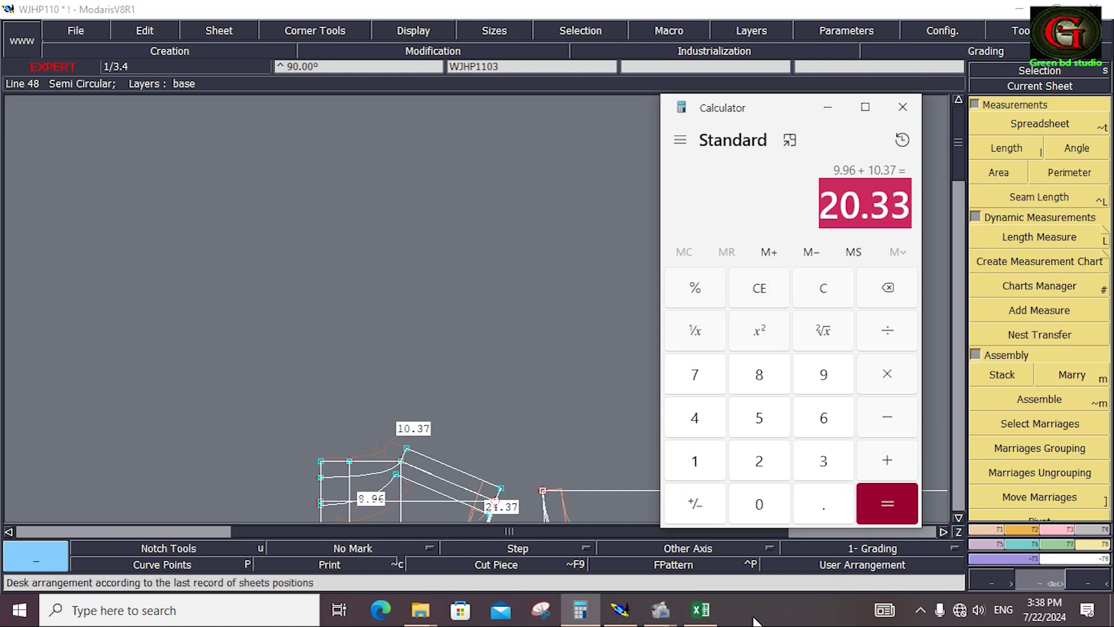
{"action": "left_click", "coordinate": [969, 530]}
{"action": "left_click", "coordinate": [981, 531]}
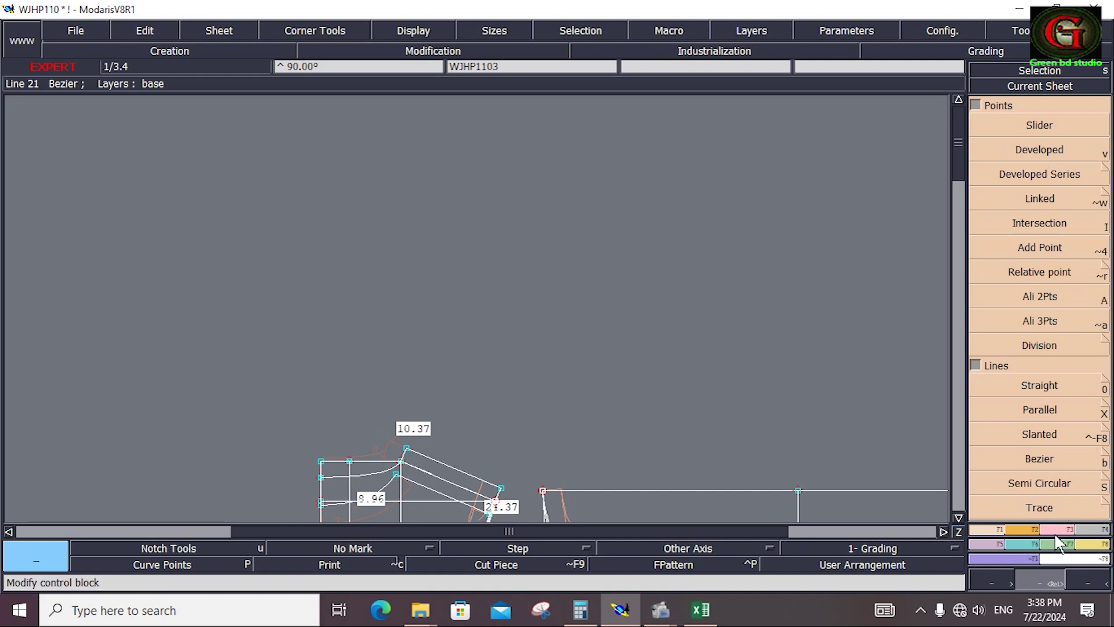
Draw a 27 × 40 cm rectangle above the hood and recentre the sheet view
{"action": "left_click", "coordinate": [1033, 528]}
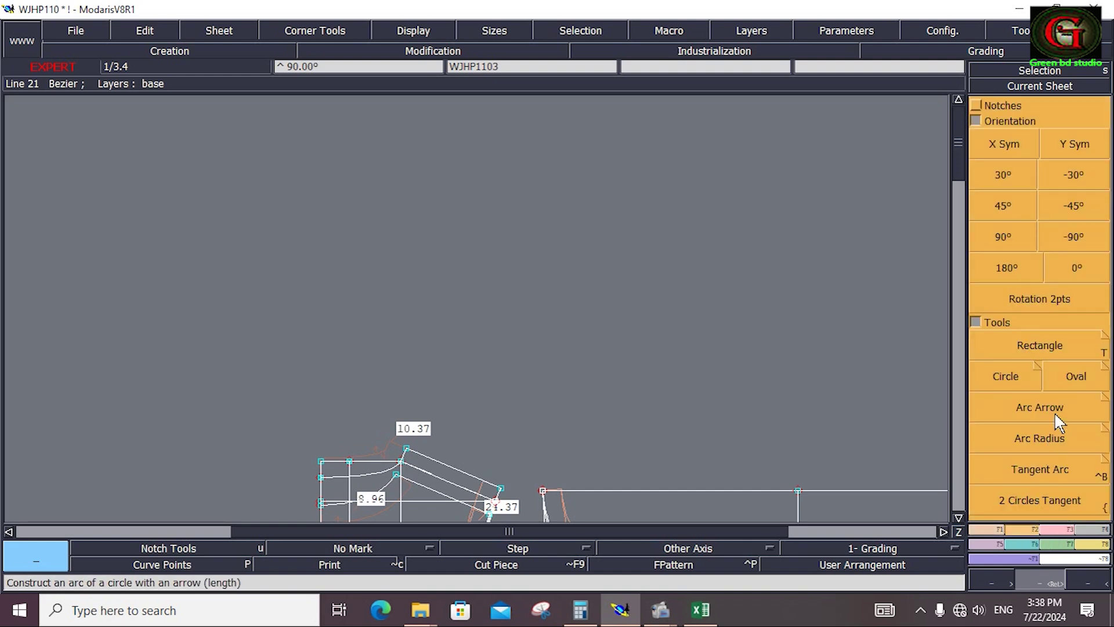
{"action": "left_click", "coordinate": [993, 347]}
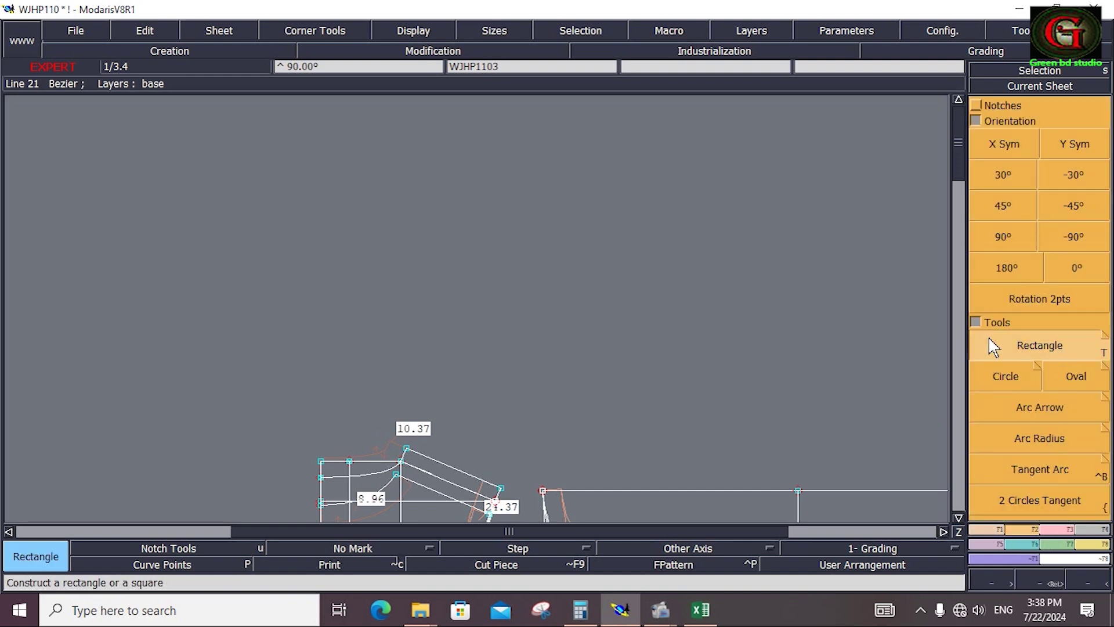
{"action": "left_click", "coordinate": [282, 99]}
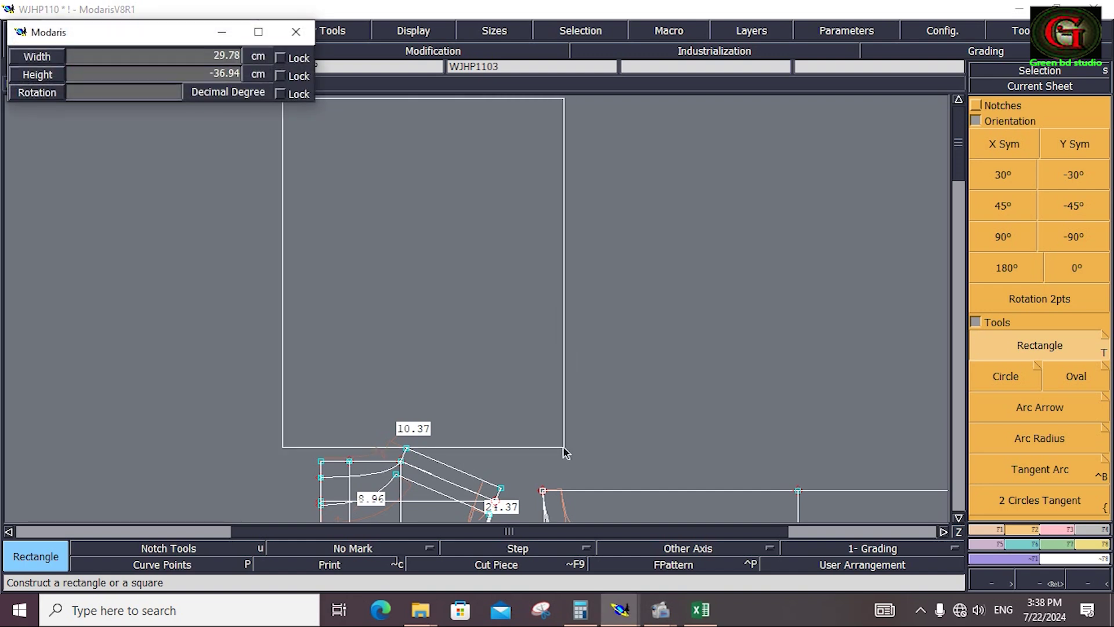
{"action": "type", "text": "27"}
{"action": "type", "text": "2"}
{"action": "key", "text": "Return"}
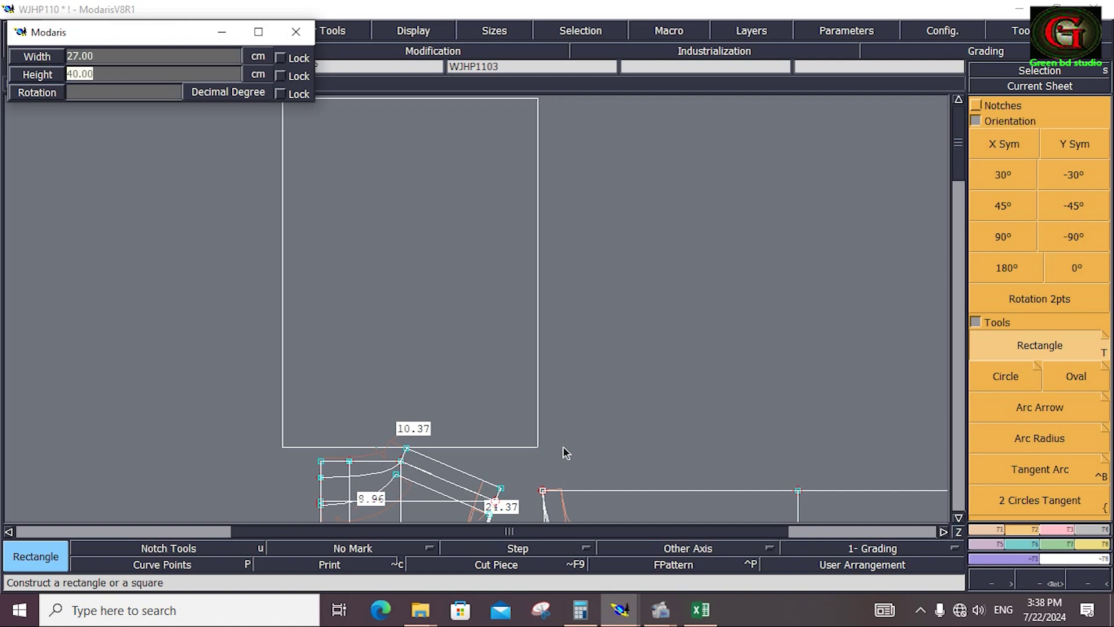
{"action": "type", "text": "40"}
{"action": "key", "text": "Return"}
{"action": "left_click", "coordinate": [591, 412]}
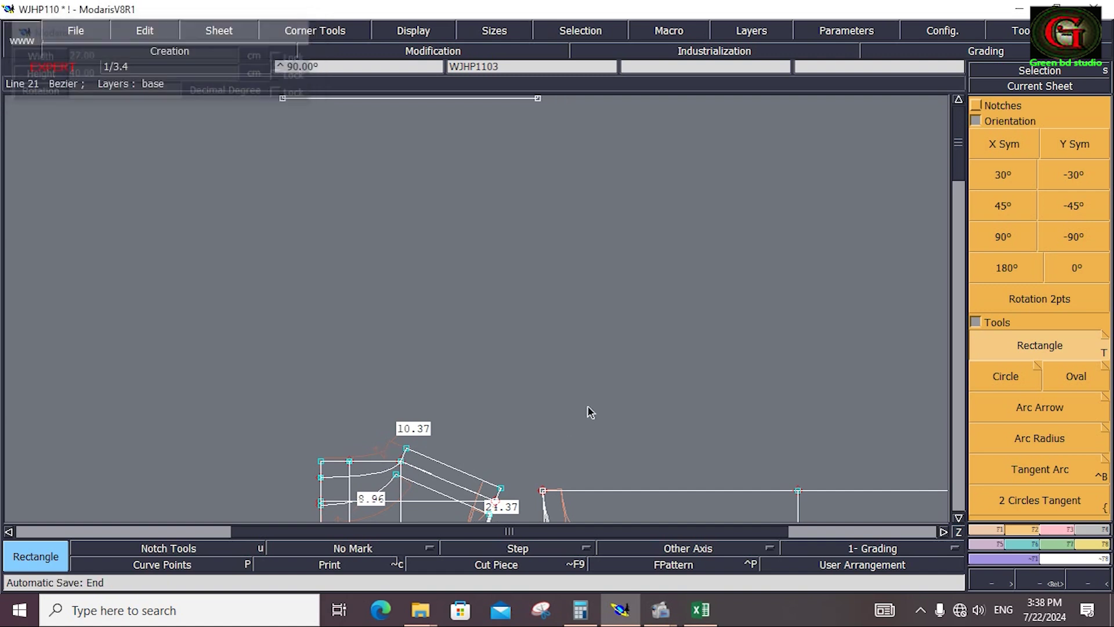
{"action": "key", "text": "z"}
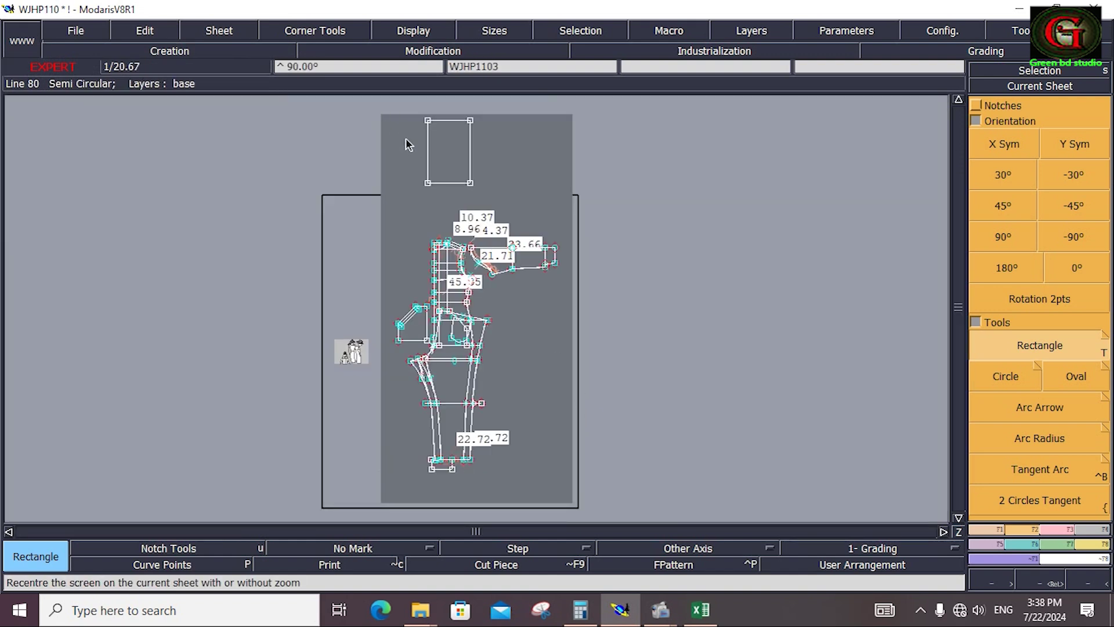
Move the 27 × 40 rectangle down beside the bodice armhole and zoom into that area
{"action": "left_click_drag", "start_coordinate": [389, 108], "coordinate": [490, 210]}
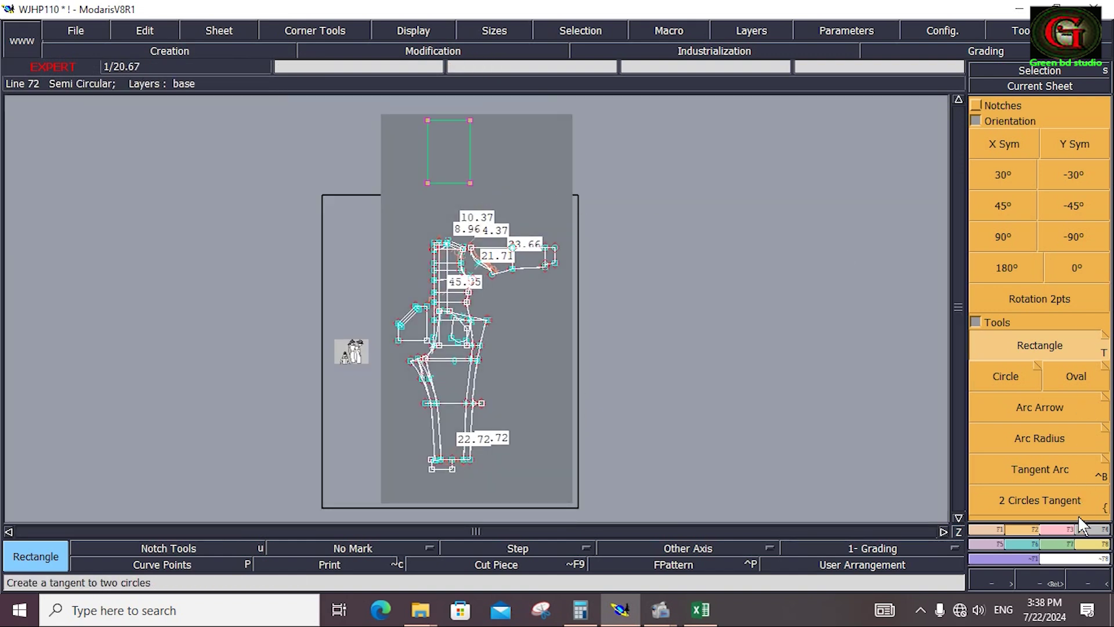
{"action": "left_click", "coordinate": [975, 104]}
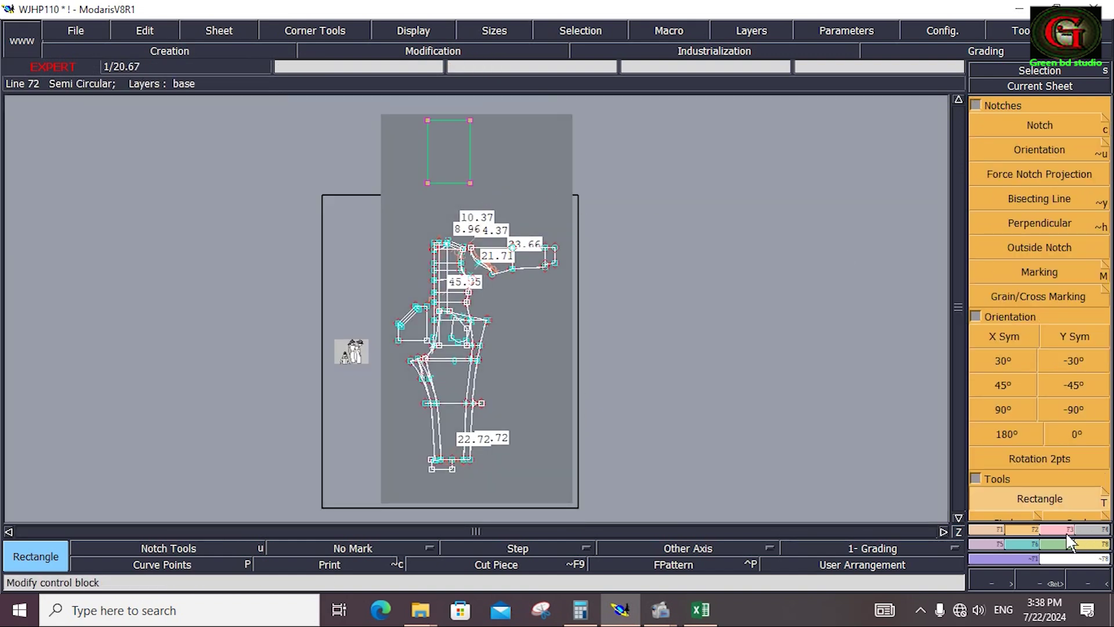
{"action": "left_click", "coordinate": [1067, 530]}
{"action": "left_click", "coordinate": [1057, 152]}
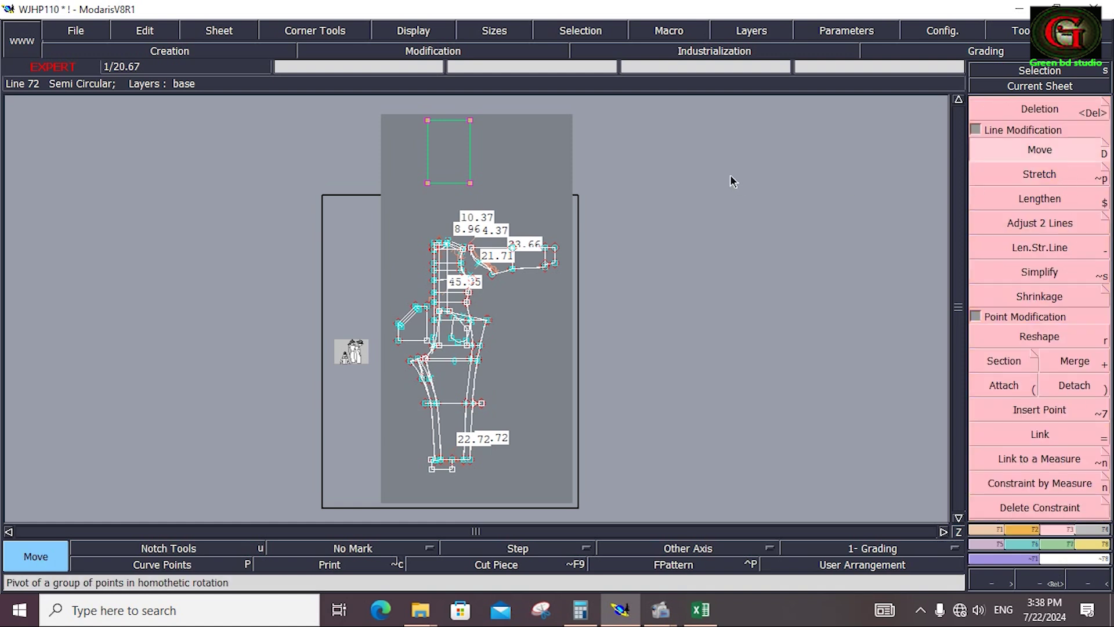
{"action": "left_click", "coordinate": [467, 151]}
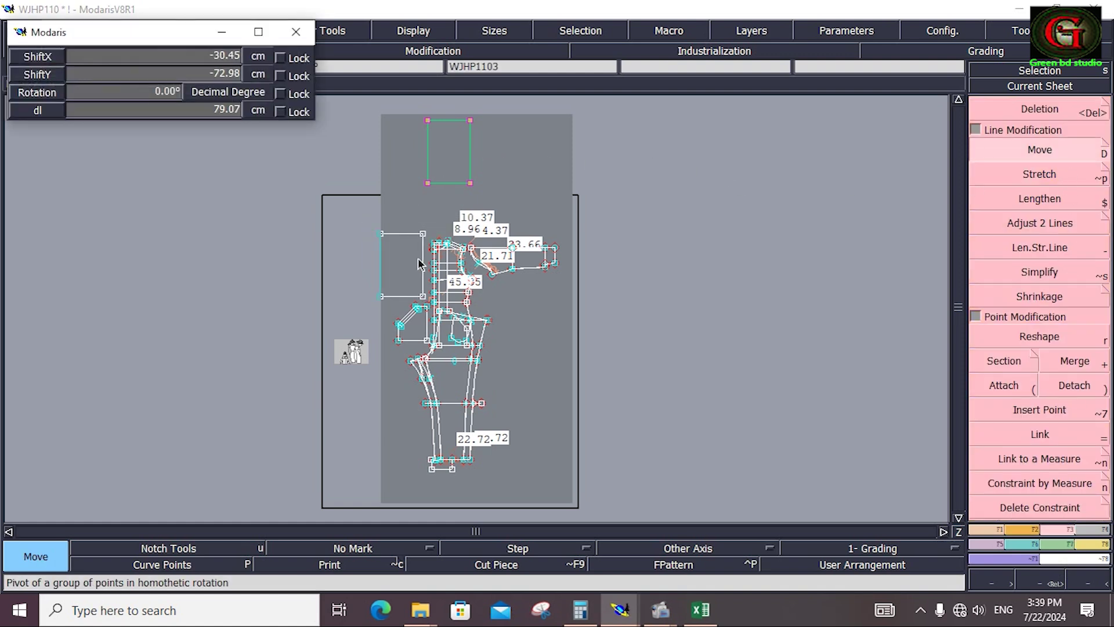
{"action": "left_click", "coordinate": [415, 260]}
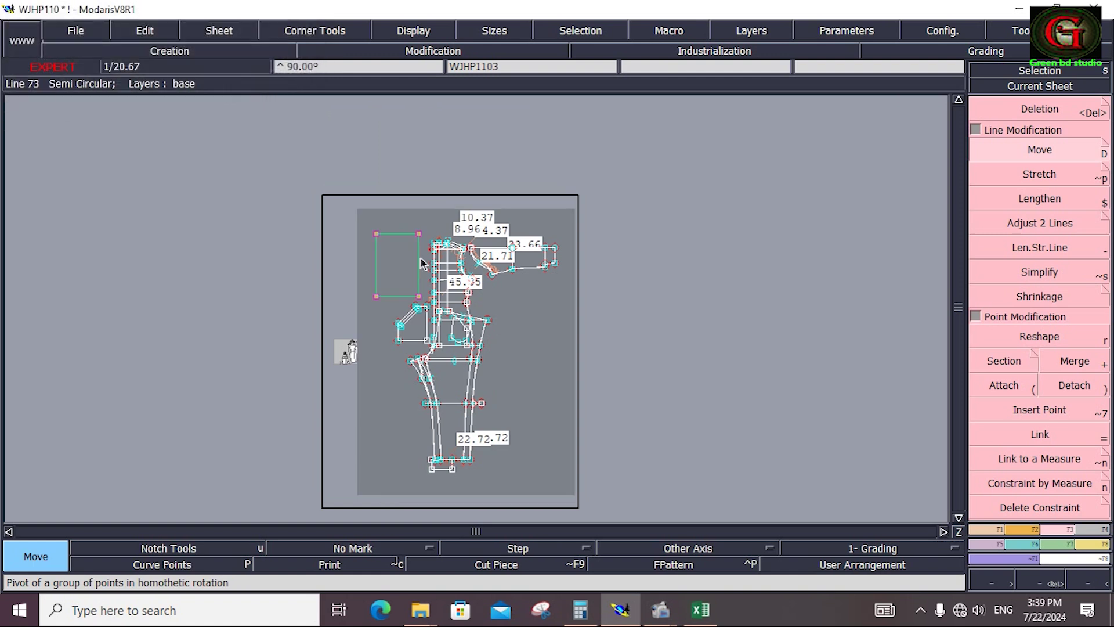
{"action": "key", "text": "z"}
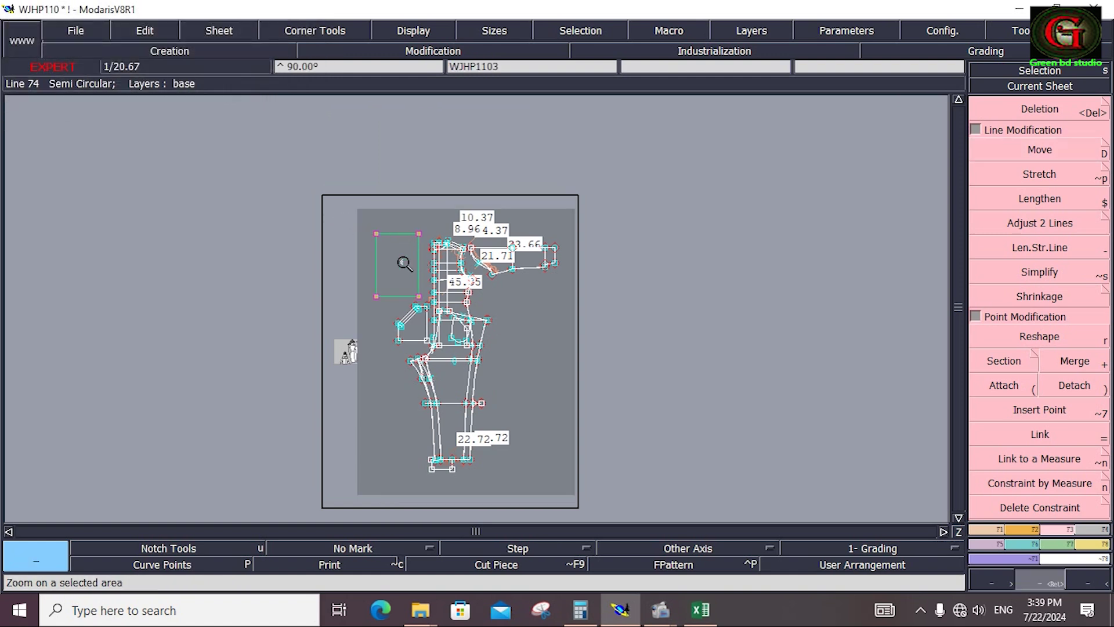
{"action": "left_click_drag", "start_coordinate": [359, 223], "coordinate": [477, 303]}
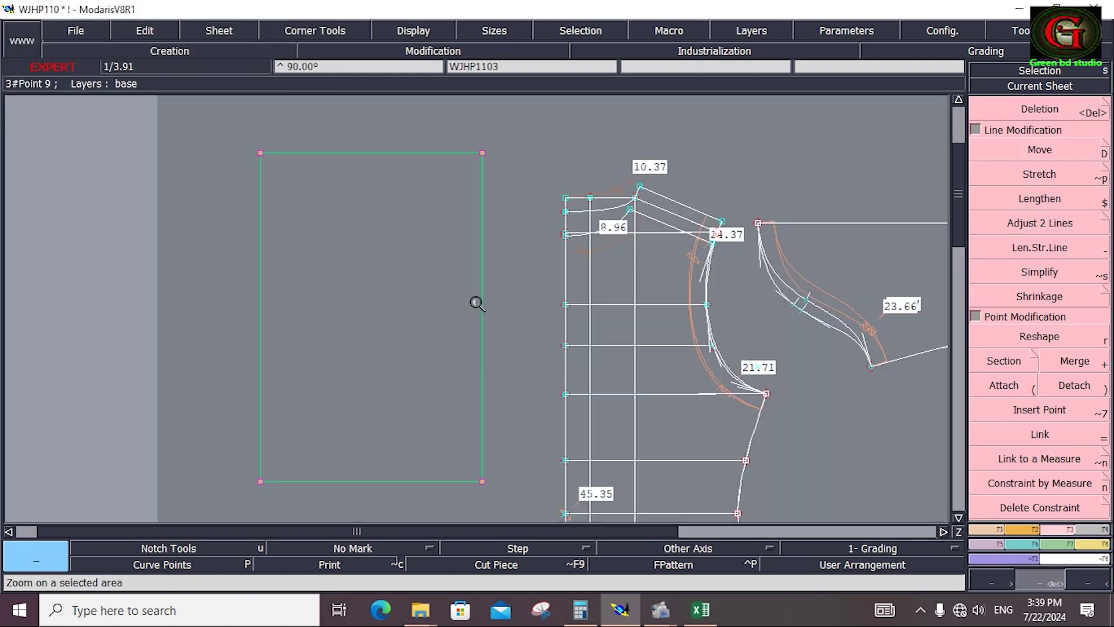
{"action": "key", "text": "Escape"}
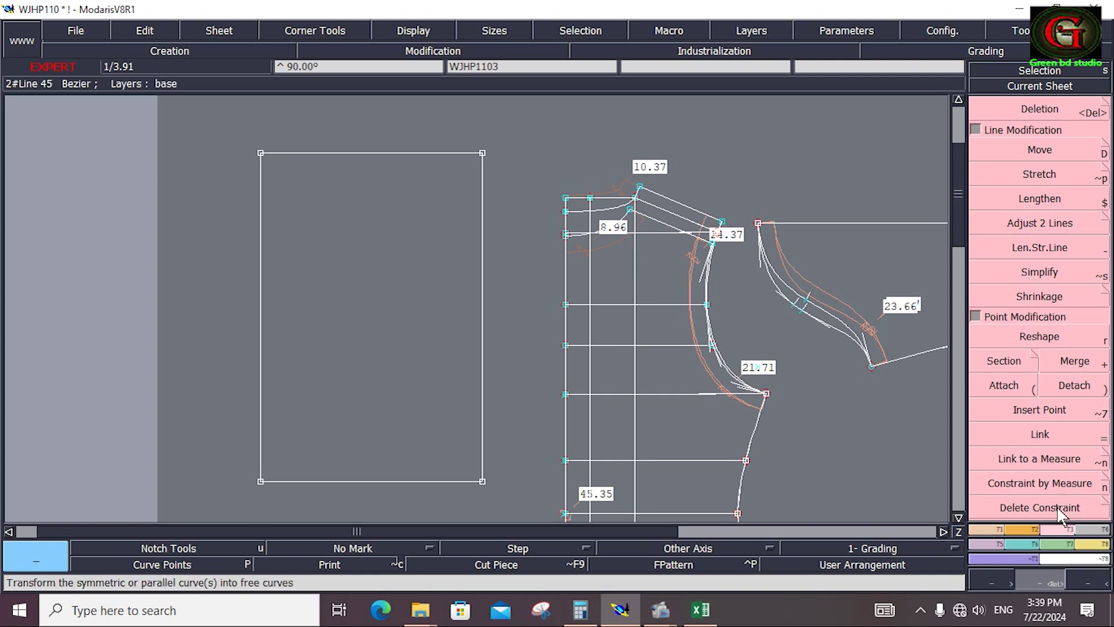
Mark a developed point 8.96 cm along the rectangle's bottom edge
{"action": "left_click", "coordinate": [989, 534]}
{"action": "left_click", "coordinate": [1040, 149]}
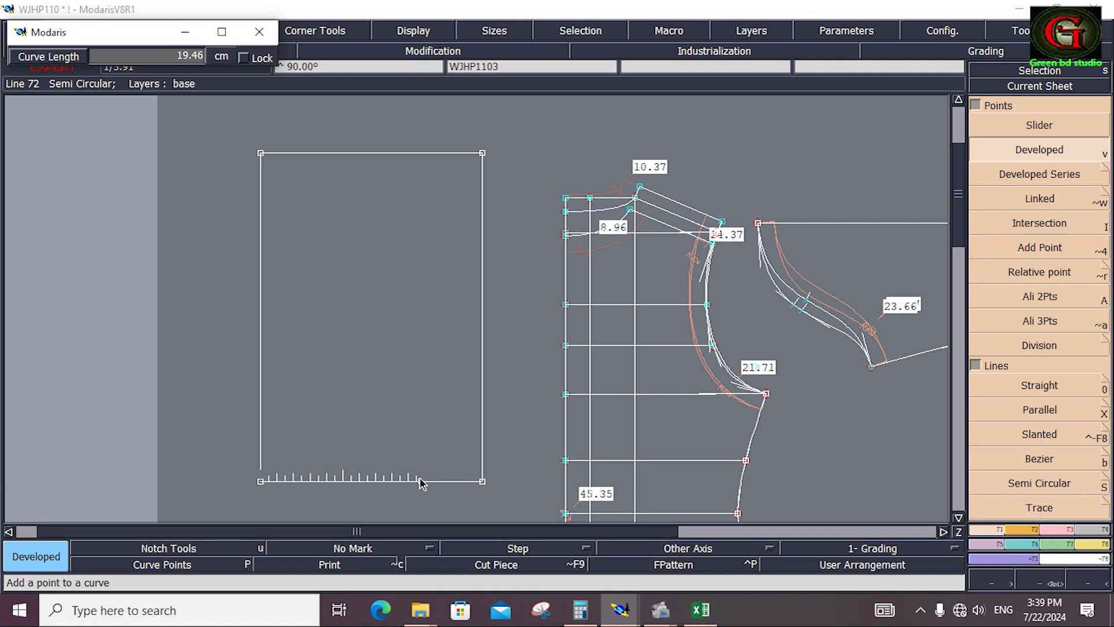
{"action": "type", "text": "8.9620"}
{"action": "type", "text": "."}
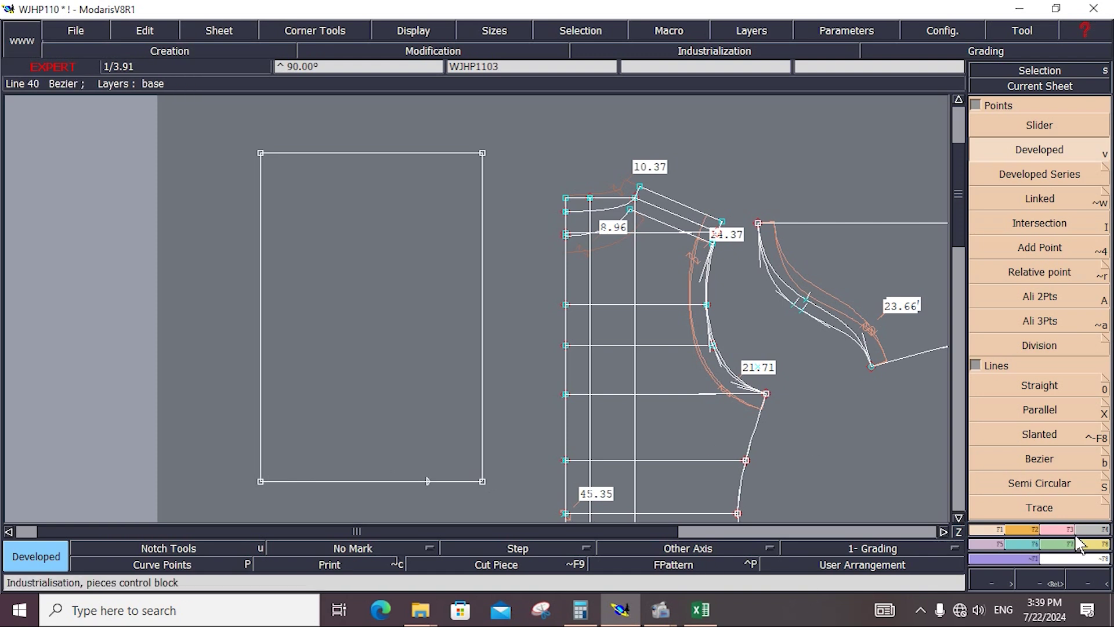
{"action": "key", "text": "alt+7"}
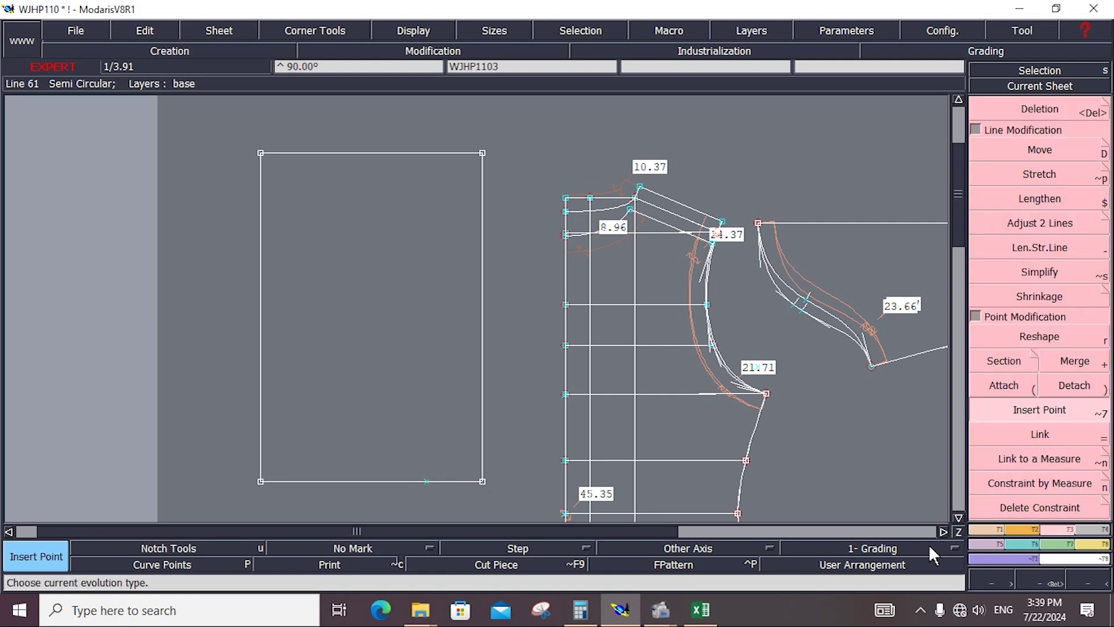
Add a line parallel to the rectangle's bottom edge at a distance of -7
{"action": "left_click", "coordinate": [990, 530]}
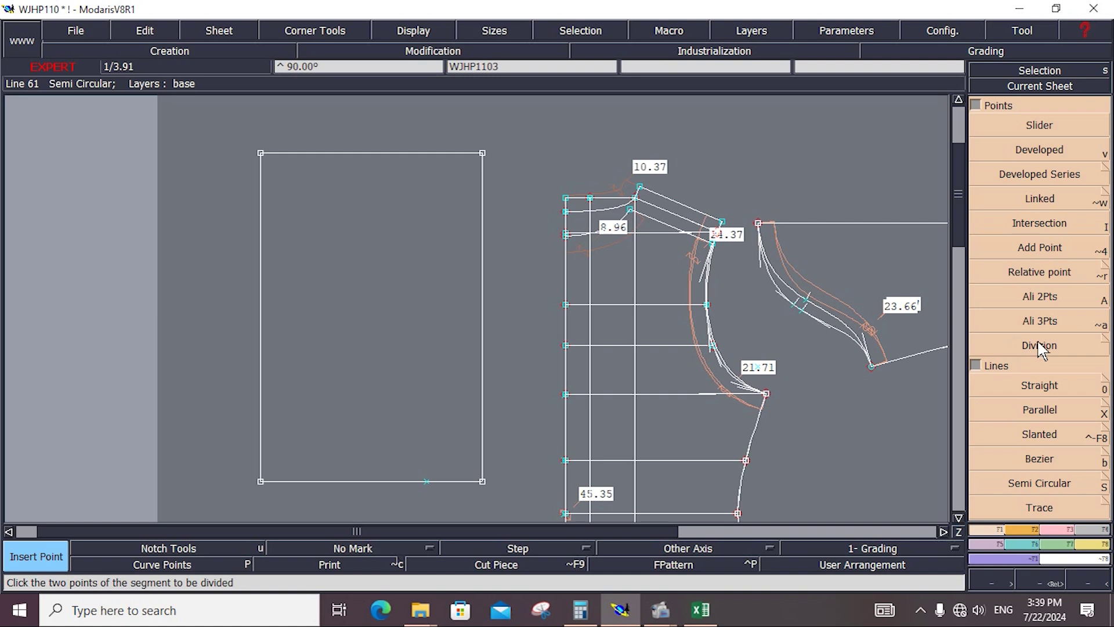
{"action": "left_click", "coordinate": [1049, 409]}
{"action": "left_click", "coordinate": [402, 482]}
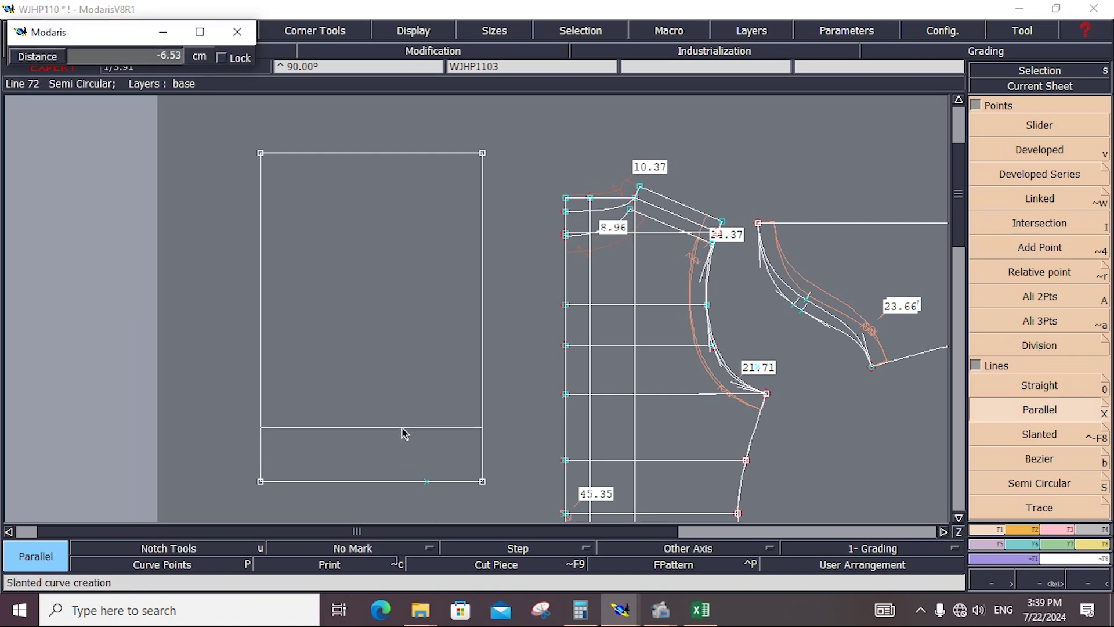
{"action": "type", "text": "-5.00"}
{"action": "key", "text": "Return"}
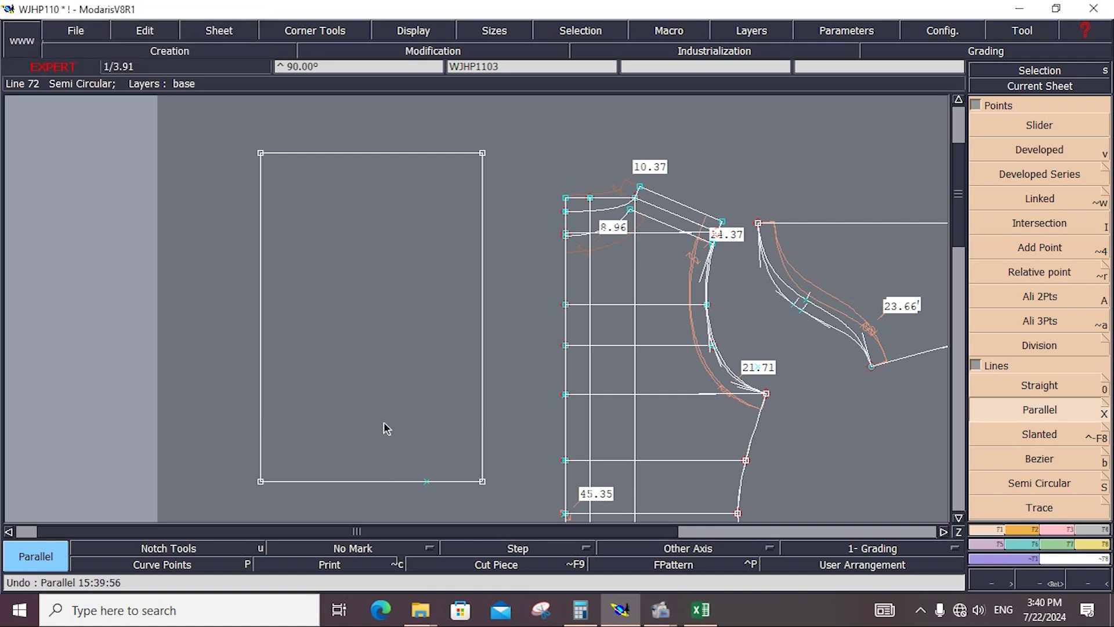
{"action": "left_click", "coordinate": [376, 484]}
{"action": "type", "text": "-7"}
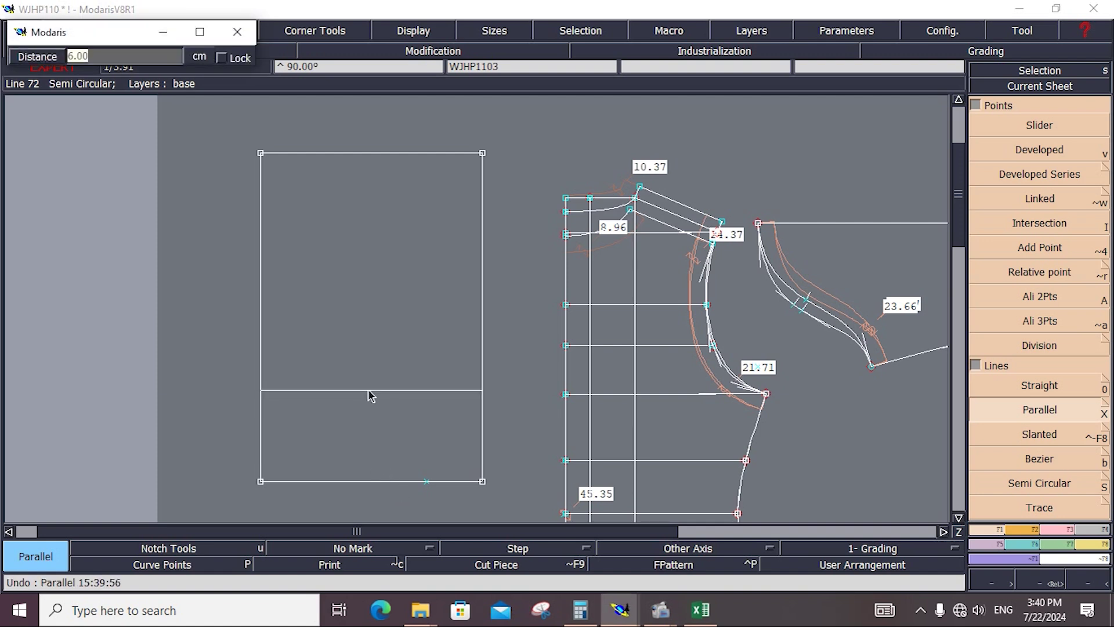
{"action": "key", "text": "Return"}
Draw a Bezier from the inner line's midpoint to the bottom-left corner and bend it into a curve
{"action": "key", "text": "b"}
{"action": "left_click", "coordinate": [426, 432]}
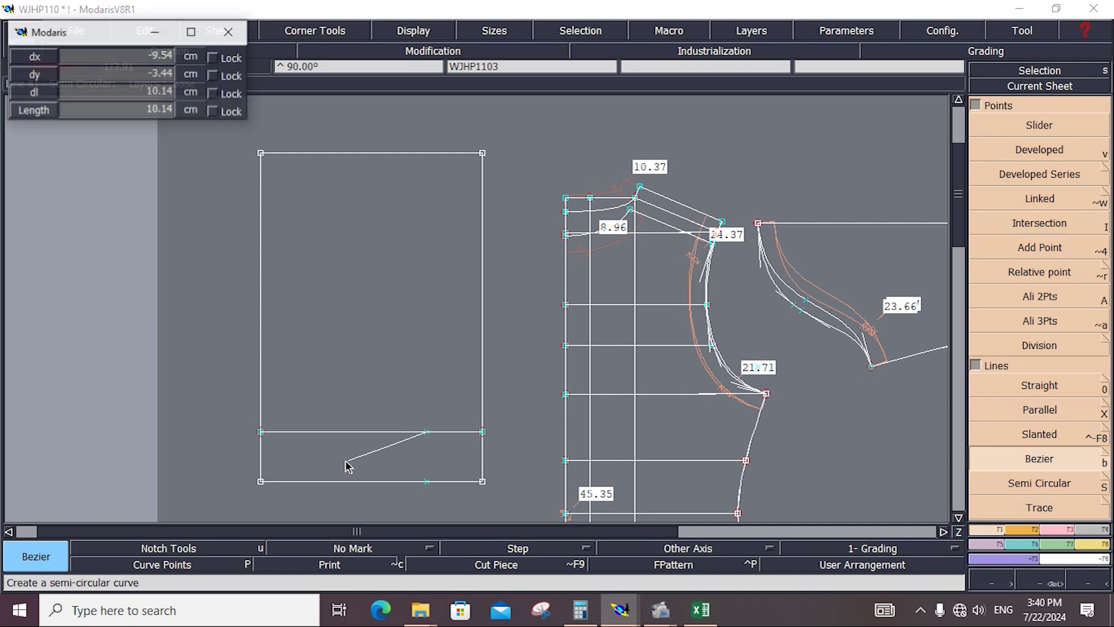
{"action": "left_click", "coordinate": [260, 481]}
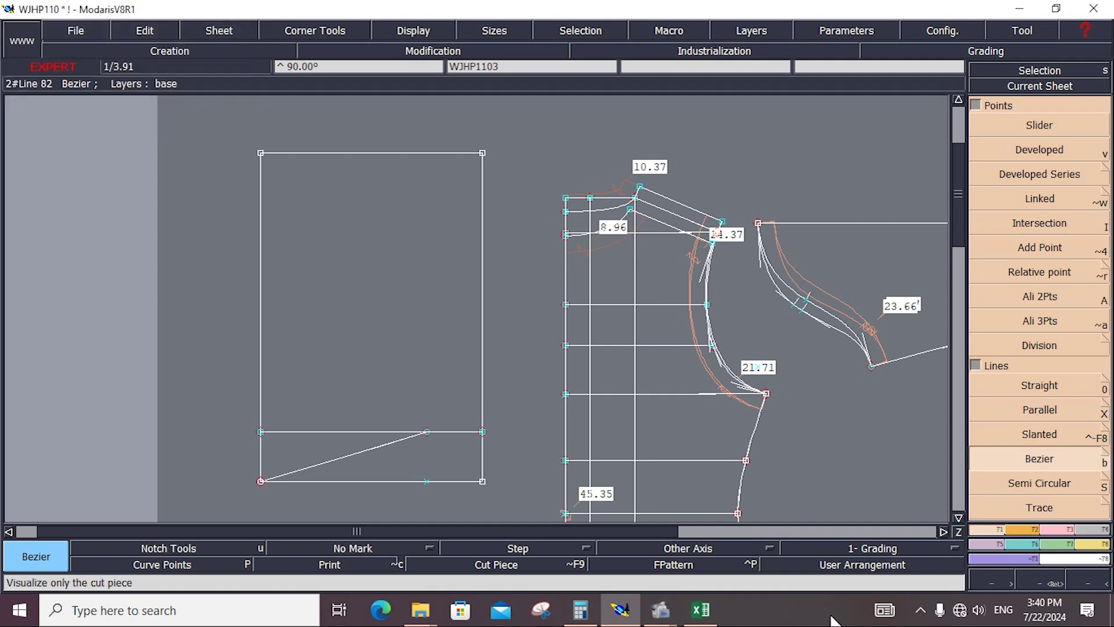
{"action": "left_click", "coordinate": [1069, 529]}
{"action": "left_click", "coordinate": [1036, 337]}
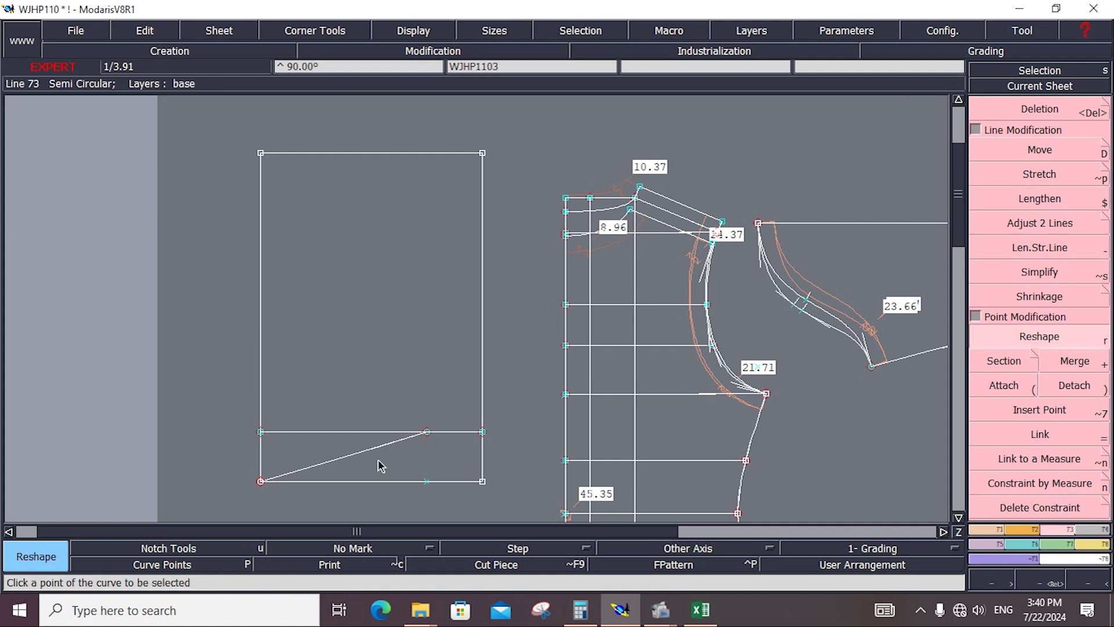
{"action": "left_click", "coordinate": [328, 464]}
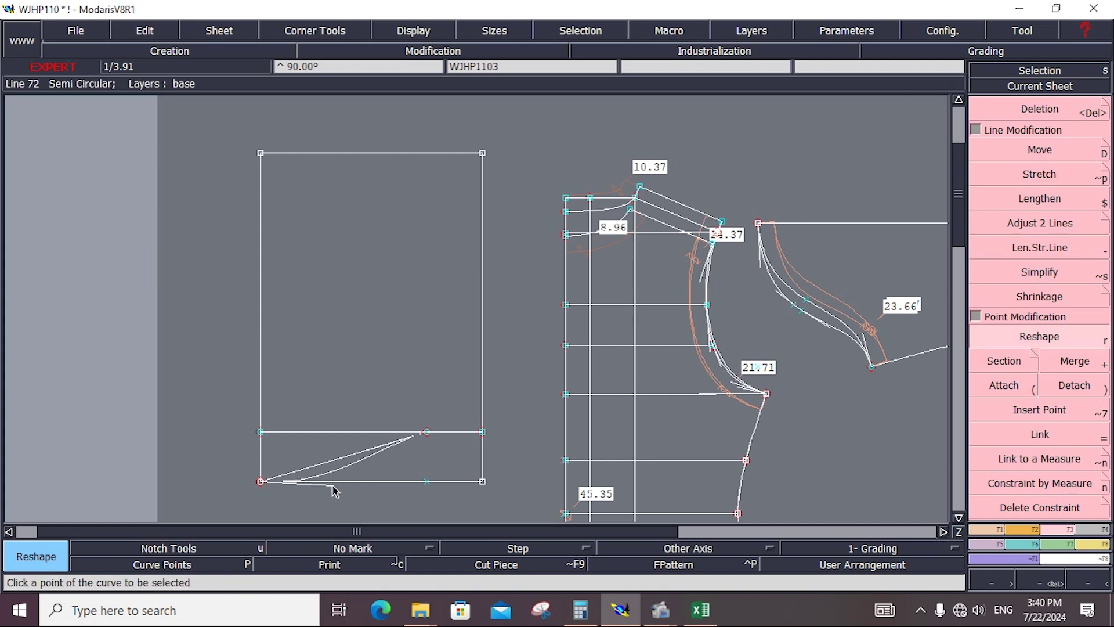
{"action": "left_click", "coordinate": [341, 451]}
Measure the curve's length and reshape its upper end so it measures 20.22 cm
{"action": "key", "text": "F8"}
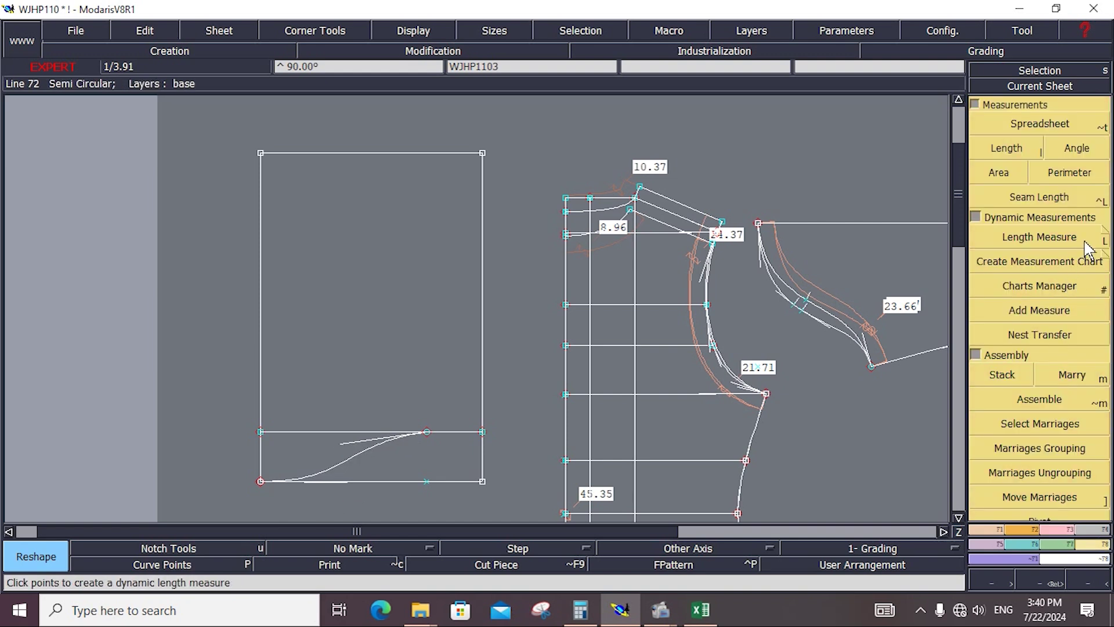
{"action": "left_click", "coordinate": [1090, 250]}
{"action": "left_click", "coordinate": [261, 481]}
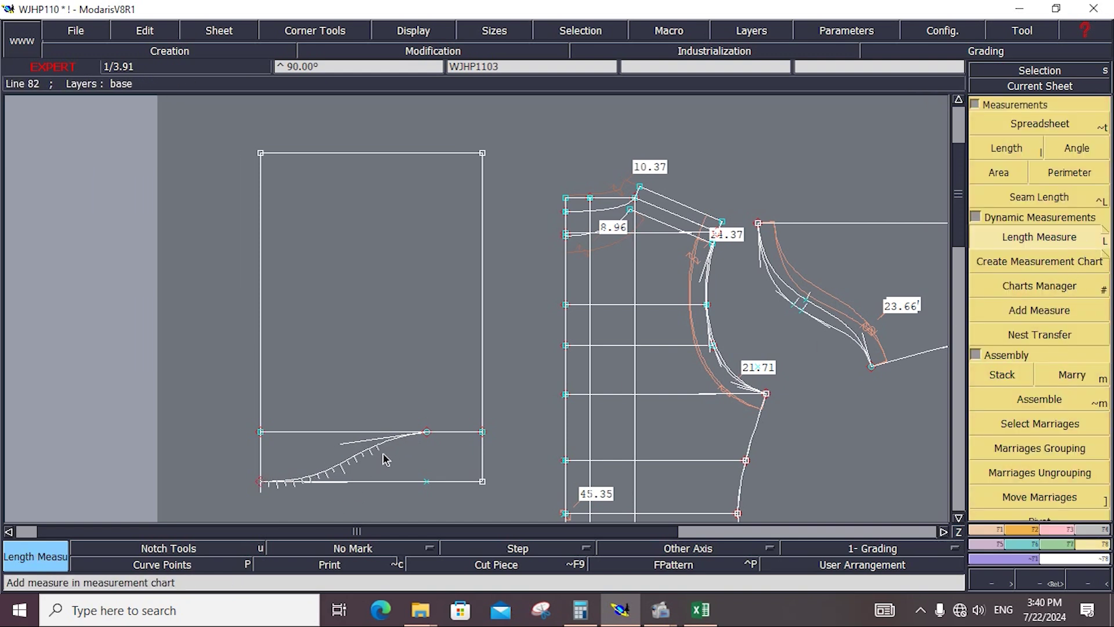
{"action": "left_click", "coordinate": [423, 437]}
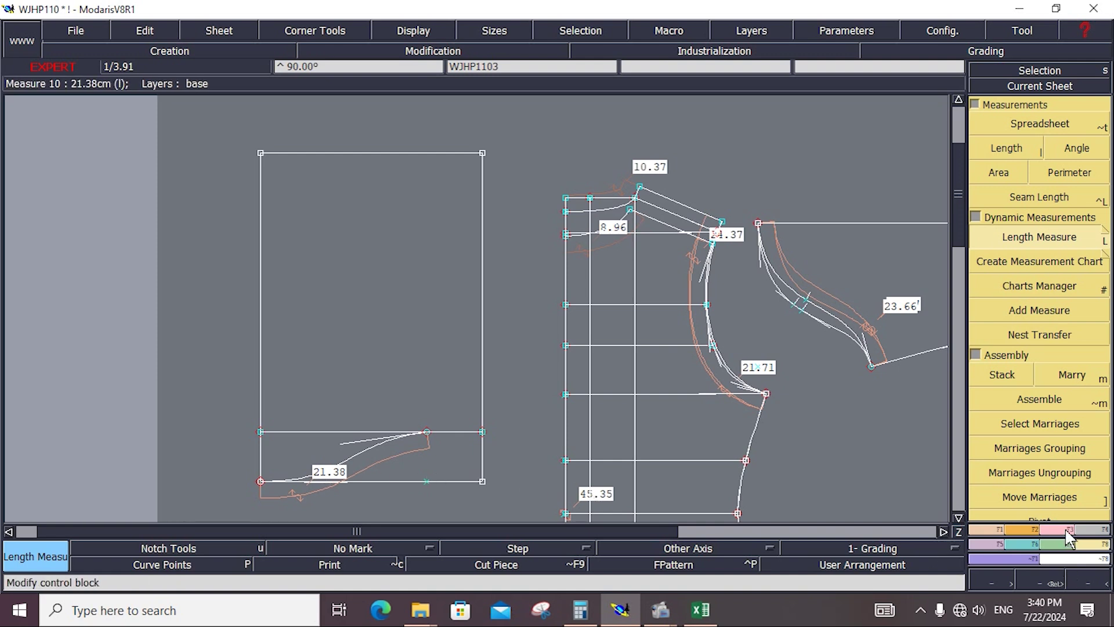
{"action": "key", "text": "F2"}
{"action": "left_click", "coordinate": [1038, 337]}
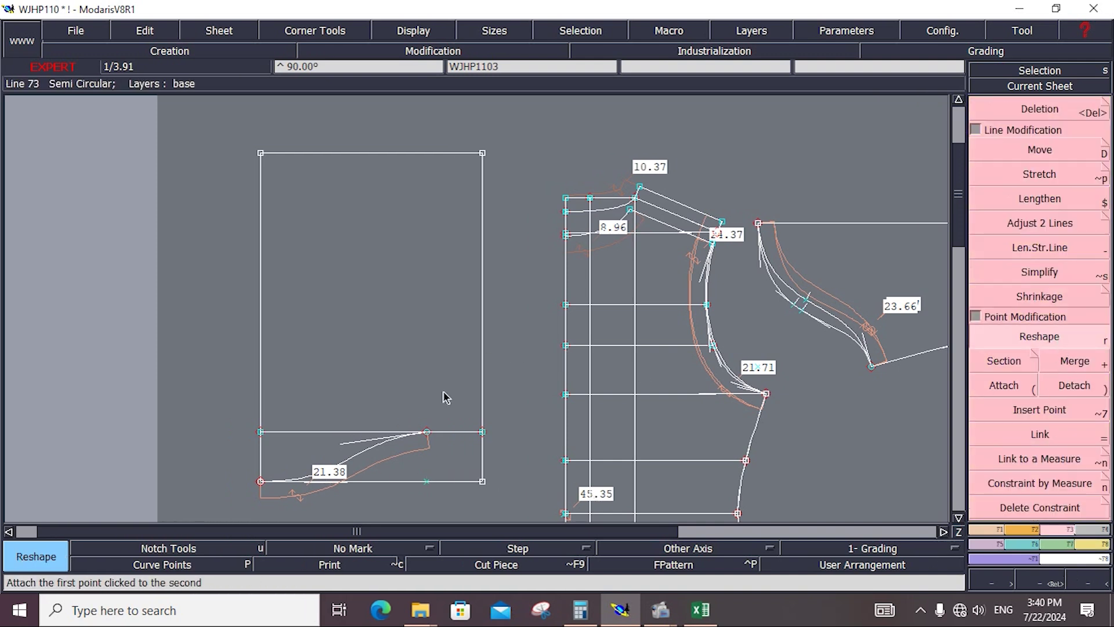
{"action": "left_click", "coordinate": [425, 434]}
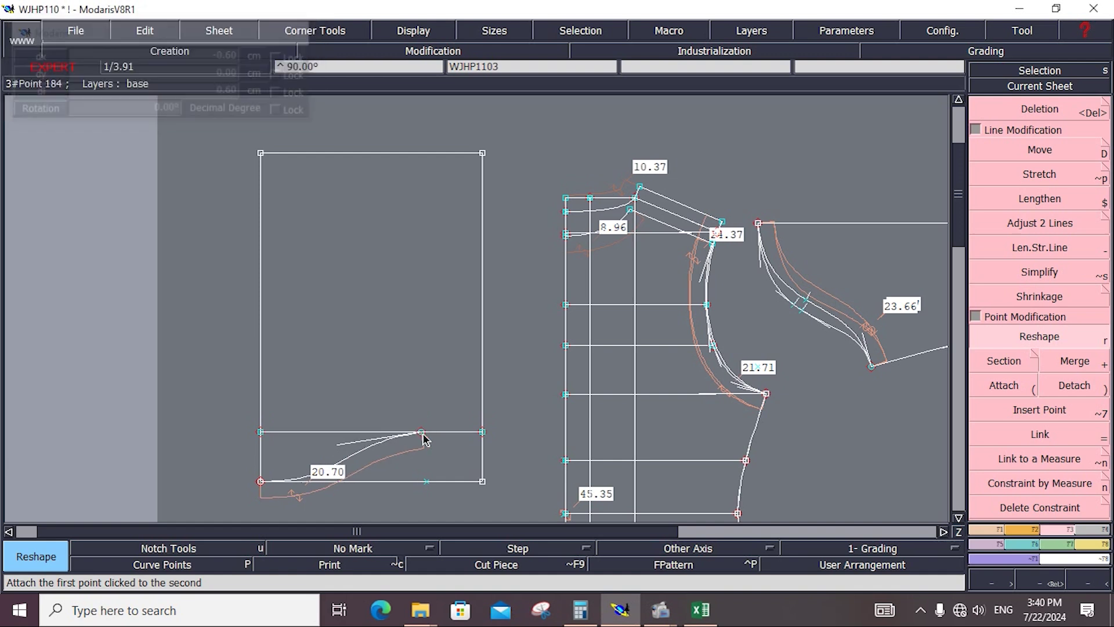
{"action": "left_click", "coordinate": [420, 439]}
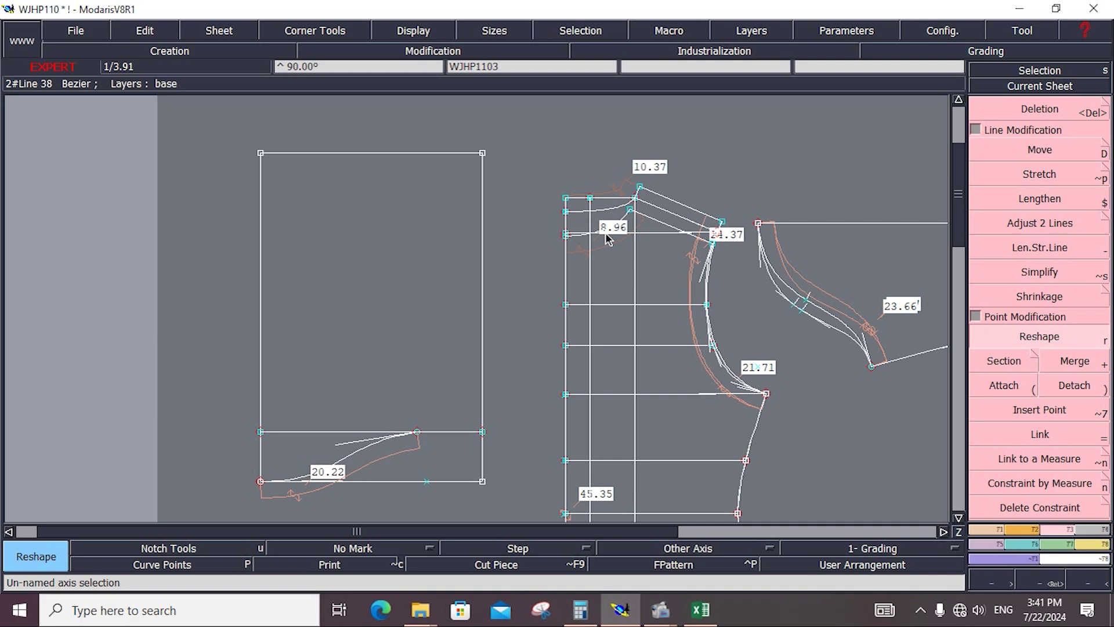
Place a developed point 8.93 cm along the curve from the bottom-left corner
{"action": "left_click", "coordinate": [999, 529]}
{"action": "left_click", "coordinate": [1040, 149]}
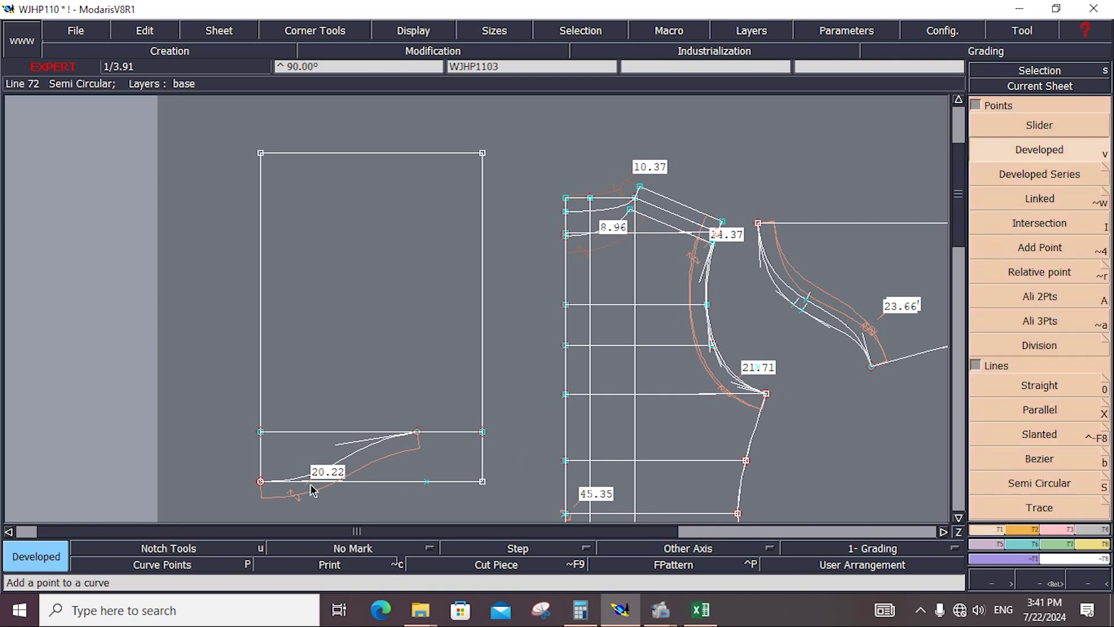
{"action": "left_click", "coordinate": [261, 482]}
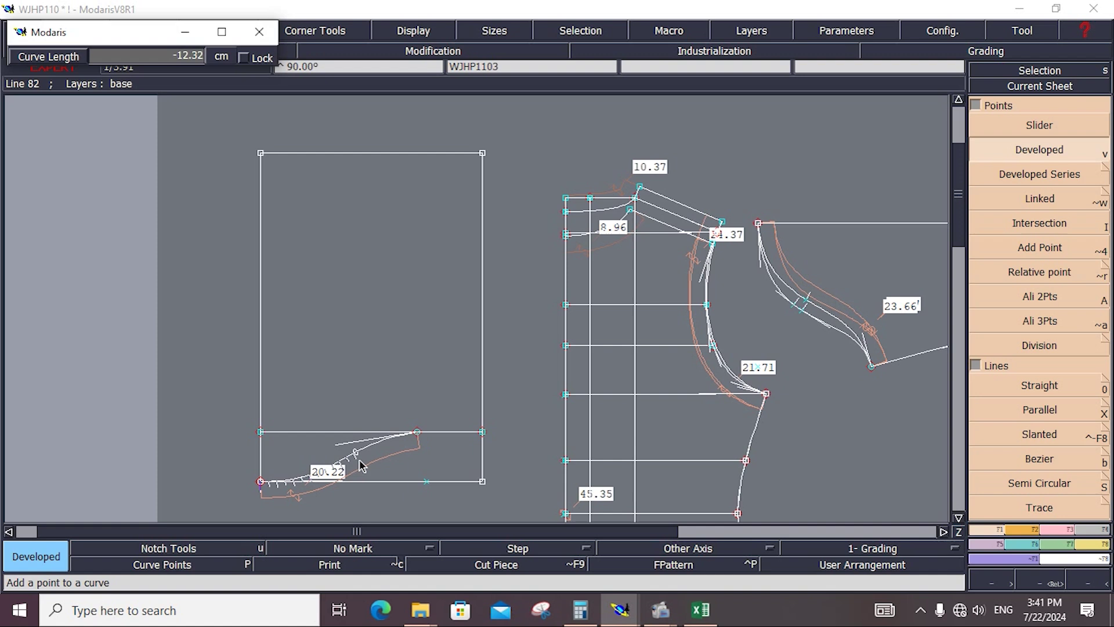
{"action": "type", "text": "-"}
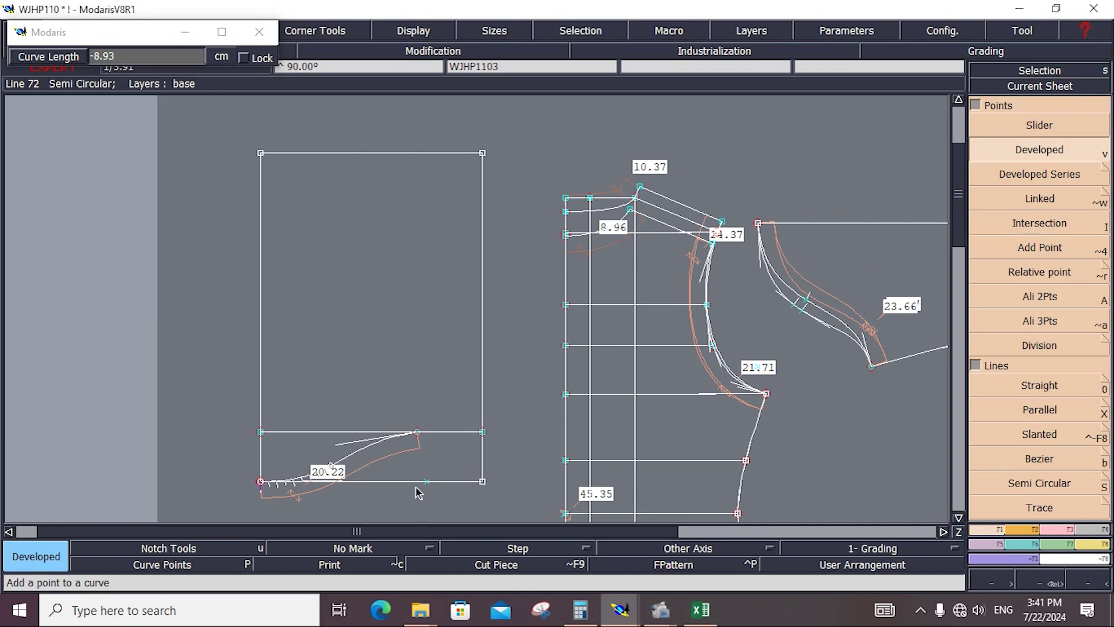
{"action": "key", "text": "Return"}
{"action": "left_click", "coordinate": [1053, 529]}
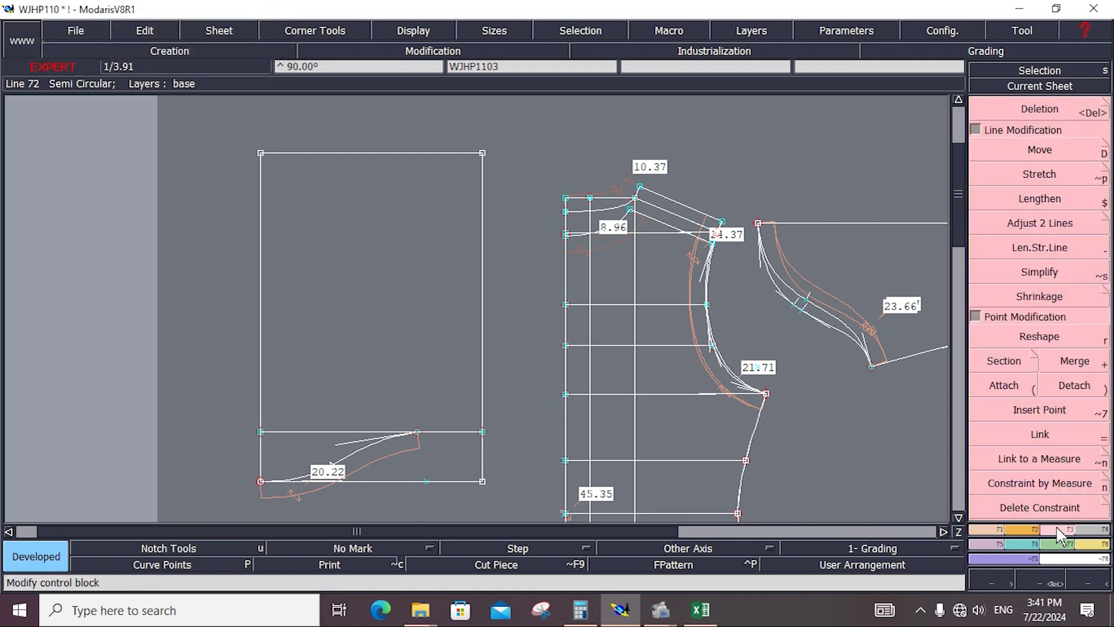
{"action": "left_click", "coordinate": [1040, 410]}
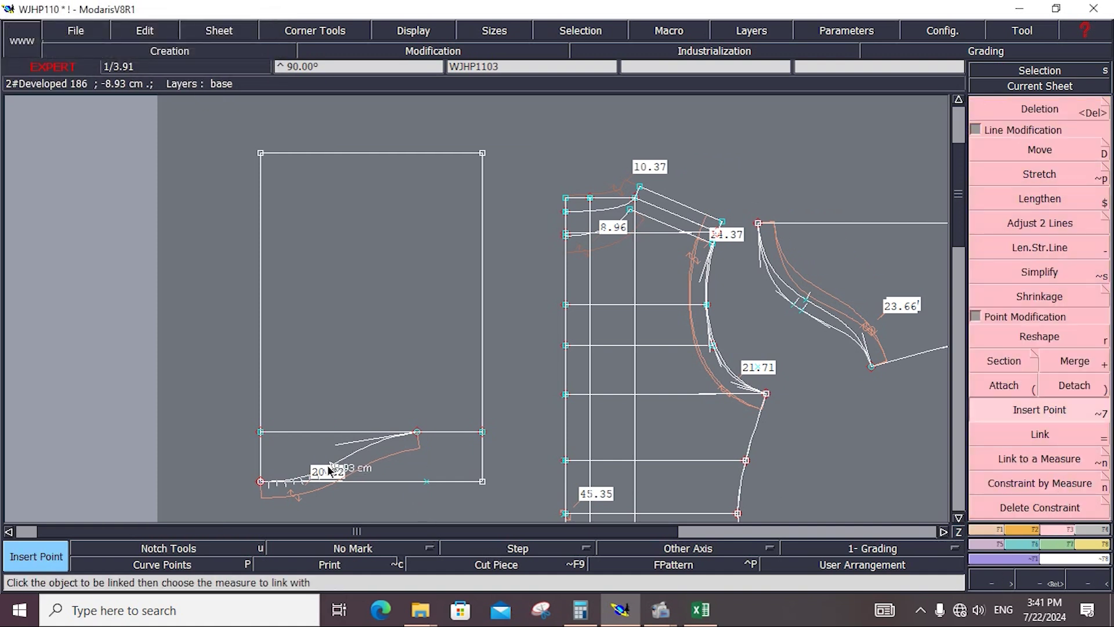
{"action": "left_click", "coordinate": [1021, 527]}
{"action": "left_click", "coordinate": [1053, 128]}
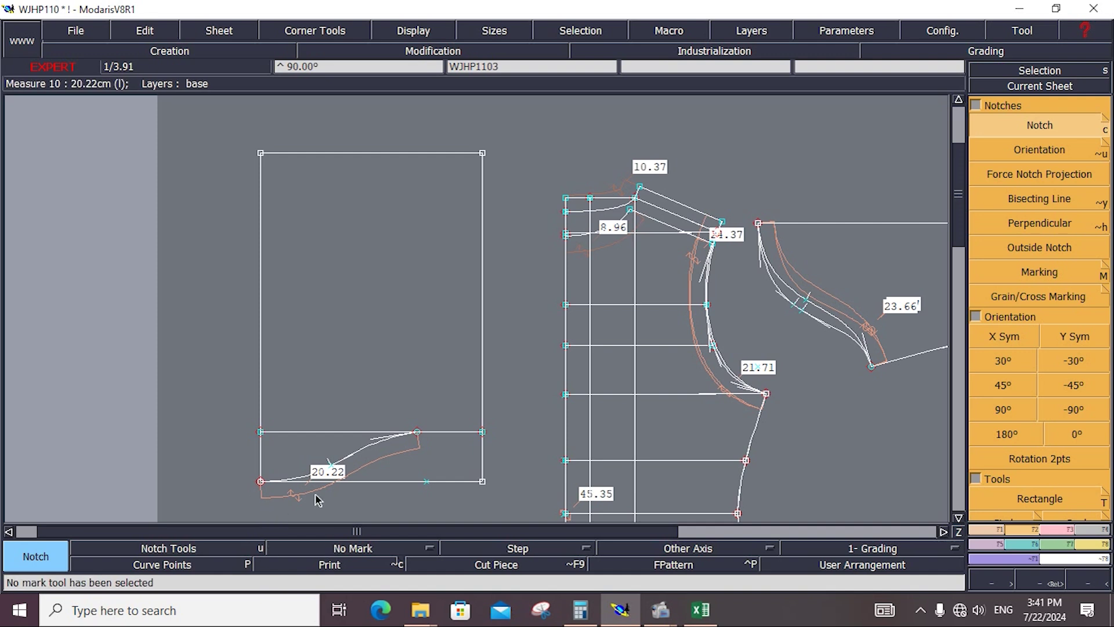
Draw a Bezier from the top-left corner via the right edge to the neck point, and measure it
{"action": "left_click", "coordinate": [989, 527]}
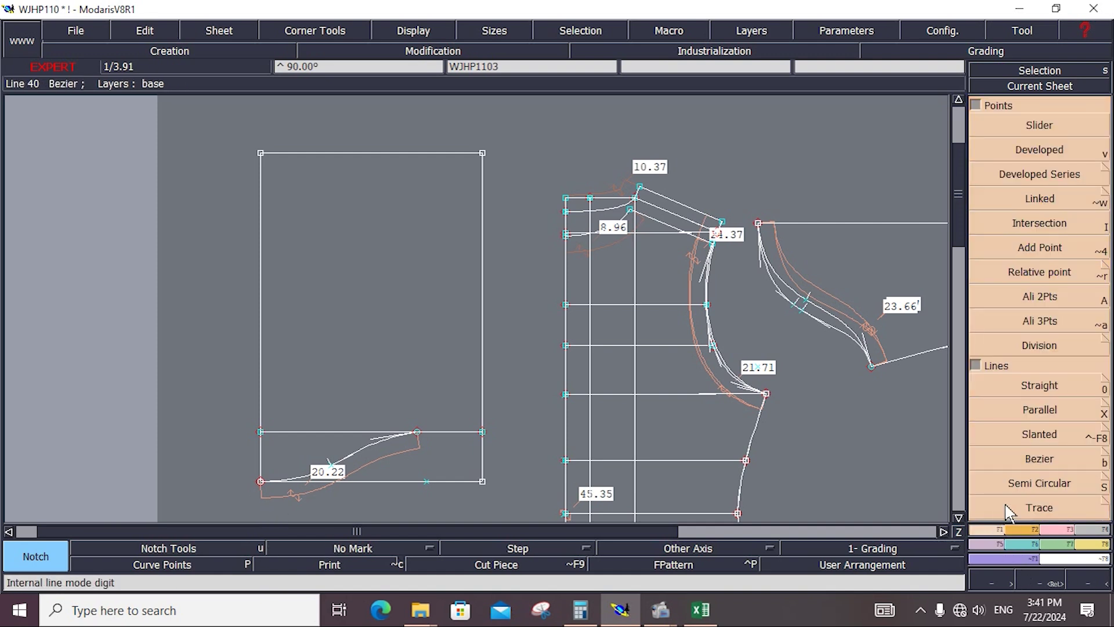
{"action": "left_click", "coordinate": [1050, 463]}
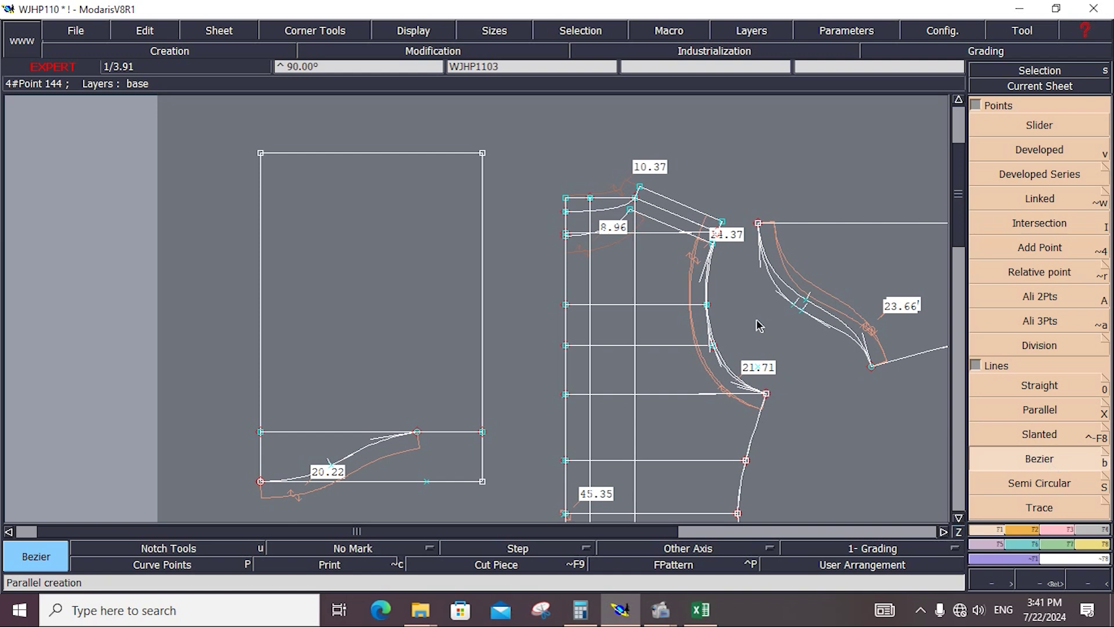
{"action": "left_click", "coordinate": [261, 154]}
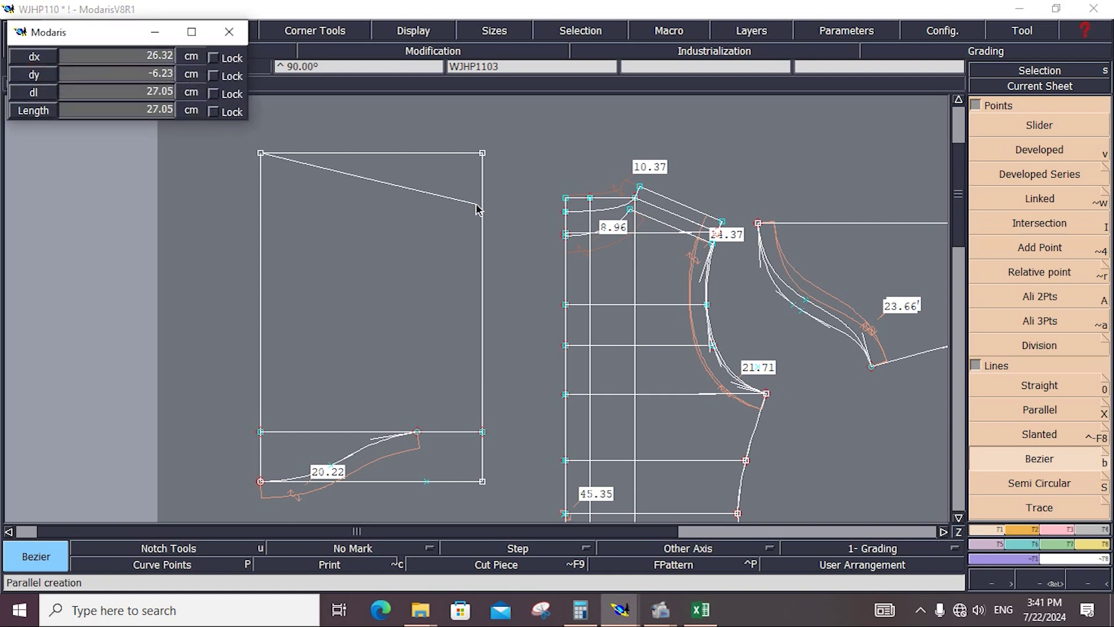
{"action": "left_click", "coordinate": [482, 247]}
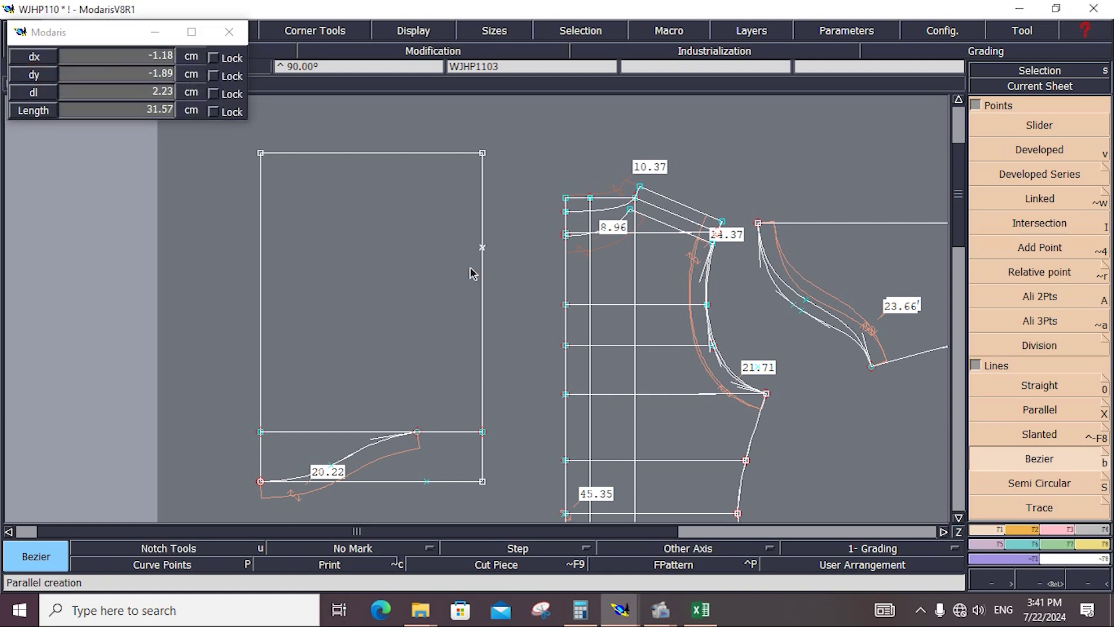
{"action": "left_click", "coordinate": [417, 432]}
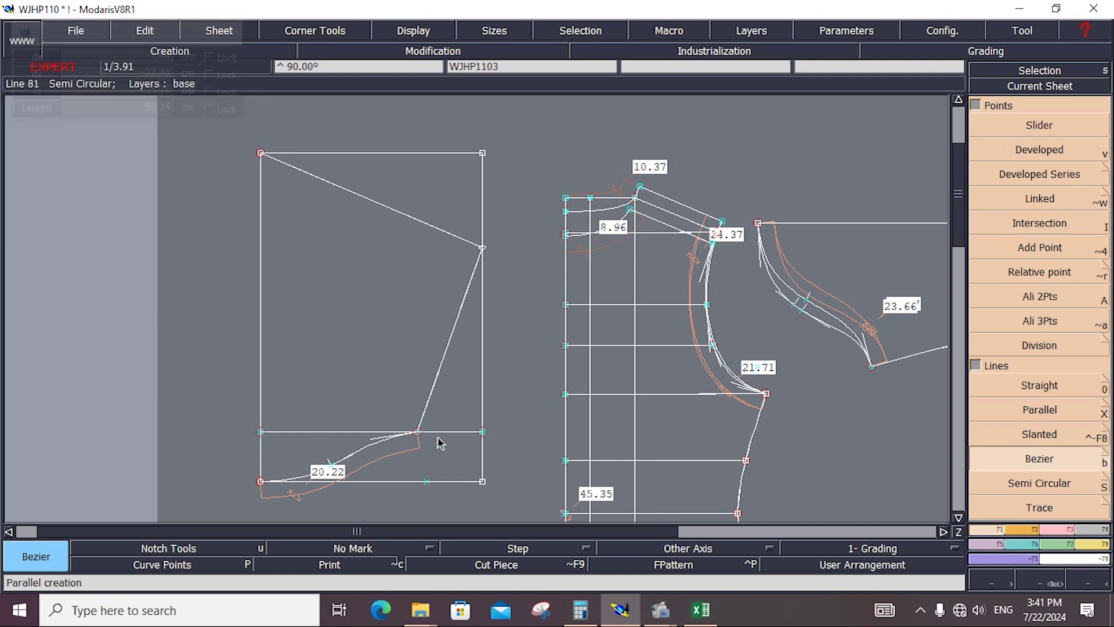
{"action": "left_click", "coordinate": [1084, 544]}
{"action": "left_click", "coordinate": [1064, 238]}
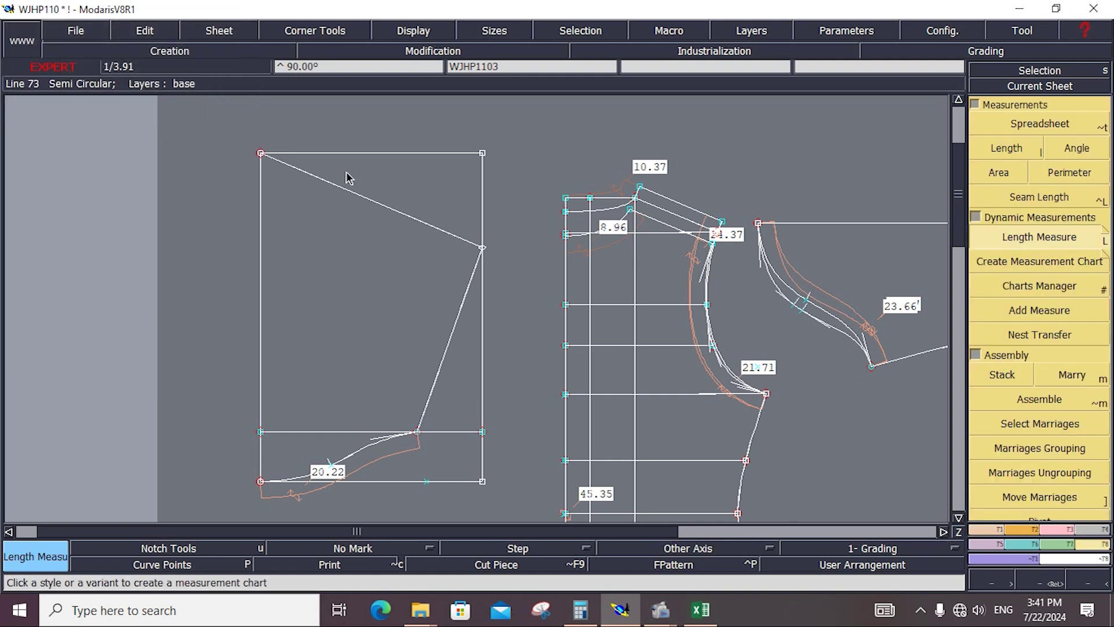
{"action": "left_click", "coordinate": [261, 154]}
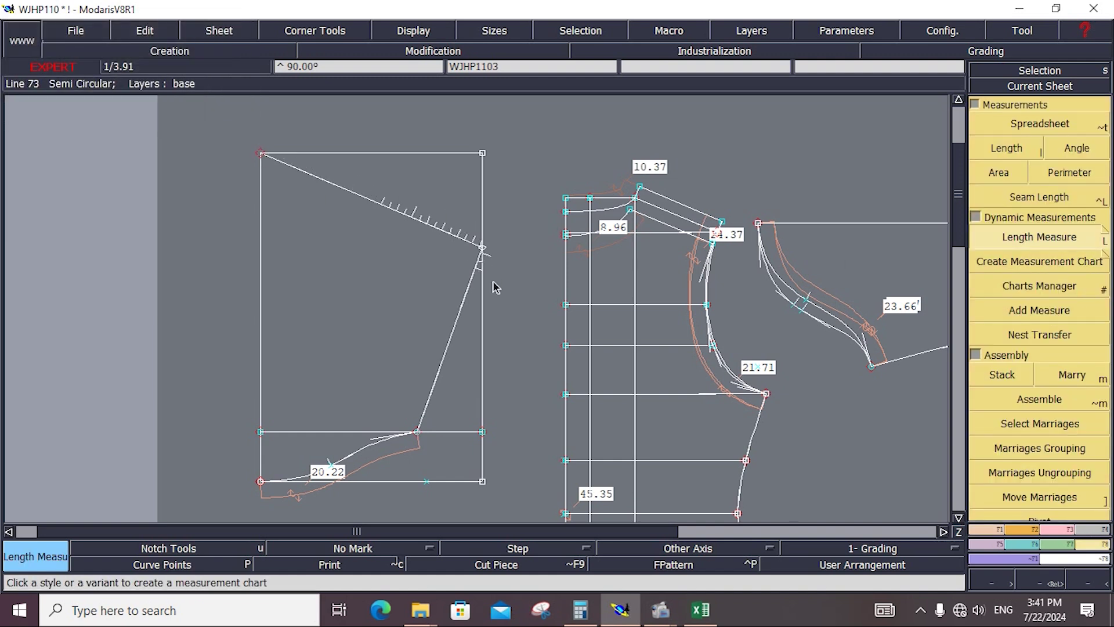
{"action": "left_click", "coordinate": [417, 433]}
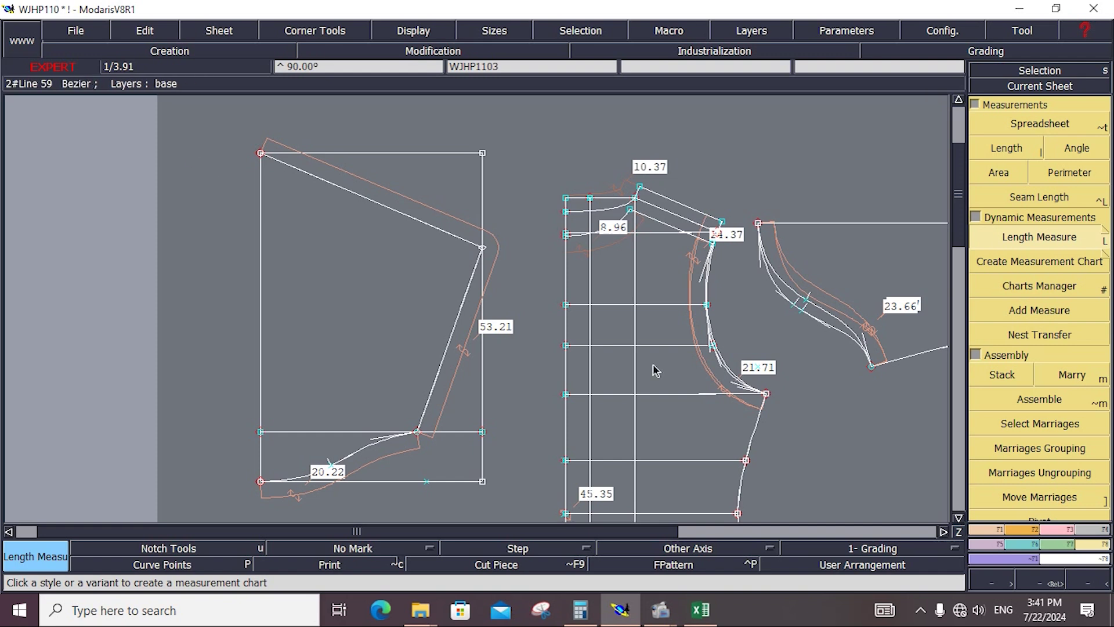
Reshape the hood back curve into a smooth arc measuring about 55.01 cm
{"action": "left_click", "coordinate": [1049, 529]}
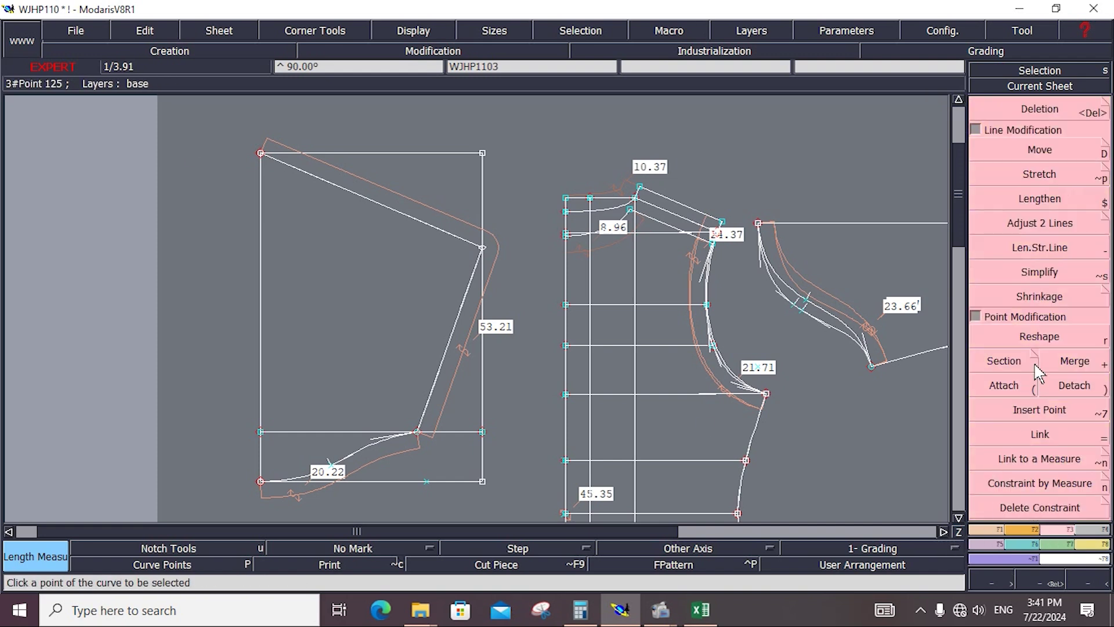
{"action": "left_click", "coordinate": [1042, 339]}
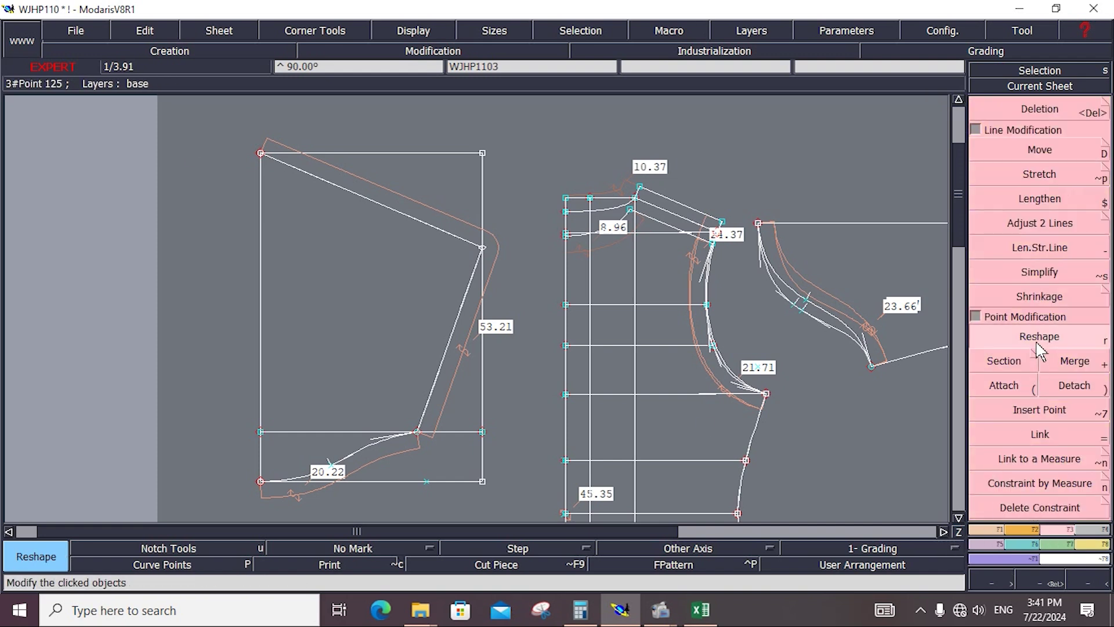
{"action": "left_click", "coordinate": [343, 193]}
{"action": "mouse_move", "coordinate": [426, 223]}
{"action": "left_mouse_down"}
{"action": "mouse_move", "coordinate": [483, 216]}
{"action": "mouse_move", "coordinate": [475, 308]}
{"action": "mouse_move", "coordinate": [437, 376]}
{"action": "left_mouse_up"}
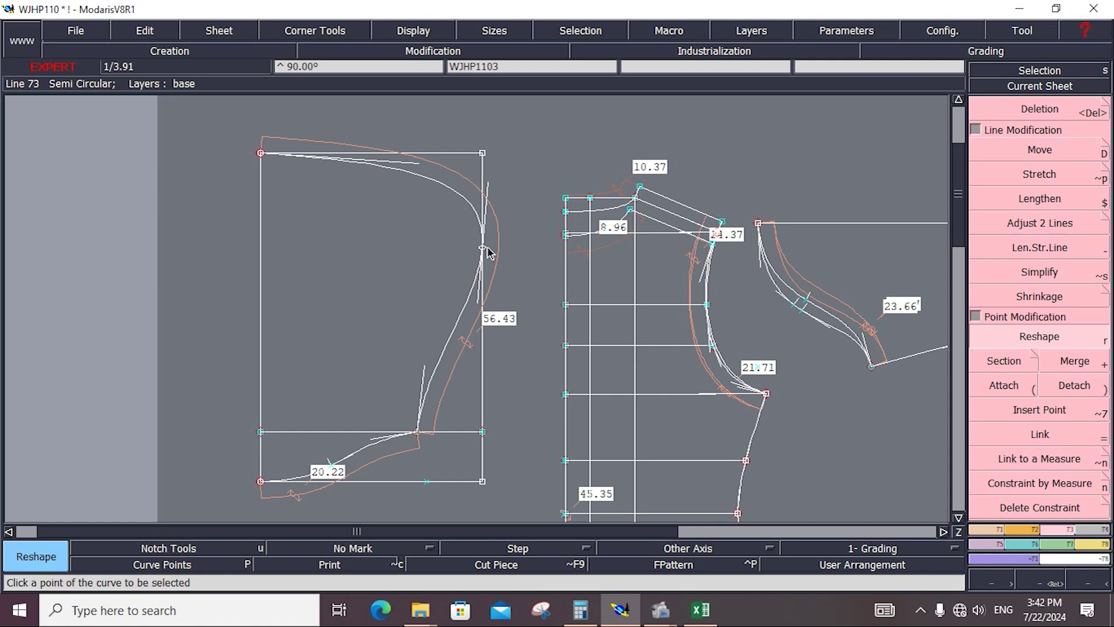
{"action": "left_click_drag", "start_coordinate": [483, 247], "coordinate": [483, 287]}
{"action": "left_click_drag", "start_coordinate": [448, 207], "coordinate": [517, 313]}
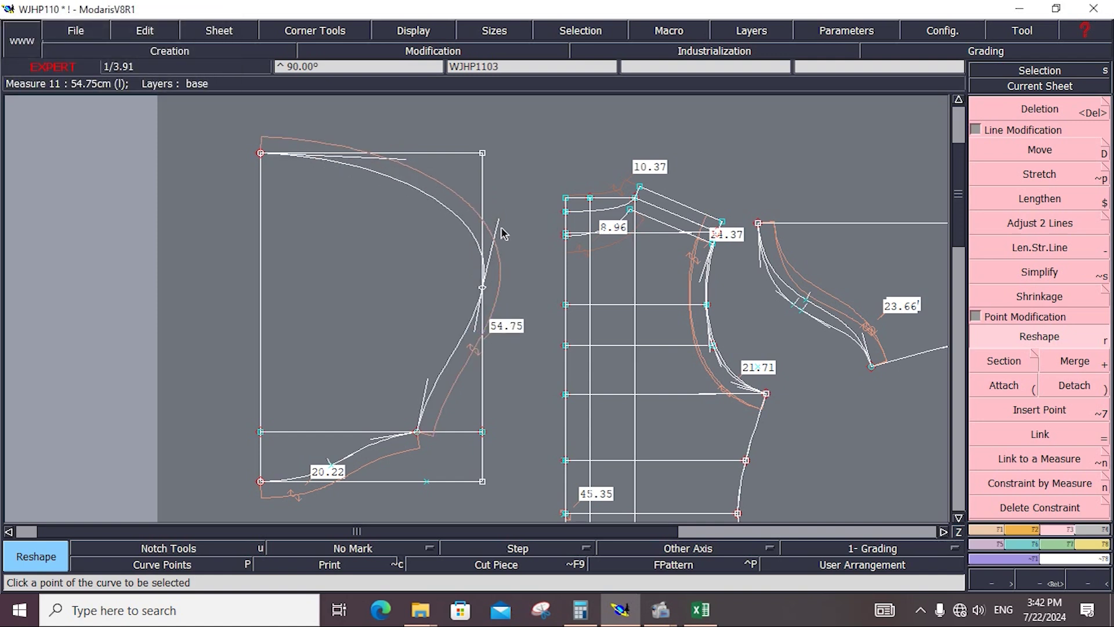
{"action": "left_click_drag", "start_coordinate": [489, 218], "coordinate": [494, 204]}
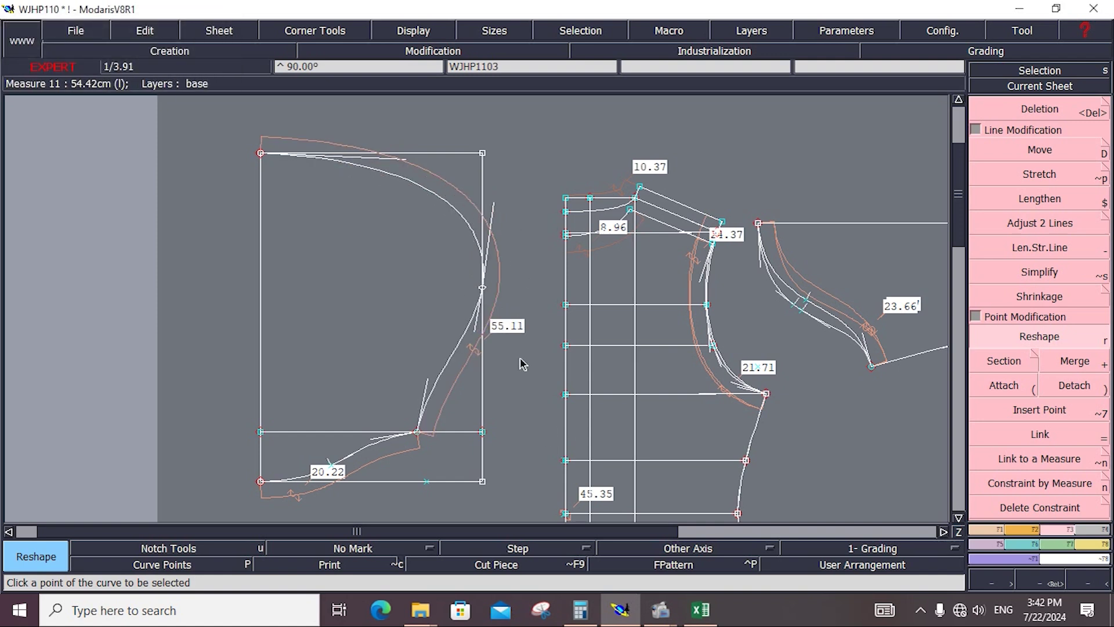
{"action": "left_click", "coordinate": [403, 164]}
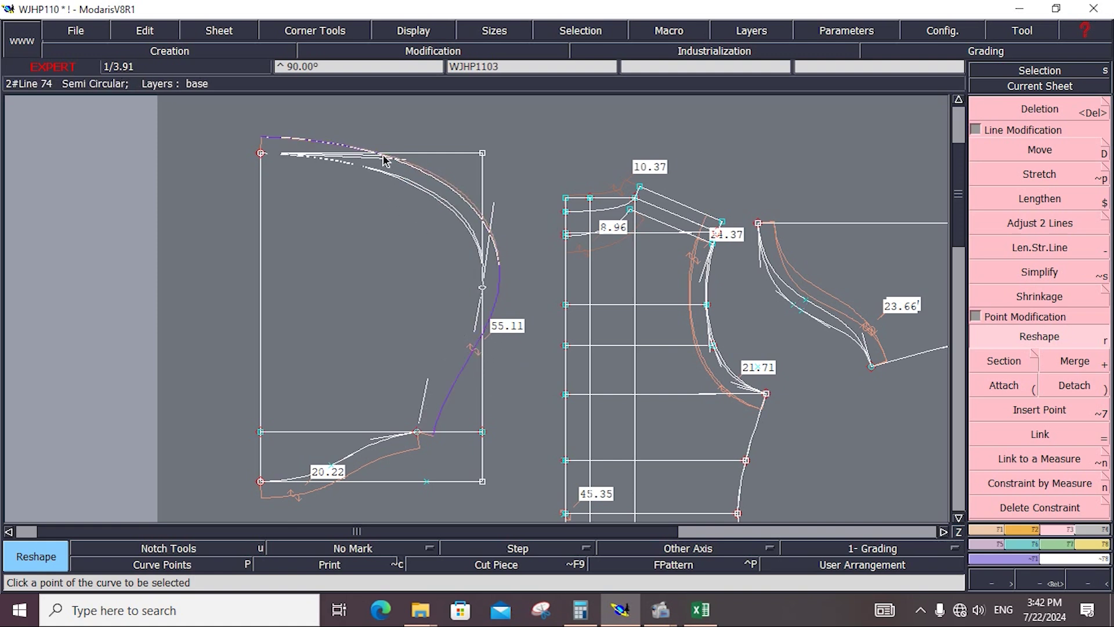
{"action": "left_click", "coordinate": [384, 160]}
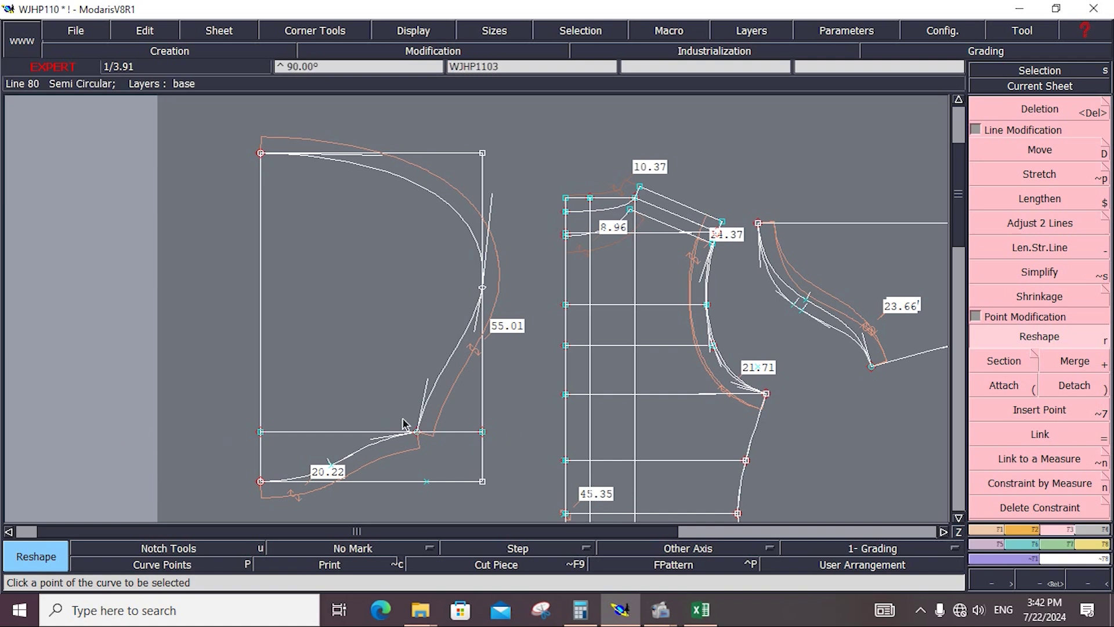
Delete the rectangle's right, middle, bottom and top construction lines around the hood
{"action": "key", "text": "Delete"}
{"action": "left_click", "coordinate": [482, 392]}
{"action": "left_click", "coordinate": [461, 432]}
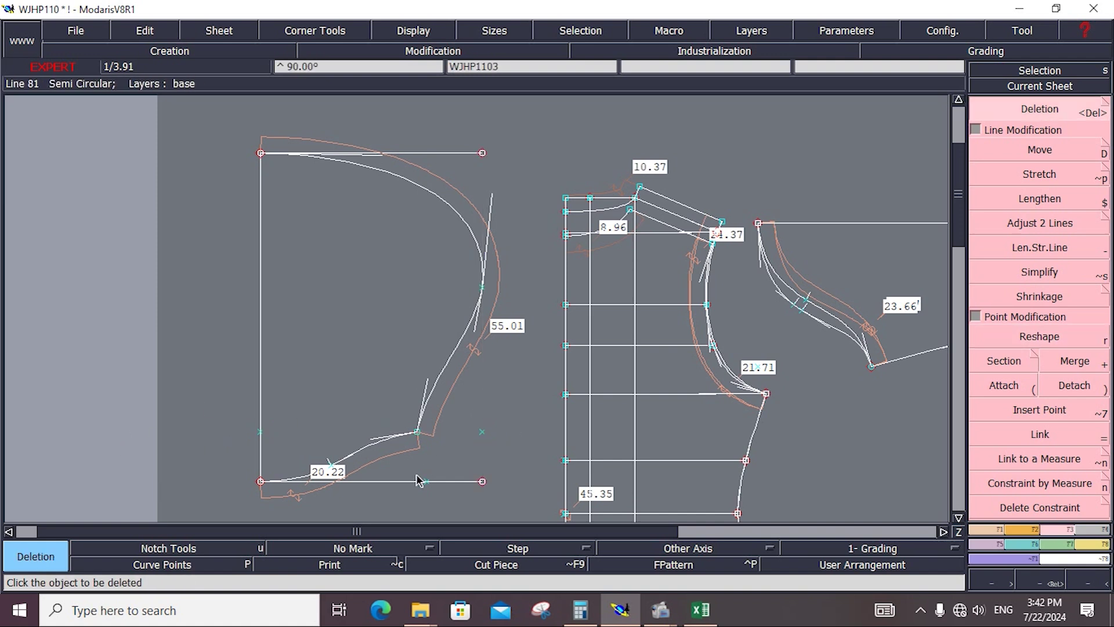
{"action": "left_click", "coordinate": [415, 481]}
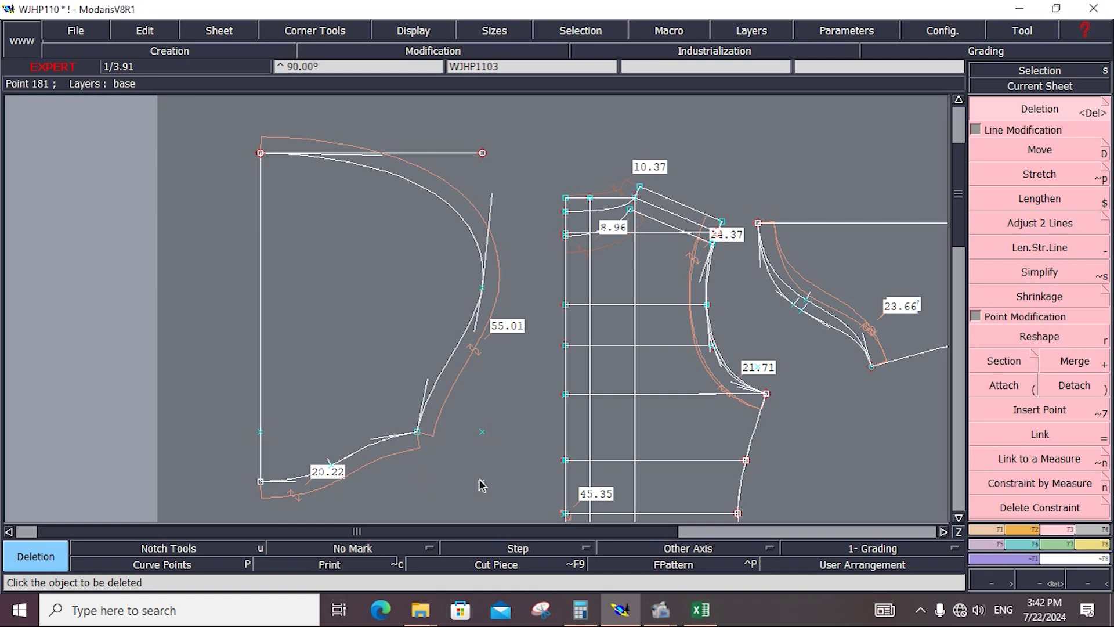
{"action": "left_click", "coordinate": [432, 153]}
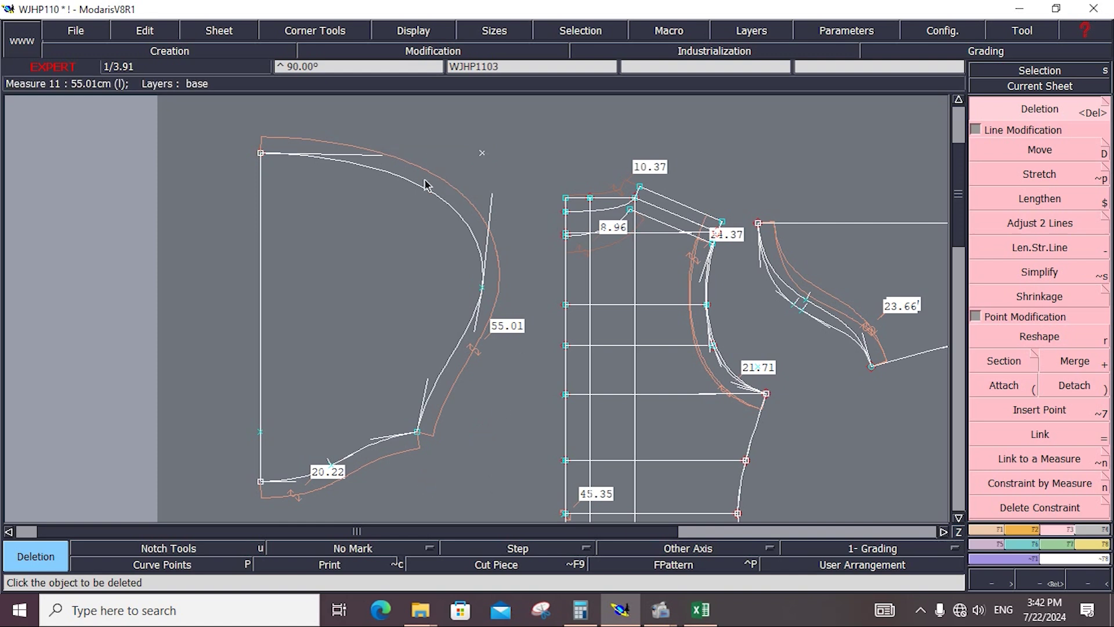
Hide the curve handles and the measurement labels from the display
{"action": "left_click", "coordinate": [401, 27]}
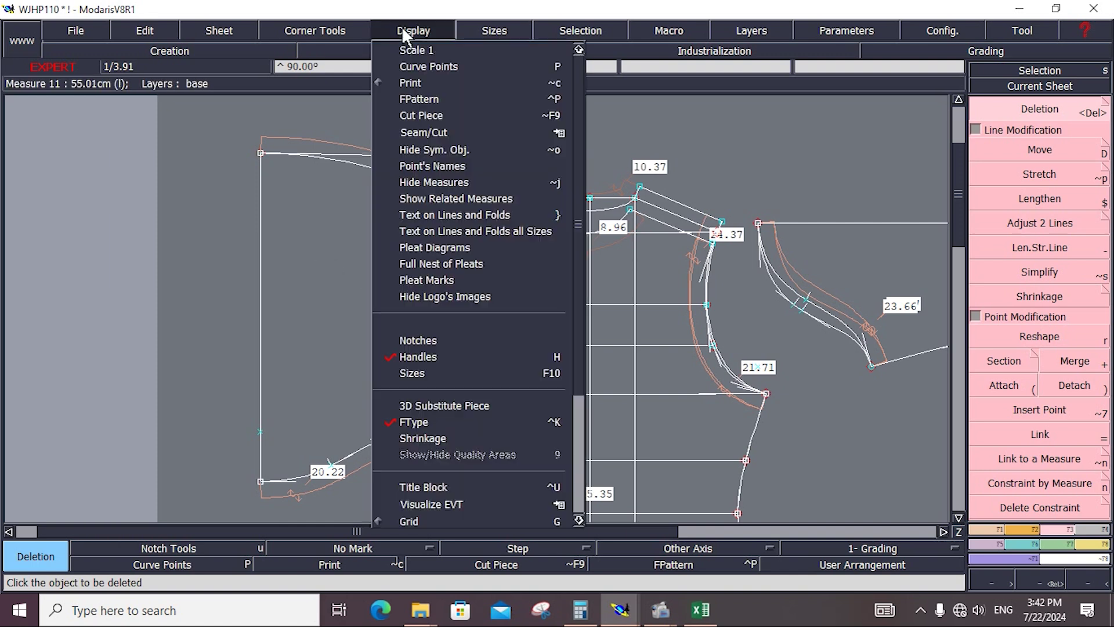
{"action": "left_click", "coordinate": [406, 352]}
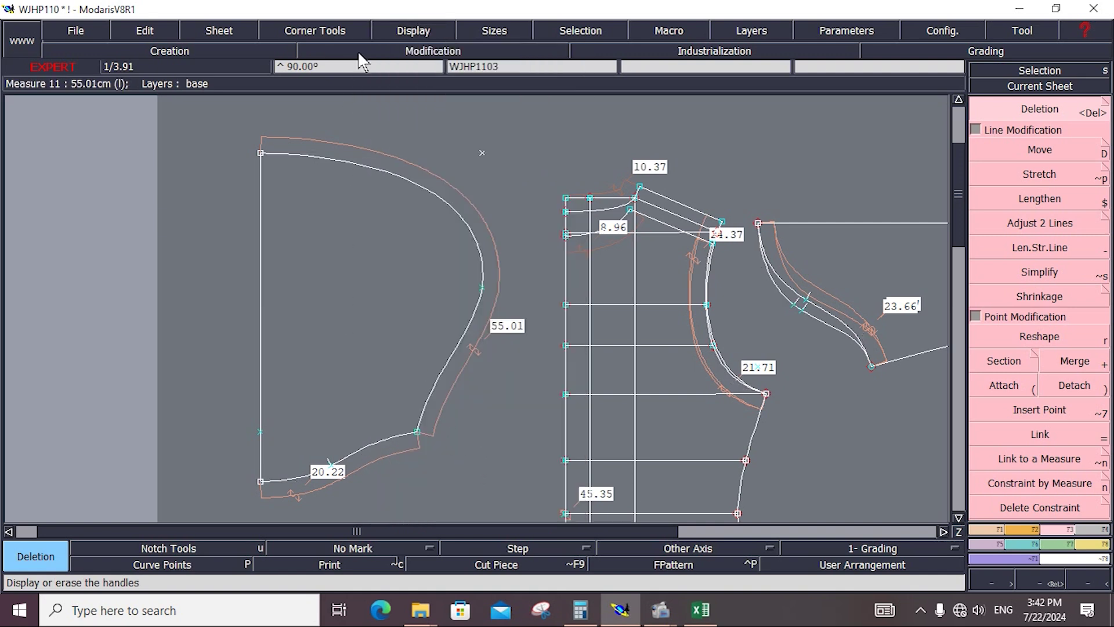
{"action": "left_click", "coordinate": [410, 29]}
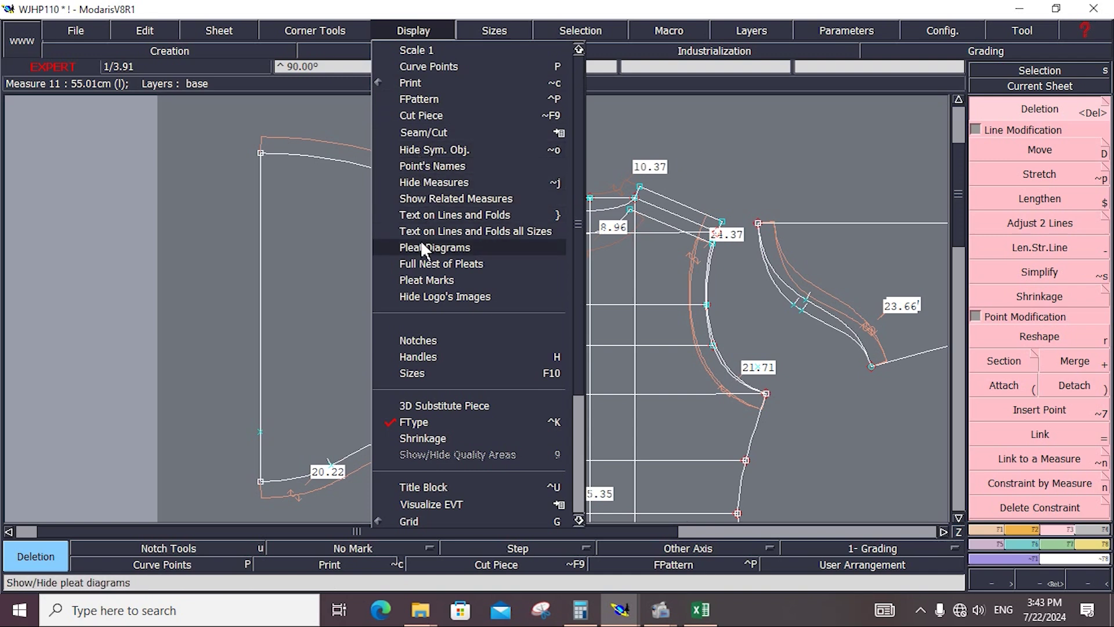
{"action": "left_click", "coordinate": [464, 183]}
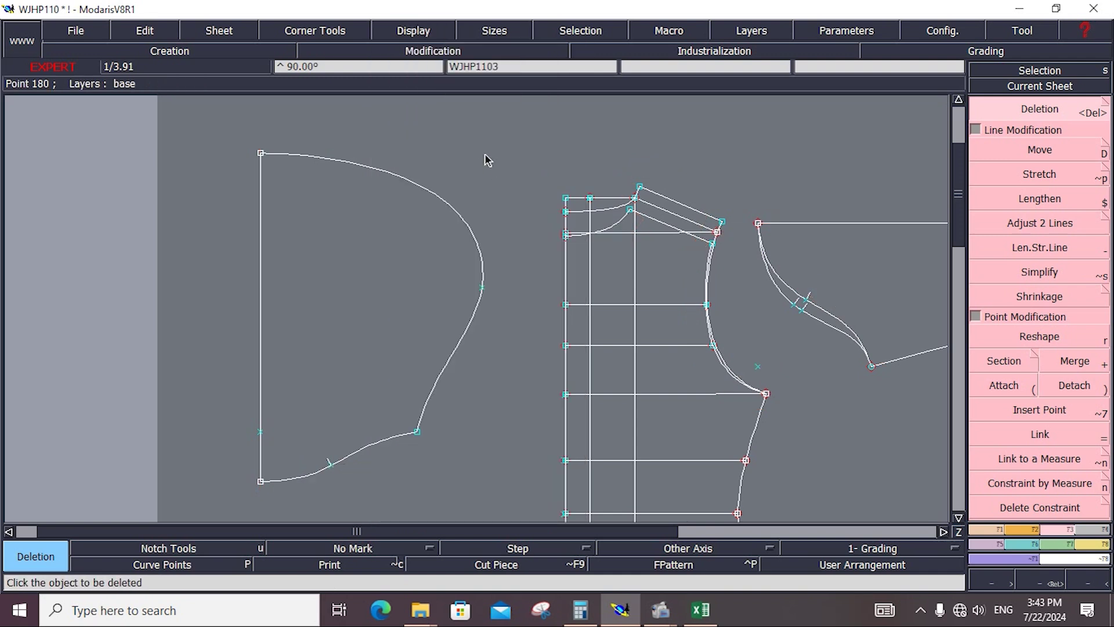
Fit the whole sheet, save the WJHP110 model past the Anomalies warning, then zoom in on part of it
{"action": "key", "text": "Home"}
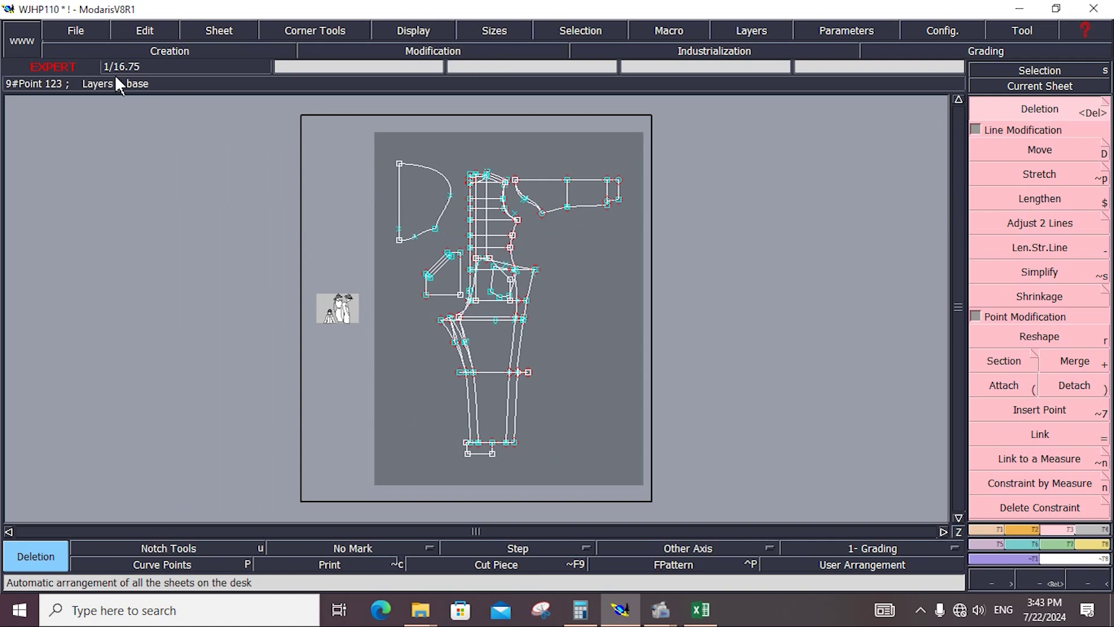
{"action": "left_click", "coordinate": [74, 27]}
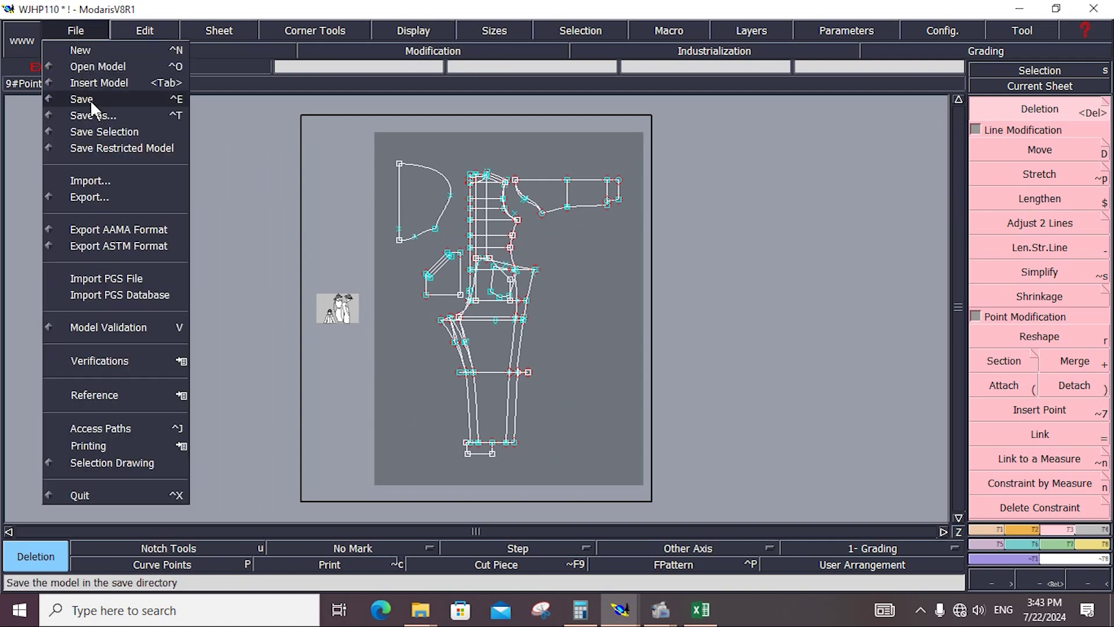
{"action": "left_click", "coordinate": [89, 100]}
{"action": "left_click", "coordinate": [451, 400]}
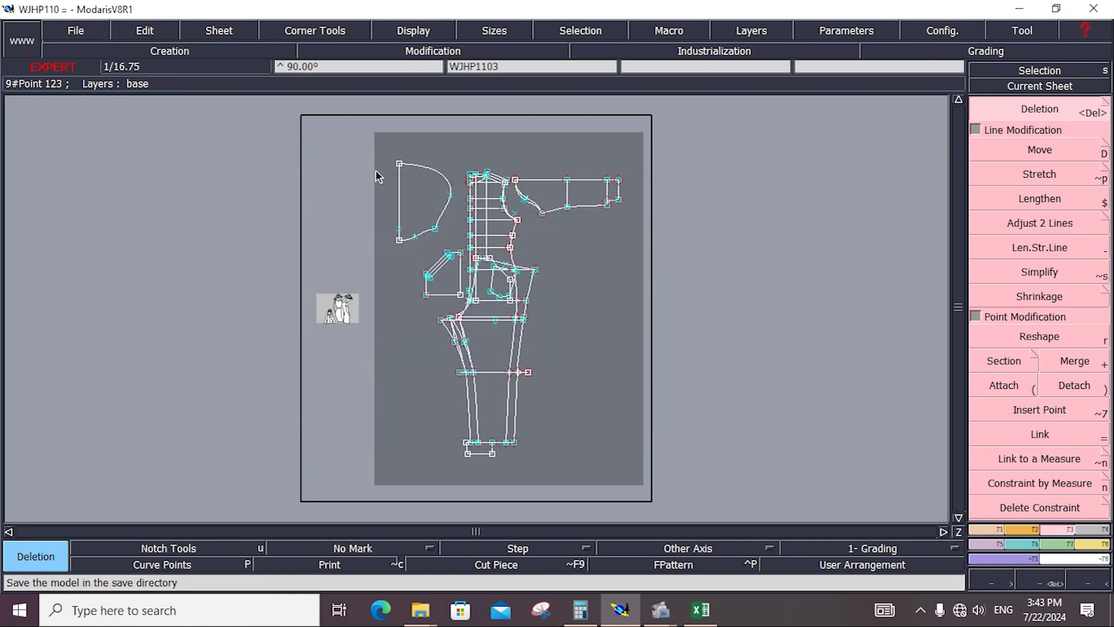
{"action": "key", "text": "z"}
{"action": "left_click_drag", "start_coordinate": [372, 145], "coordinate": [488, 261]}
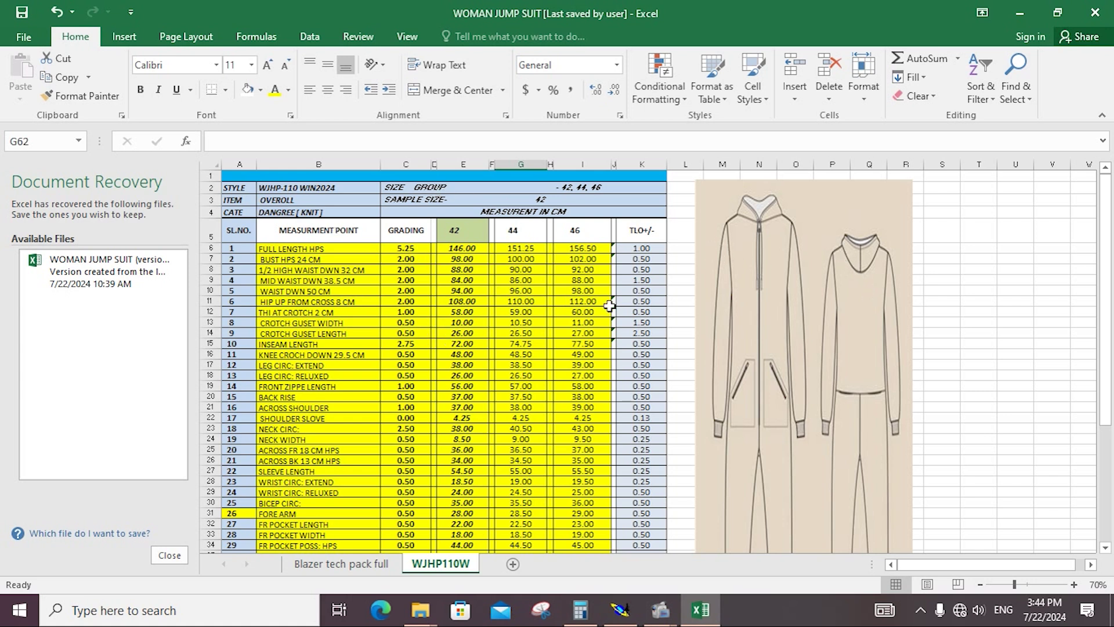
Return from the Excel WOMAN JUMP SUIT measurement chart to the Modaris pattern window
{"action": "key", "text": "alt+Tab"}
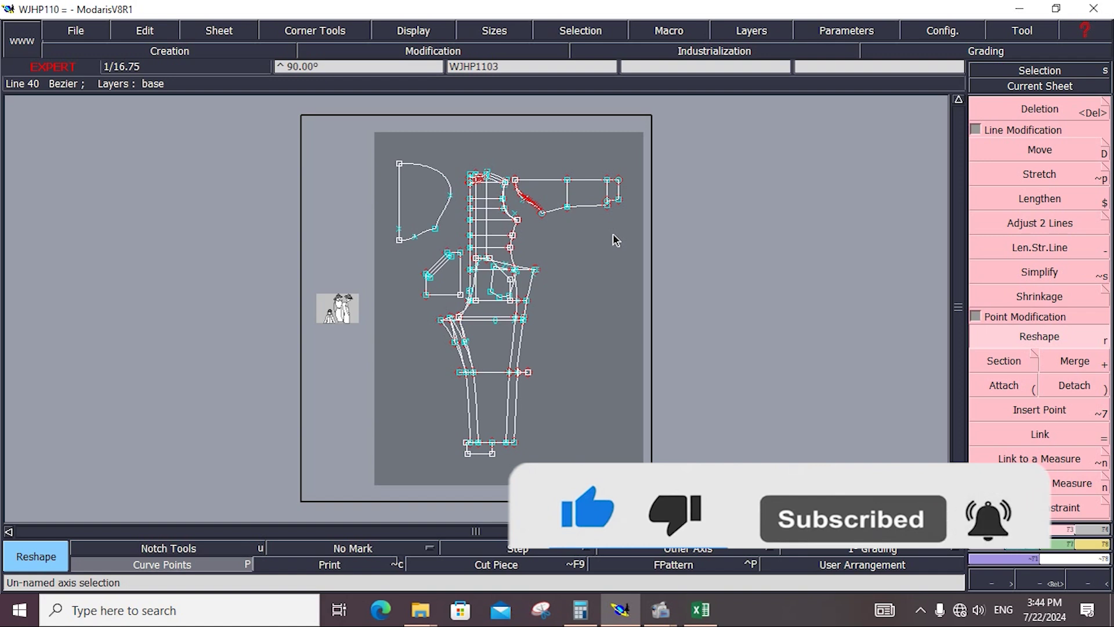
Hide the curve points' red marking and zoom in on the arranged jumpsuit pieces
{"action": "left_click", "coordinate": [198, 564]}
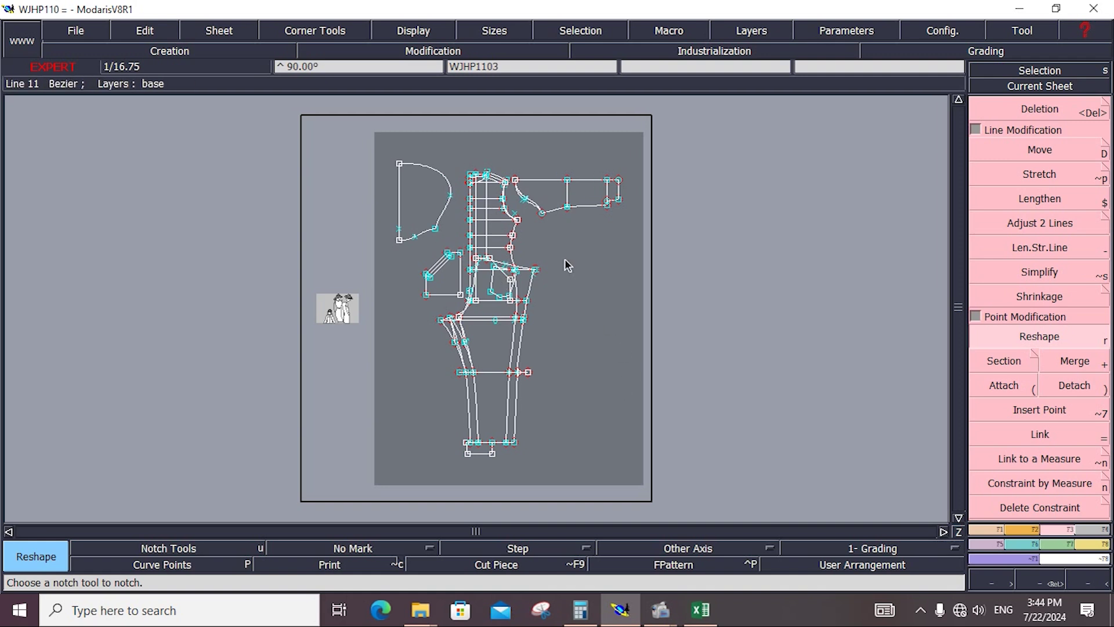
{"action": "key", "text": "z"}
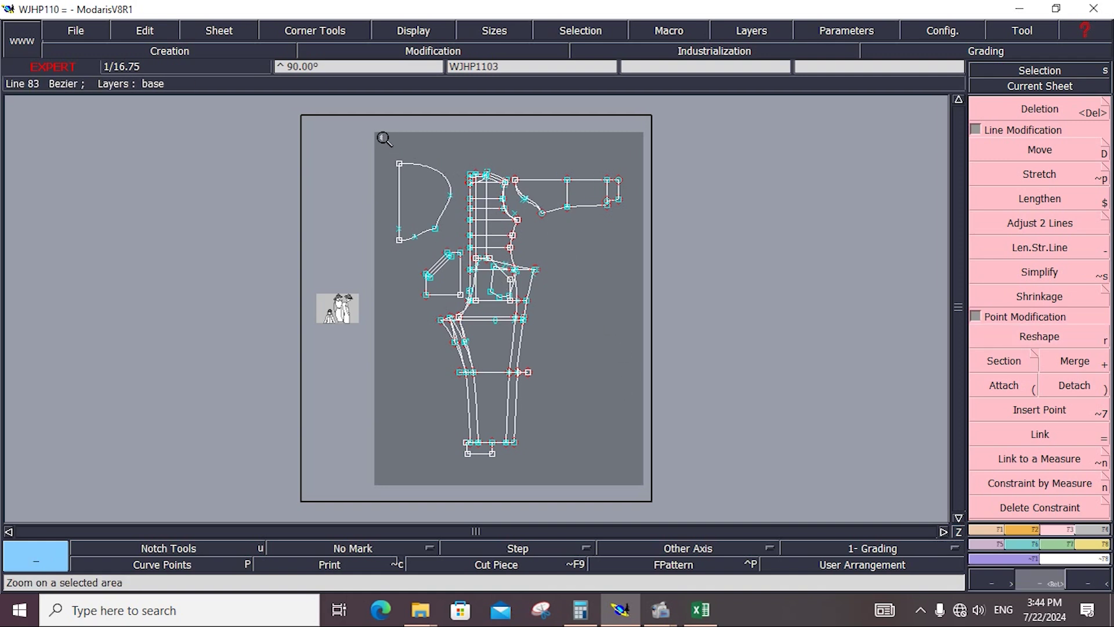
{"action": "left_click", "coordinate": [641, 479]}
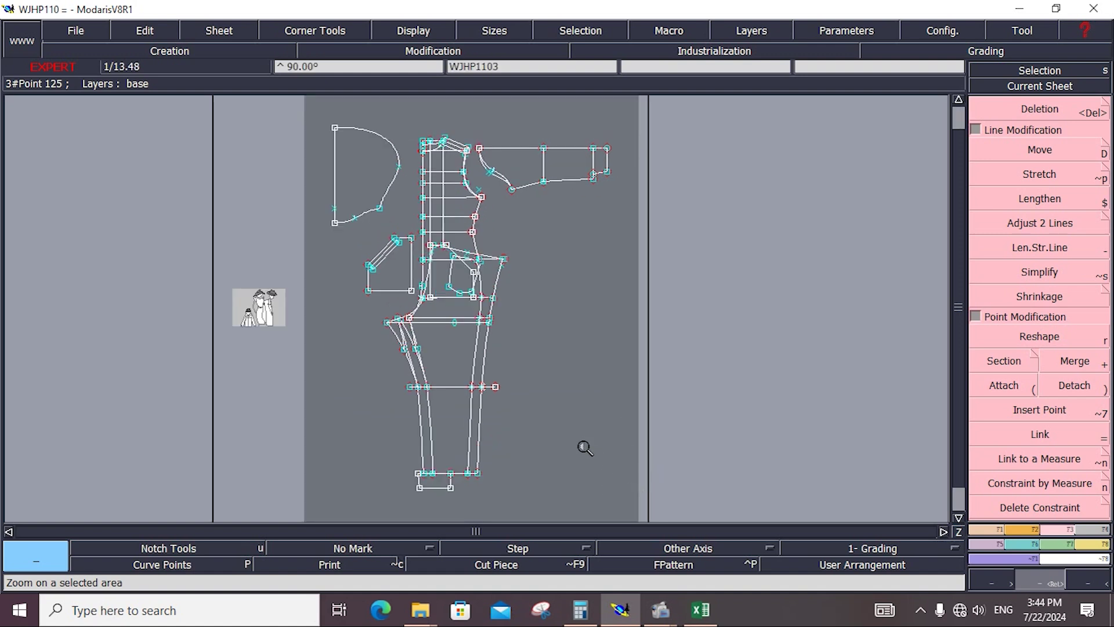